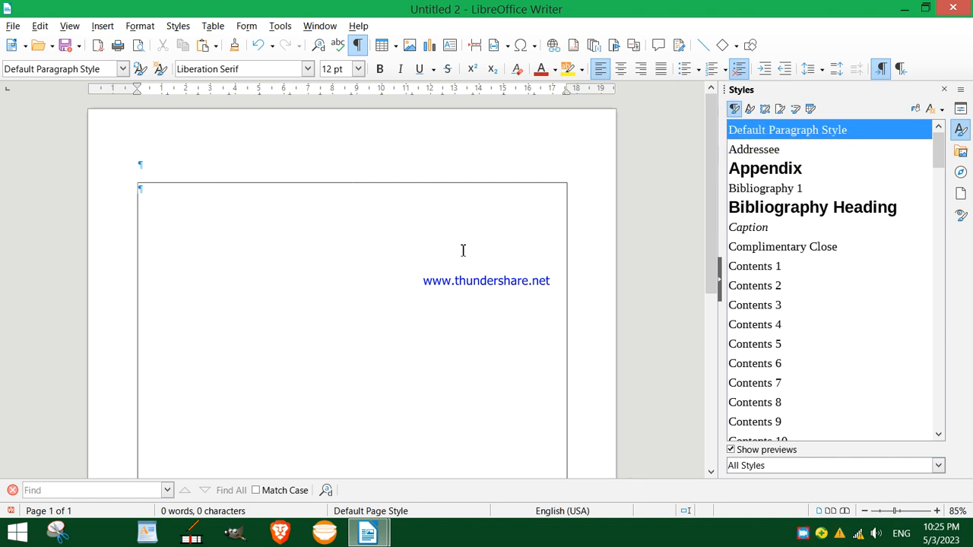
{"action": "left_click", "coordinate": [213, 165]}
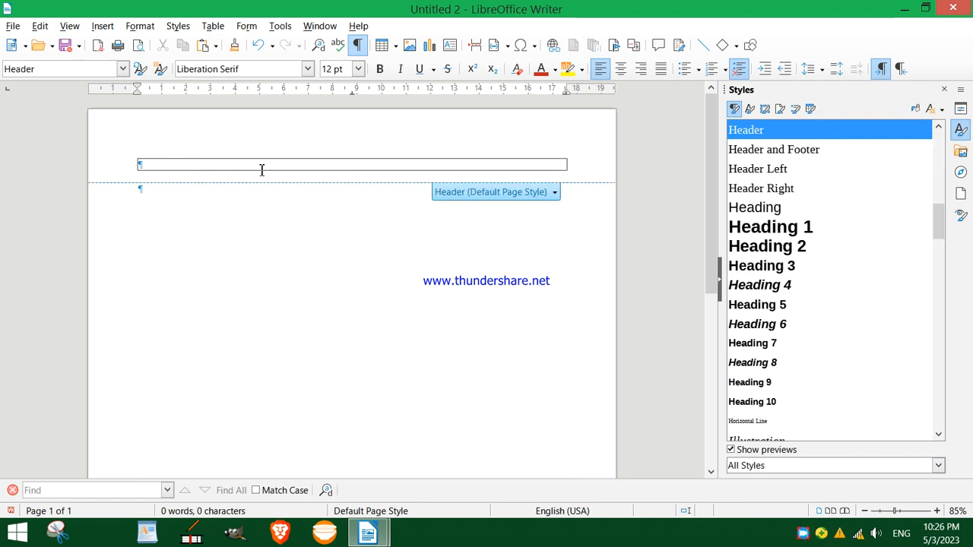
{"action": "left_click", "coordinate": [441, 223]}
{"action": "left_click", "coordinate": [380, 164]}
- Insert the contents of the Tibetan file གསོལ་འདེབས་ལེའུ་བདུན་མ་བསྡུས་པ from the Documents folder into the empty page body
{"action": "left_click", "coordinate": [418, 240]}
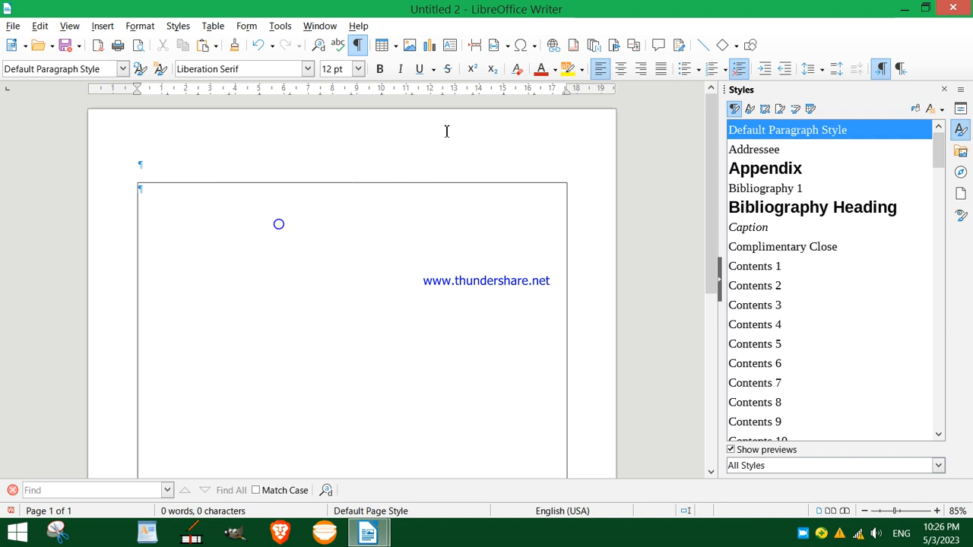
{"action": "left_click", "coordinate": [102, 25]}
{"action": "left_click", "coordinate": [127, 188]}
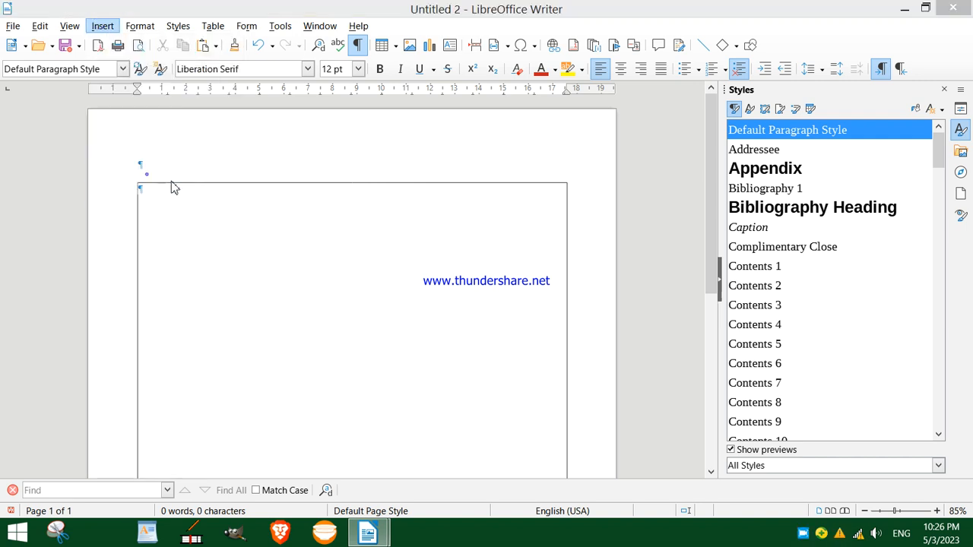
{"action": "left_click_drag", "start_coordinate": [277, 134], "coordinate": [277, 160]}
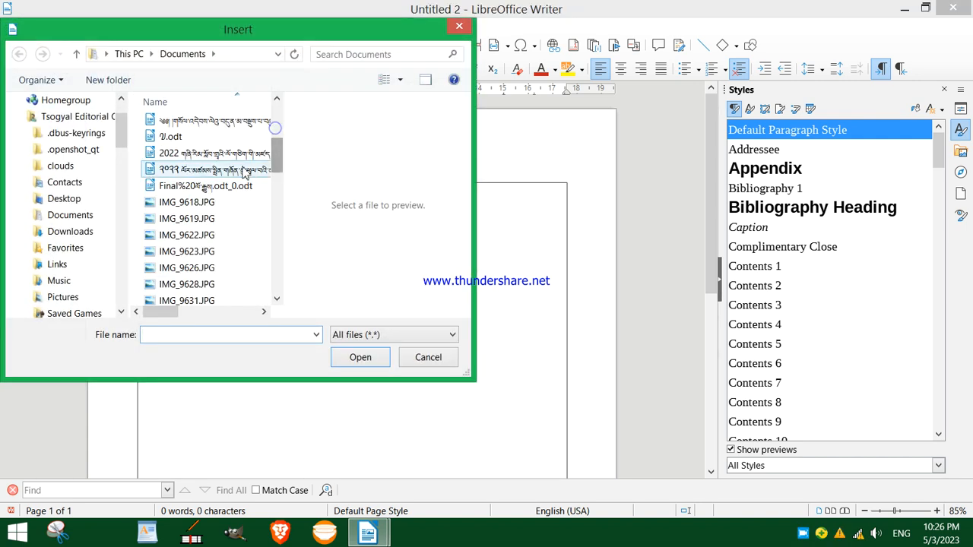
{"action": "left_click", "coordinate": [190, 121]}
{"action": "left_click", "coordinate": [377, 358]}
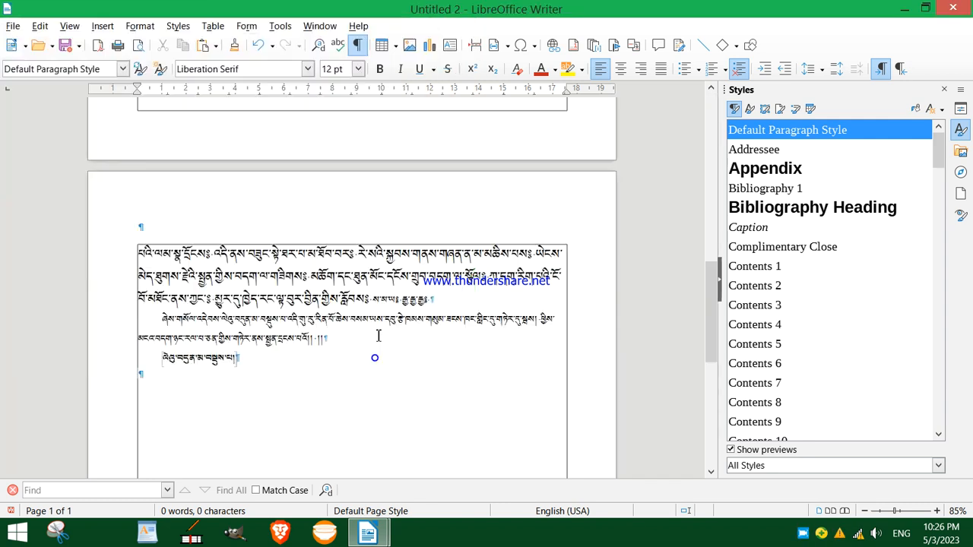
- Copy the entire document text and paste one copy of it after the last paragraph
{"action": "scroll", "coordinate": [328, 316], "scroll_direction": "up", "scroll_amount": 3}
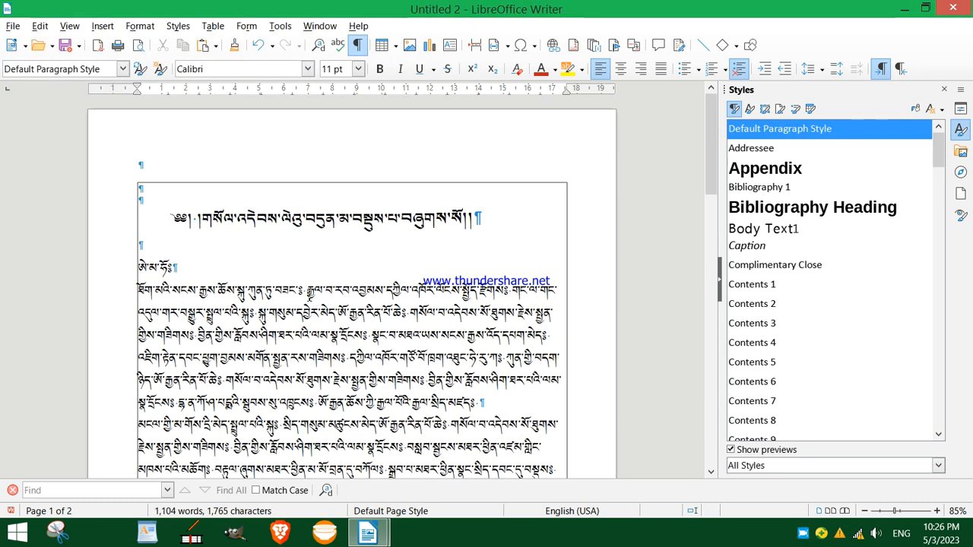
{"action": "key", "text": "ctrl+a"}
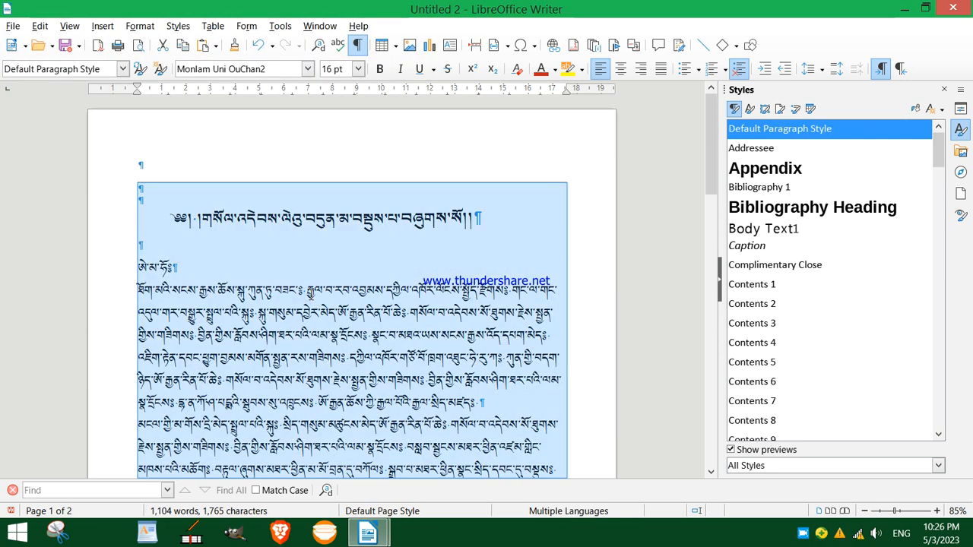
{"action": "scroll", "coordinate": [309, 295], "scroll_direction": "down", "scroll_amount": 15}
{"action": "left_click", "coordinate": [253, 268]}
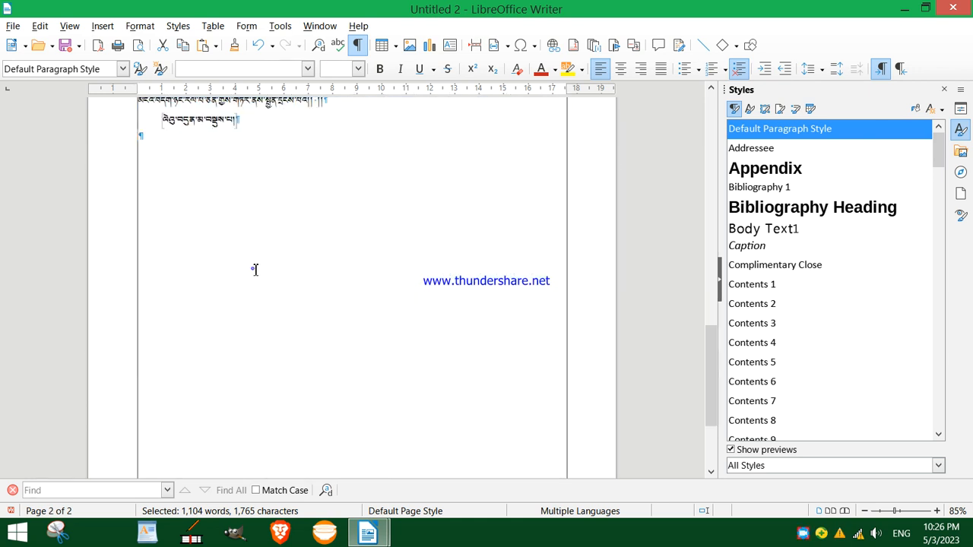
{"action": "left_click", "coordinate": [167, 202]}
{"action": "key", "text": "ctrl+v"}
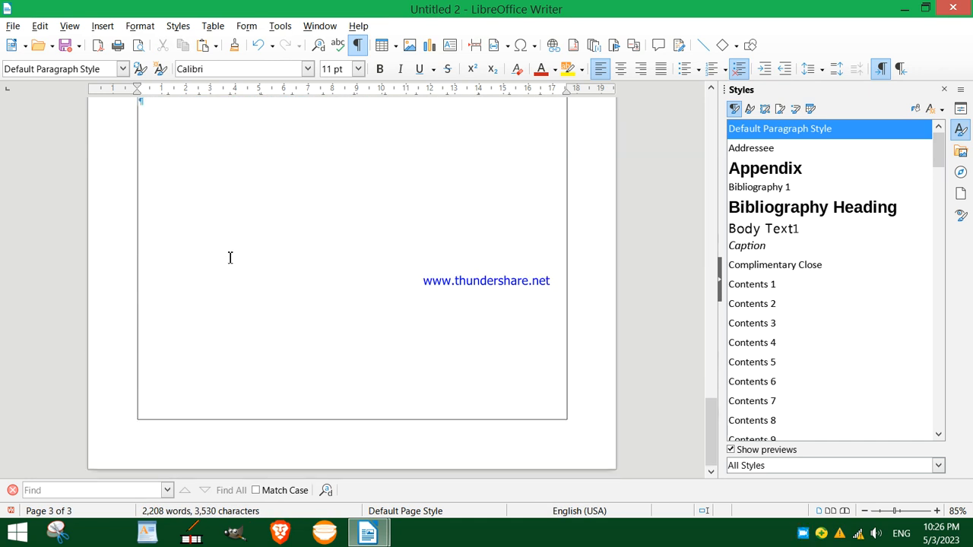
- Paste seven more copies of the text one after another at the end of the document
{"action": "left_click", "coordinate": [177, 222]}
{"action": "key", "text": "ctrl+v"}
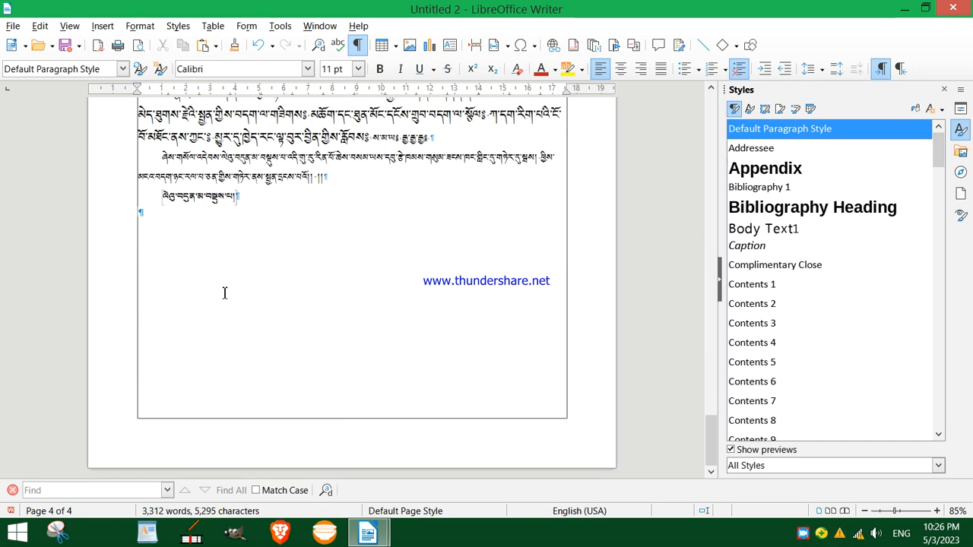
{"action": "key", "text": "ctrl+v"}
{"action": "left_click", "coordinate": [244, 369]}
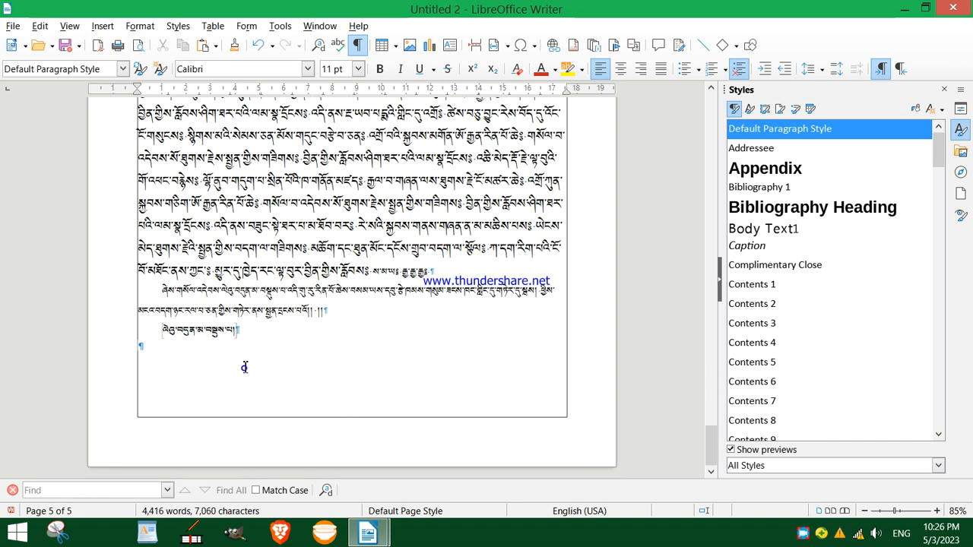
{"action": "key", "text": "ctrl+v"}
{"action": "key", "text": "ctrl+v"}
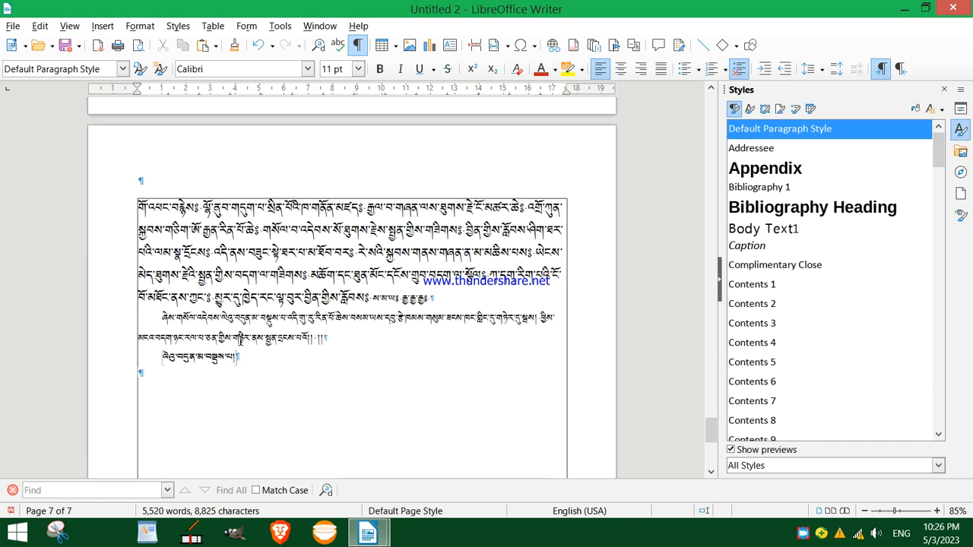
{"action": "key", "text": "ctrl+v"}
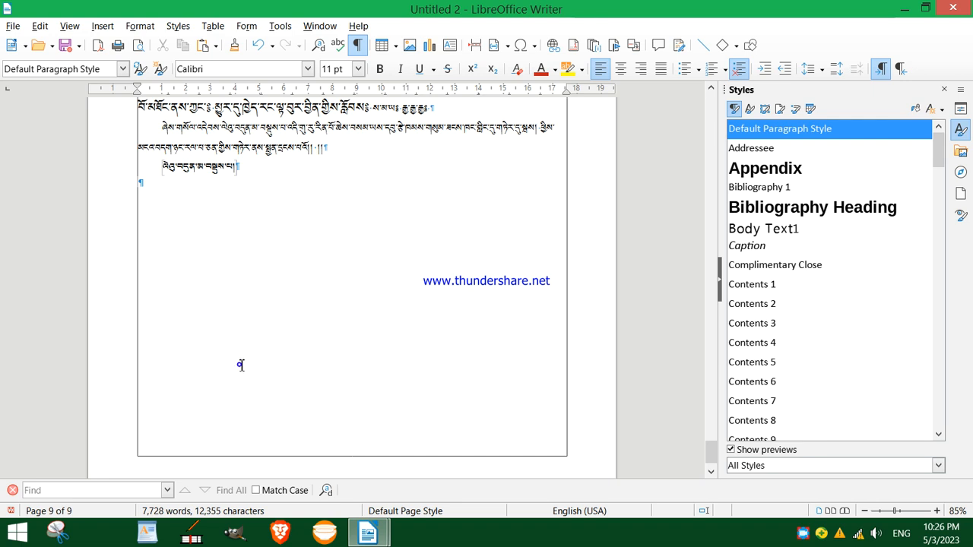
{"action": "key", "text": "ctrl+v"}
{"action": "key", "text": "ctrl+v"}
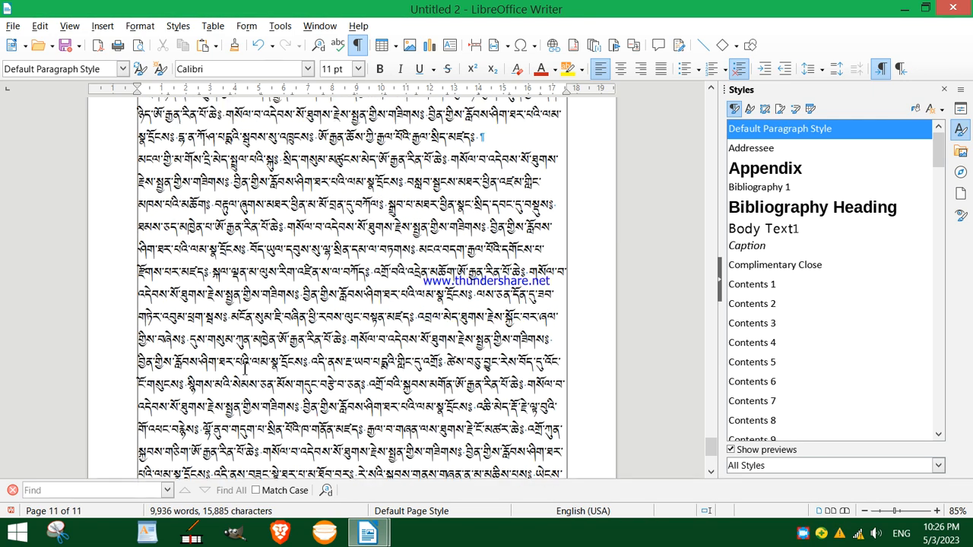
- Insert a page break before the title line of each of the last three text copies, working backwards from the end
{"action": "left_click", "coordinate": [168, 330]}
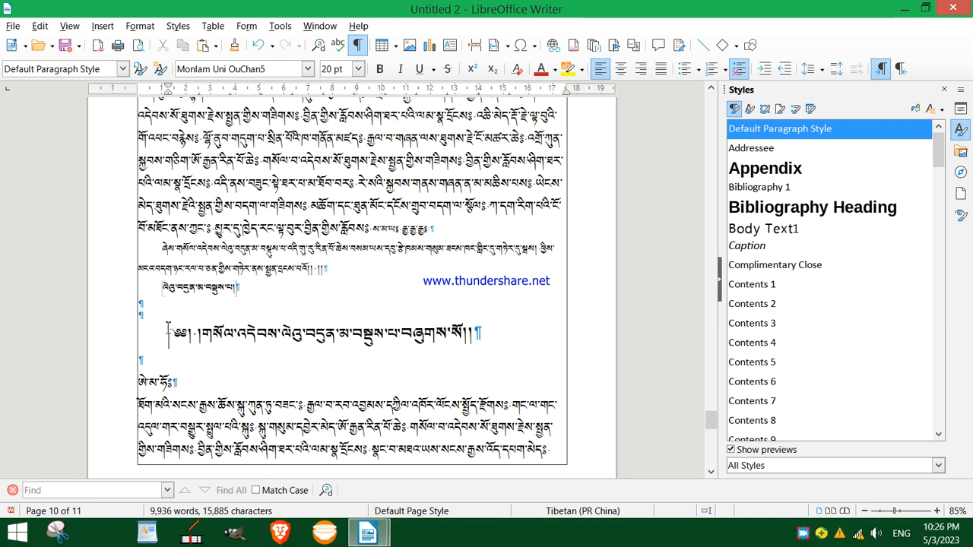
{"action": "key", "text": "ctrl+Return"}
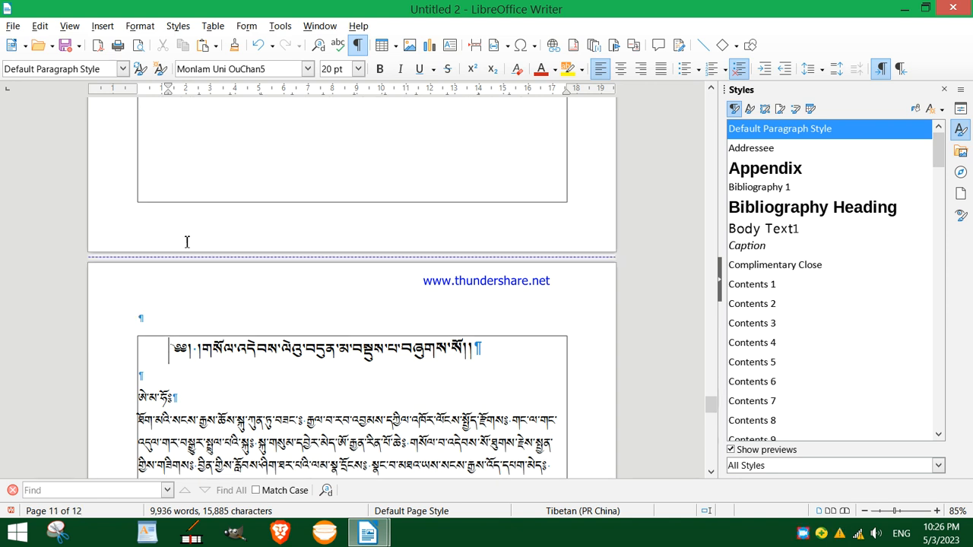
{"action": "scroll", "coordinate": [249, 354], "scroll_direction": "up", "scroll_amount": 15}
{"action": "scroll", "coordinate": [250, 354], "scroll_direction": "up", "scroll_amount": 5}
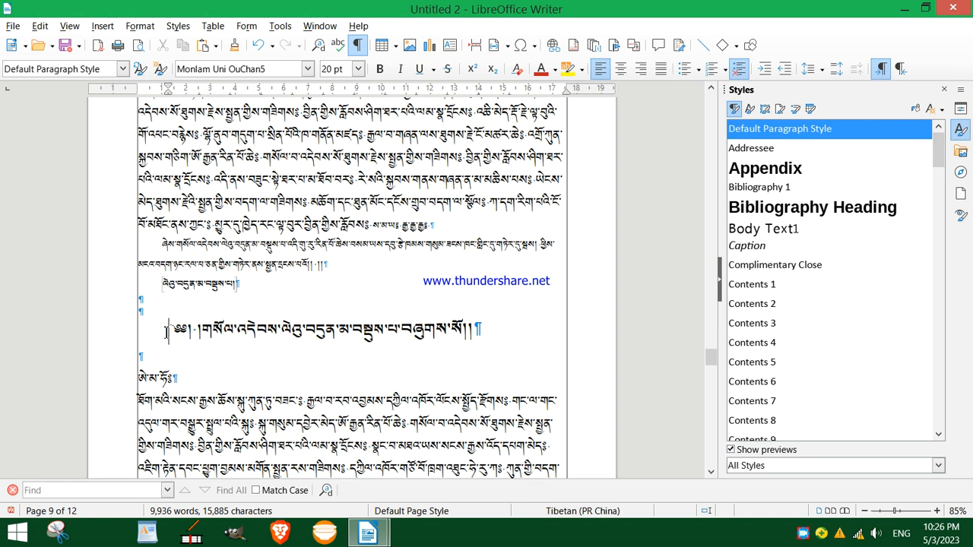
{"action": "key", "text": "ctrl+Return"}
{"action": "scroll", "coordinate": [165, 332], "scroll_direction": "up", "scroll_amount": 15}
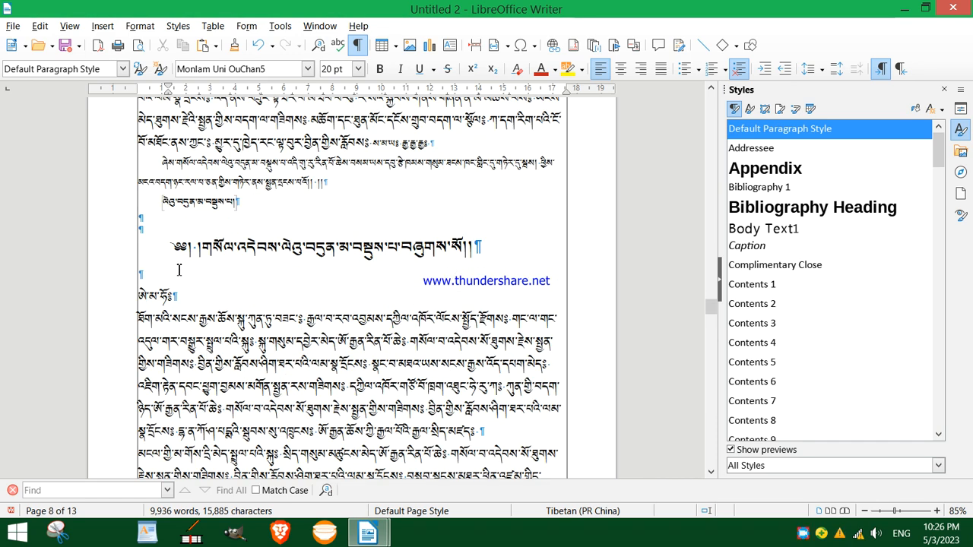
{"action": "key", "text": "ctrl+Return"}
- Insert page breaks before the title lines of the sixth and fifth text copies
{"action": "scroll", "coordinate": [167, 242], "scroll_direction": "up", "scroll_amount": 10}
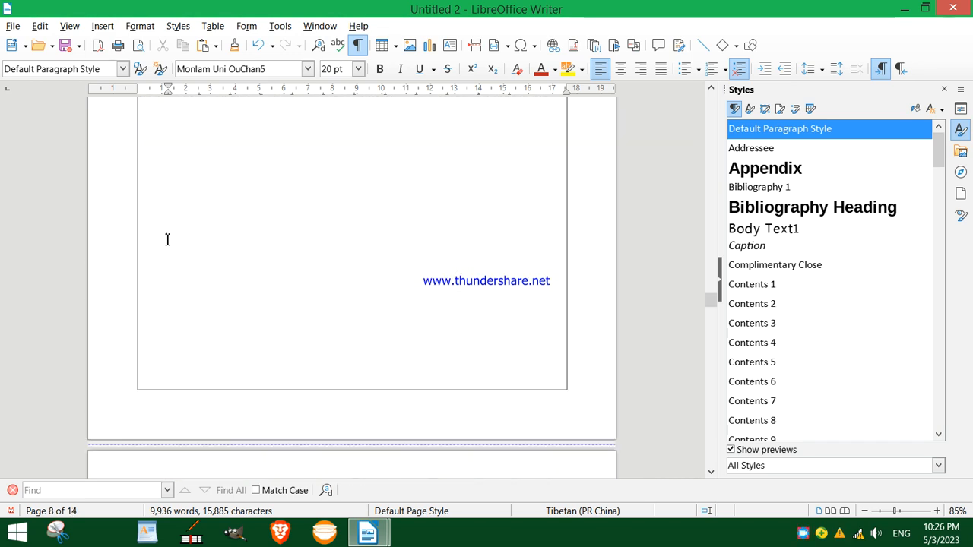
{"action": "scroll", "coordinate": [178, 277], "scroll_direction": "up", "scroll_amount": 10}
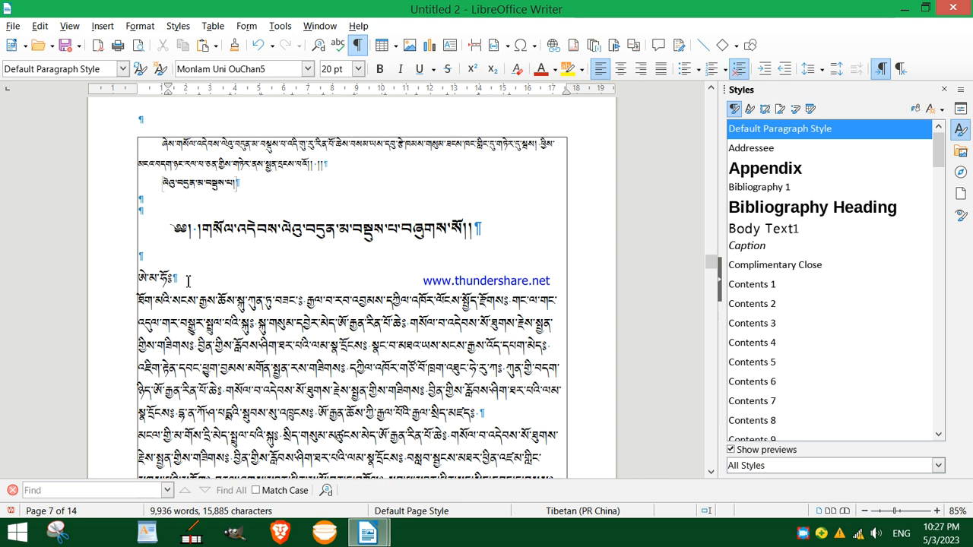
{"action": "left_click", "coordinate": [166, 288]}
{"action": "key", "text": "ctrl+Return"}
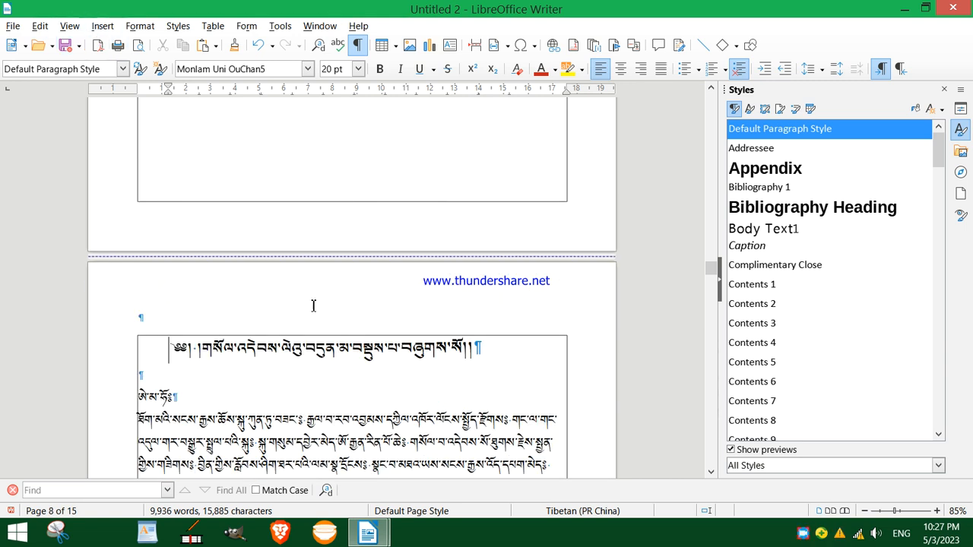
{"action": "scroll", "coordinate": [315, 306], "scroll_direction": "up", "scroll_amount": 10}
{"action": "scroll", "coordinate": [313, 306], "scroll_direction": "up", "scroll_amount": 10}
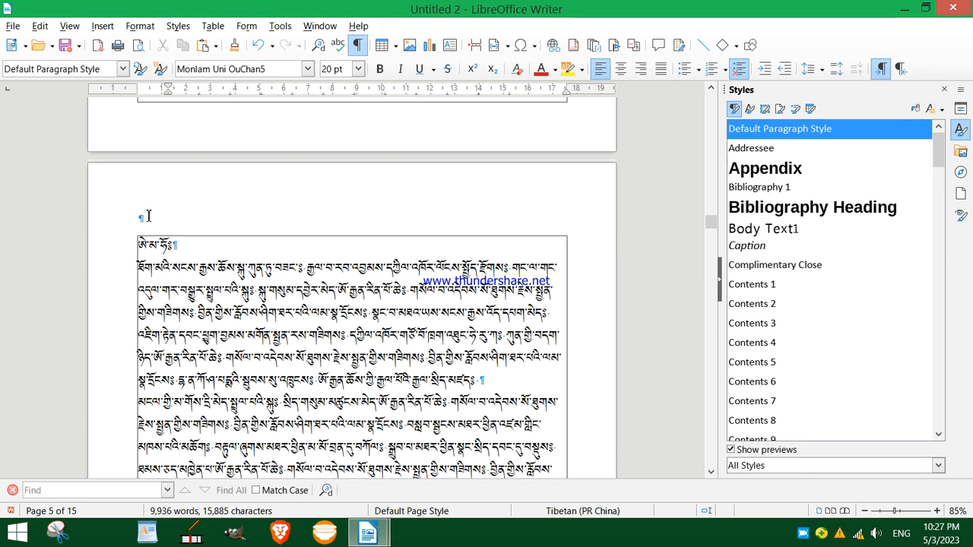
{"action": "scroll", "coordinate": [386, 328], "scroll_direction": "down", "scroll_amount": 3}
{"action": "scroll", "coordinate": [384, 342], "scroll_direction": "up", "scroll_amount": 5}
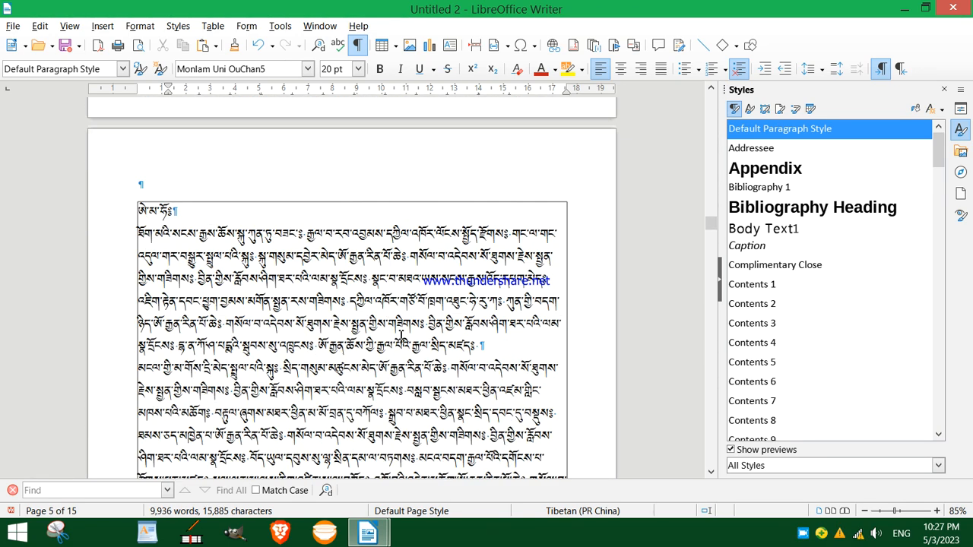
{"action": "scroll", "coordinate": [385, 342], "scroll_direction": "up", "scroll_amount": 5}
{"action": "scroll", "coordinate": [345, 346], "scroll_direction": "down", "scroll_amount": 3}
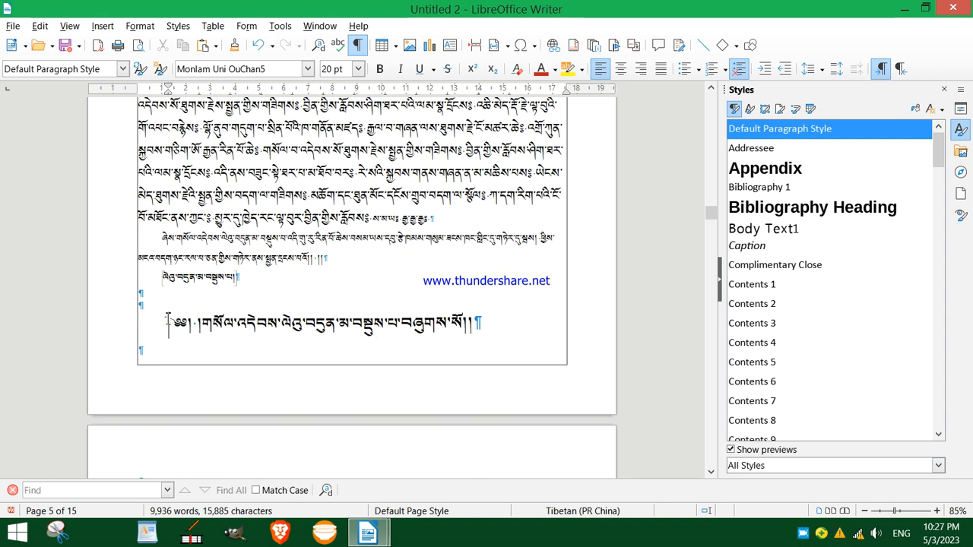
{"action": "key", "text": "ctrl+Return"}
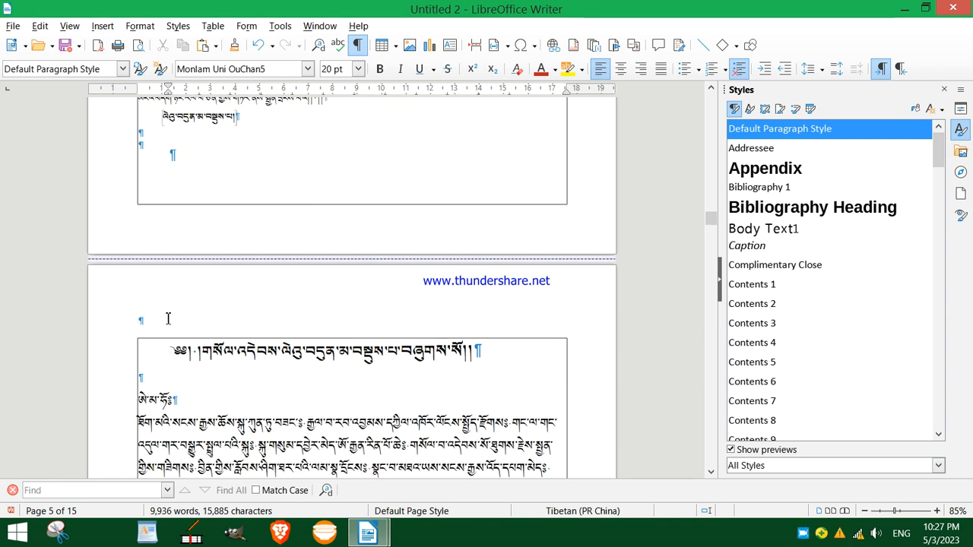
- Insert page breaks before the title lines of the fourth, third and second text copies
{"action": "scroll", "coordinate": [168, 320], "scroll_direction": "up", "scroll_amount": 10}
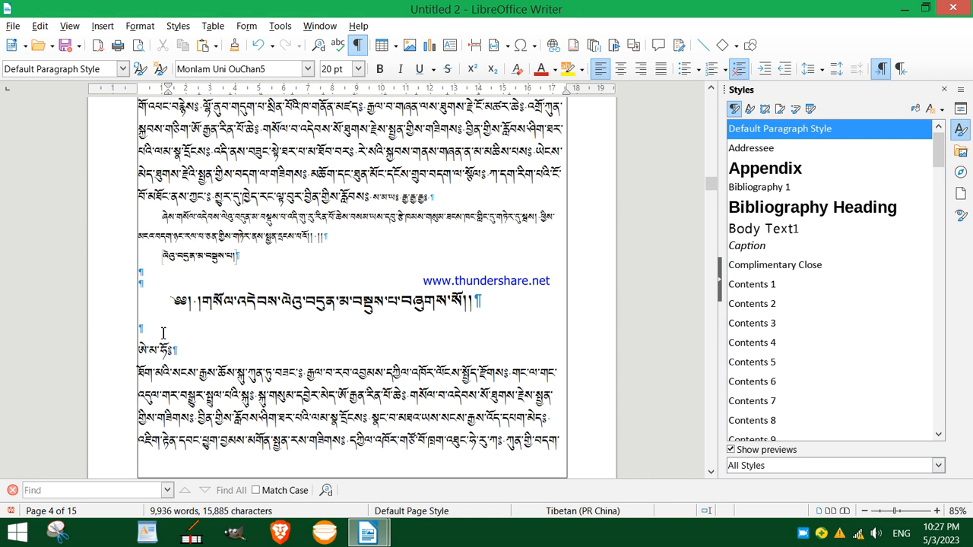
{"action": "key", "text": "ctrl+Return"}
{"action": "scroll", "coordinate": [168, 319], "scroll_direction": "up", "scroll_amount": 10}
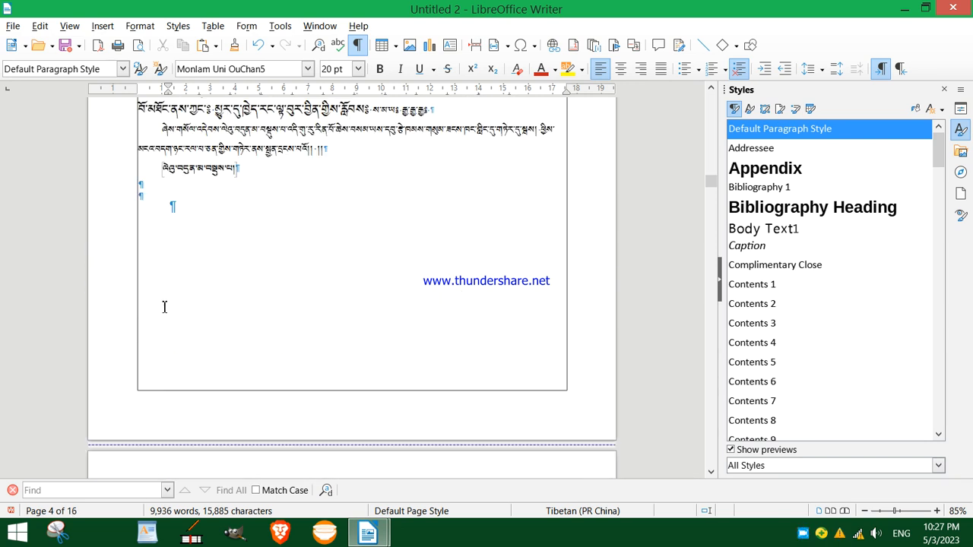
{"action": "scroll", "coordinate": [178, 341], "scroll_direction": "up", "scroll_amount": 8}
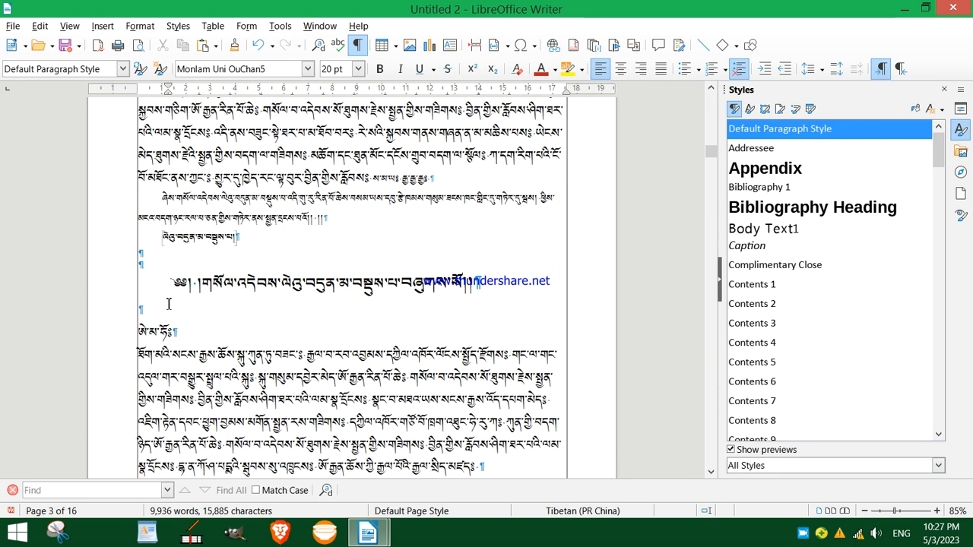
{"action": "key", "text": "ctrl+Return"}
{"action": "scroll", "coordinate": [164, 288], "scroll_direction": "up", "scroll_amount": 10}
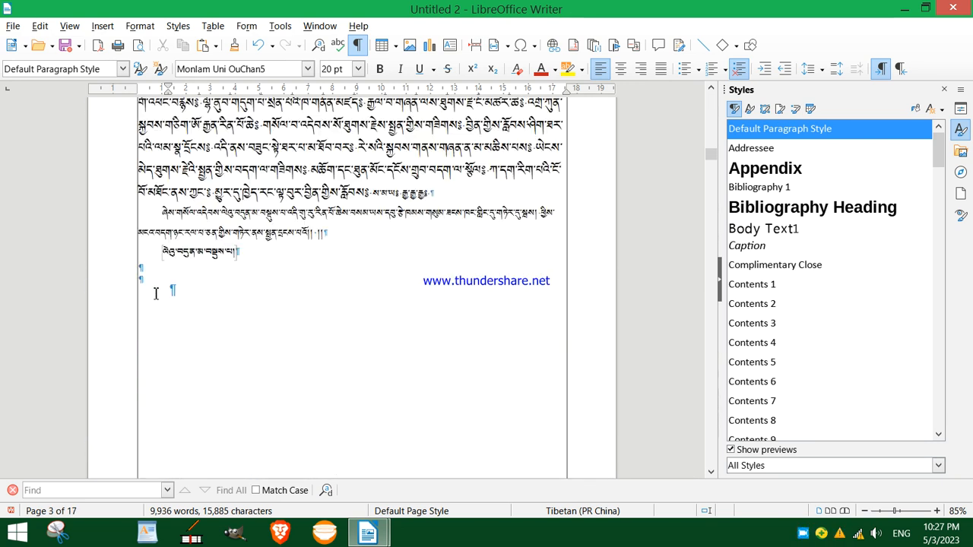
{"action": "scroll", "coordinate": [156, 295], "scroll_direction": "up", "scroll_amount": 10}
{"action": "left_click", "coordinate": [150, 388]}
{"action": "key", "text": "ctrl+Return"}
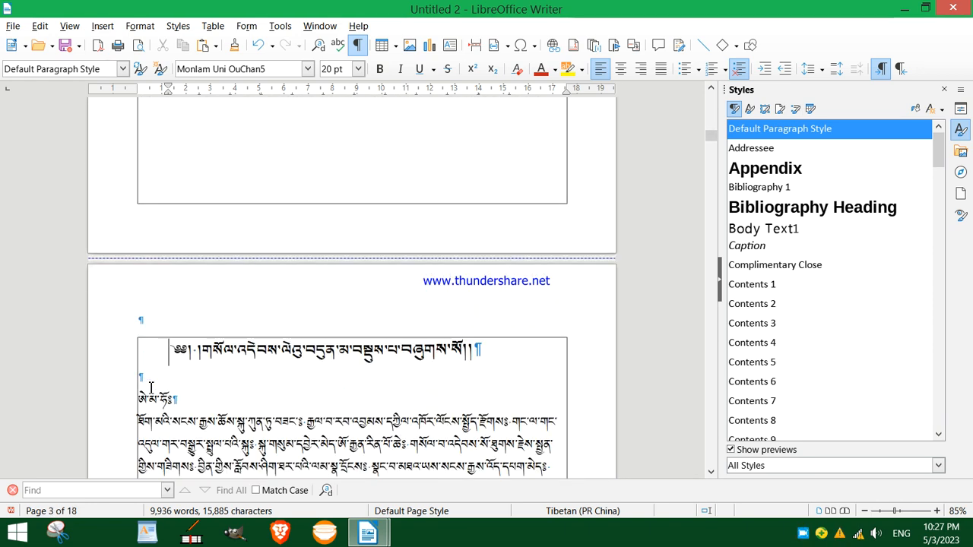
- Remove the left indent from the title line on the first page
{"action": "scroll", "coordinate": [150, 388], "scroll_direction": "up", "scroll_amount": 15}
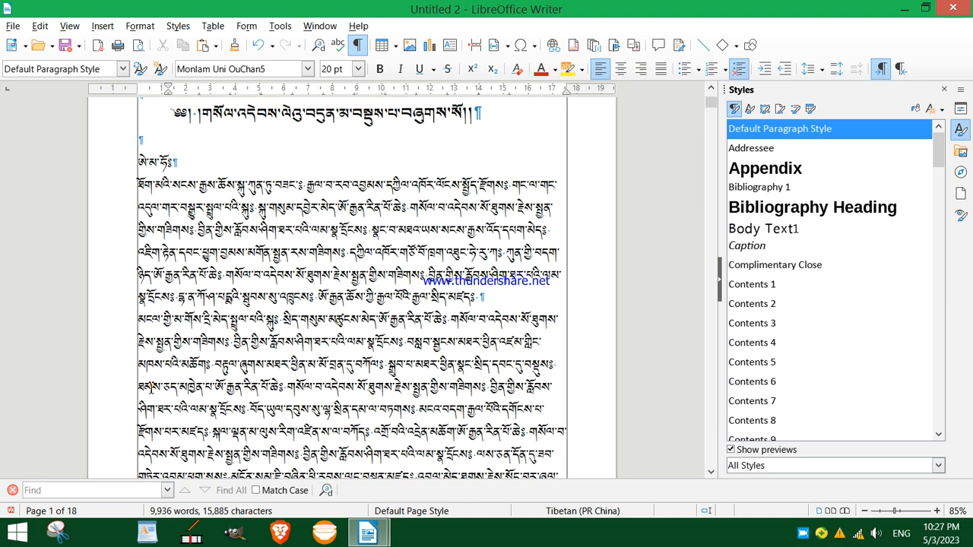
{"action": "scroll", "coordinate": [155, 386], "scroll_direction": "up", "scroll_amount": 3}
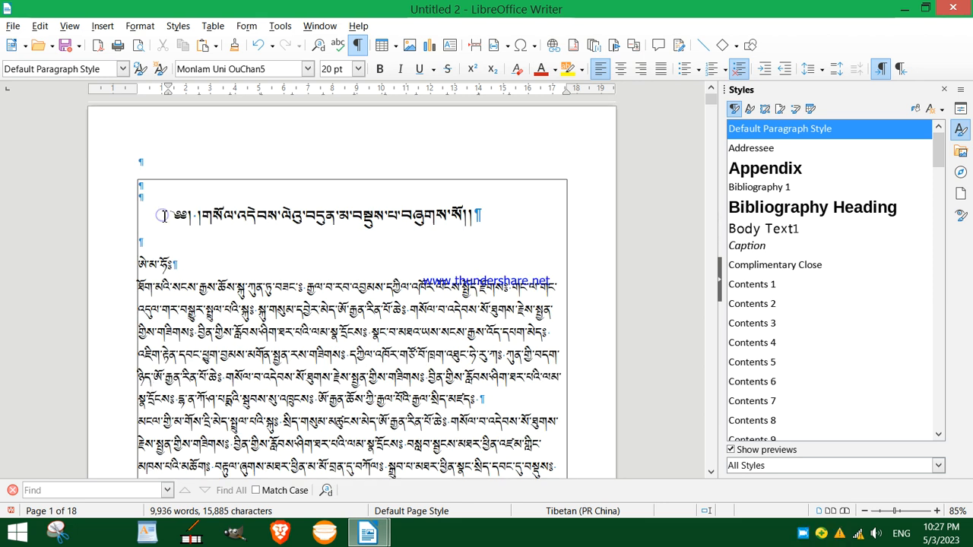
{"action": "key", "text": "ctrl+Return"}
{"action": "key", "text": "ctrl+z"}
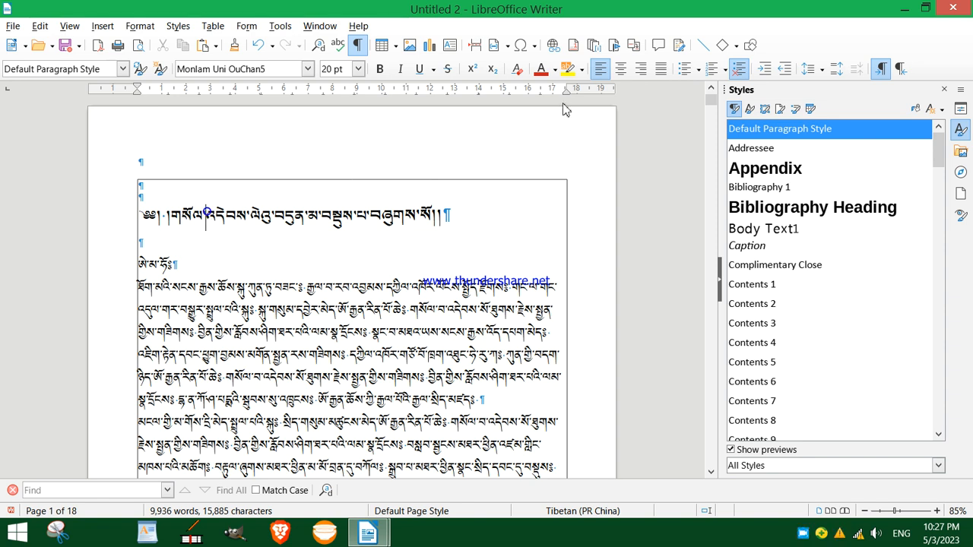
{"action": "scroll", "coordinate": [378, 239], "scroll_direction": "down", "scroll_amount": 15}
{"action": "scroll", "coordinate": [378, 239], "scroll_direction": "down", "scroll_amount": 20}
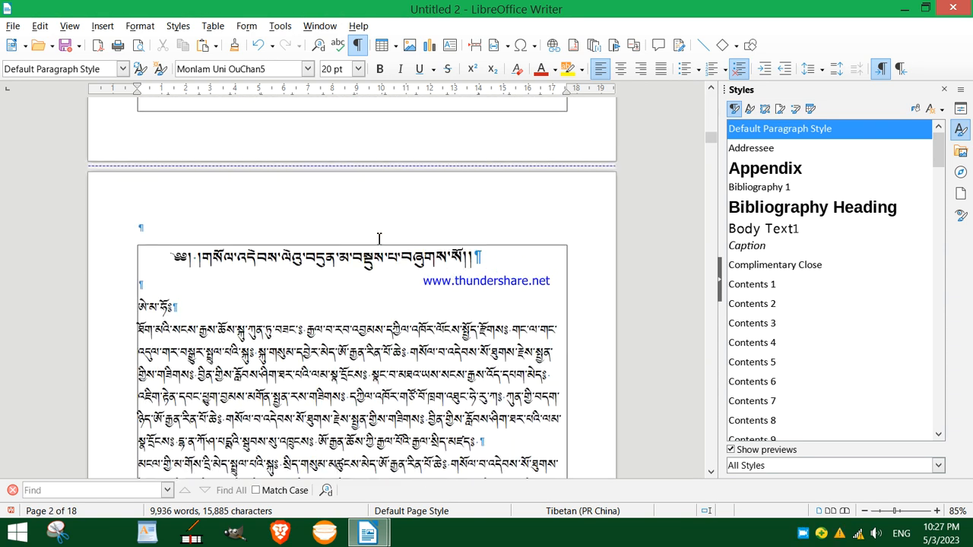
{"action": "scroll", "coordinate": [378, 238], "scroll_direction": "up", "scroll_amount": 3}
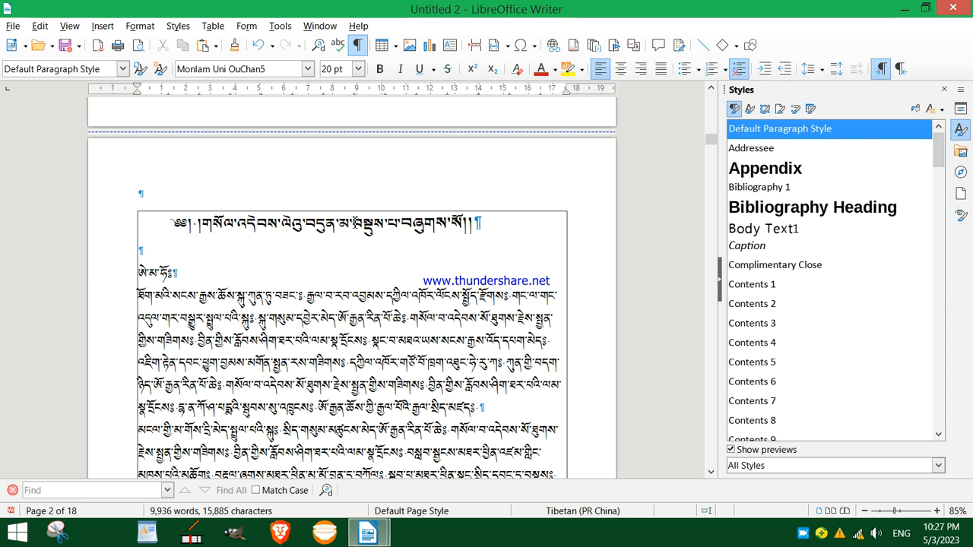
- Delete བསྡུས་པ་བཞུགས་སོ།། from the second copy's title and the opening ༄༅། །གསོལ་འདེབས་ from the third copy's title
{"action": "left_click_drag", "start_coordinate": [348, 223], "coordinate": [505, 228]}
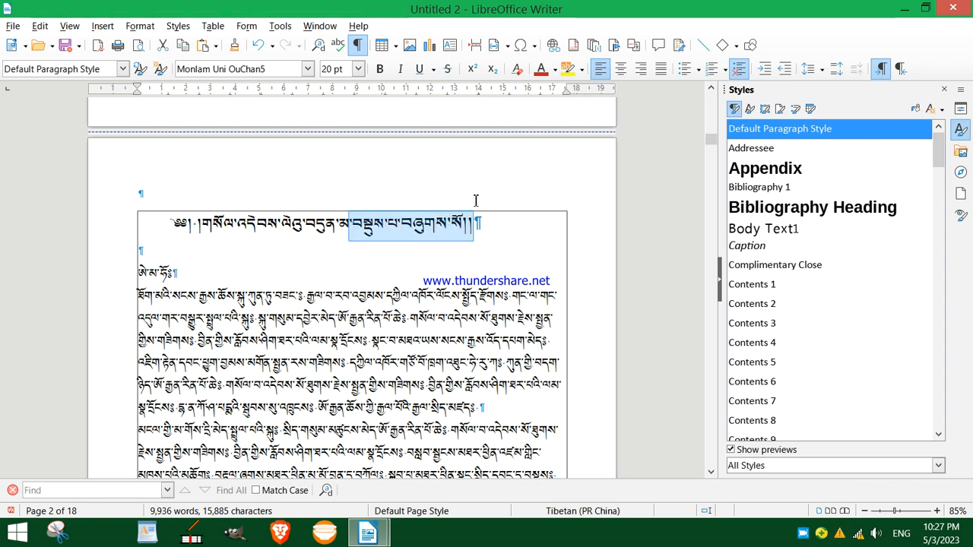
{"action": "key", "text": "Delete"}
{"action": "scroll", "coordinate": [471, 282], "scroll_direction": "down", "scroll_amount": 10}
{"action": "scroll", "coordinate": [472, 287], "scroll_direction": "down", "scroll_amount": 15}
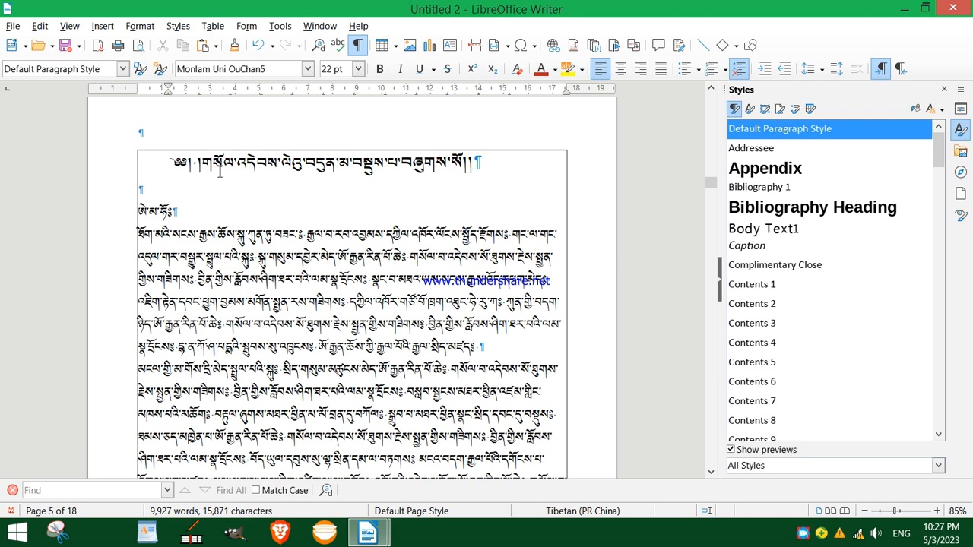
{"action": "left_click_drag", "start_coordinate": [166, 160], "coordinate": [289, 160]}
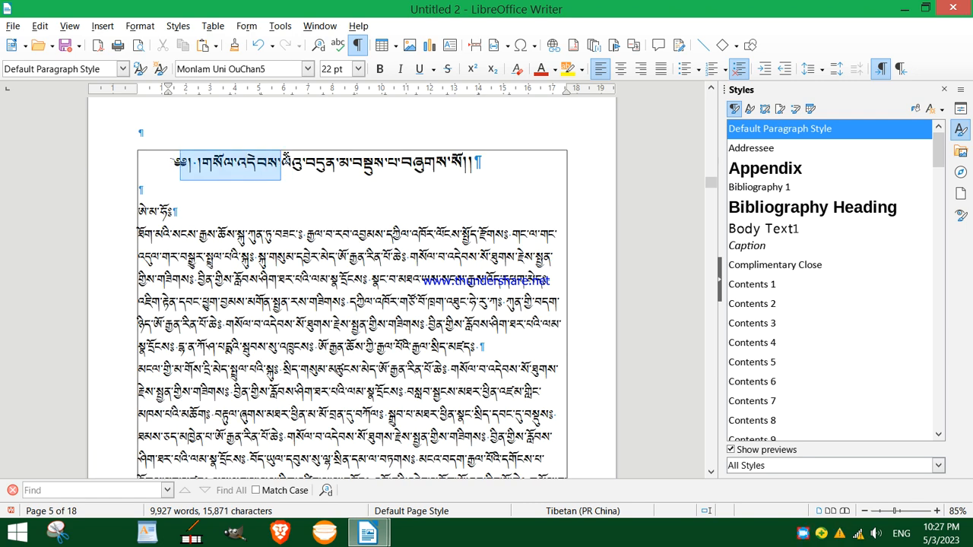
{"action": "key", "text": "Delete"}
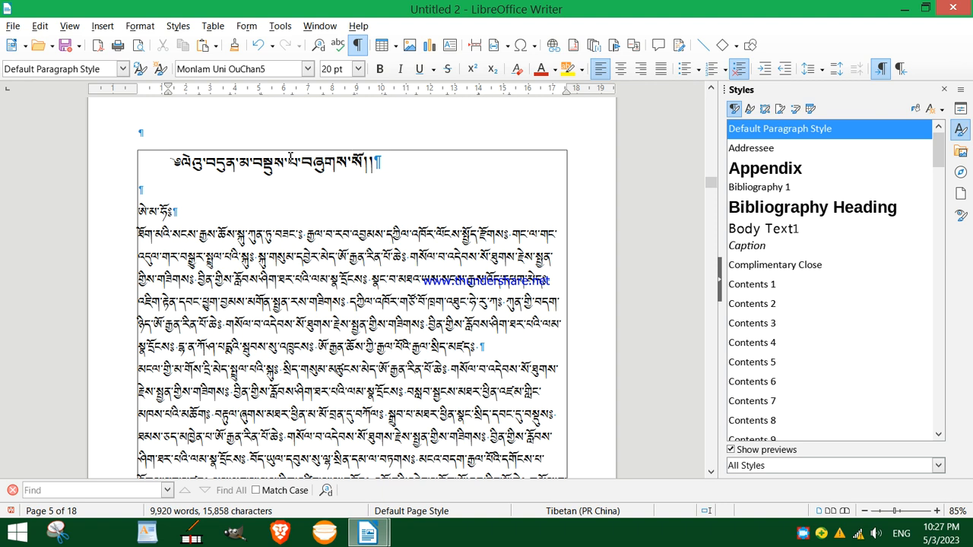
{"action": "key", "text": "Delete"}
{"action": "scroll", "coordinate": [304, 190], "scroll_direction": "down", "scroll_amount": 4}
{"action": "scroll", "coordinate": [318, 221], "scroll_direction": "up", "scroll_amount": 3}
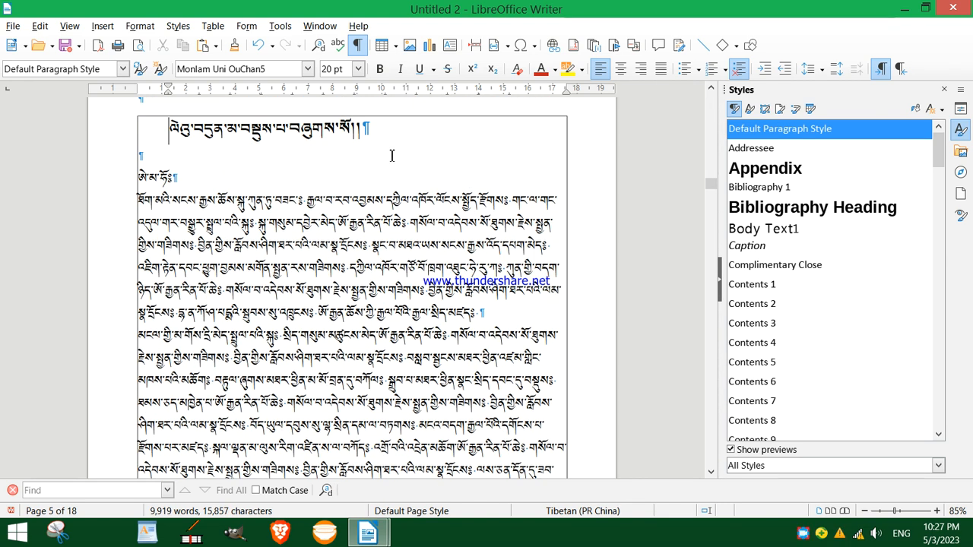
{"action": "left_click_drag", "start_coordinate": [330, 132], "coordinate": [245, 127]}
{"action": "key", "text": "Delete"}
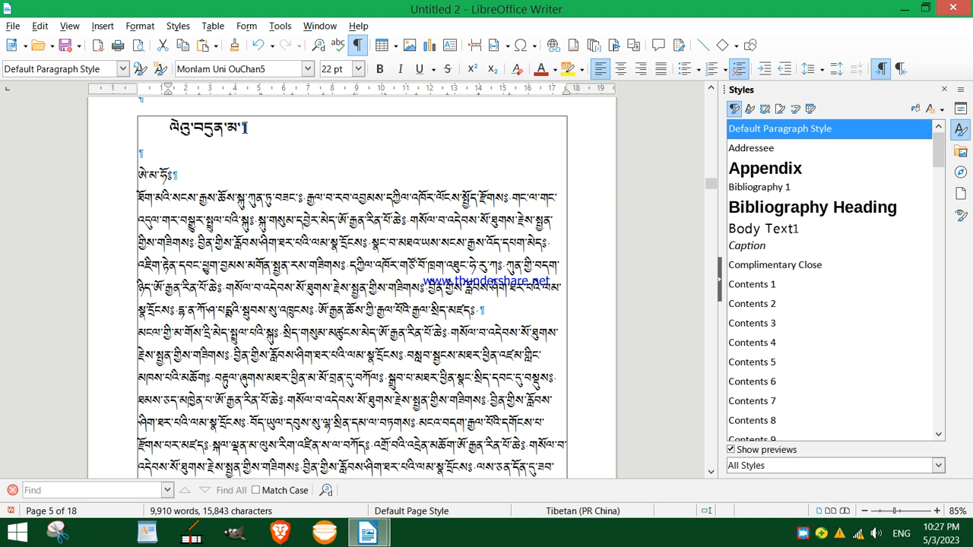
{"action": "key", "text": "ctrl+z"}
{"action": "left_click", "coordinate": [280, 184]}
- Shorten the title line of the fourth text copy to ལེའུ་བདུན་མ།
{"action": "scroll", "coordinate": [280, 188], "scroll_direction": "down", "scroll_amount": 18}
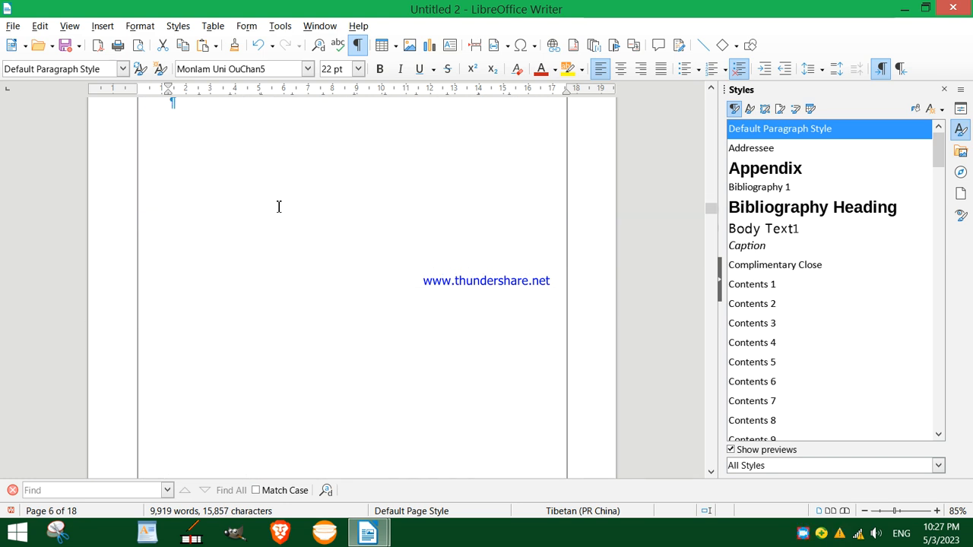
{"action": "scroll", "coordinate": [279, 207], "scroll_direction": "down", "scroll_amount": 5}
{"action": "left_click", "coordinate": [358, 305]}
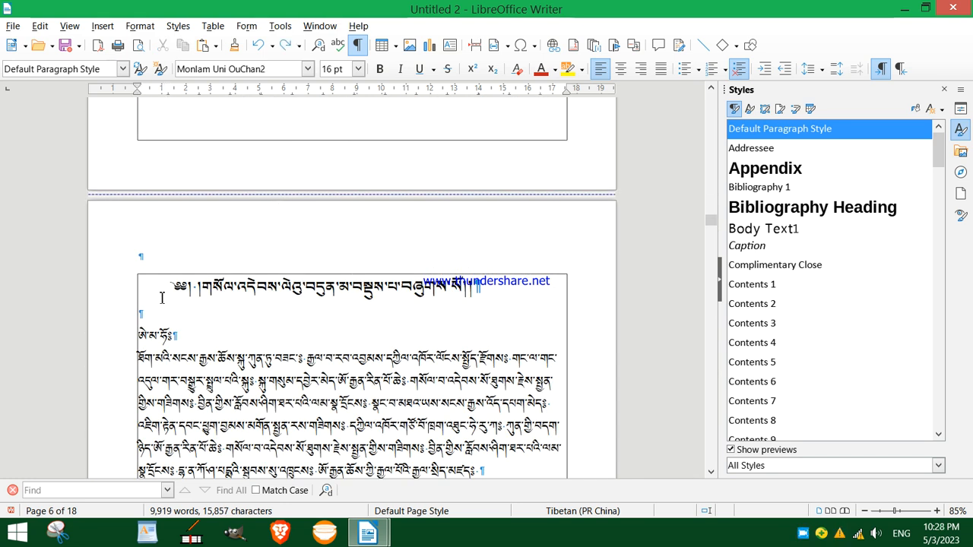
{"action": "left_click_drag", "start_coordinate": [161, 298], "coordinate": [279, 295]}
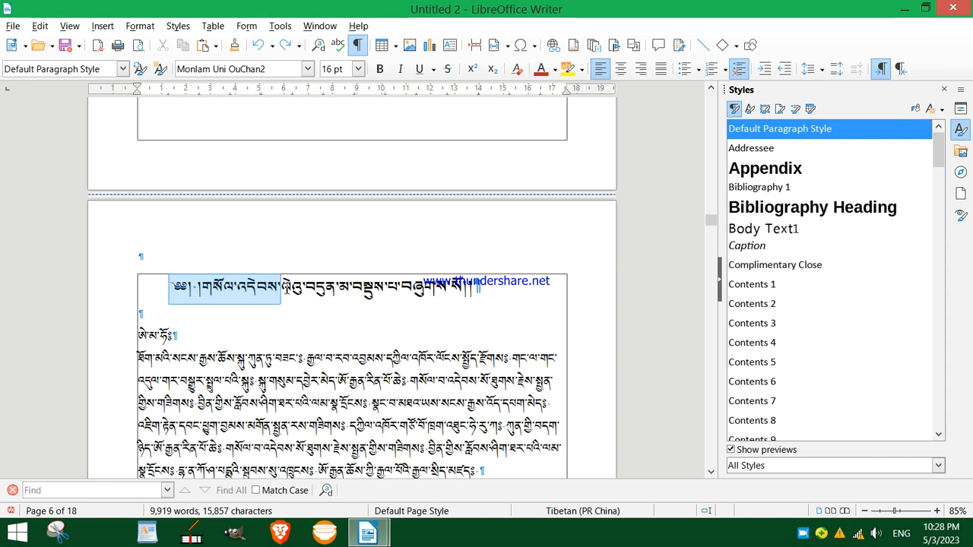
{"action": "key", "text": "Delete"}
{"action": "left_click_drag", "start_coordinate": [382, 291], "coordinate": [240, 288]}
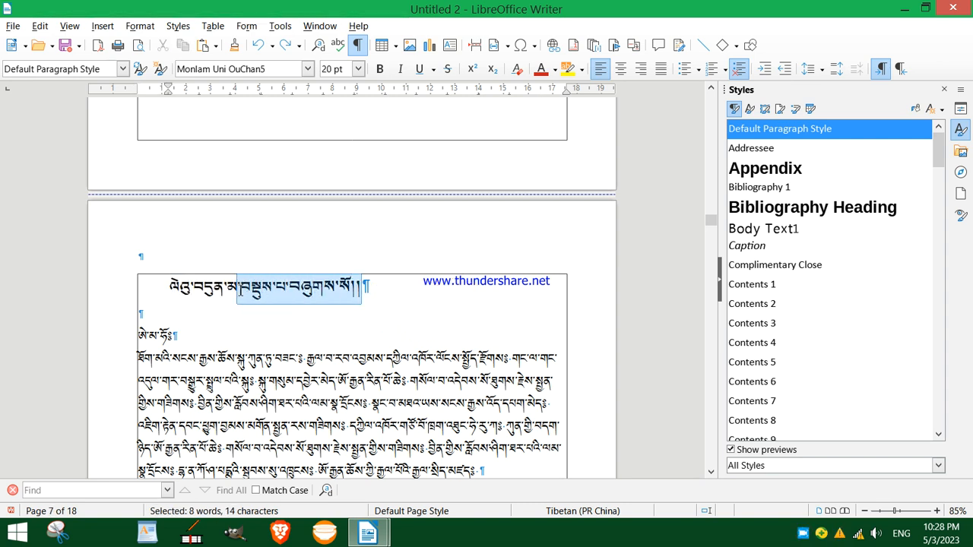
{"action": "key", "text": "Delete"}
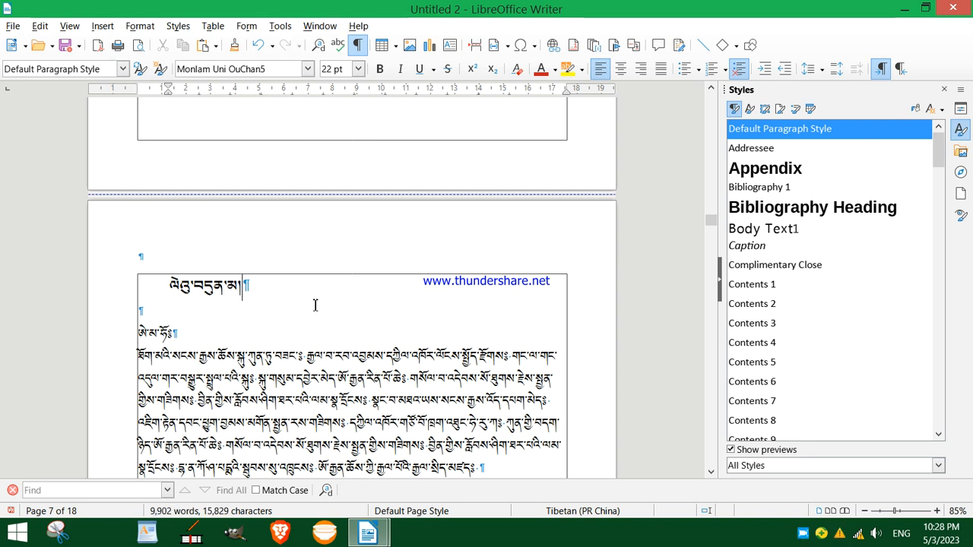
- Shorten the title line of the fifth text copy to ལེའུ་བདུན་མ་བསྡུས་པ།
{"action": "scroll", "coordinate": [248, 291], "scroll_direction": "down", "scroll_amount": 20}
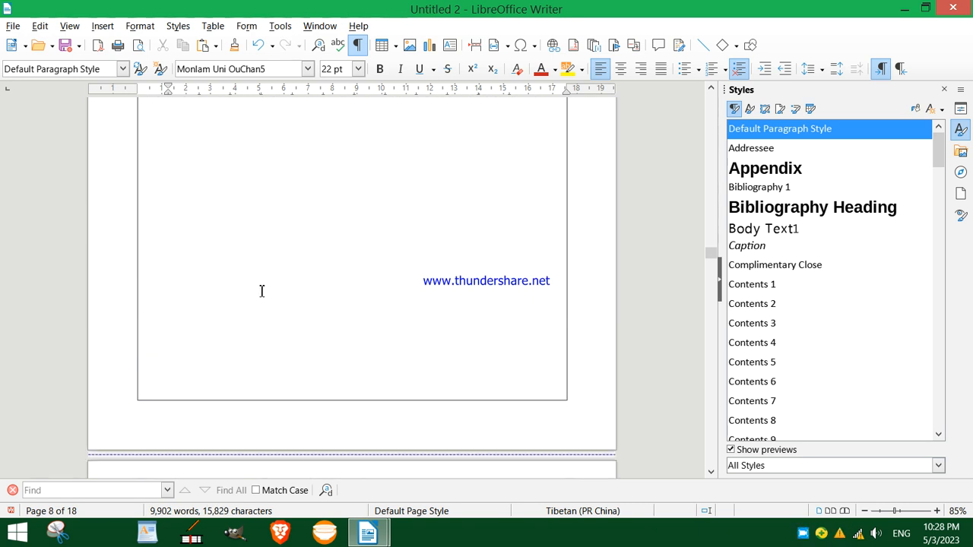
{"action": "left_click", "coordinate": [245, 245]}
{"action": "left_click_drag", "start_coordinate": [166, 225], "coordinate": [282, 231]}
{"action": "key", "text": "Delete"}
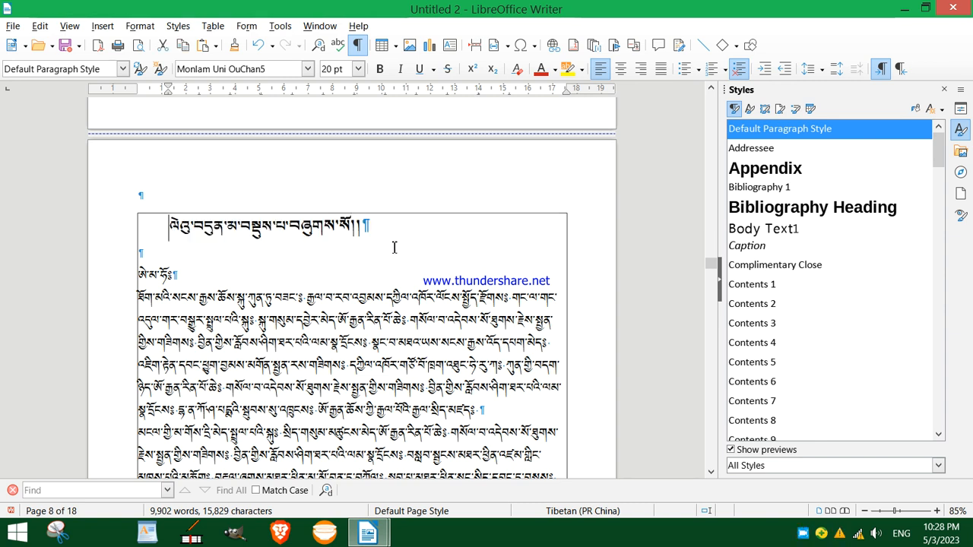
{"action": "left_click_drag", "start_coordinate": [358, 225], "coordinate": [282, 228]}
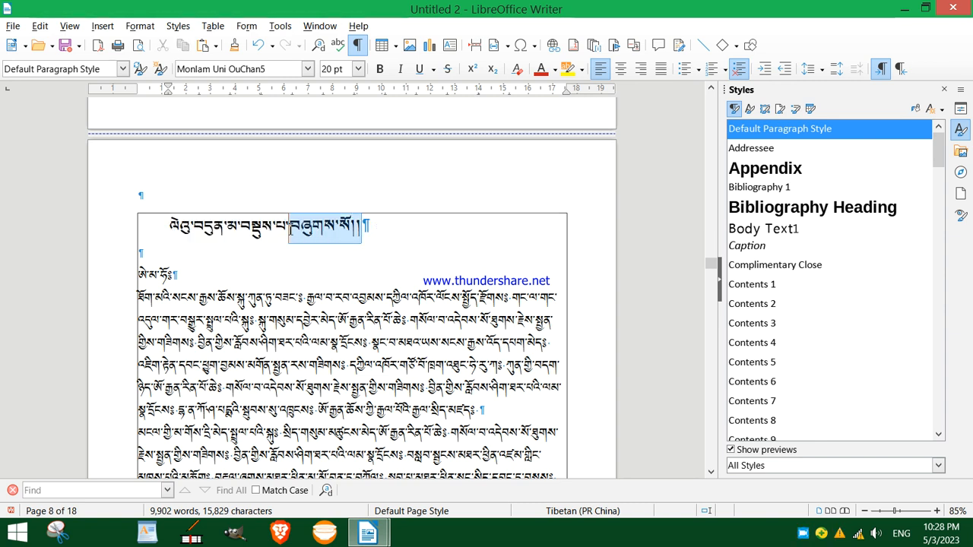
{"action": "key", "text": "Delete"}
- Delete a multi-page block of repeated text starting at the sixth copy's title line
{"action": "scroll", "coordinate": [327, 258], "scroll_direction": "down", "scroll_amount": 6}
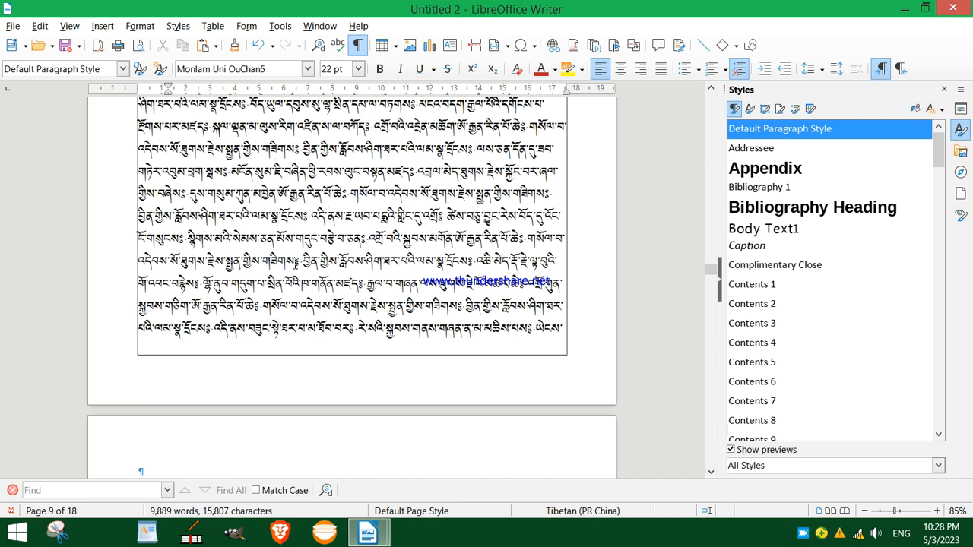
{"action": "scroll", "coordinate": [304, 261], "scroll_direction": "up", "scroll_amount": 2}
{"action": "scroll", "coordinate": [295, 263], "scroll_direction": "down", "scroll_amount": 4}
{"action": "scroll", "coordinate": [295, 263], "scroll_direction": "up", "scroll_amount": 3}
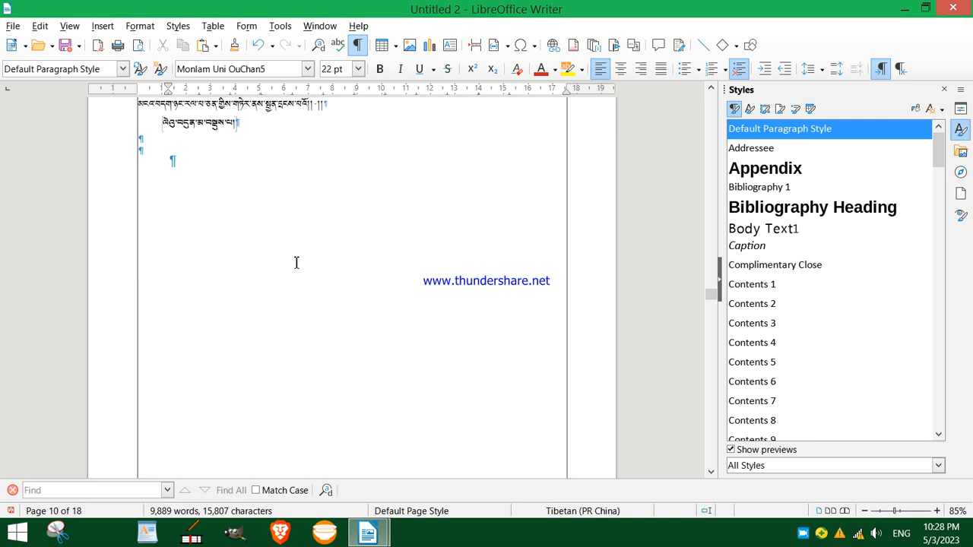
{"action": "scroll", "coordinate": [297, 261], "scroll_direction": "down", "scroll_amount": 5}
{"action": "scroll", "coordinate": [300, 261], "scroll_direction": "up", "scroll_amount": 5}
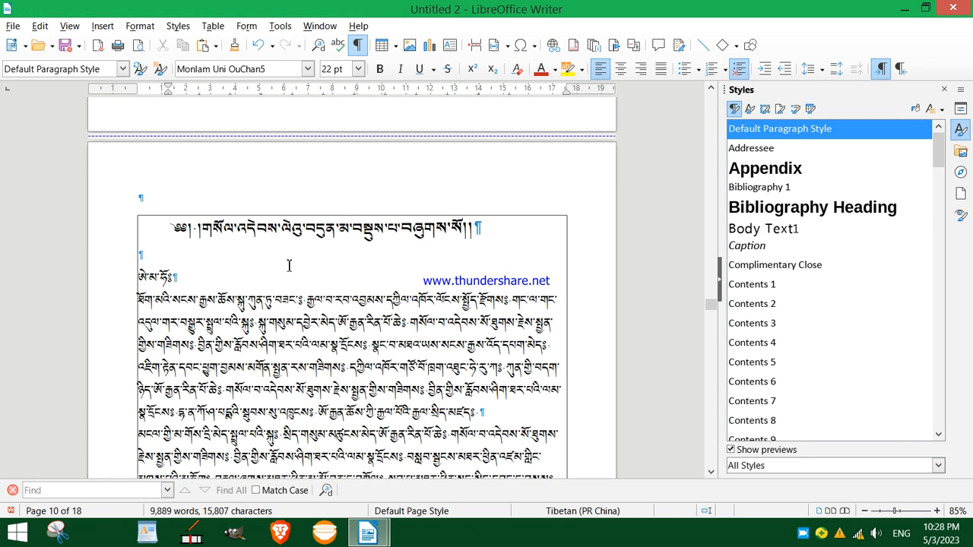
{"action": "left_click_drag", "start_coordinate": [161, 224], "coordinate": [510, 462]}
{"action": "scroll", "coordinate": [487, 448], "scroll_direction": "down", "scroll_amount": 5}
{"action": "key", "text": "Delete"}
- Delete the surplus text copy that still follows the fifth one, along with its empty lines
{"action": "scroll", "coordinate": [315, 372], "scroll_direction": "down", "scroll_amount": 5}
{"action": "left_click", "coordinate": [169, 282]}
{"action": "key", "text": "ctrl+shift+End"}
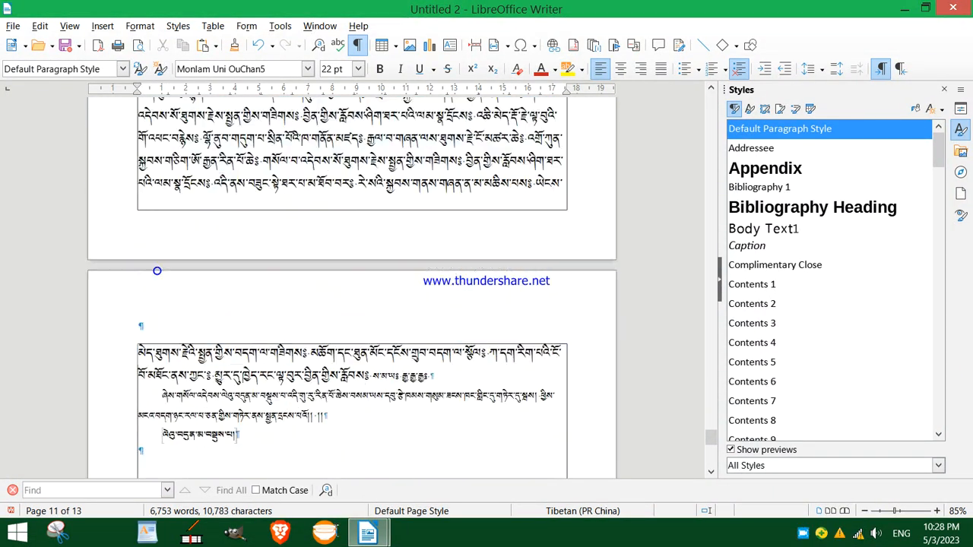
{"action": "key", "text": "Delete"}
{"action": "key", "text": "BackSpace"}
{"action": "key", "text": "BackSpace"}
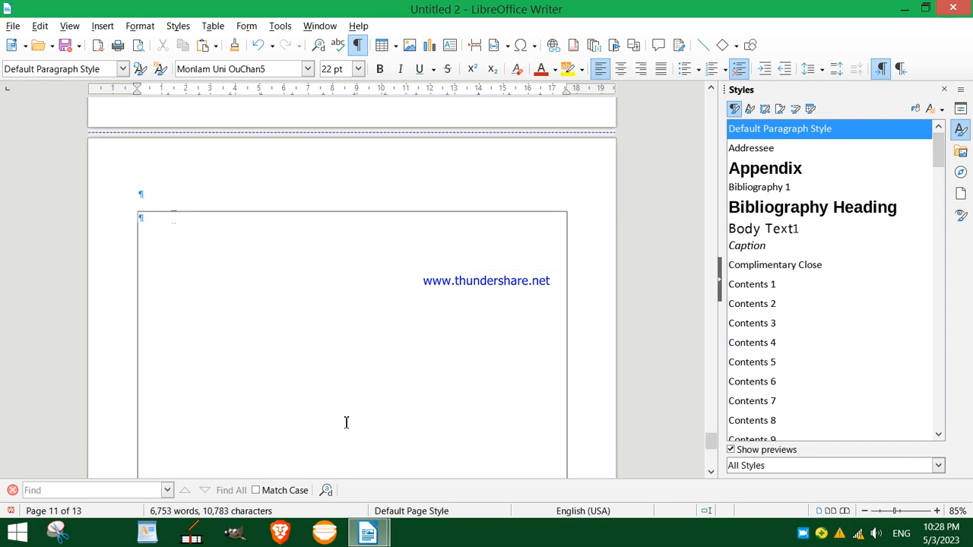
- Remove the leftover text on the last page so the document ends with the fifth copy
{"action": "scroll", "coordinate": [340, 415], "scroll_direction": "up", "scroll_amount": 7}
{"action": "scroll", "coordinate": [340, 415], "scroll_direction": "down", "scroll_amount": 5}
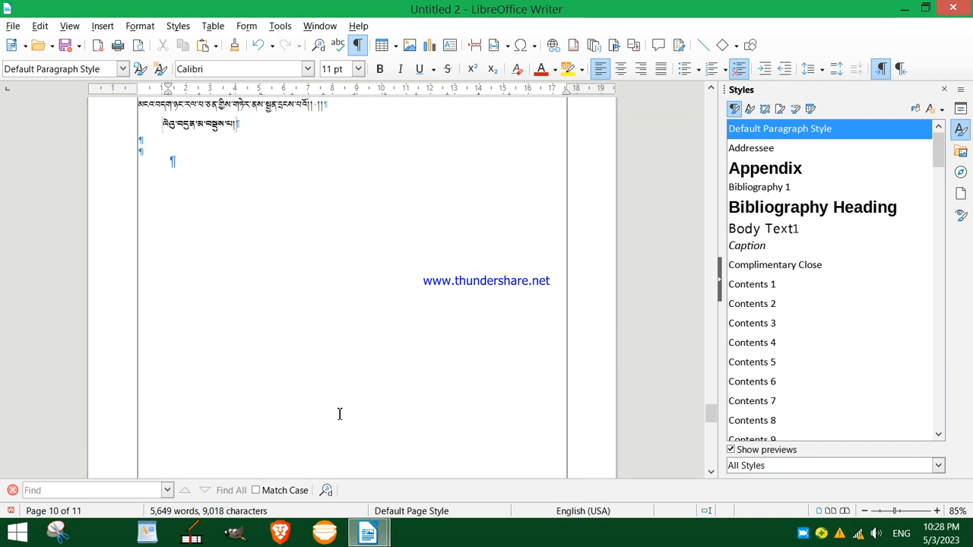
{"action": "scroll", "coordinate": [340, 414], "scroll_direction": "up", "scroll_amount": 4}
{"action": "left_click_drag", "start_coordinate": [140, 262], "coordinate": [290, 382]}
{"action": "key", "text": "ctrl+x"}
{"action": "key", "text": "ctrl+v"}
- Return to the title line on the first page and select Heading 1 among the paragraph styles
{"action": "scroll", "coordinate": [263, 357], "scroll_direction": "up", "scroll_amount": 12}
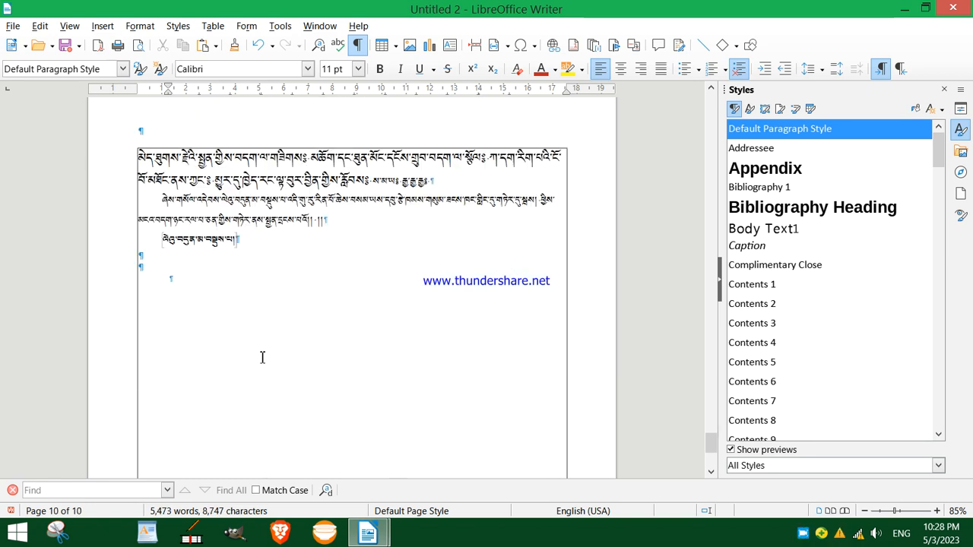
{"action": "scroll", "coordinate": [272, 378], "scroll_direction": "up", "scroll_amount": 15}
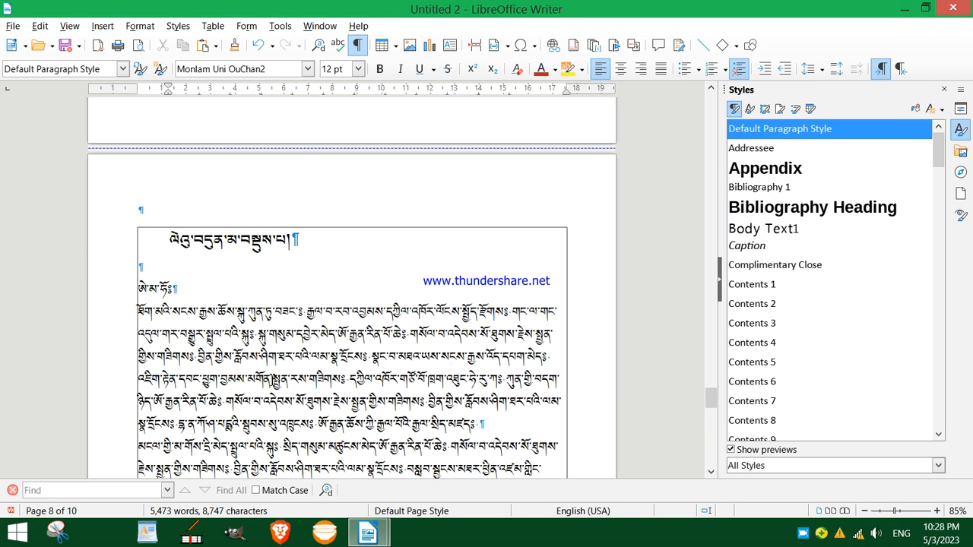
{"action": "scroll", "coordinate": [278, 314], "scroll_direction": "up", "scroll_amount": 15}
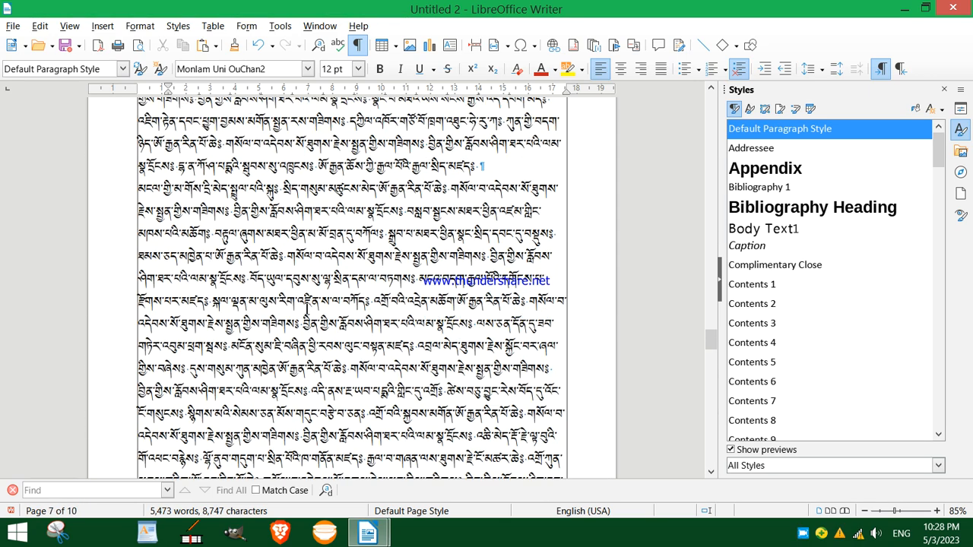
{"action": "left_click_drag", "start_coordinate": [712, 332], "coordinate": [711, 105]}
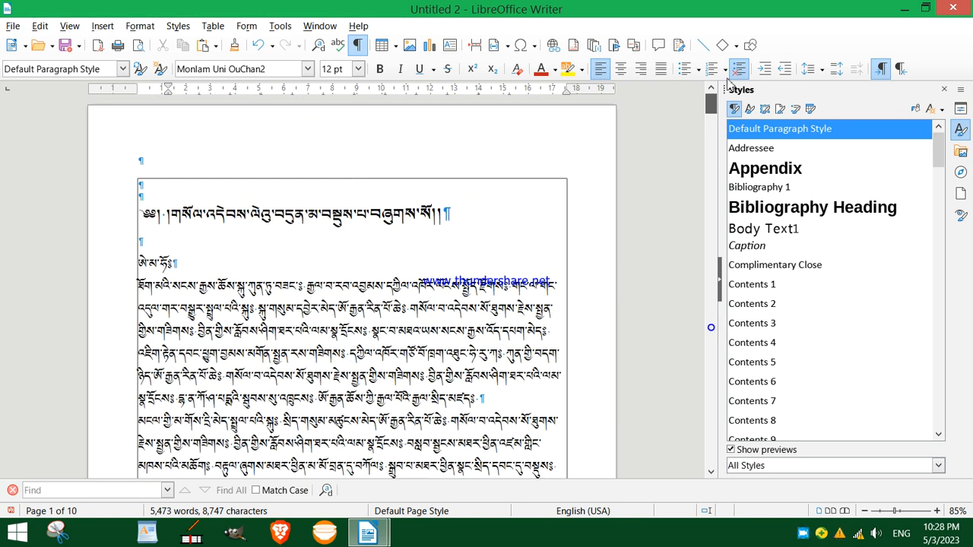
{"action": "left_click", "coordinate": [186, 214]}
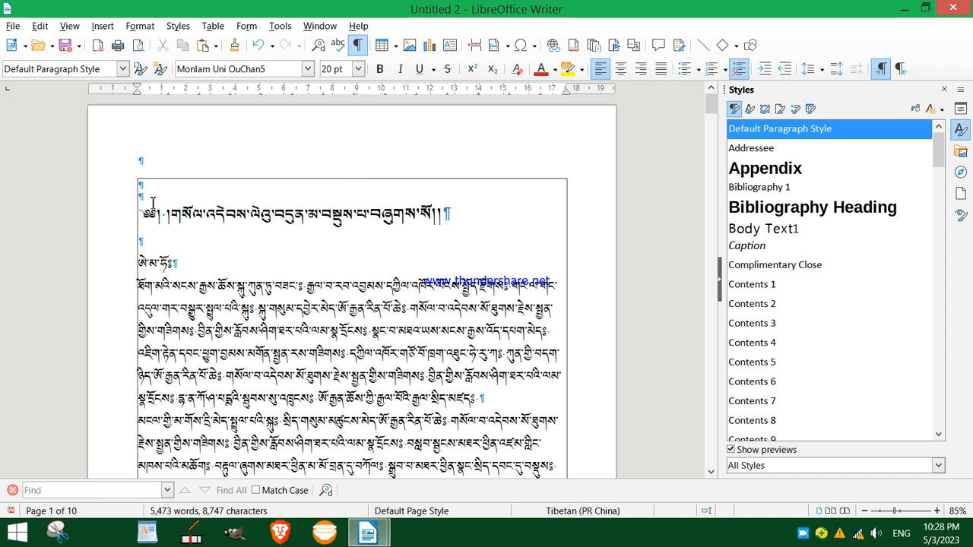
{"action": "left_click_drag", "start_coordinate": [146, 209], "coordinate": [275, 219]}
{"action": "left_click", "coordinate": [193, 217]}
{"action": "left_click", "coordinate": [364, 236]}
{"action": "left_click", "coordinate": [227, 214]}
{"action": "left_click_drag", "start_coordinate": [941, 155], "coordinate": [946, 228]}
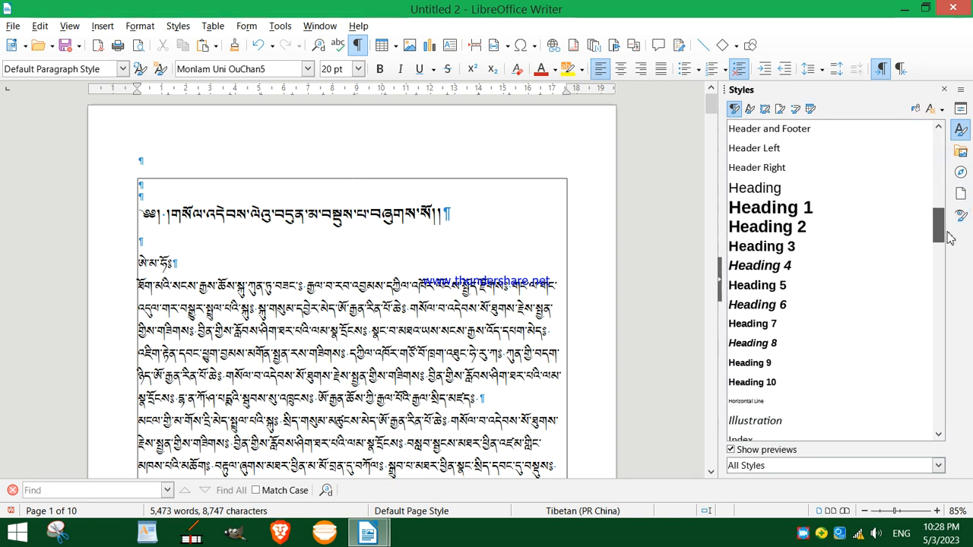
{"action": "left_click", "coordinate": [765, 205]}
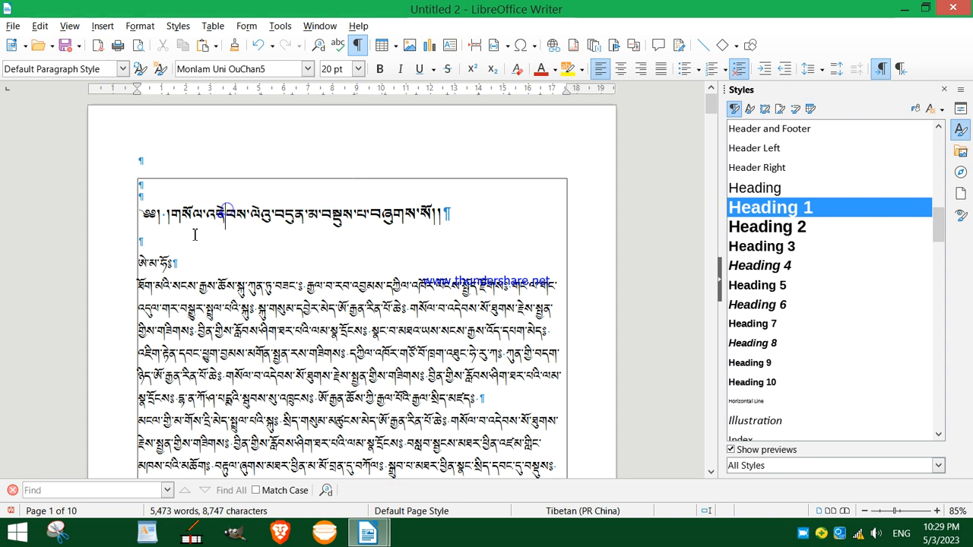
- Enter གཏེར་བདག་གླིང་པ། on the empty line beneath the first page's title
{"action": "left_click", "coordinate": [152, 239]}
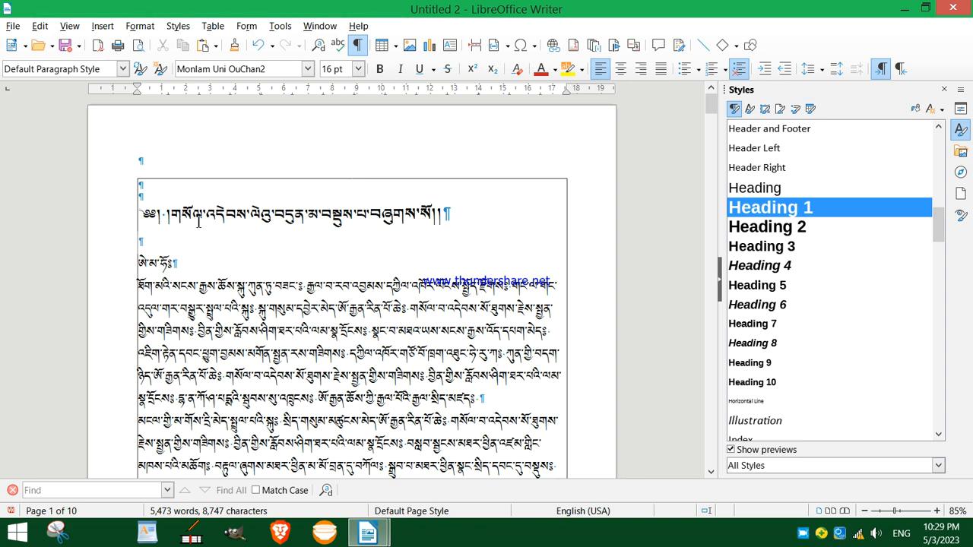
{"action": "type", "text": "ད"}
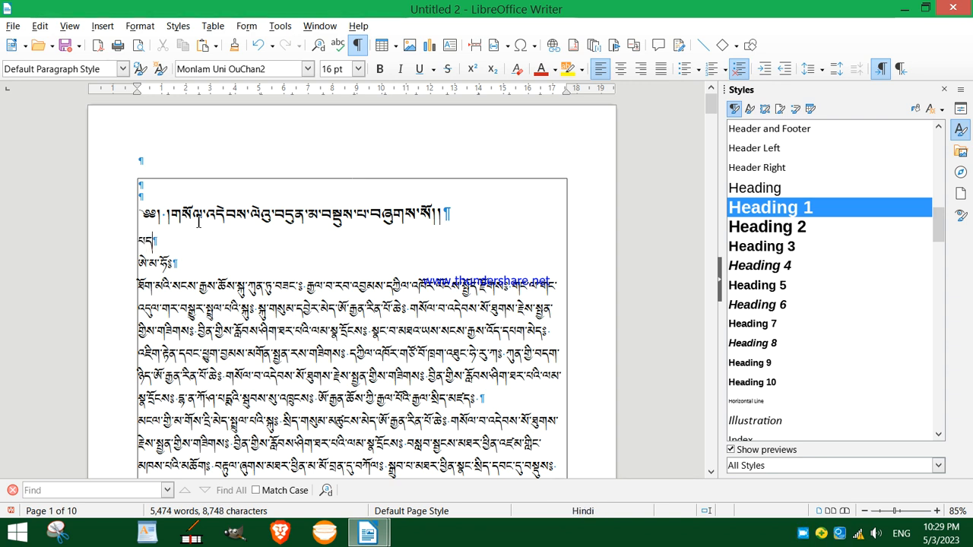
{"action": "type", "text": "a"}
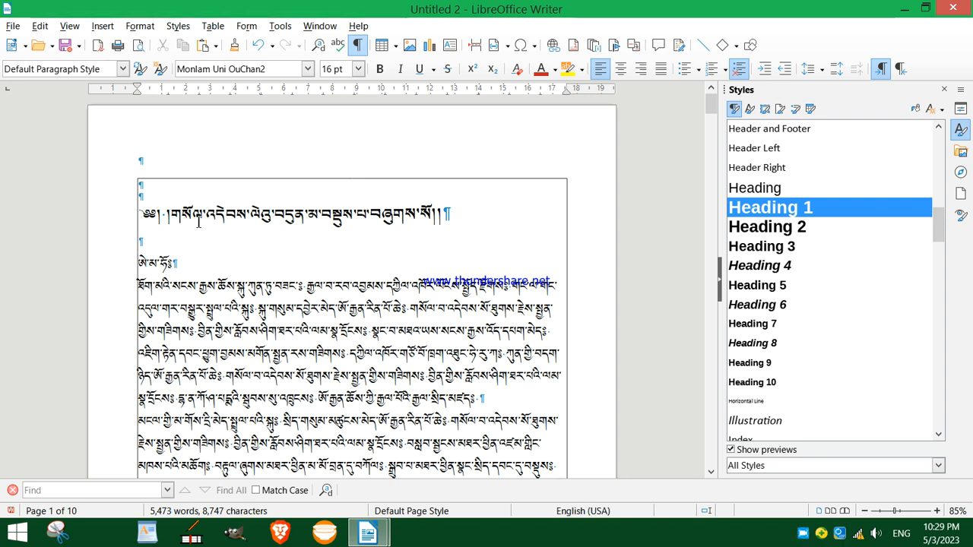
{"action": "type", "text": "ཉེར་བ"}
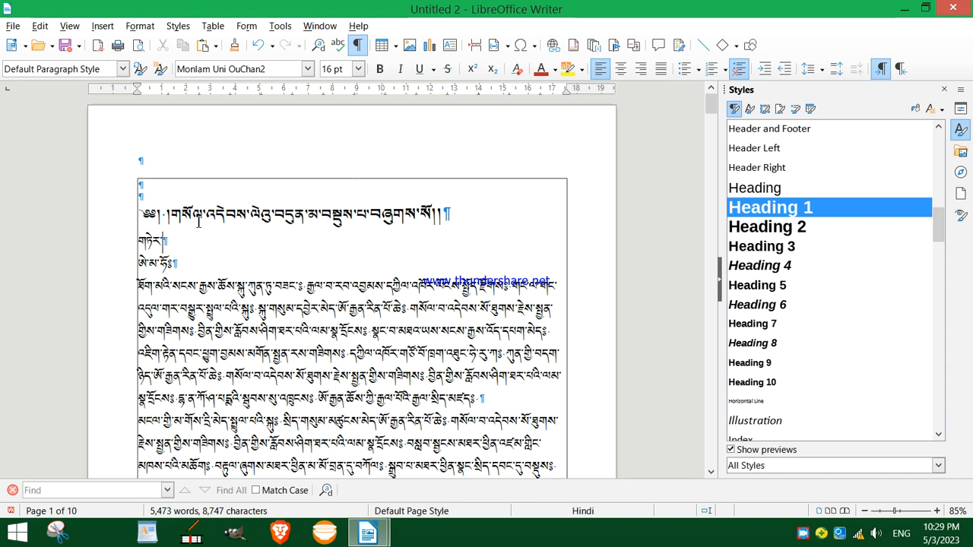
{"action": "type", "text": "དག་ཞི"}
{"action": "type", "text": "ང་པ།"}
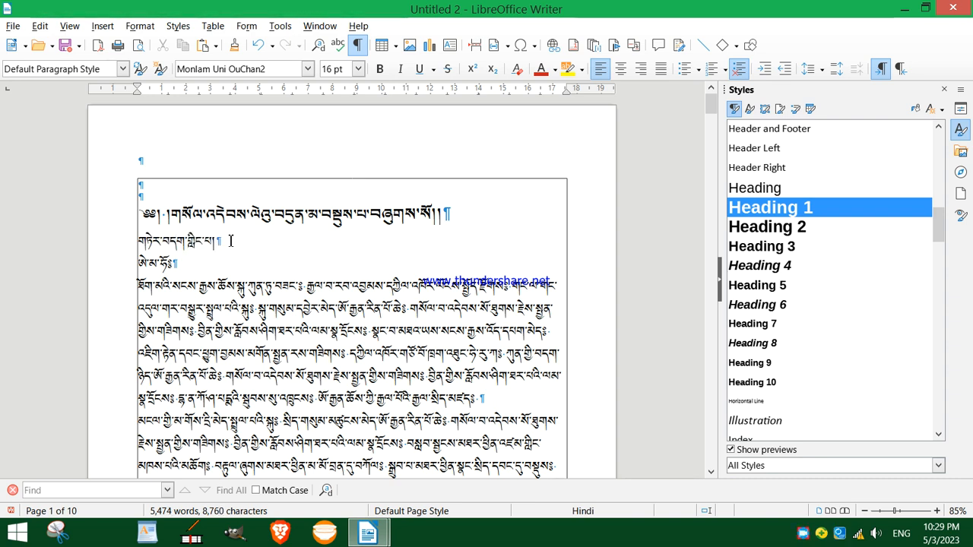
- Apply the Heading 1 paragraph style to the title line on the first page
{"action": "left_click_drag", "start_coordinate": [230, 241], "coordinate": [134, 233]}
{"action": "left_click", "coordinate": [177, 243]}
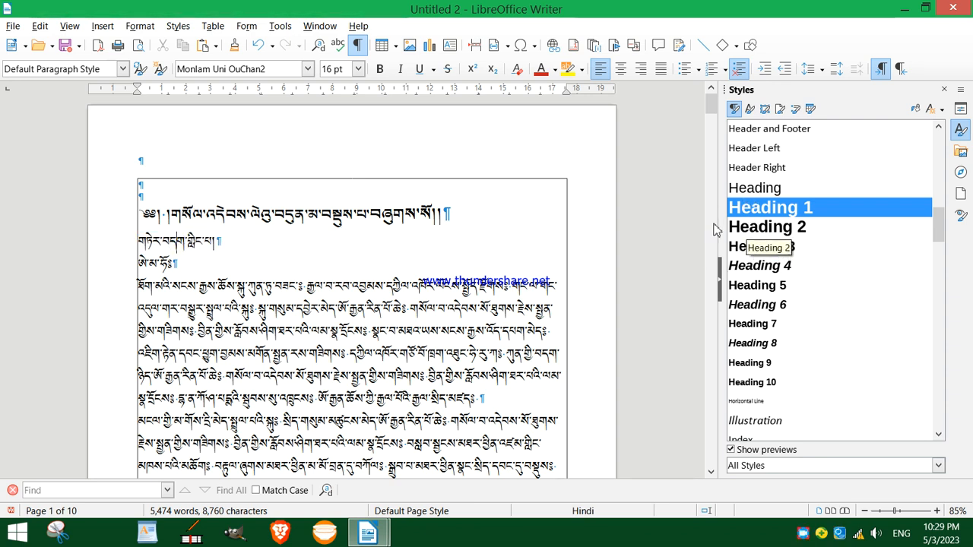
{"action": "double_click", "coordinate": [761, 210]}
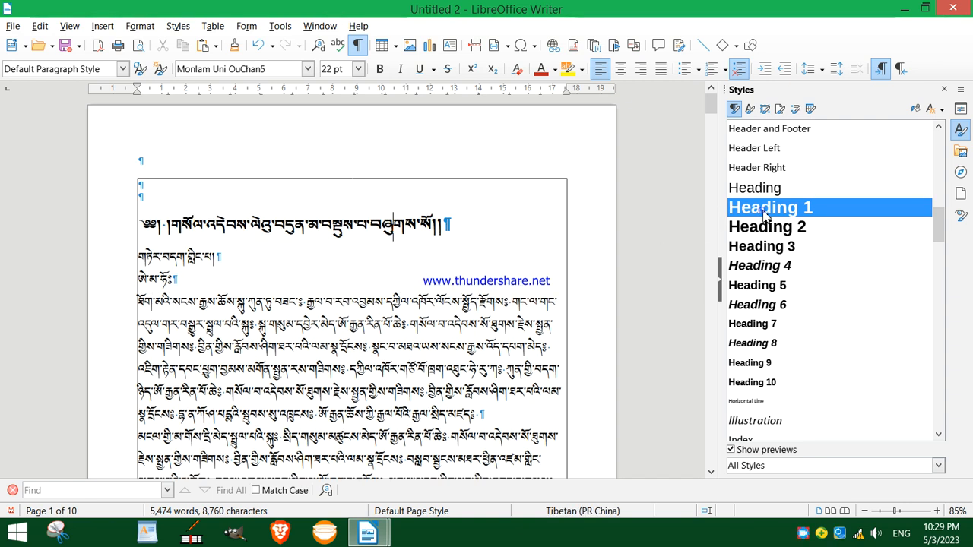
{"action": "left_click", "coordinate": [186, 256]}
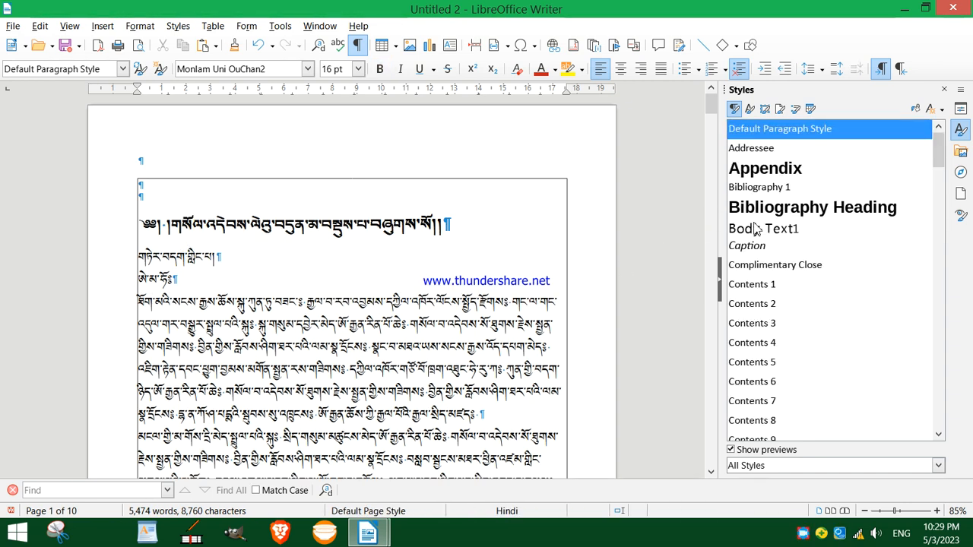
- Apply the Heading 2 paragraph style to the line directly beneath the first page's title
{"action": "scroll", "coordinate": [815, 364], "scroll_direction": "down", "scroll_amount": 15}
{"action": "scroll", "coordinate": [815, 361], "scroll_direction": "up", "scroll_amount": 8}
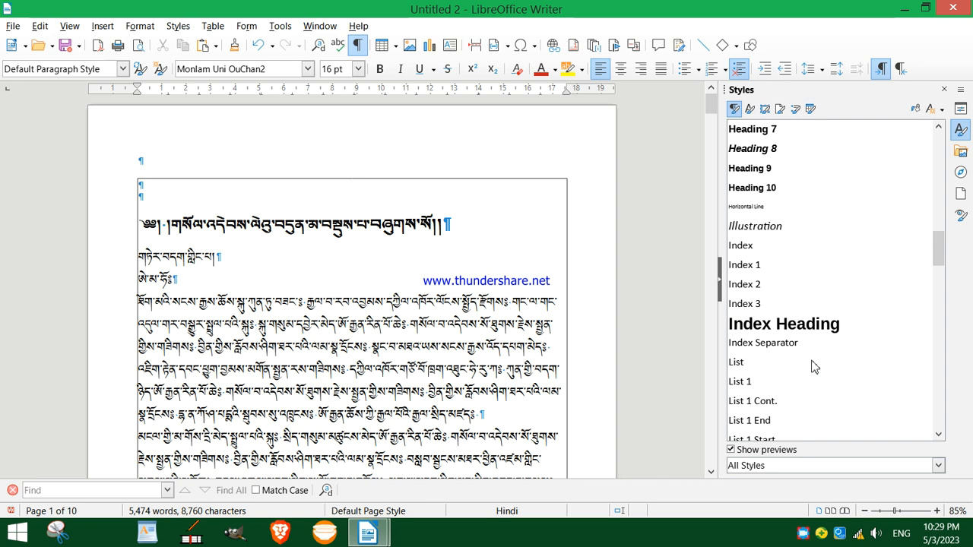
{"action": "double_click", "coordinate": [783, 266]}
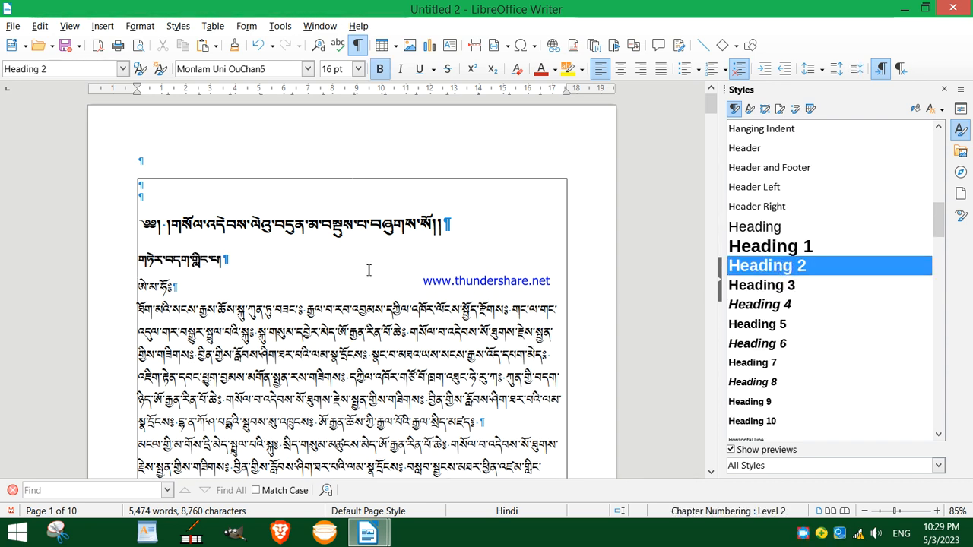
- Edit the Heading 1 style of the title line, setting its Asian text font to Regular at 24 pt
{"action": "left_click", "coordinate": [216, 224]}
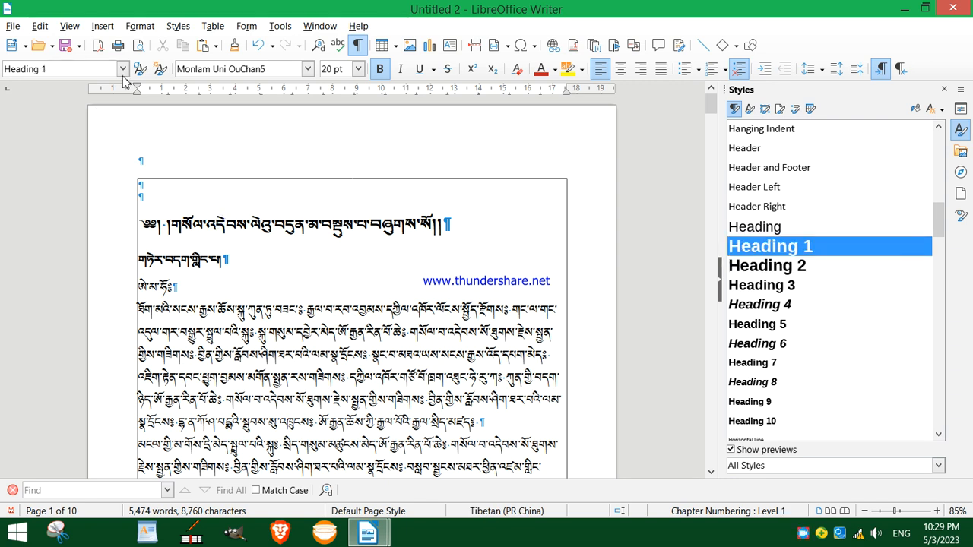
{"action": "scroll", "coordinate": [771, 265], "scroll_direction": "up", "scroll_amount": 4}
{"action": "scroll", "coordinate": [772, 264], "scroll_direction": "down", "scroll_amount": 4}
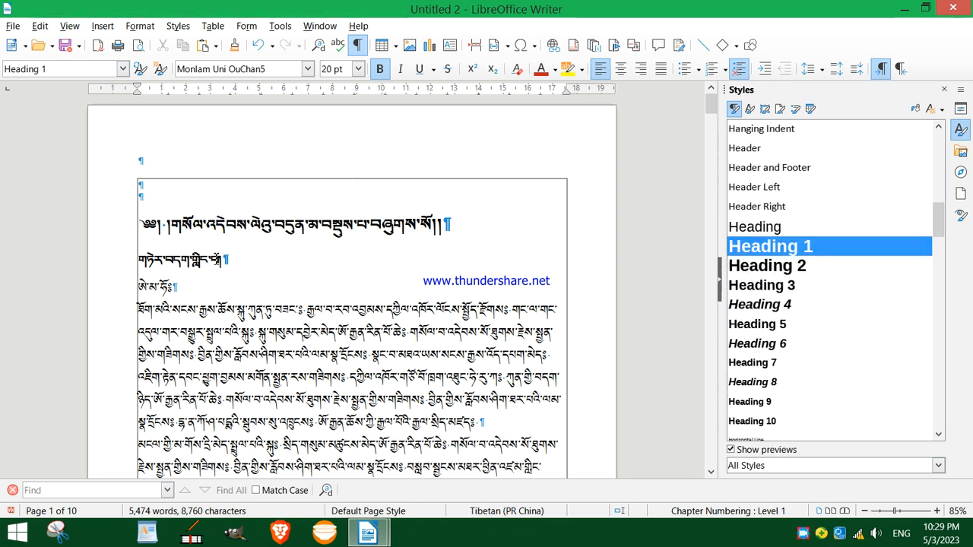
{"action": "left_click", "coordinate": [122, 69]}
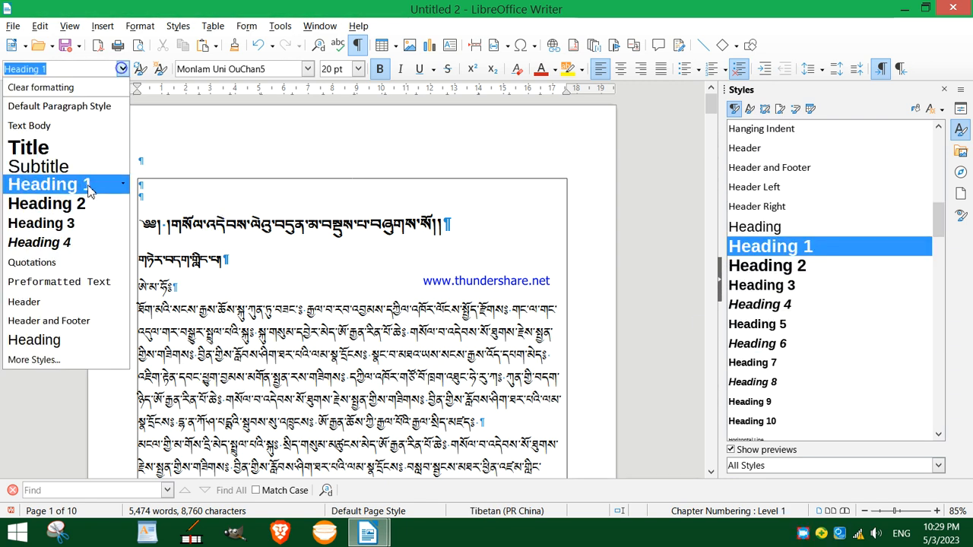
{"action": "left_click", "coordinate": [124, 186]}
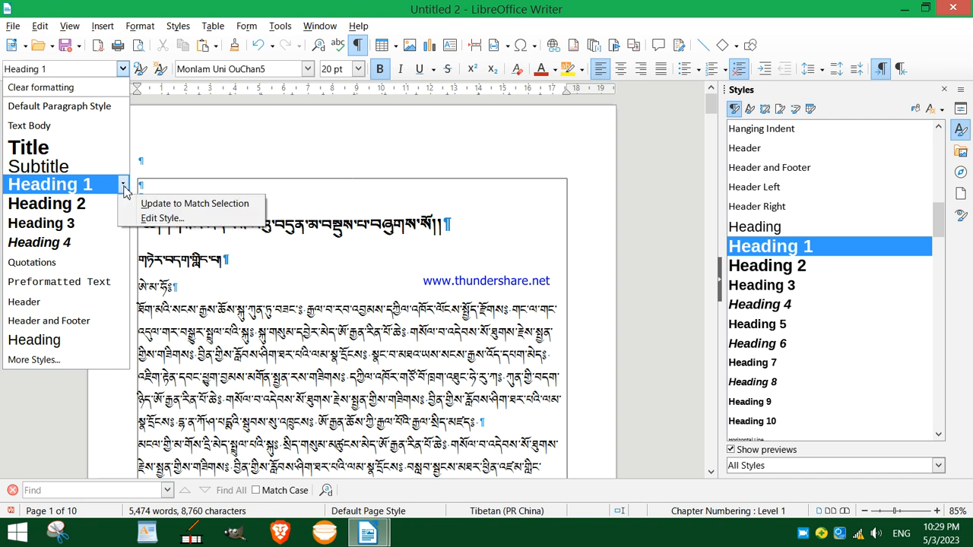
{"action": "left_click", "coordinate": [151, 221]}
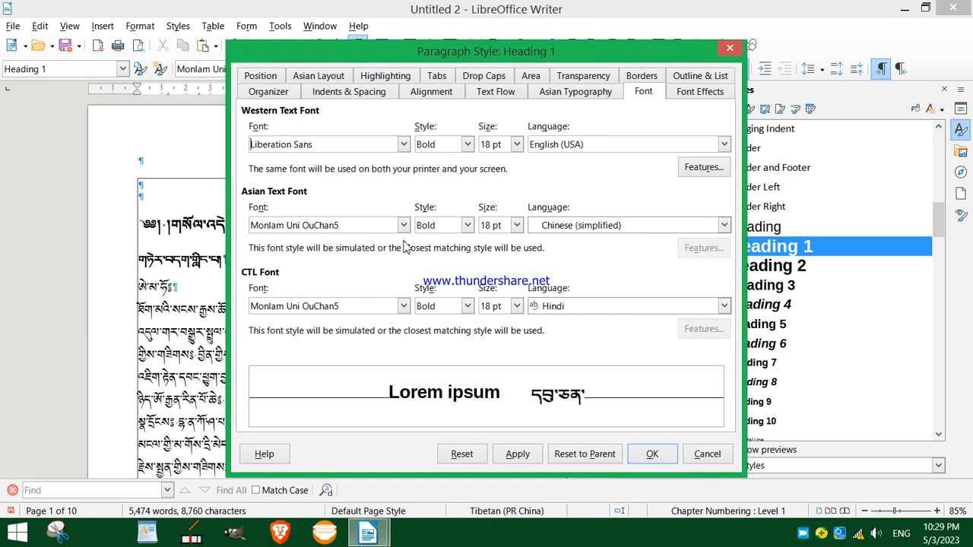
{"action": "left_click", "coordinate": [467, 225]}
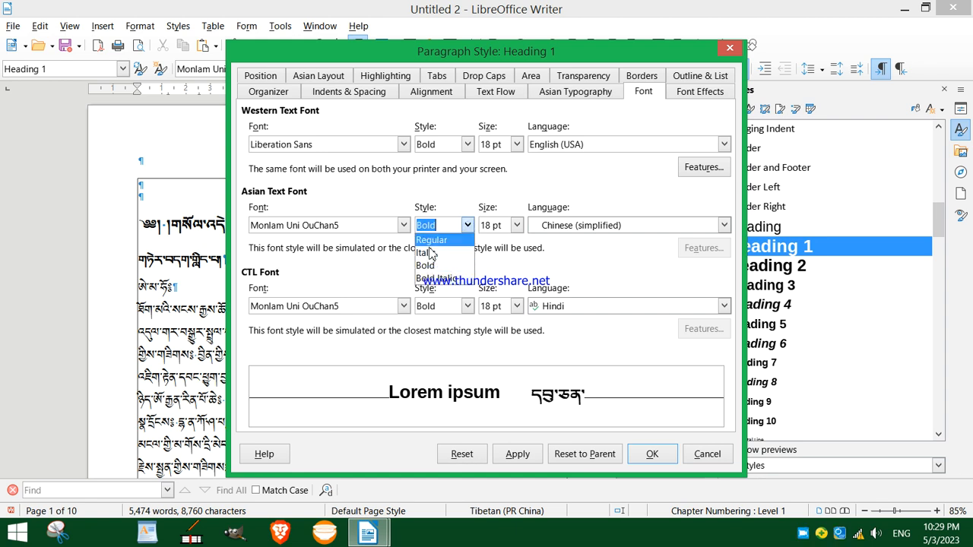
{"action": "left_click", "coordinate": [430, 239]}
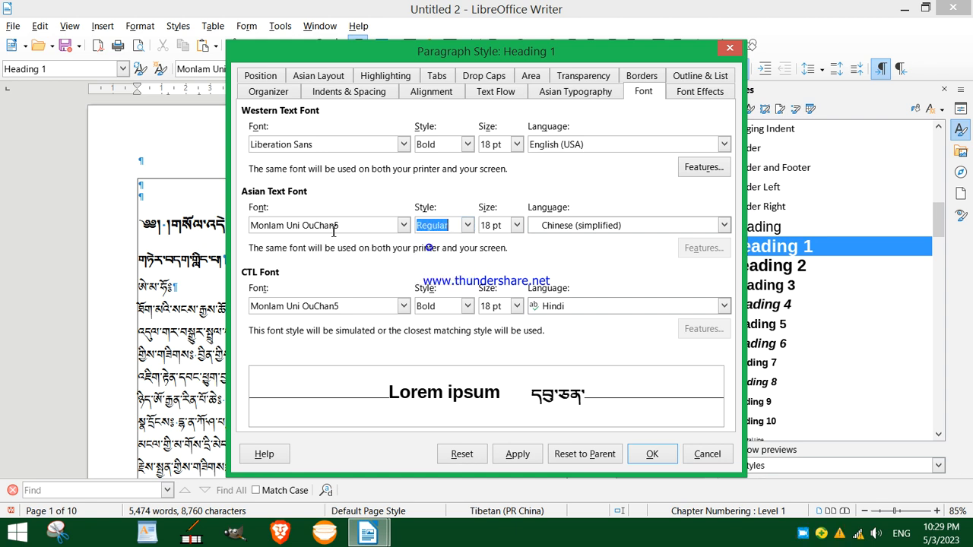
{"action": "left_click", "coordinate": [517, 225]}
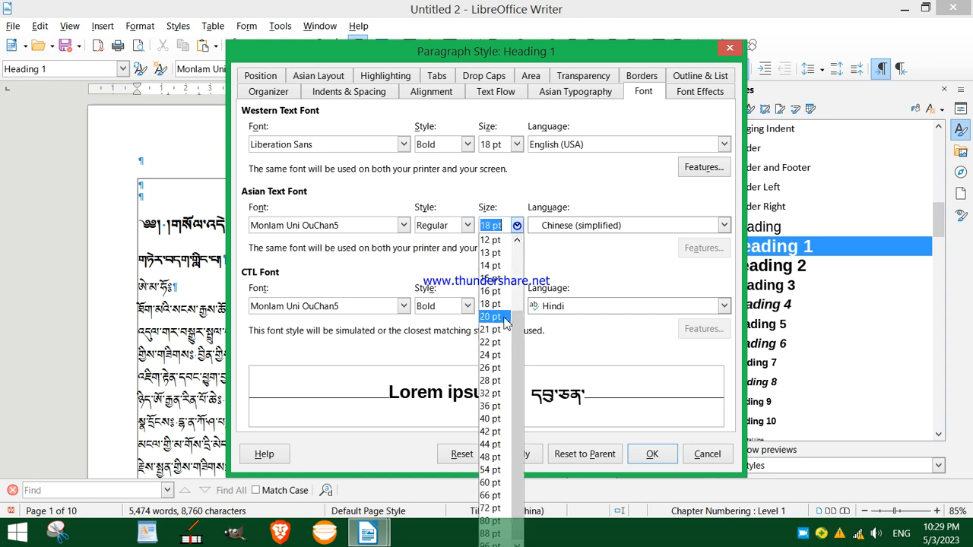
{"action": "left_click", "coordinate": [493, 357]}
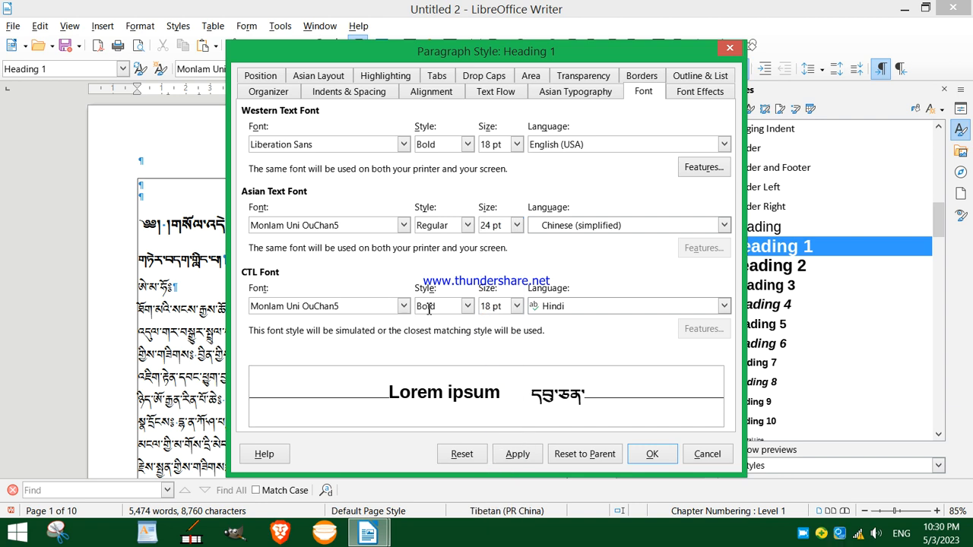
- Set the Heading 1 style's CTL font to Regular at 24 pt and apply the style changes
{"action": "left_click", "coordinate": [467, 307]}
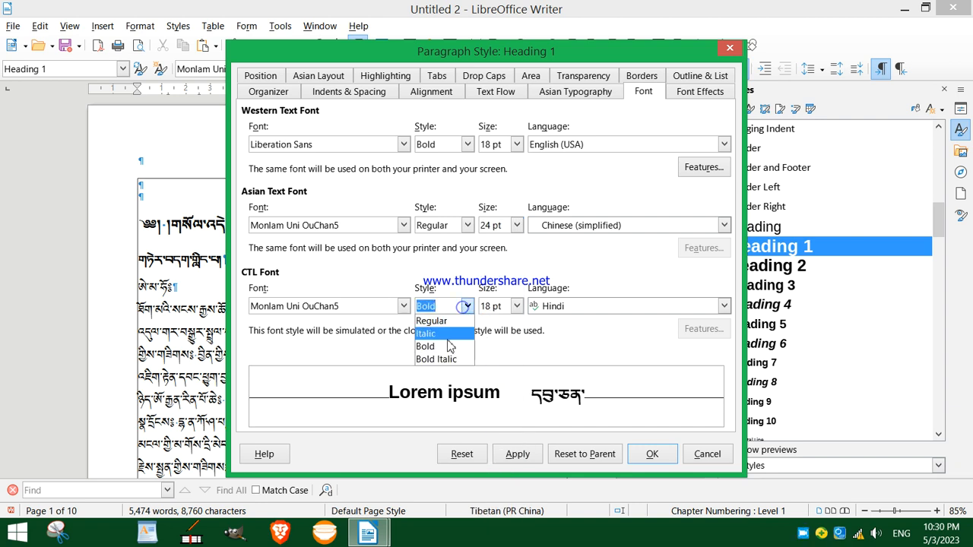
{"action": "left_click", "coordinate": [431, 322]}
{"action": "left_click", "coordinate": [517, 305]}
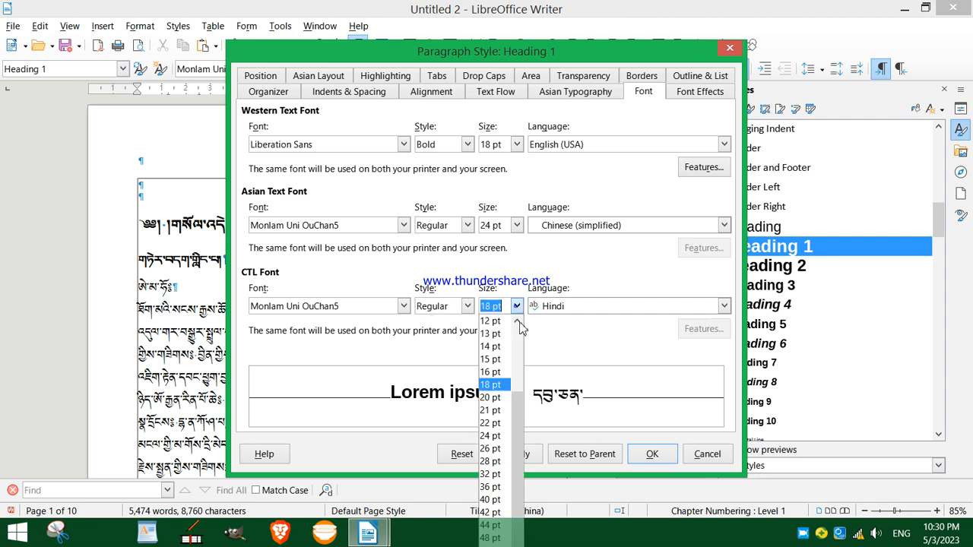
{"action": "left_click", "coordinate": [490, 436]}
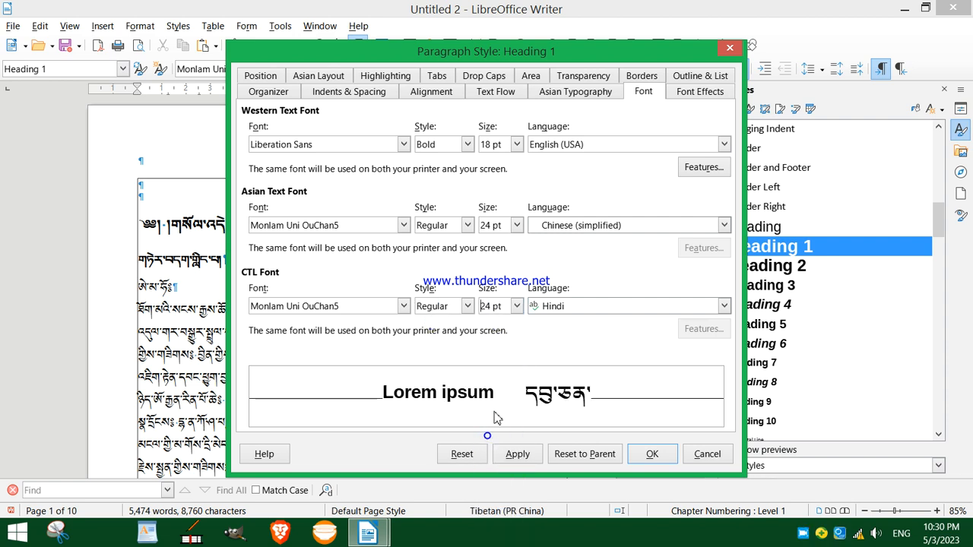
{"action": "left_click", "coordinate": [517, 453]}
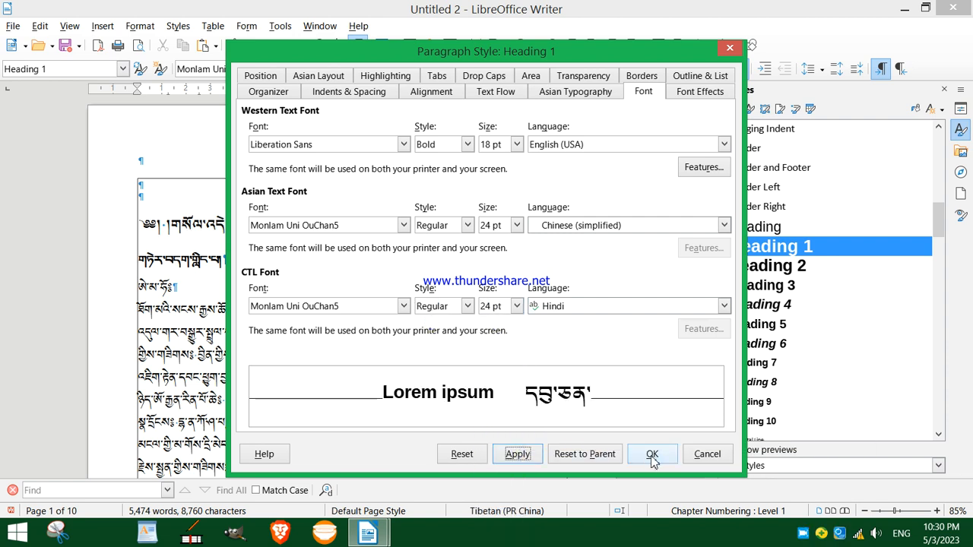
{"action": "left_click", "coordinate": [651, 455]}
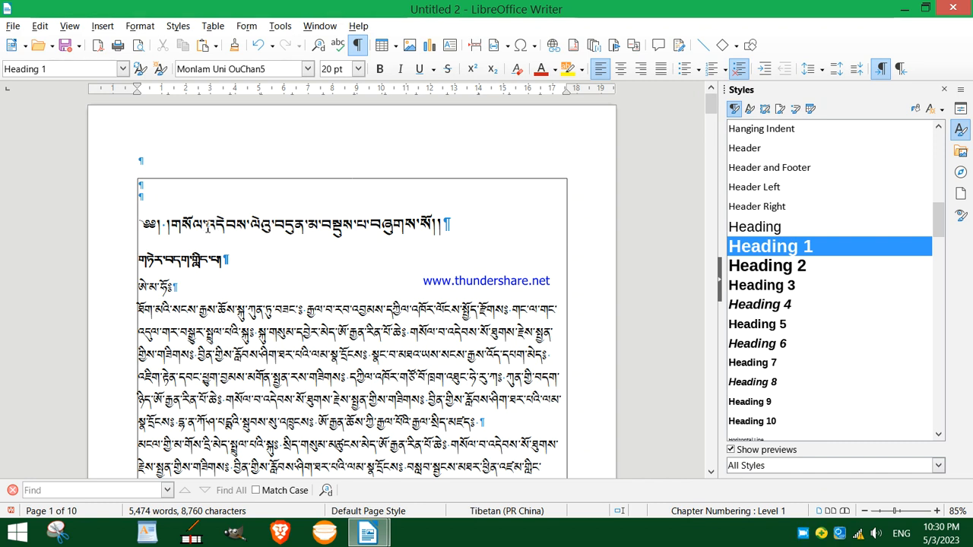
- Edit the Heading 1 style to use Center alignment and apply the change
{"action": "left_click", "coordinate": [122, 69]}
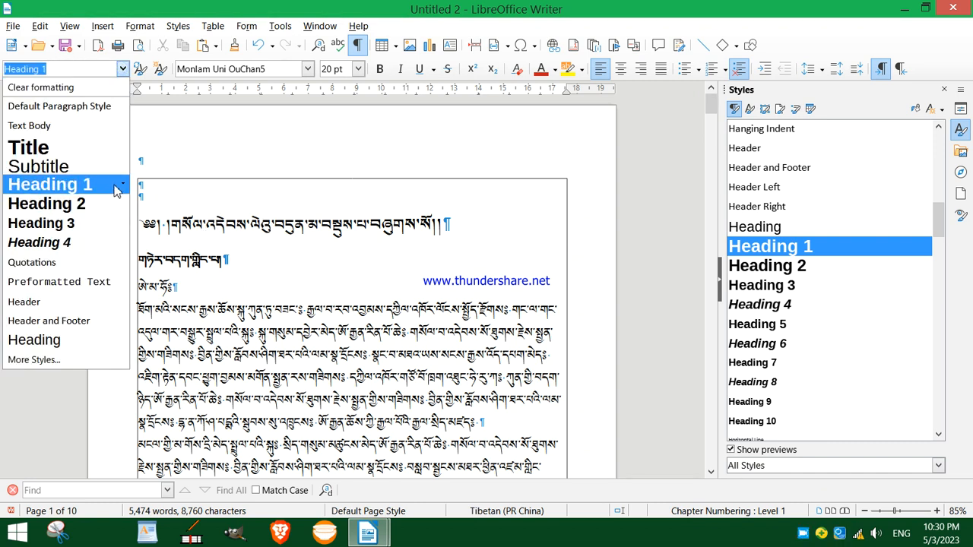
{"action": "left_click", "coordinate": [119, 184]}
{"action": "left_click", "coordinate": [162, 219]}
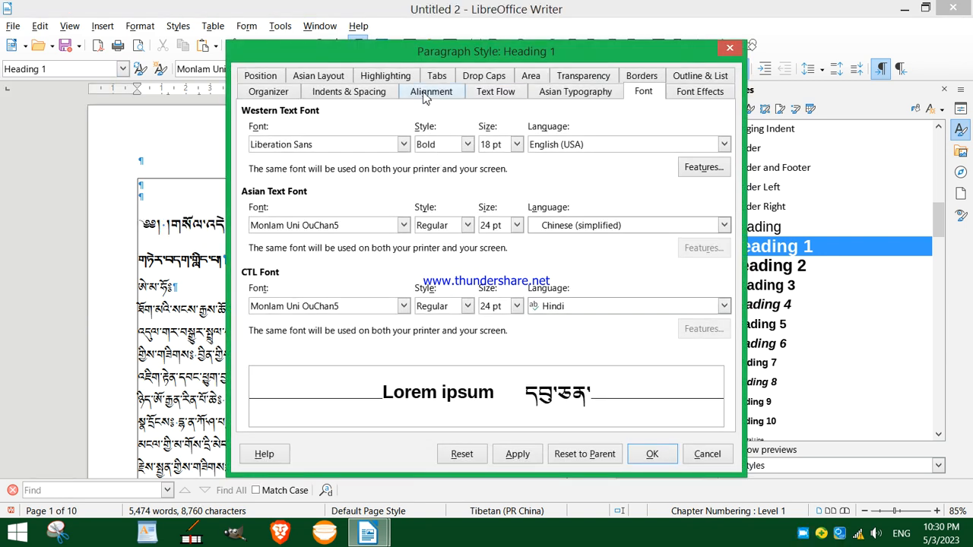
{"action": "left_click", "coordinate": [430, 92]}
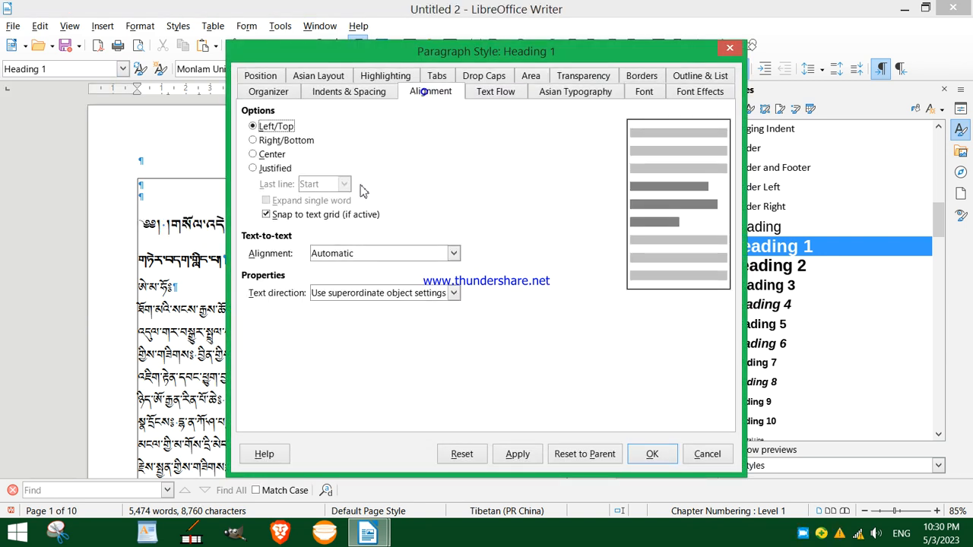
{"action": "left_click", "coordinate": [254, 154]}
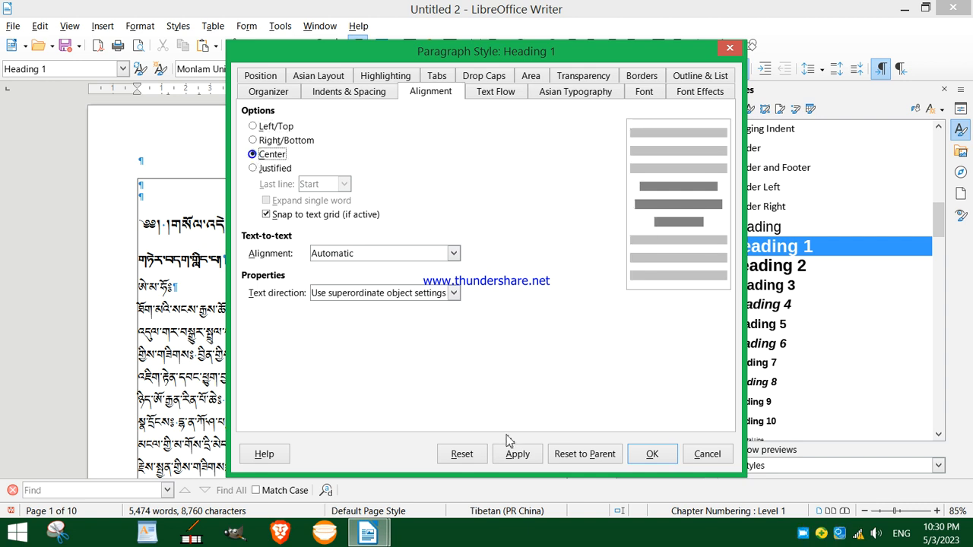
{"action": "left_click", "coordinate": [516, 453]}
{"action": "left_click", "coordinate": [652, 455]}
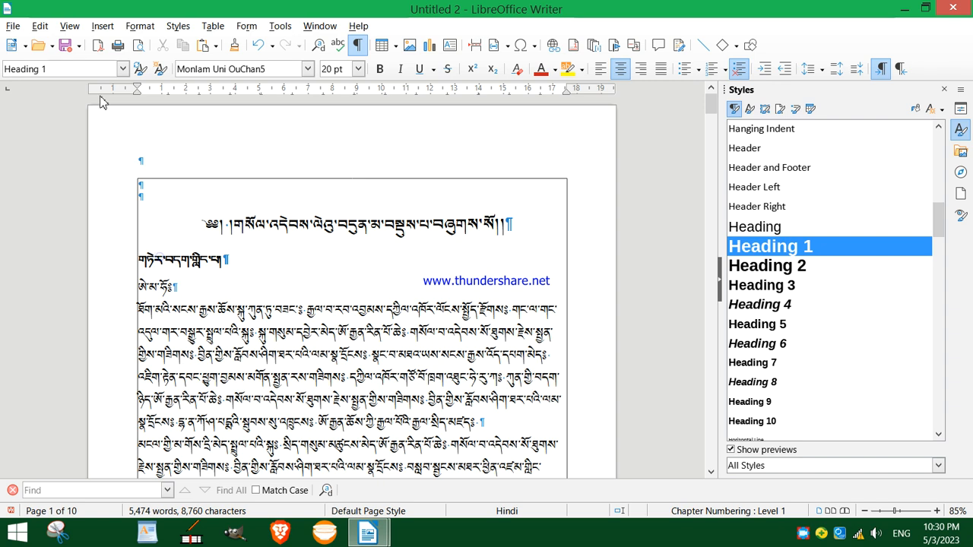
- Edit the Heading 2 style used beneath the title, setting its alignment to Right/Bottom
{"action": "key", "text": "ctrl+2"}
{"action": "left_click", "coordinate": [122, 68]}
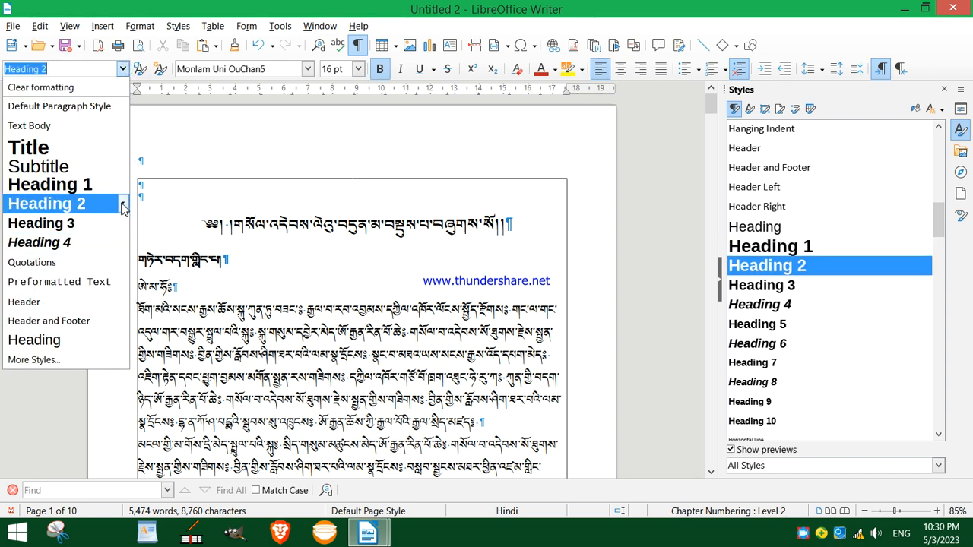
{"action": "left_click", "coordinate": [120, 203]}
{"action": "left_click", "coordinate": [164, 240]}
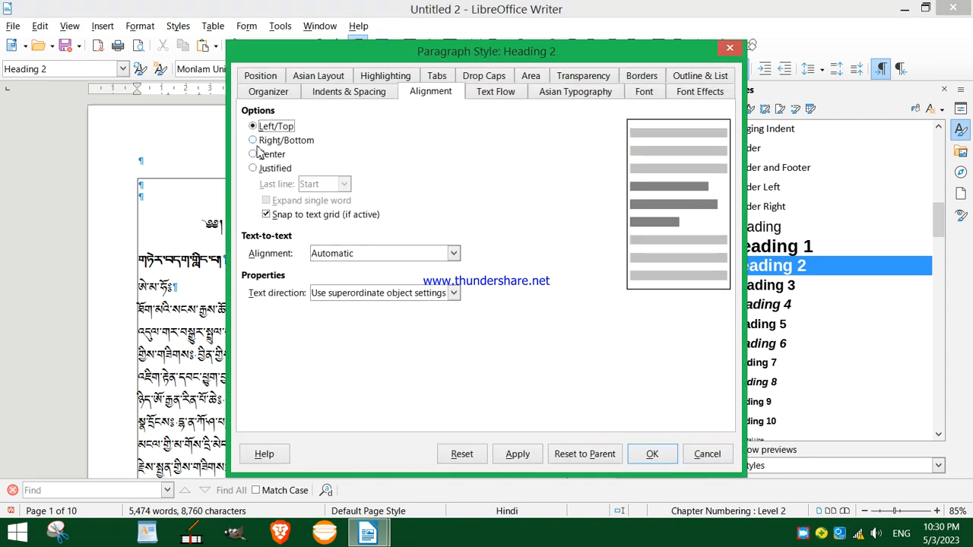
{"action": "left_click", "coordinate": [253, 140]}
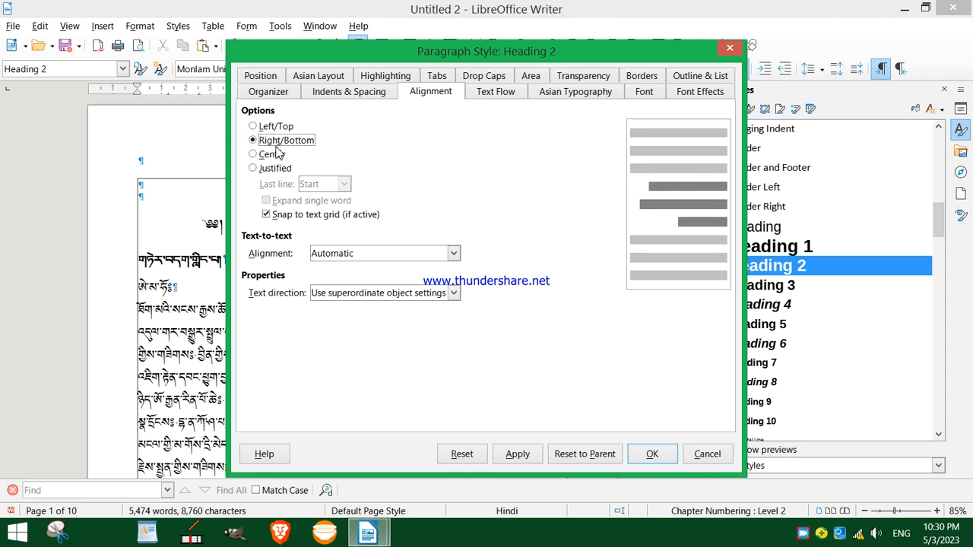
- Set the Heading 2 style's Asian text font to Regular at 24 pt
{"action": "left_click", "coordinate": [643, 94]}
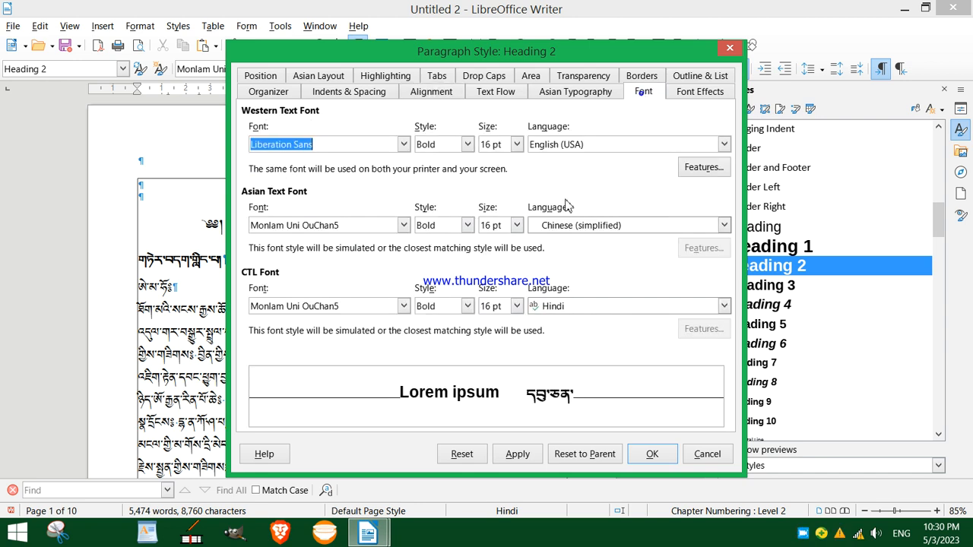
{"action": "left_click", "coordinate": [468, 225]}
{"action": "left_click", "coordinate": [430, 240]}
{"action": "left_click", "coordinate": [516, 225]}
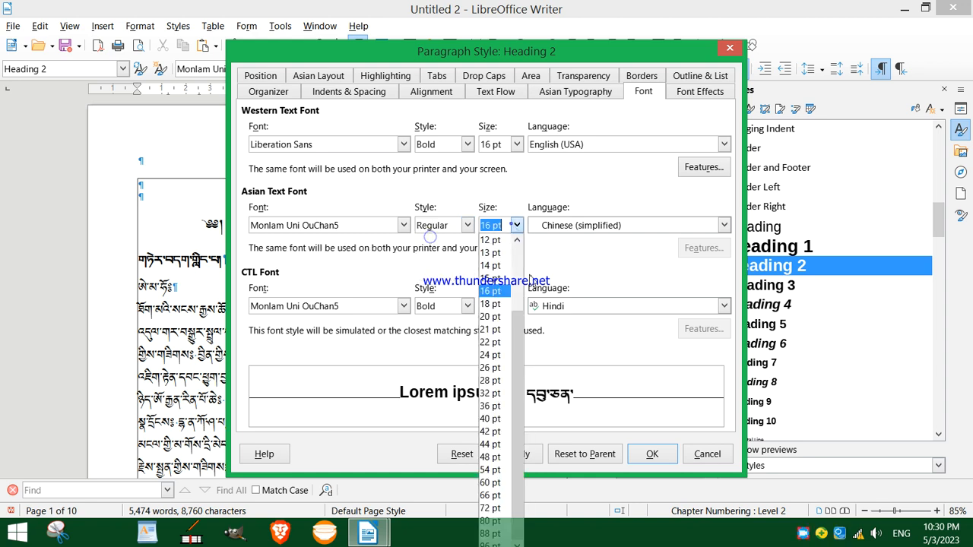
{"action": "left_click", "coordinate": [490, 355]}
- Set the Heading 2 style's CTL font to Regular at 24 pt and apply the style changes
{"action": "left_click", "coordinate": [467, 305]}
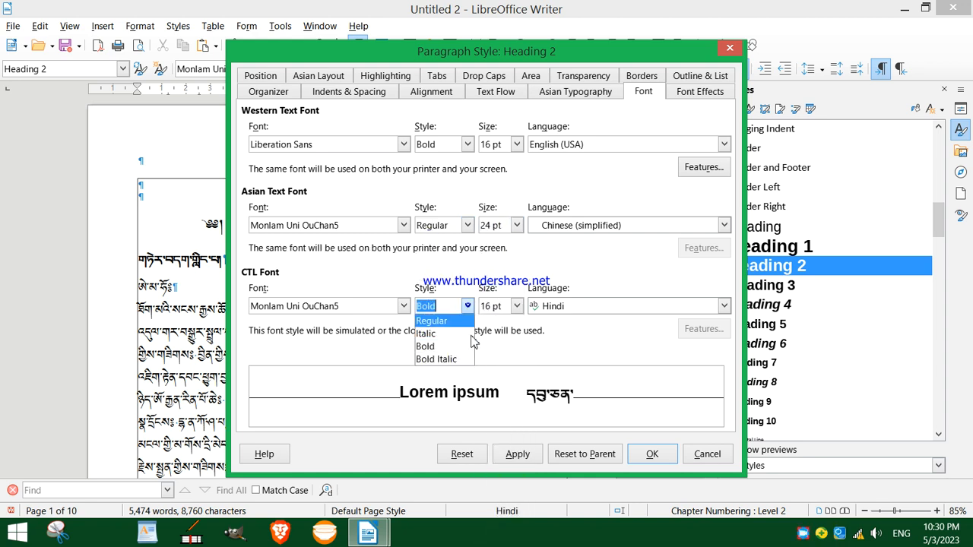
{"action": "left_click", "coordinate": [431, 320]}
{"action": "left_click", "coordinate": [516, 306]}
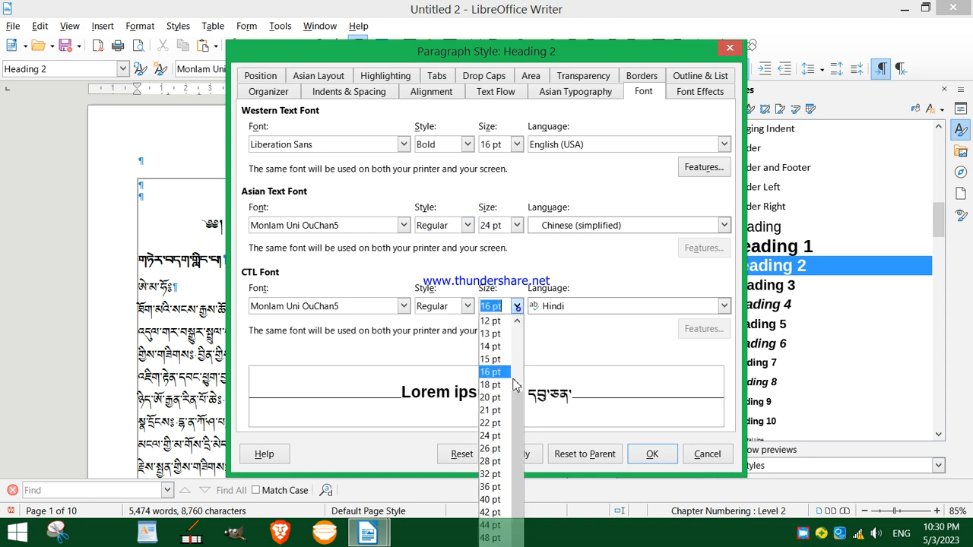
{"action": "left_click", "coordinate": [497, 432]}
{"action": "left_click", "coordinate": [519, 456]}
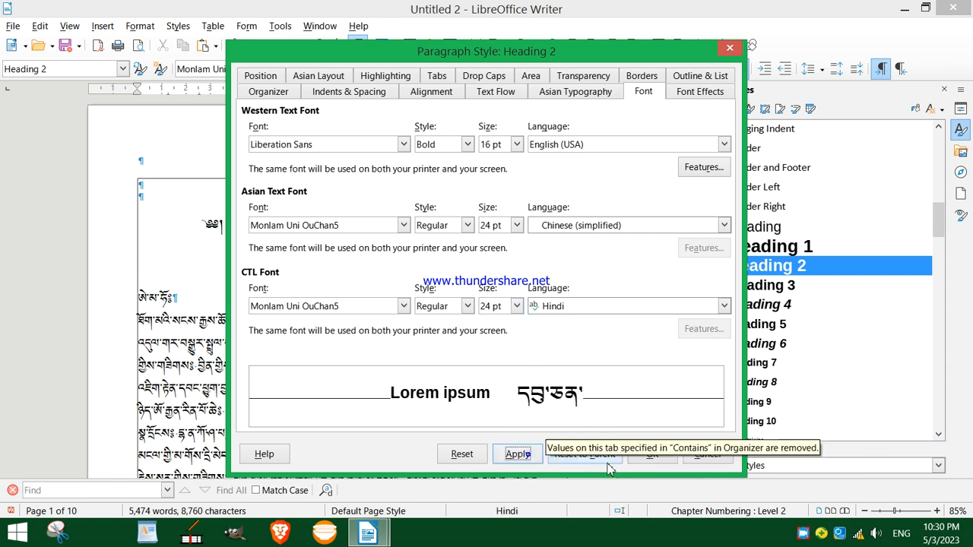
{"action": "left_click", "coordinate": [647, 457]}
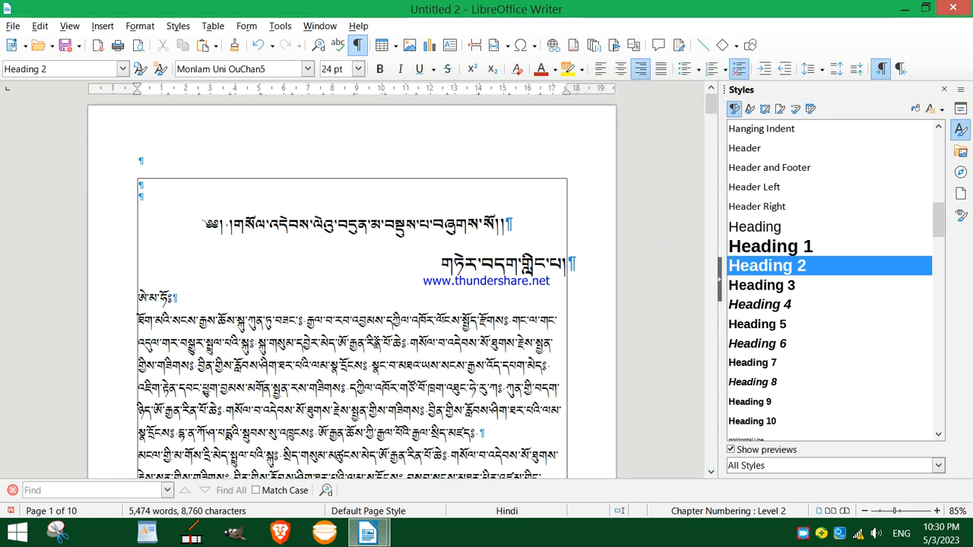
- Edit the Heading 2 style used beneath the title, setting its Asian text font to Monlam Uni OuChan1 at 10 pt
{"action": "left_click_drag", "start_coordinate": [436, 264], "coordinate": [569, 263]}
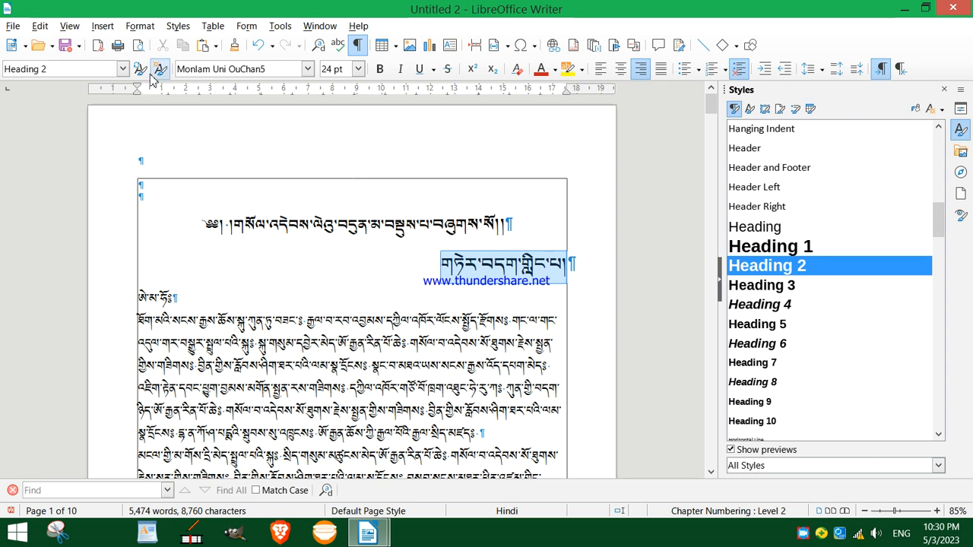
{"action": "left_click", "coordinate": [123, 71]}
{"action": "left_click", "coordinate": [386, 306]}
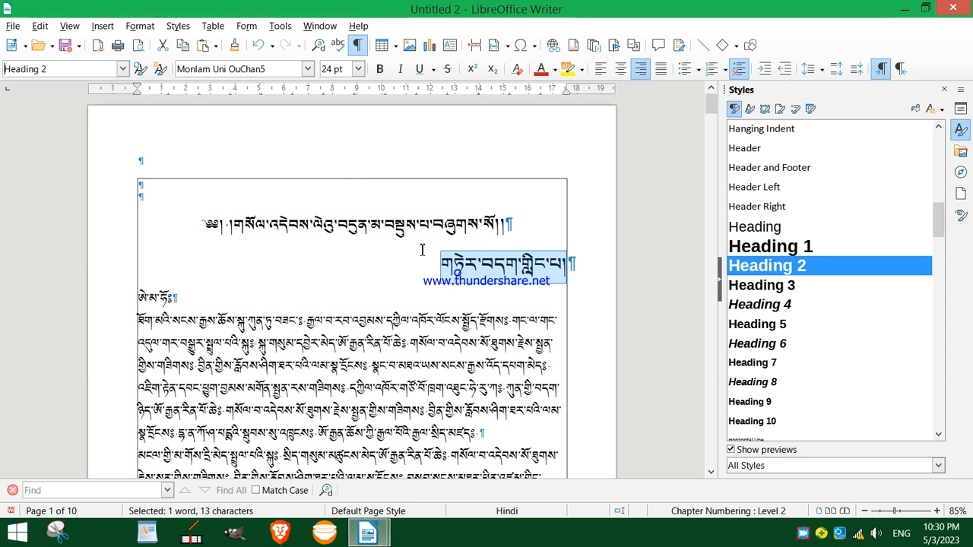
{"action": "left_click", "coordinate": [452, 267]}
{"action": "left_click", "coordinate": [123, 69]}
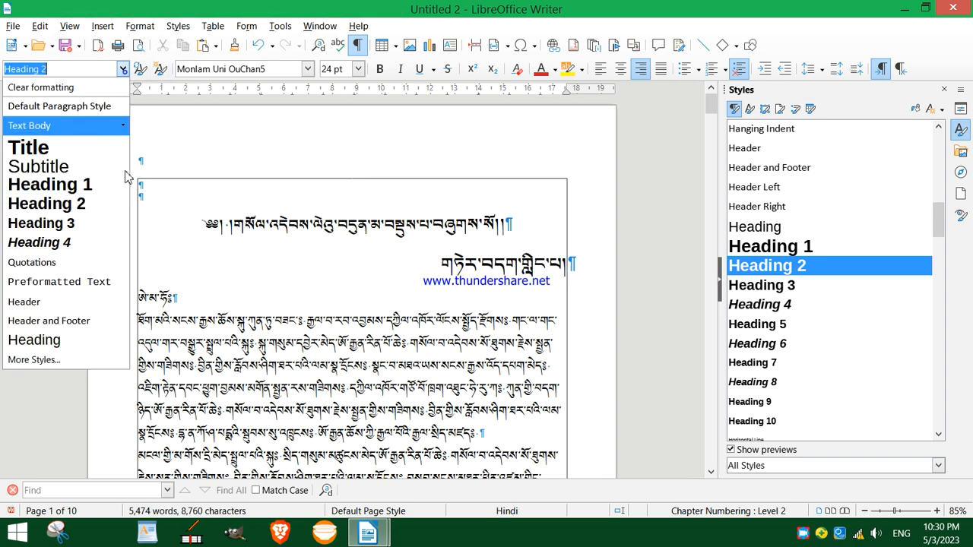
{"action": "left_click", "coordinate": [124, 203]}
{"action": "left_click", "coordinate": [168, 243]}
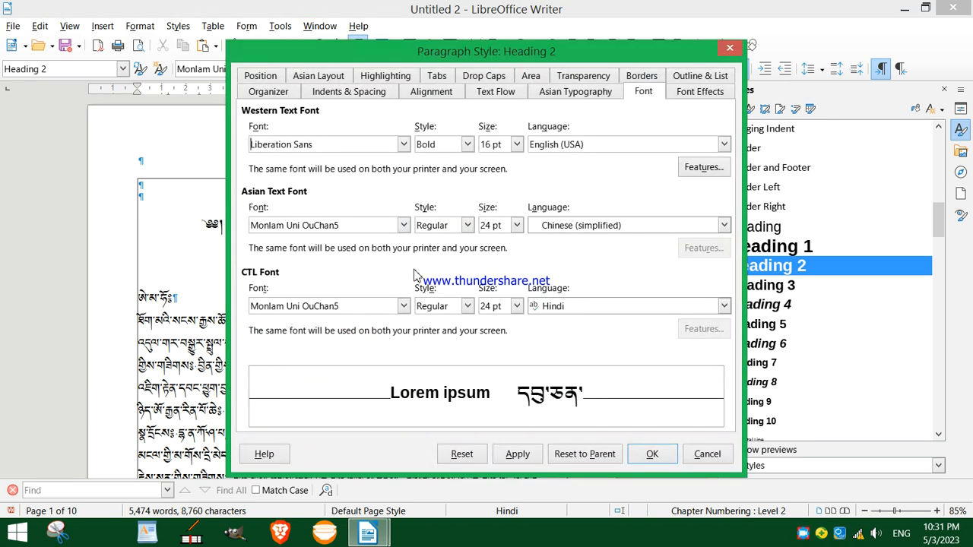
{"action": "left_click", "coordinate": [404, 225]}
{"action": "scroll", "coordinate": [357, 289], "scroll_direction": "up", "scroll_amount": 4}
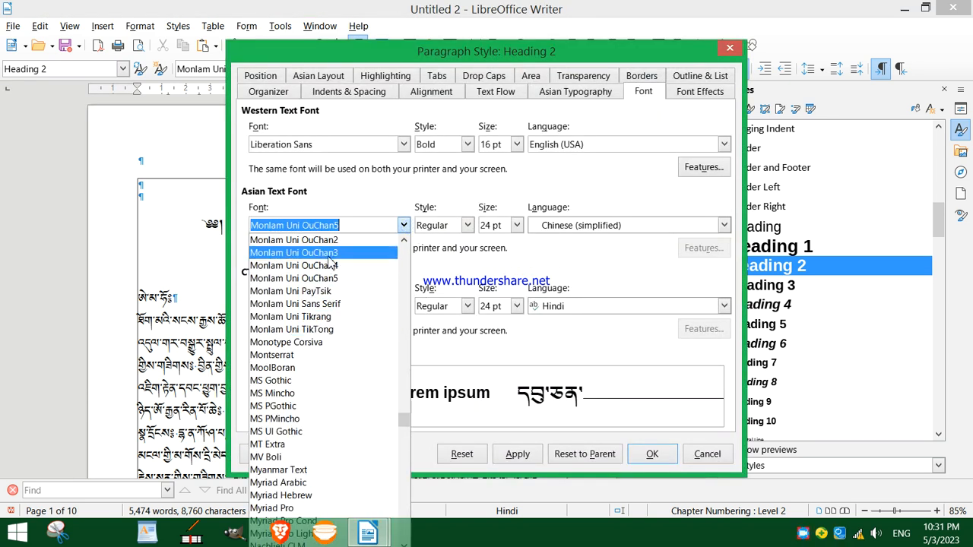
{"action": "left_click", "coordinate": [327, 342]}
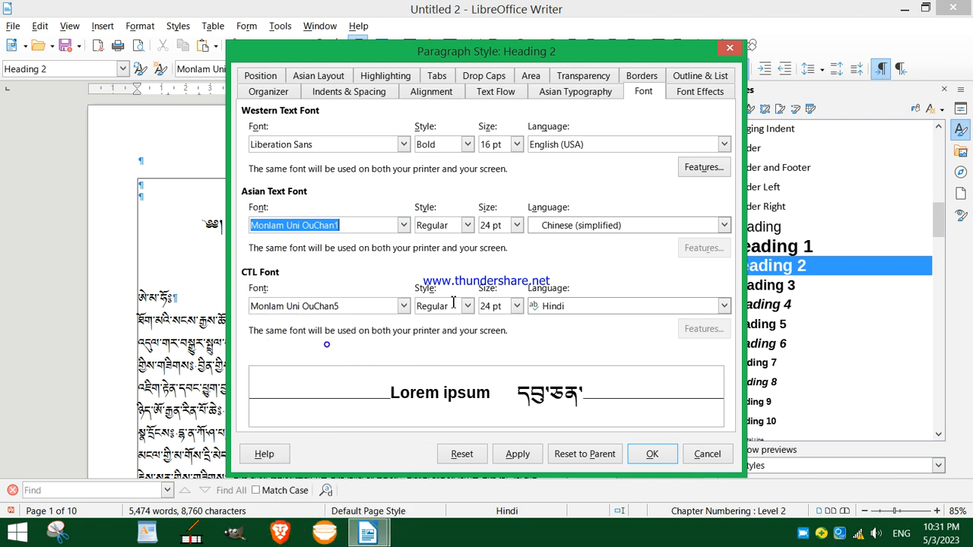
{"action": "left_click", "coordinate": [516, 225]}
{"action": "scroll", "coordinate": [509, 319], "scroll_direction": "up", "scroll_amount": 3}
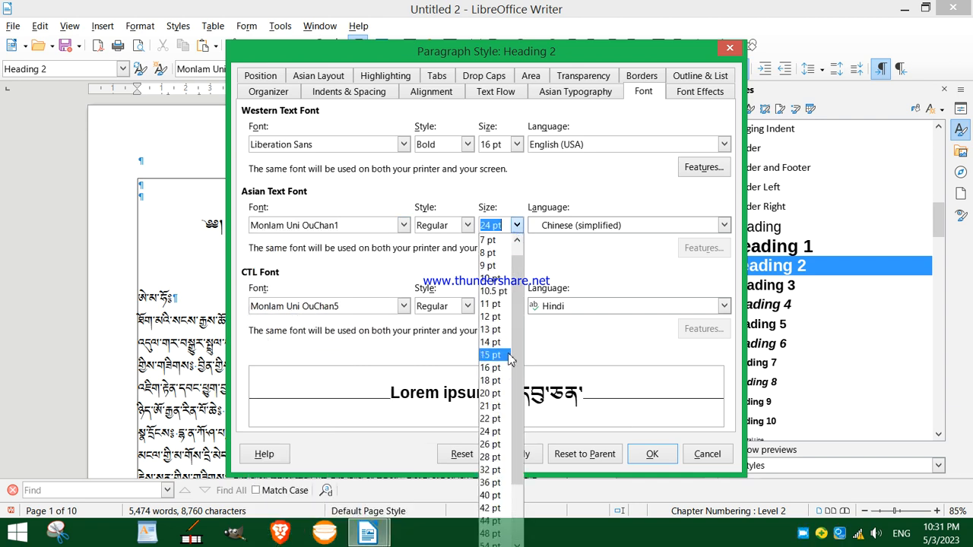
{"action": "left_click", "coordinate": [493, 278]}
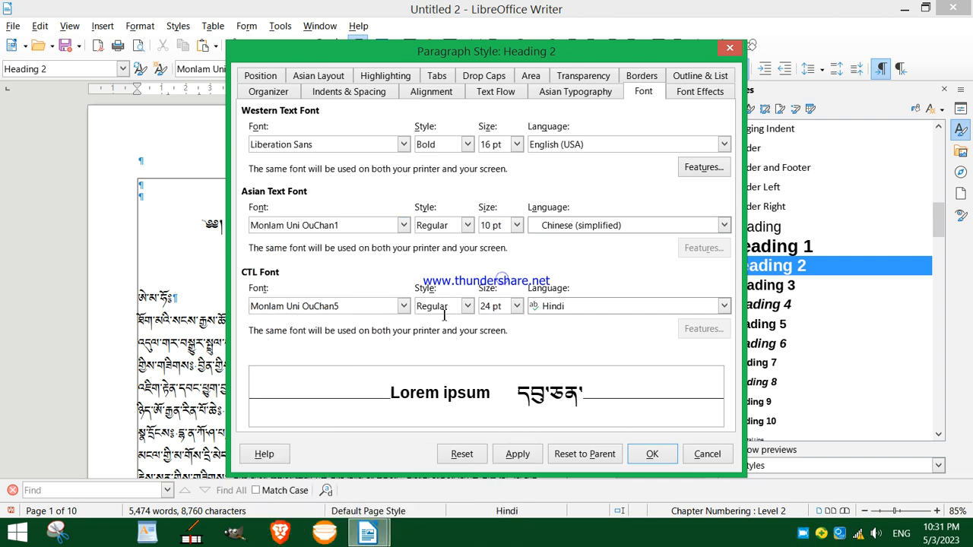
- Set the Heading 2 style's CTL font to Monlam Uni OuChan1 at 10 pt and apply the style changes
{"action": "left_click", "coordinate": [404, 305]}
{"action": "scroll", "coordinate": [335, 365], "scroll_direction": "up", "scroll_amount": 4}
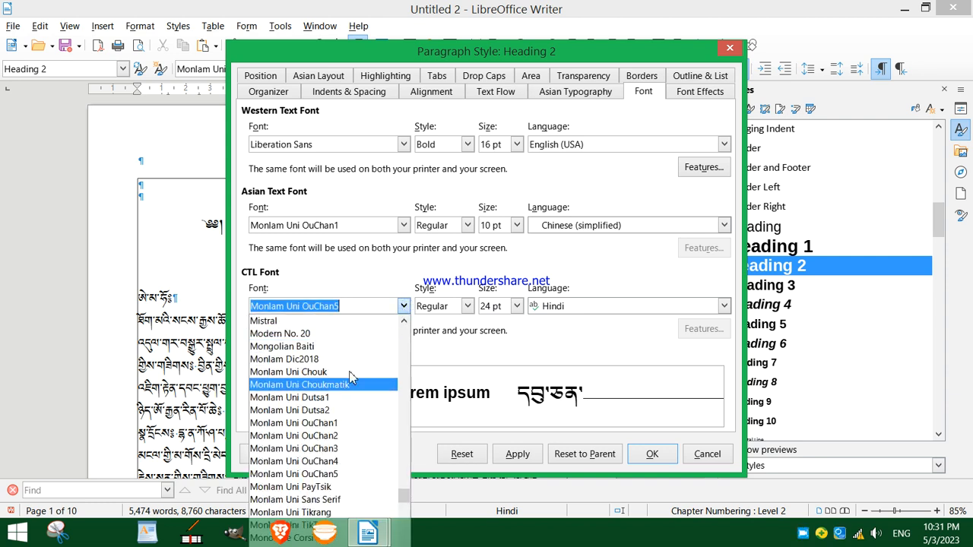
{"action": "left_click", "coordinate": [327, 424]}
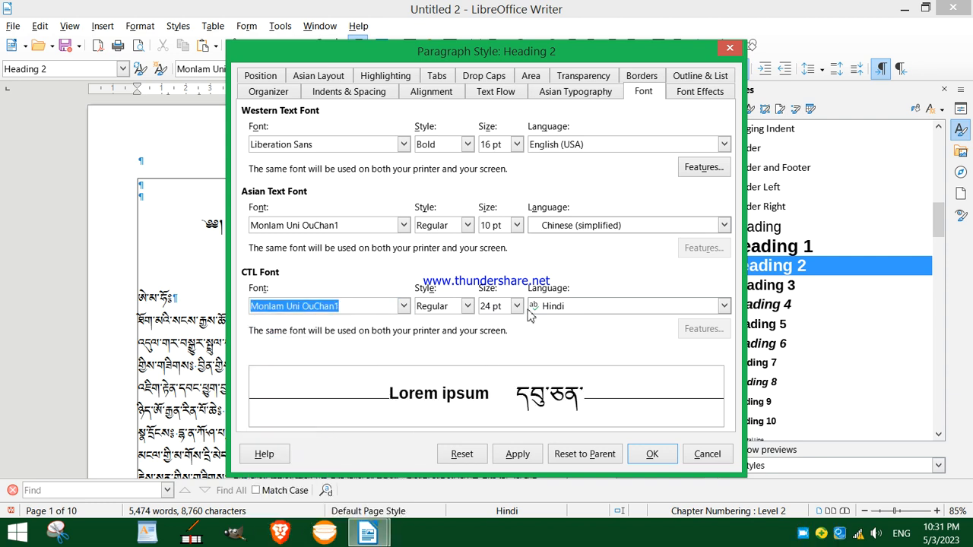
{"action": "left_click", "coordinate": [519, 307]}
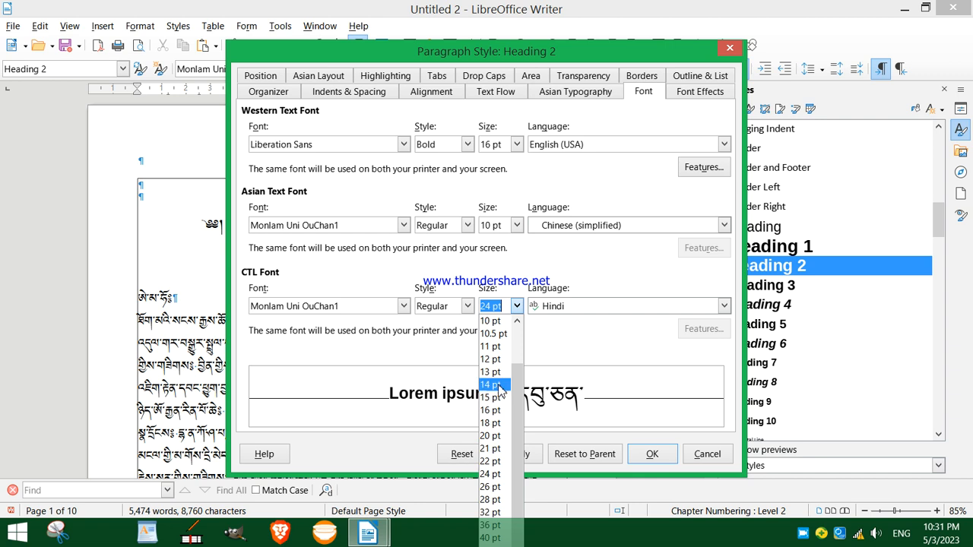
{"action": "left_click", "coordinate": [490, 320]}
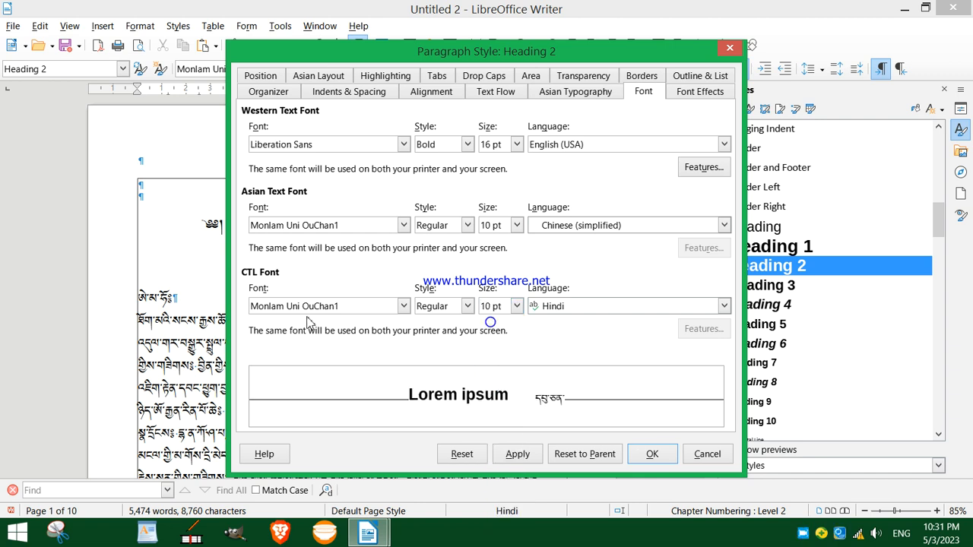
{"action": "left_click", "coordinate": [516, 453]}
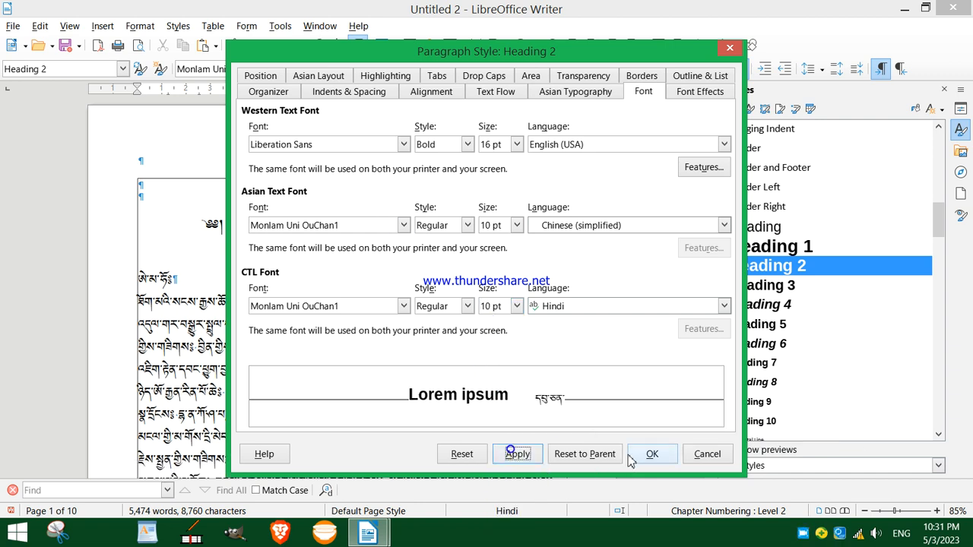
{"action": "left_click", "coordinate": [652, 455]}
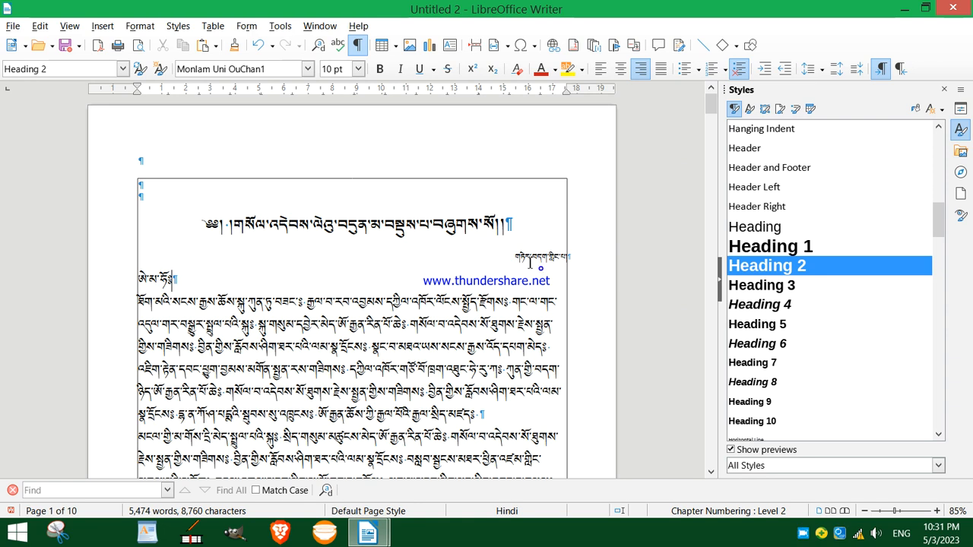
- Center the Heading 2 line beneath the first page's title
{"action": "left_click", "coordinate": [542, 269]}
{"action": "left_click", "coordinate": [536, 260]}
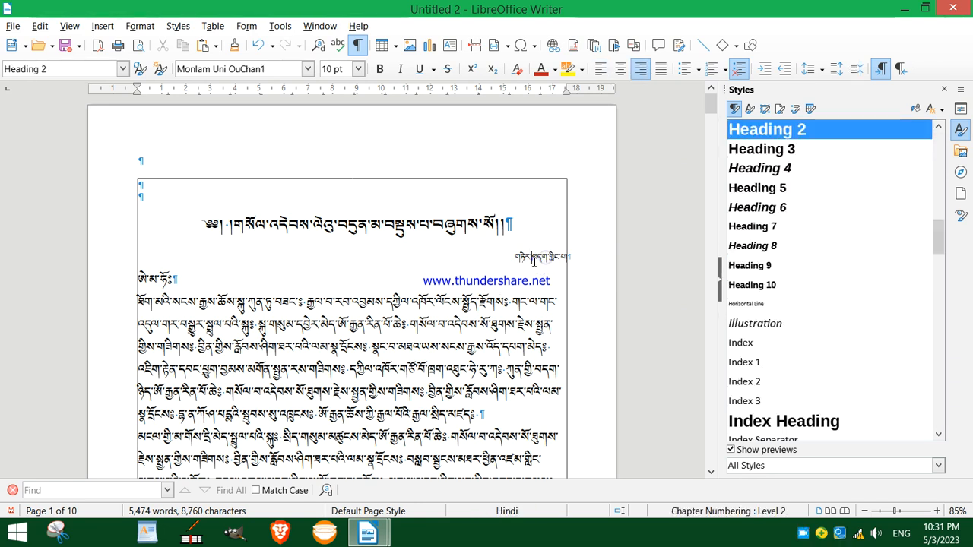
{"action": "scroll", "coordinate": [534, 260], "scroll_direction": "down", "scroll_amount": 5}
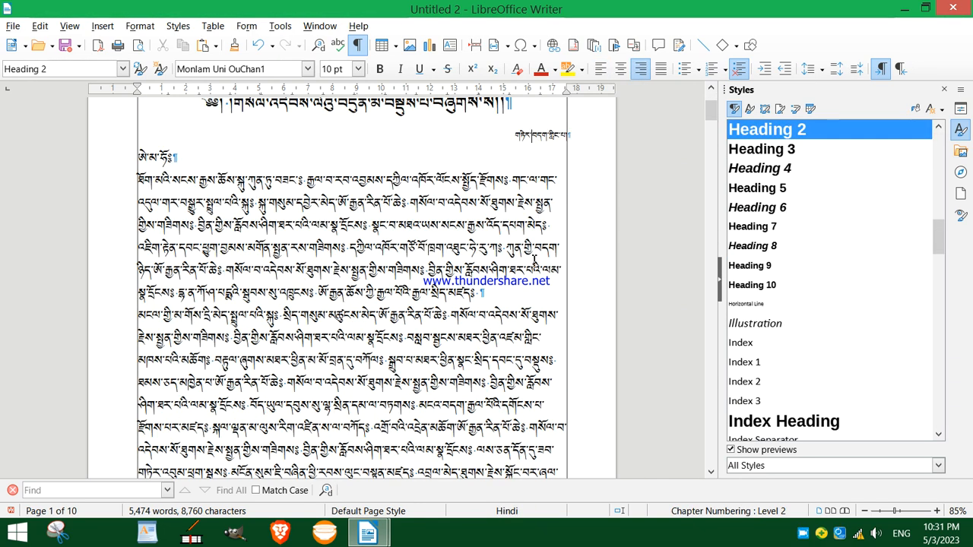
{"action": "scroll", "coordinate": [534, 260], "scroll_direction": "up", "scroll_amount": 3}
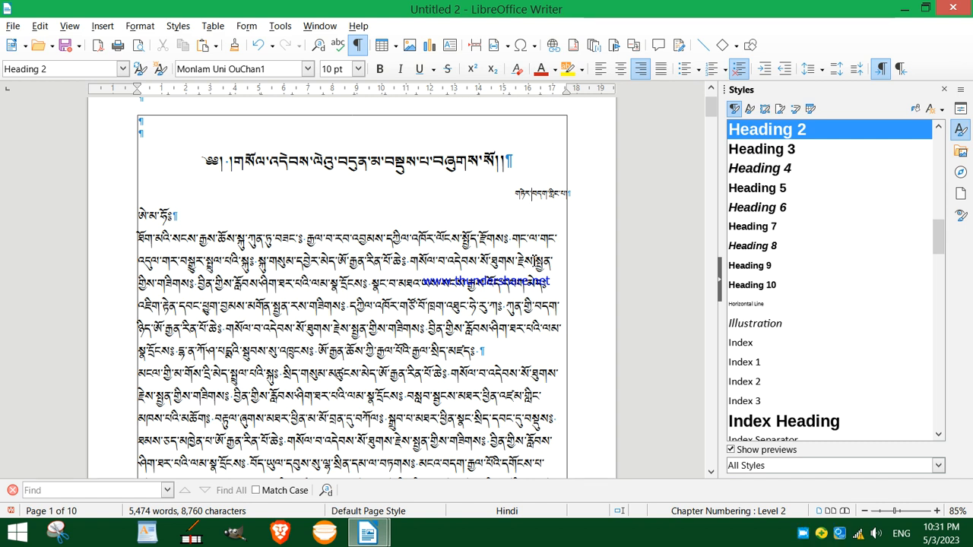
{"action": "left_click", "coordinate": [620, 69]}
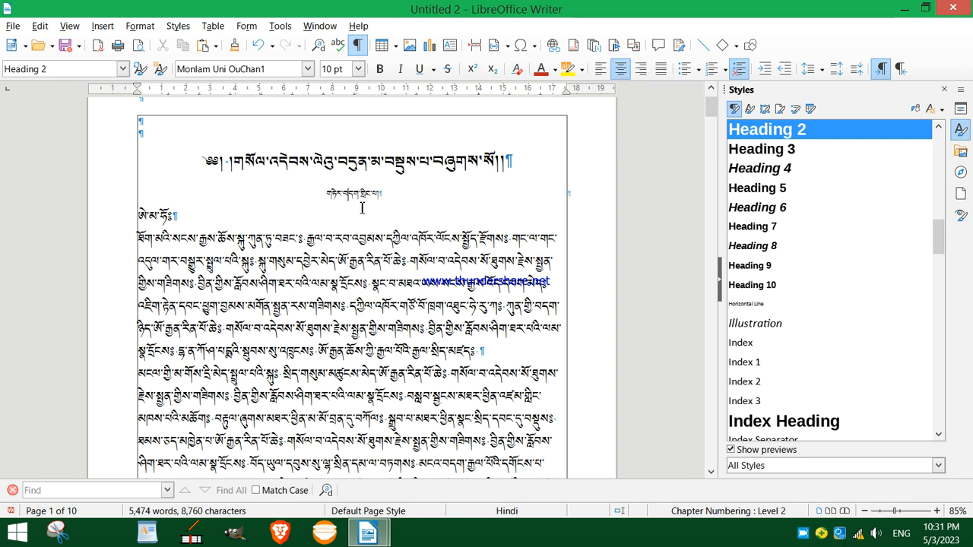
- Edit the Heading 2 style's spacing, lowering the space above the paragraph to 0.10 cm, and apply it
{"action": "left_click", "coordinate": [355, 172]}
{"action": "left_click", "coordinate": [350, 196]}
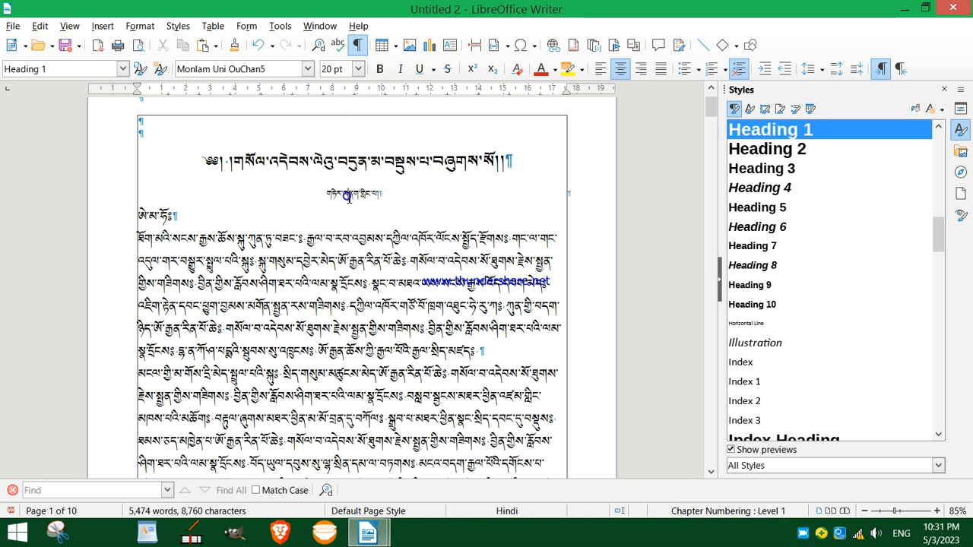
{"action": "right_click", "coordinate": [350, 197]}
{"action": "left_click", "coordinate": [343, 192]}
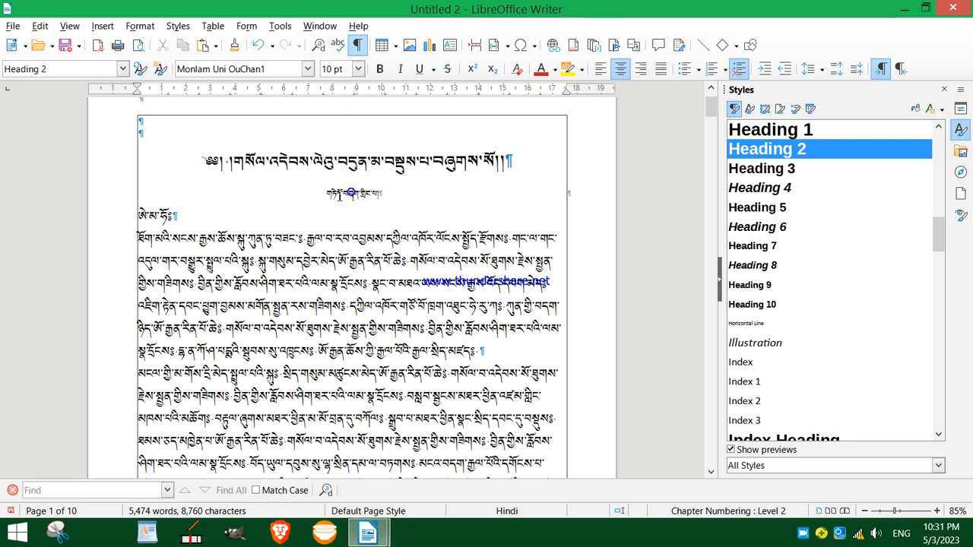
{"action": "left_click", "coordinate": [122, 69]}
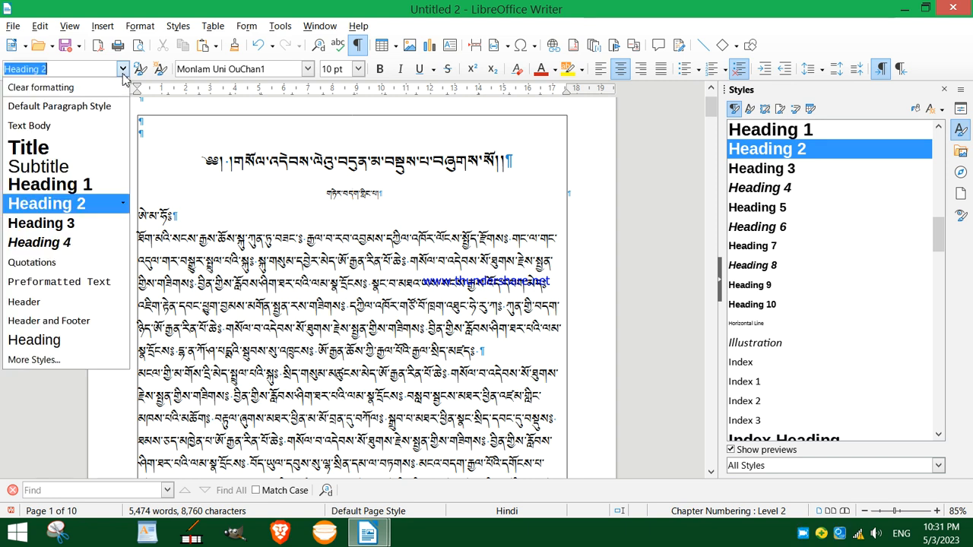
{"action": "left_click", "coordinate": [122, 203]}
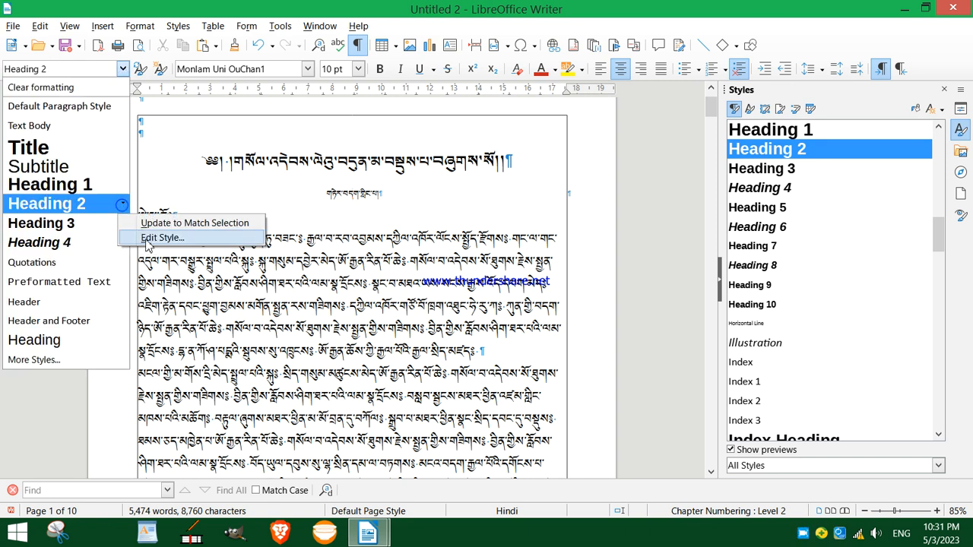
{"action": "left_click", "coordinate": [154, 239]}
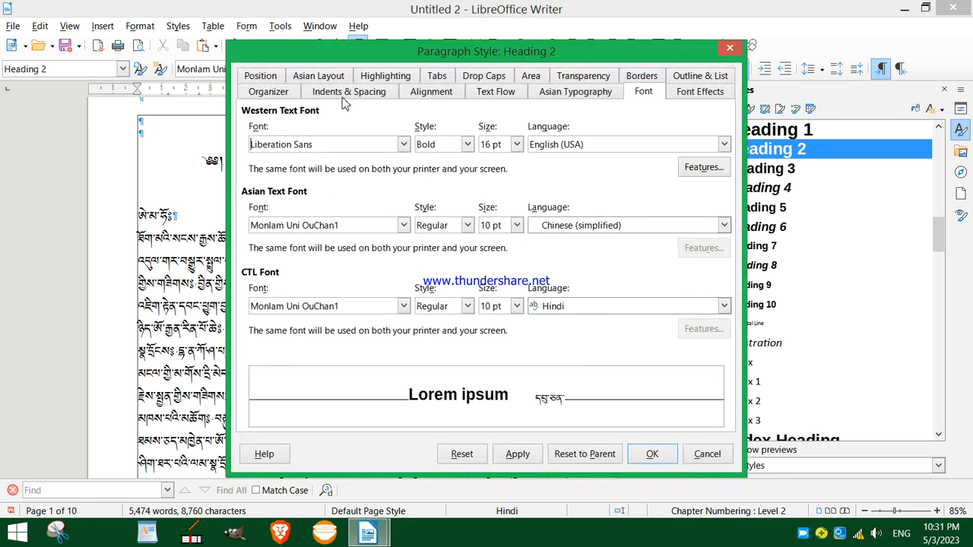
{"action": "left_click_drag", "start_coordinate": [338, 60], "coordinate": [586, 72]}
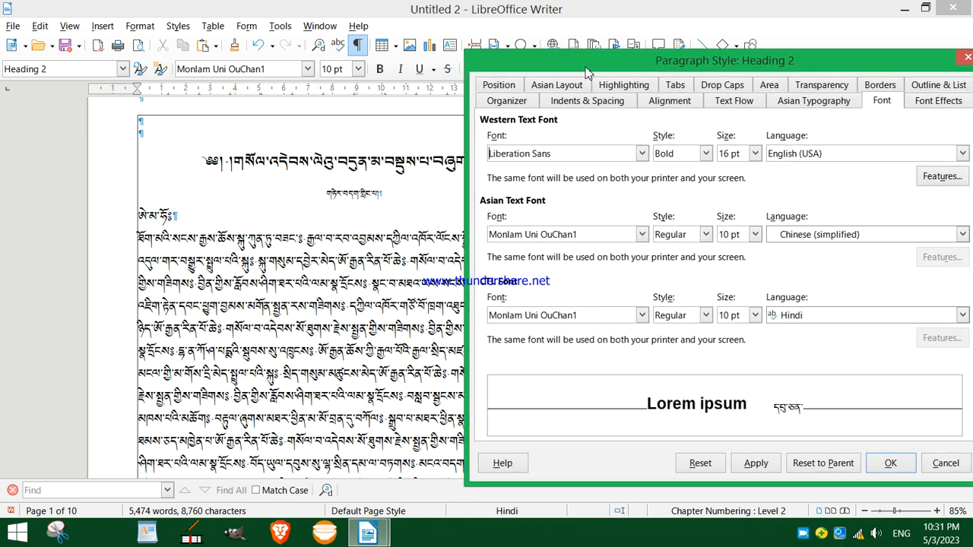
{"action": "left_click", "coordinate": [569, 104]}
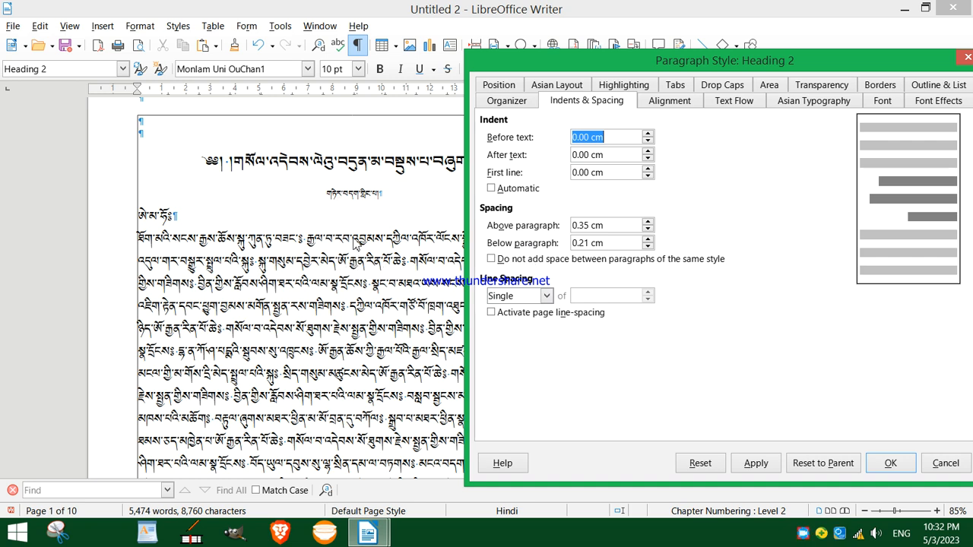
{"action": "left_click", "coordinate": [648, 229]}
{"action": "left_click", "coordinate": [755, 462]}
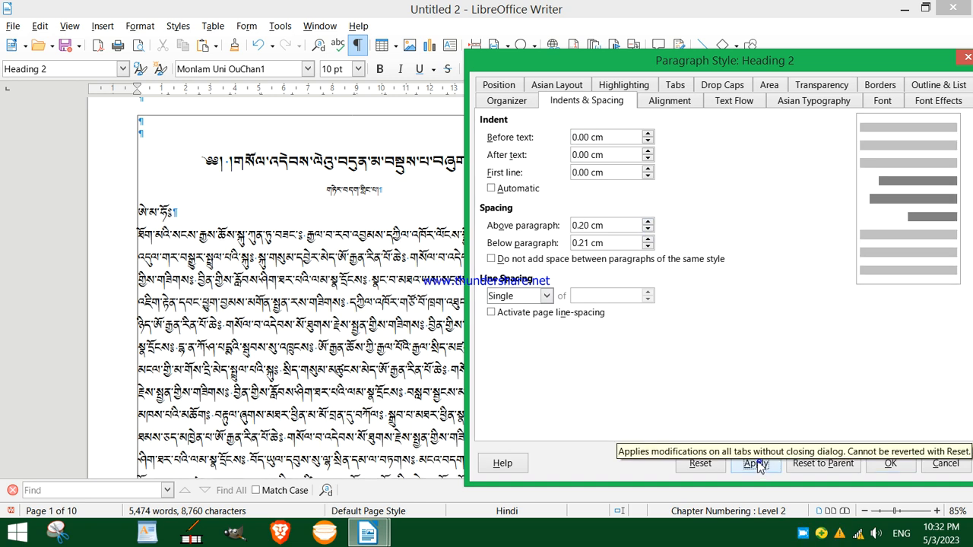
{"action": "left_click", "coordinate": [648, 229]}
{"action": "left_click", "coordinate": [745, 464]}
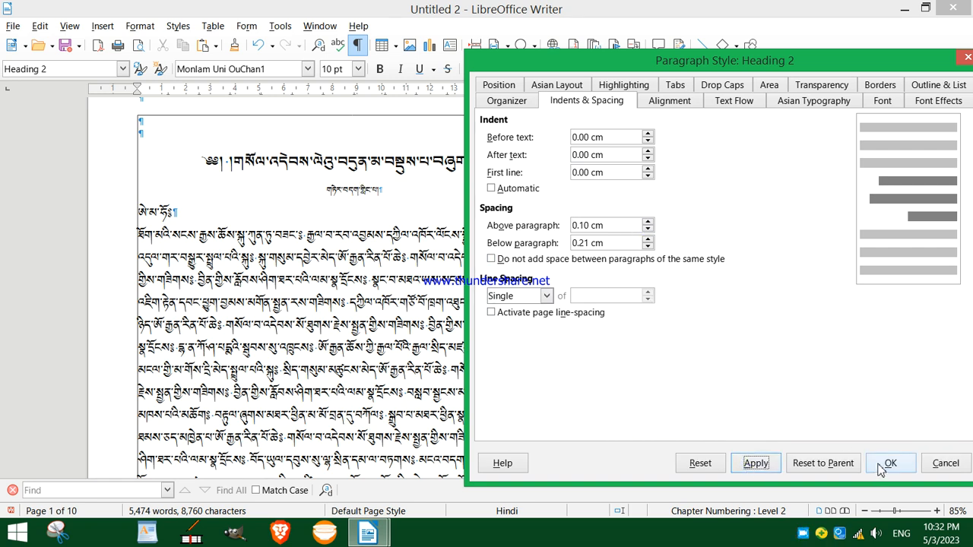
- Try a spacing of 0.60 cm above the paragraph in the Heading 2 style and apply it
{"action": "left_click", "coordinate": [648, 221]}
{"action": "left_click", "coordinate": [648, 222]}
{"action": "left_click", "coordinate": [647, 221]}
{"action": "left_click", "coordinate": [647, 221]}
{"action": "left_click", "coordinate": [648, 221]}
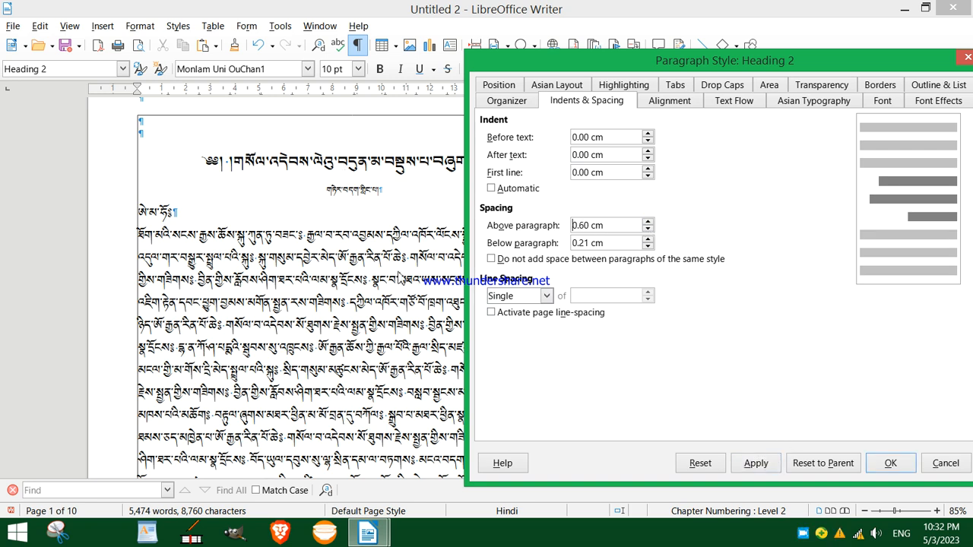
{"action": "left_click", "coordinate": [757, 467]}
- Reduce the Heading 2 style's spacing above the paragraph to 0.00 cm and apply it
{"action": "left_click", "coordinate": [647, 229]}
{"action": "left_click", "coordinate": [647, 229]}
{"action": "left_click", "coordinate": [647, 229]}
{"action": "left_click", "coordinate": [647, 229]}
{"action": "left_click", "coordinate": [647, 229]}
{"action": "left_click", "coordinate": [647, 229]}
{"action": "left_click", "coordinate": [756, 463]}
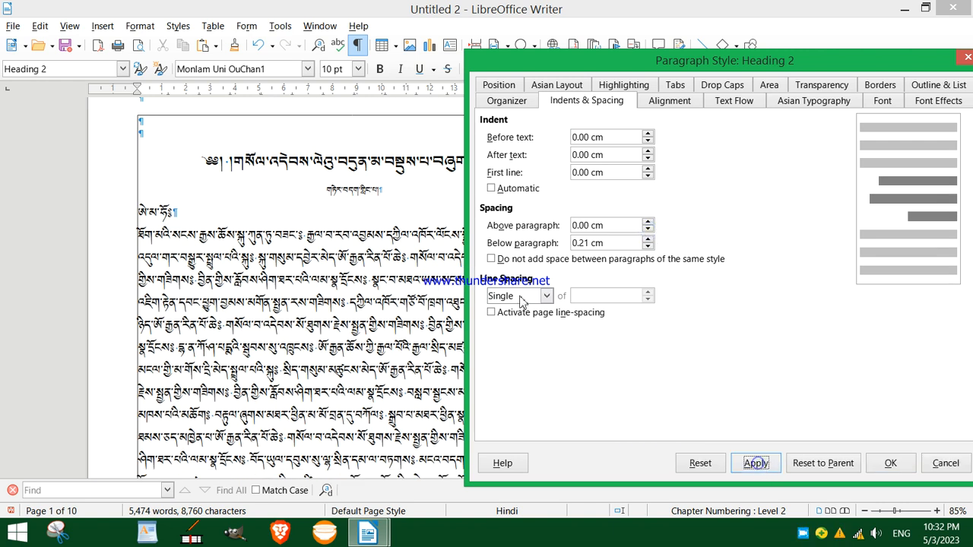
- Set the Heading 2 style's spacing above the paragraph to 0.10 cm and accept the style changes
{"action": "left_click", "coordinate": [646, 223]}
{"action": "left_click", "coordinate": [756, 463]}
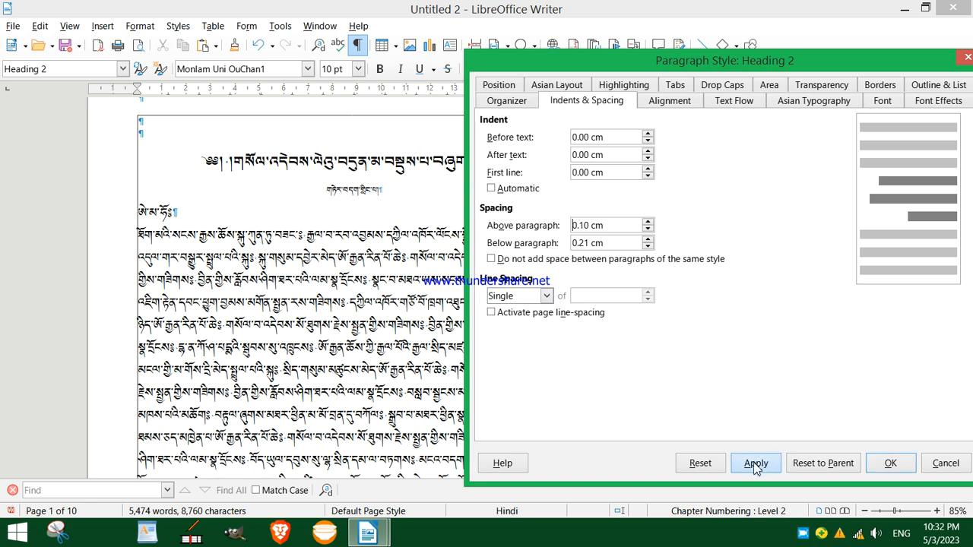
{"action": "left_click", "coordinate": [891, 463]}
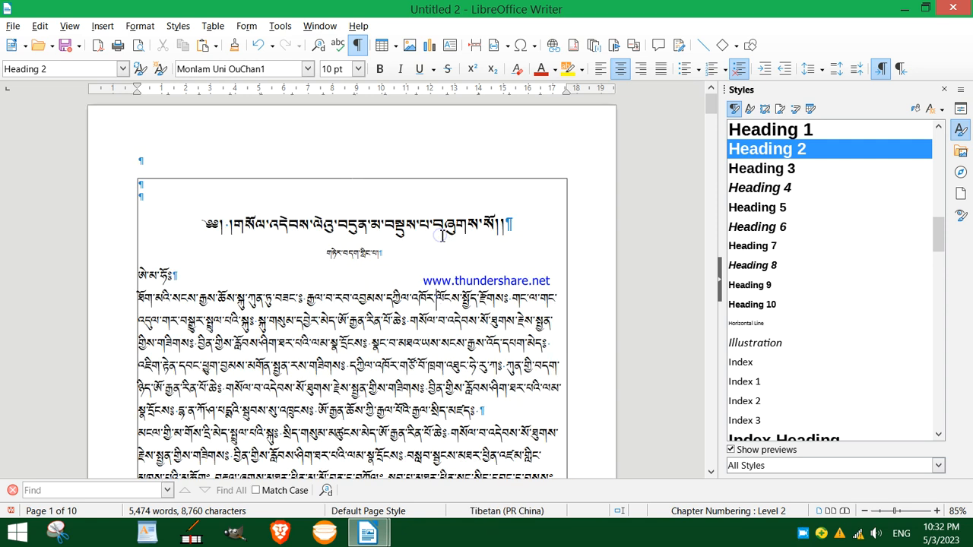
- Edit the Heading 2 style, raise its spacing above the paragraph to 0.30 cm, and accept the change
{"action": "left_click", "coordinate": [442, 236]}
{"action": "left_click", "coordinate": [353, 254]}
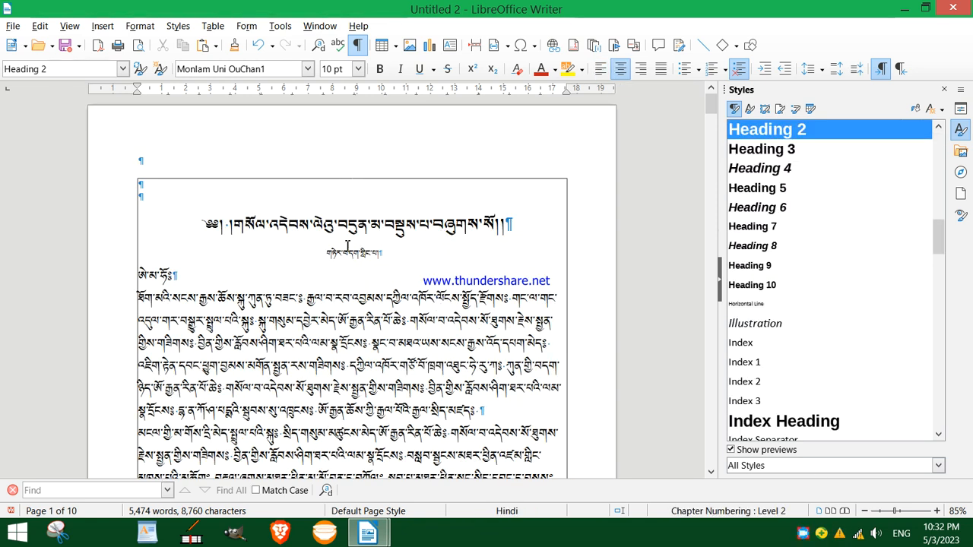
{"action": "left_click", "coordinate": [122, 68]}
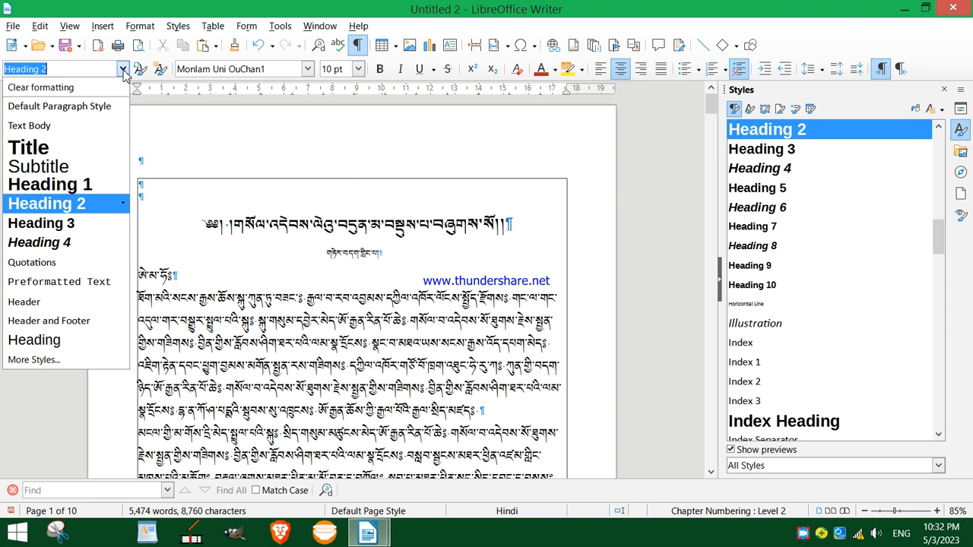
{"action": "left_click", "coordinate": [122, 204]}
{"action": "left_click", "coordinate": [152, 235]}
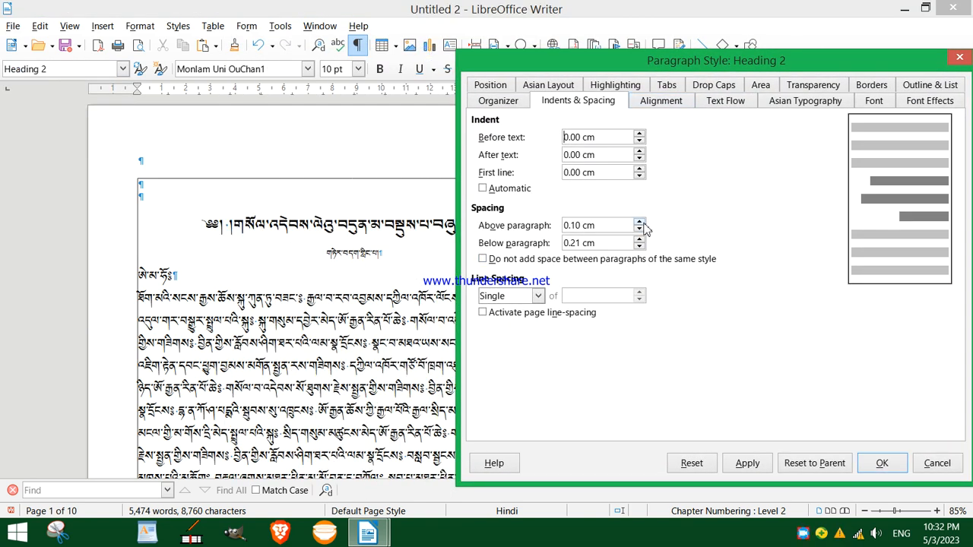
{"action": "left_click", "coordinate": [639, 221]}
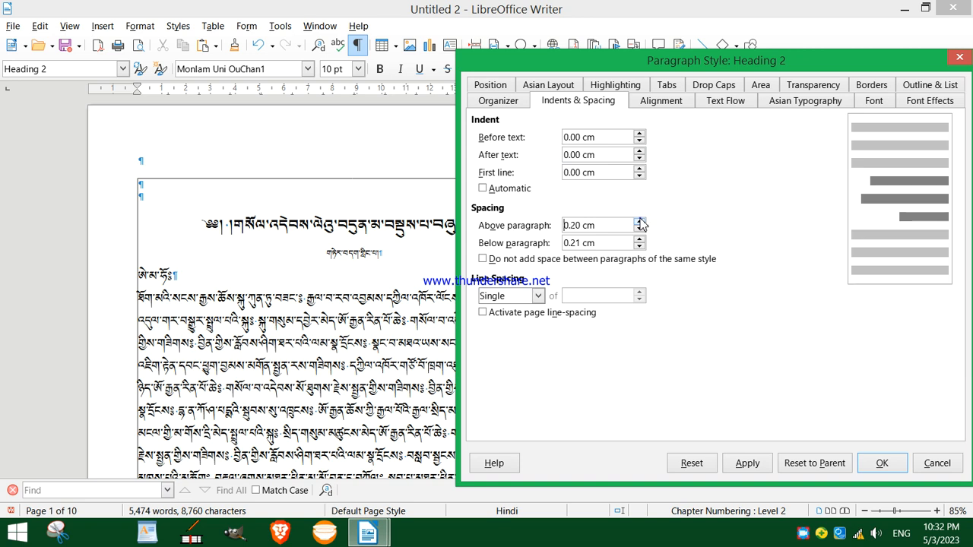
{"action": "left_click", "coordinate": [743, 464]}
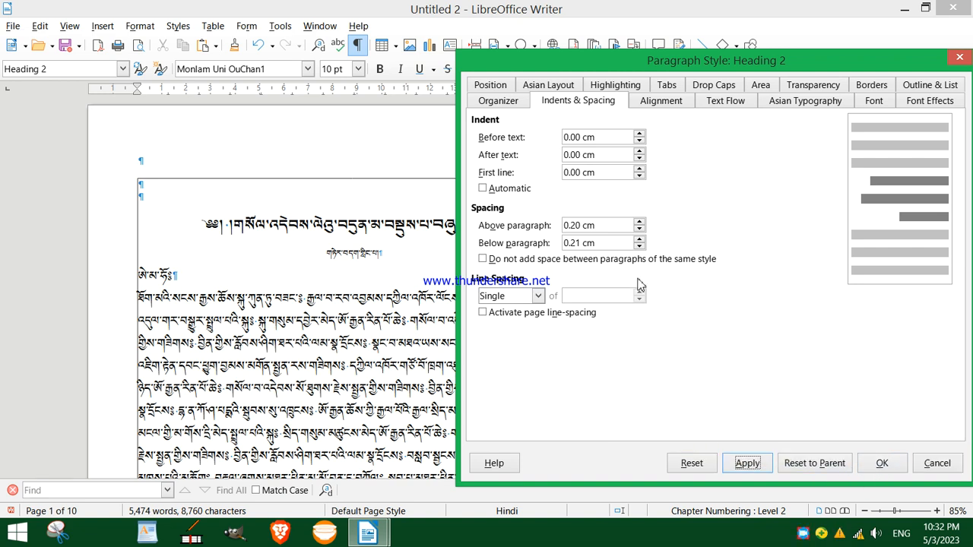
{"action": "left_click", "coordinate": [641, 221]}
{"action": "left_click", "coordinate": [745, 463]}
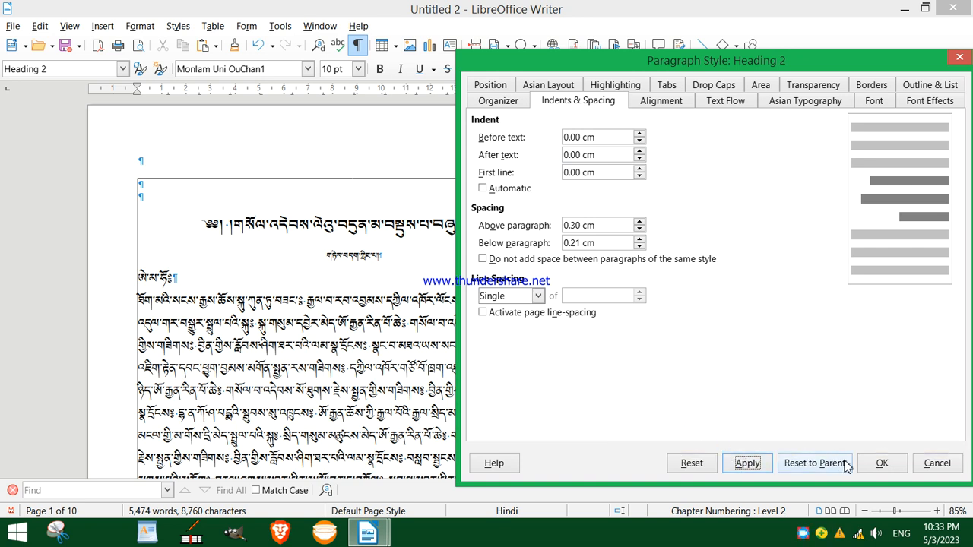
{"action": "left_click", "coordinate": [880, 465]}
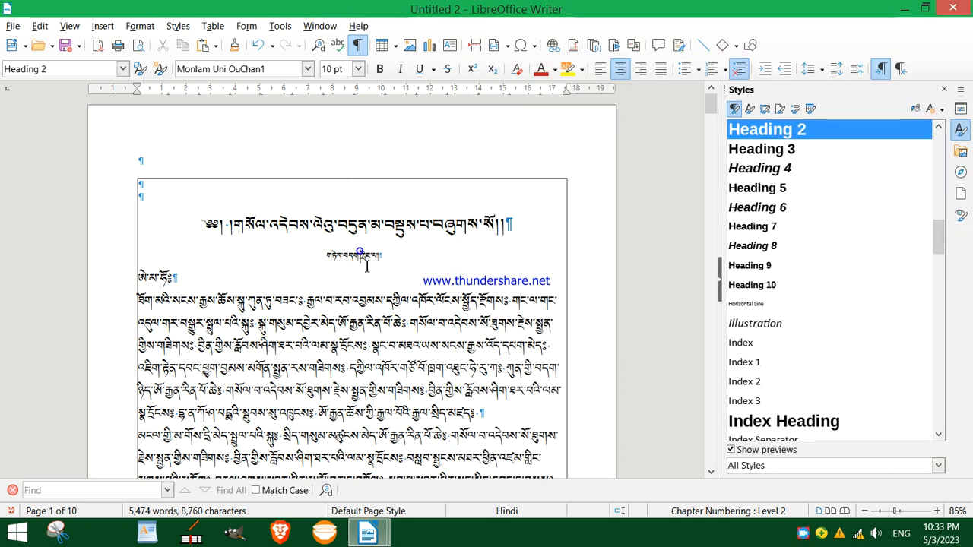
{"action": "scroll", "coordinate": [366, 265], "scroll_direction": "down", "scroll_amount": 3}
{"action": "scroll", "coordinate": [367, 265], "scroll_direction": "up", "scroll_amount": 2}
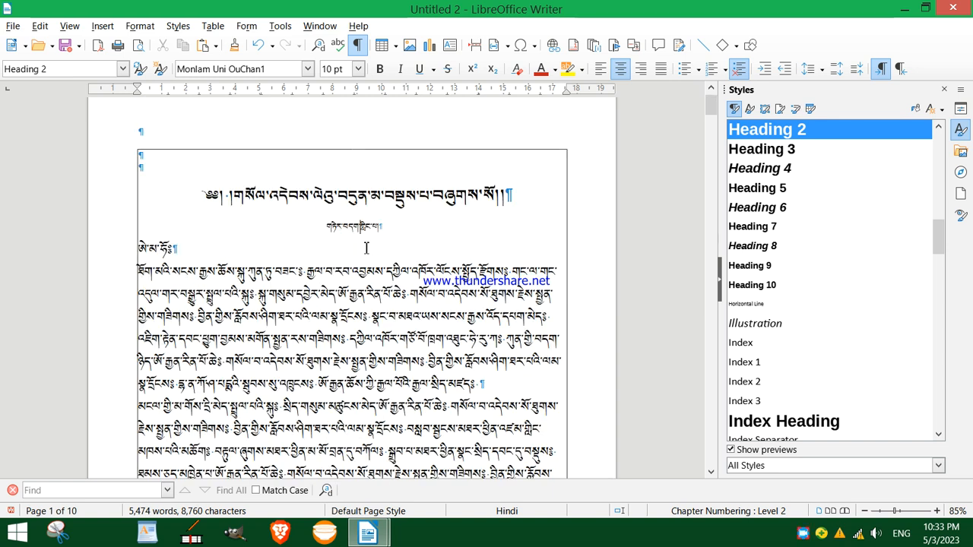
{"action": "scroll", "coordinate": [389, 258], "scroll_direction": "down", "scroll_amount": 6}
{"action": "scroll", "coordinate": [259, 156], "scroll_direction": "up", "scroll_amount": 5}
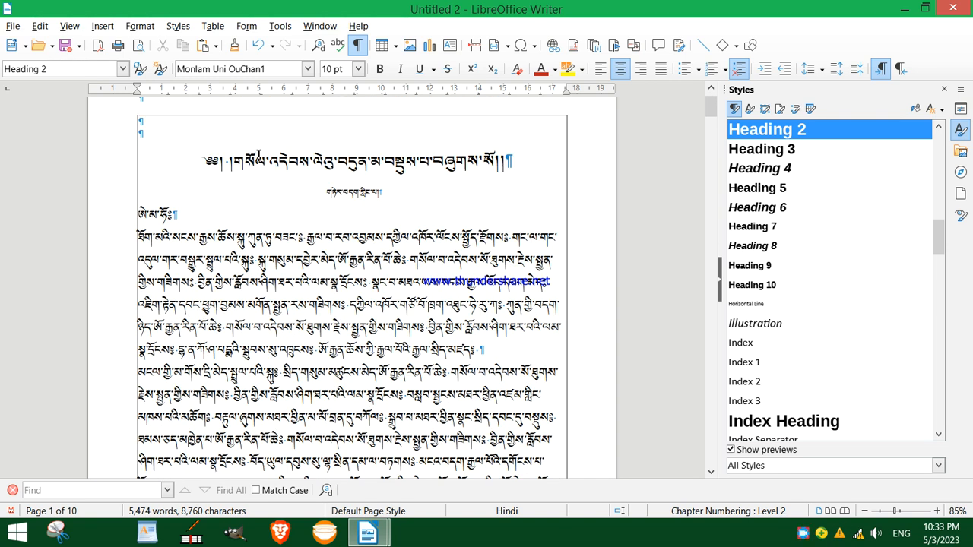
{"action": "left_click", "coordinate": [121, 69]}
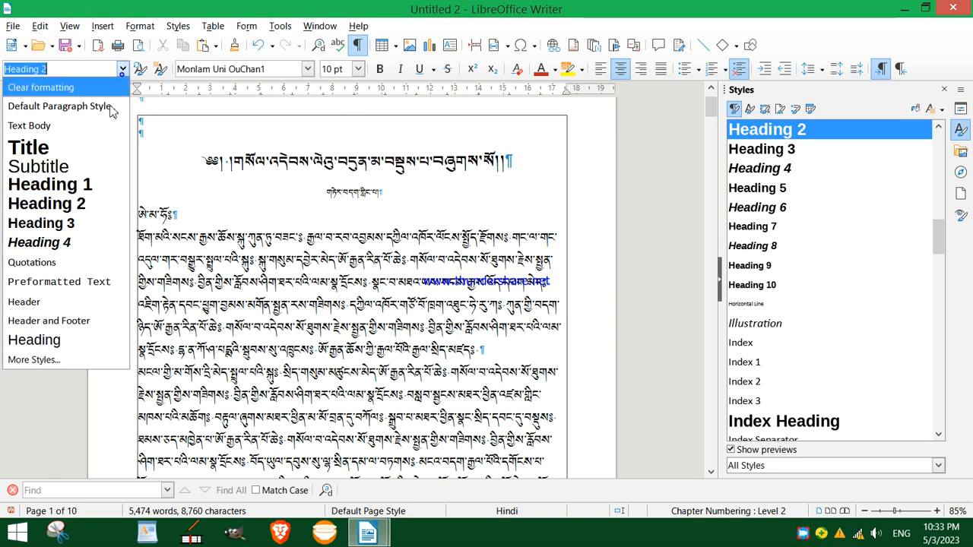
{"action": "left_click", "coordinate": [121, 186]}
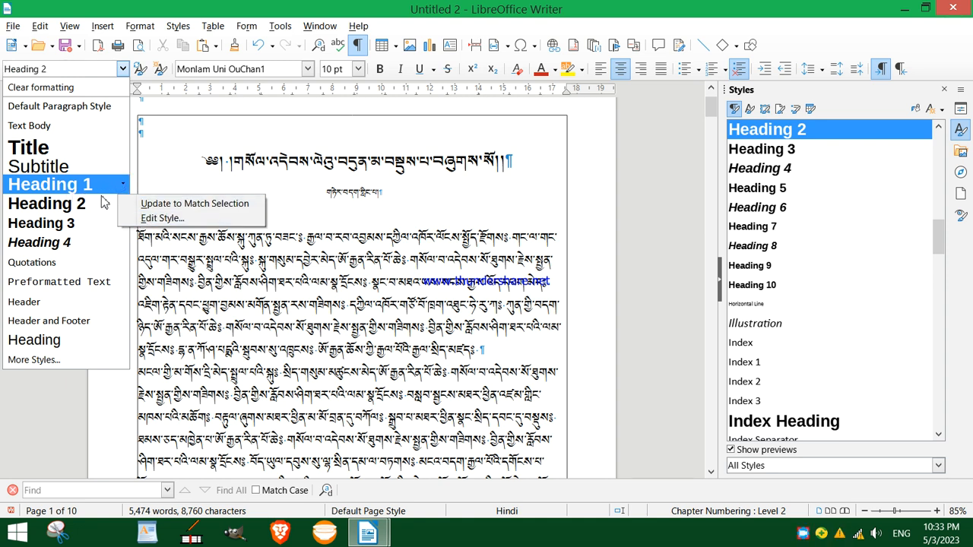
{"action": "left_click", "coordinate": [248, 272]}
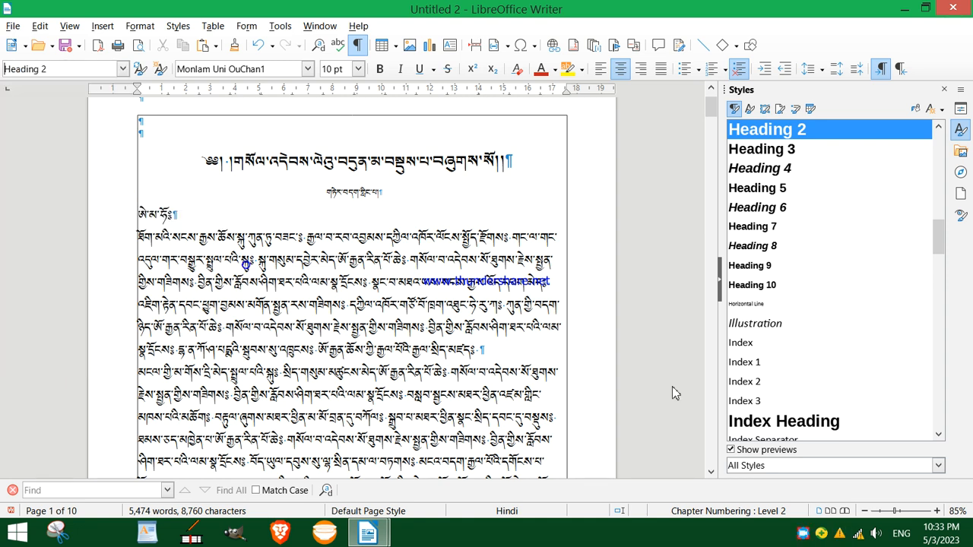
- Filter the paragraph style list to Custom Styles and return it to All Styles
{"action": "left_click", "coordinate": [921, 466]}
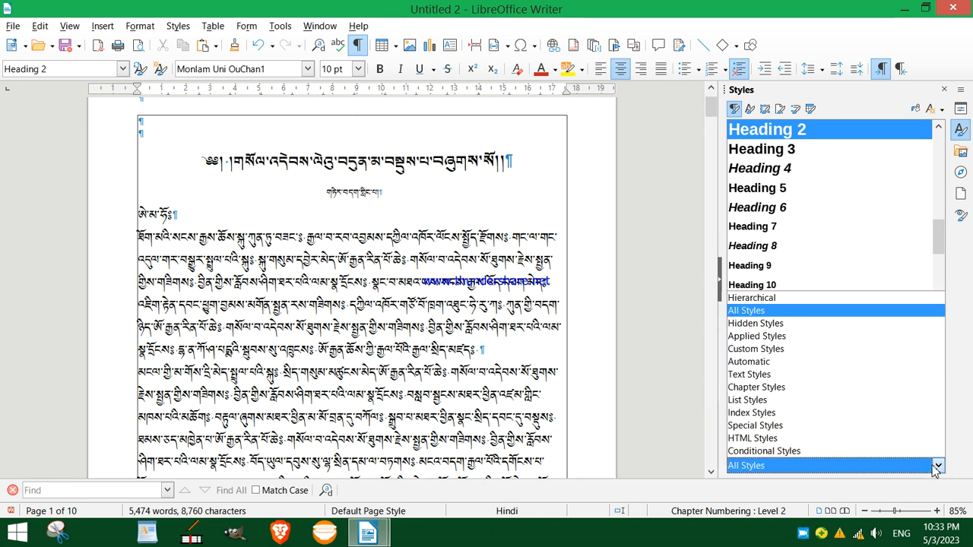
{"action": "left_click", "coordinate": [750, 349]}
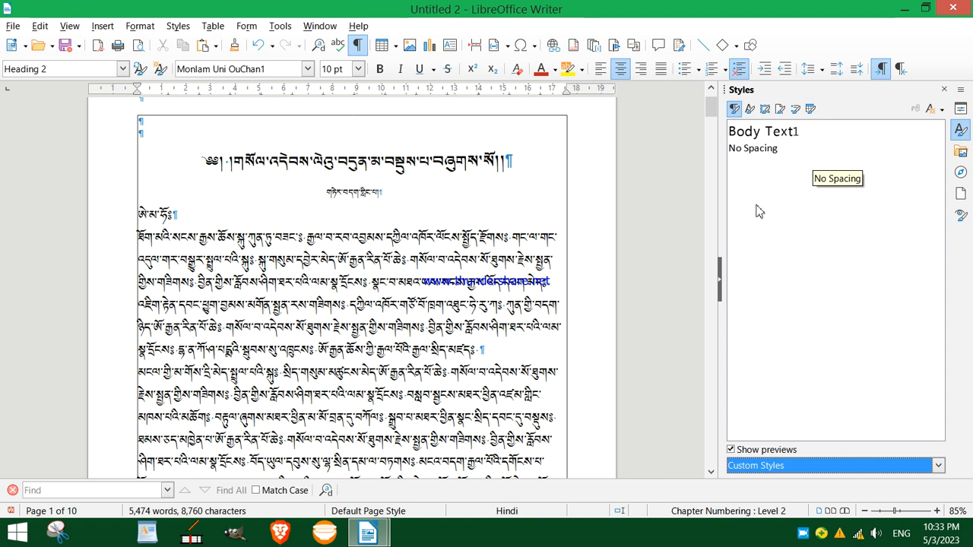
{"action": "left_click", "coordinate": [880, 467]}
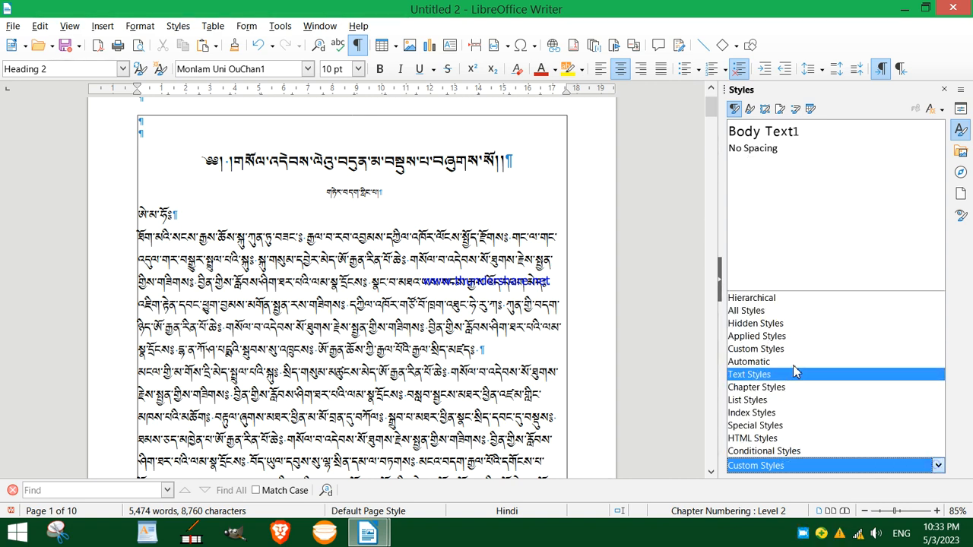
{"action": "left_click", "coordinate": [747, 312]}
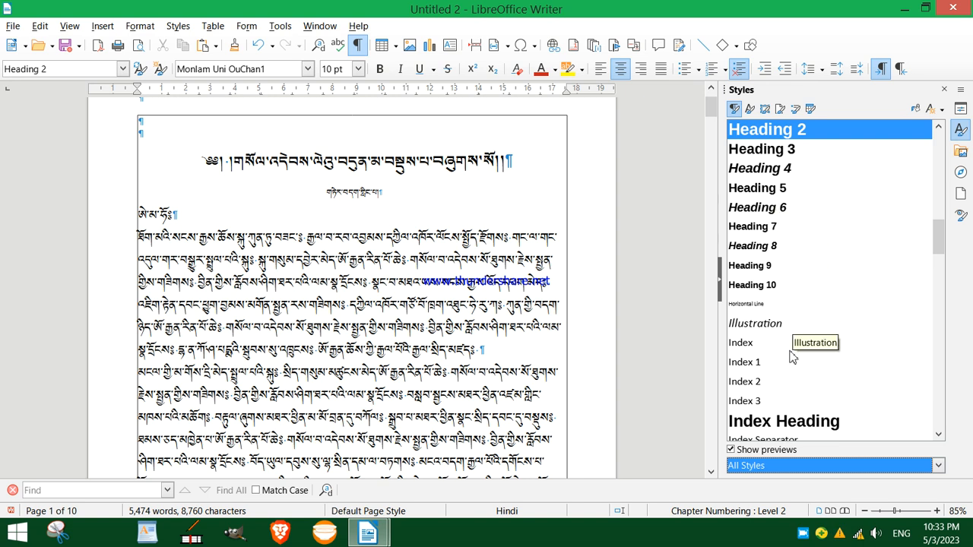
{"action": "scroll", "coordinate": [796, 346], "scroll_direction": "up", "scroll_amount": 2}
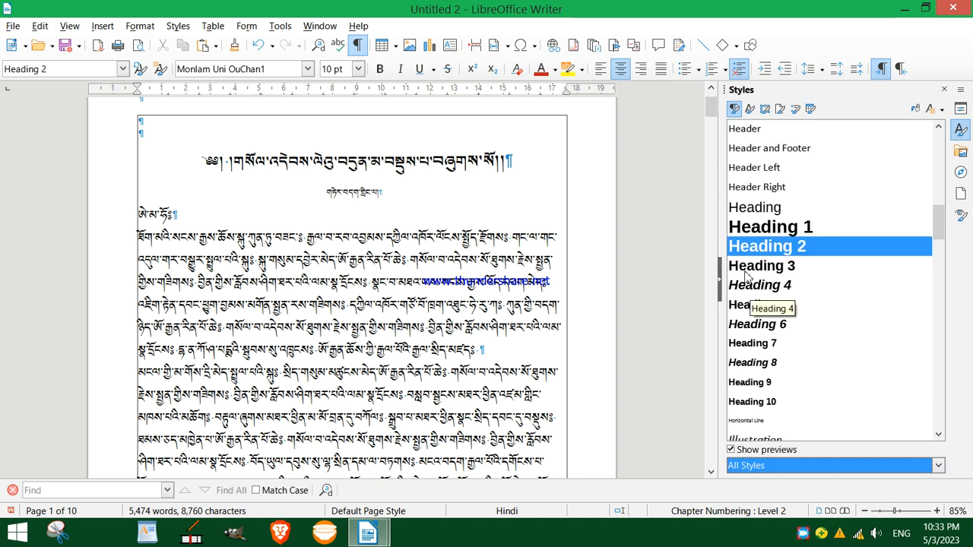
{"action": "left_click", "coordinate": [427, 228]}
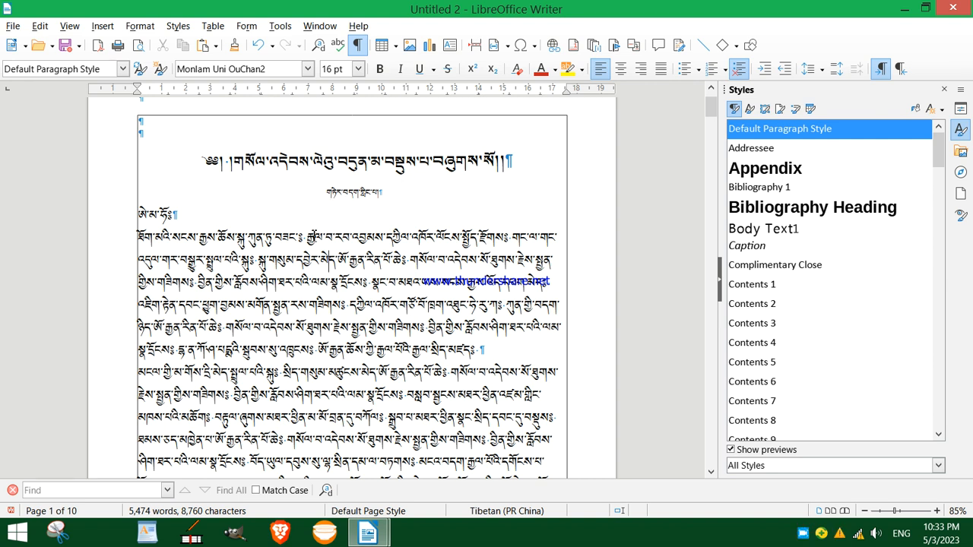
{"action": "scroll", "coordinate": [299, 238], "scroll_direction": "down", "scroll_amount": 1}
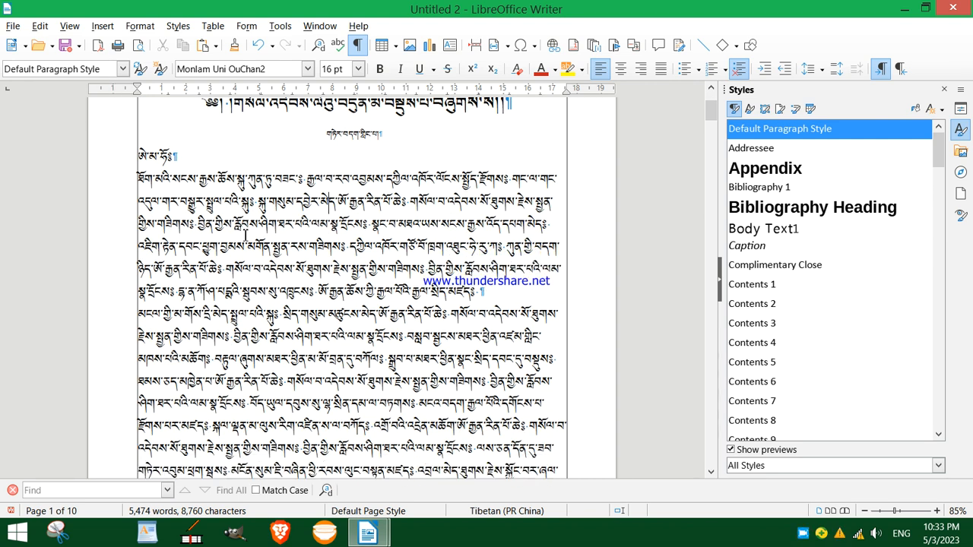
{"action": "scroll", "coordinate": [238, 234], "scroll_direction": "down", "scroll_amount": 1}
{"action": "mouse_move", "coordinate": [139, 145]}
{"action": "left_mouse_down"}
{"action": "mouse_move", "coordinate": [314, 258]}
{"action": "mouse_move", "coordinate": [530, 349]}
{"action": "left_mouse_up"}
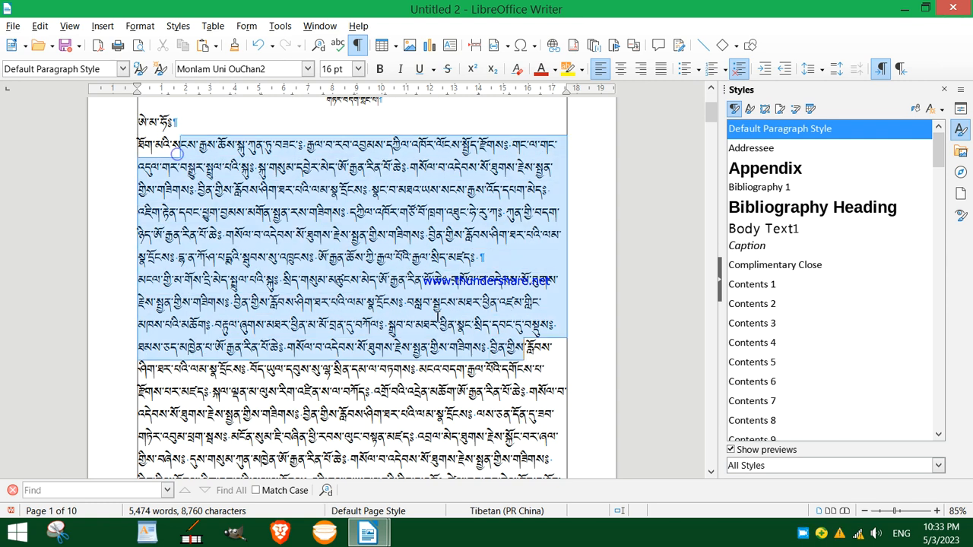
{"action": "left_click", "coordinate": [435, 306]}
{"action": "left_click", "coordinate": [307, 239]}
{"action": "scroll", "coordinate": [179, 190], "scroll_direction": "up", "scroll_amount": 1}
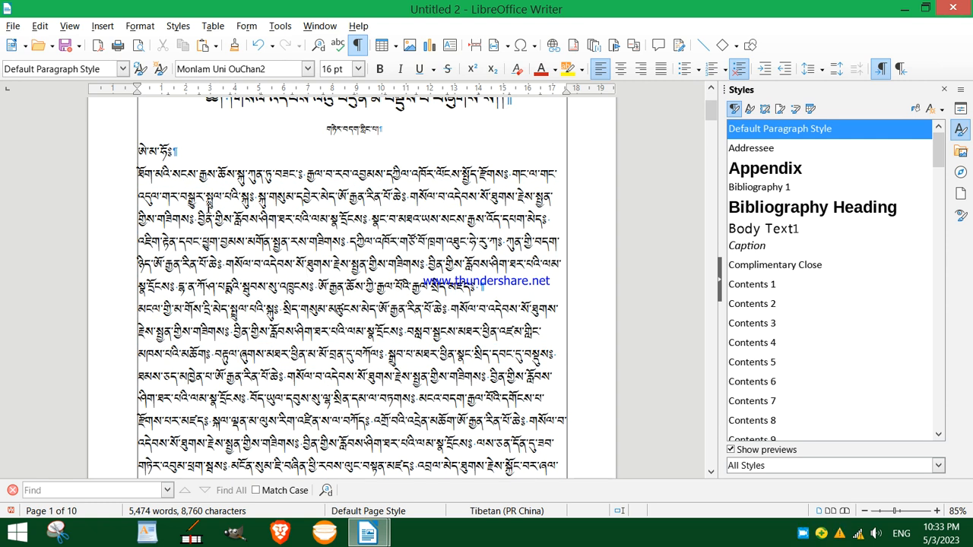
{"action": "left_click_drag", "start_coordinate": [139, 145], "coordinate": [413, 311]}
{"action": "left_click", "coordinate": [355, 287]}
{"action": "scroll", "coordinate": [232, 207], "scroll_direction": "down", "scroll_amount": 1}
{"action": "scroll", "coordinate": [263, 221], "scroll_direction": "up", "scroll_amount": 1}
- Edit the Text Body style and set its Asian text font to Monlam Uni OuChan1 at 12 pt
{"action": "left_click", "coordinate": [122, 69]}
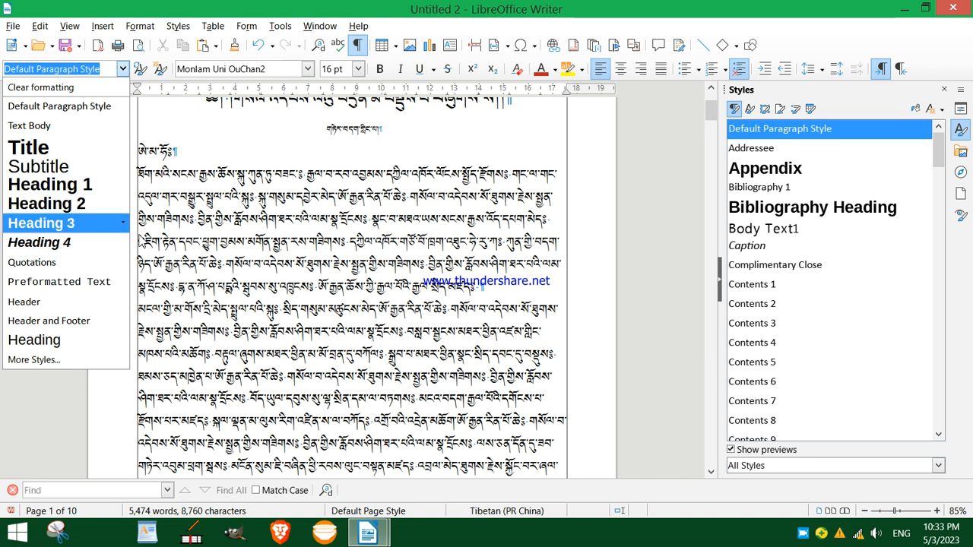
{"action": "left_click", "coordinate": [122, 126]}
{"action": "left_click", "coordinate": [162, 159]}
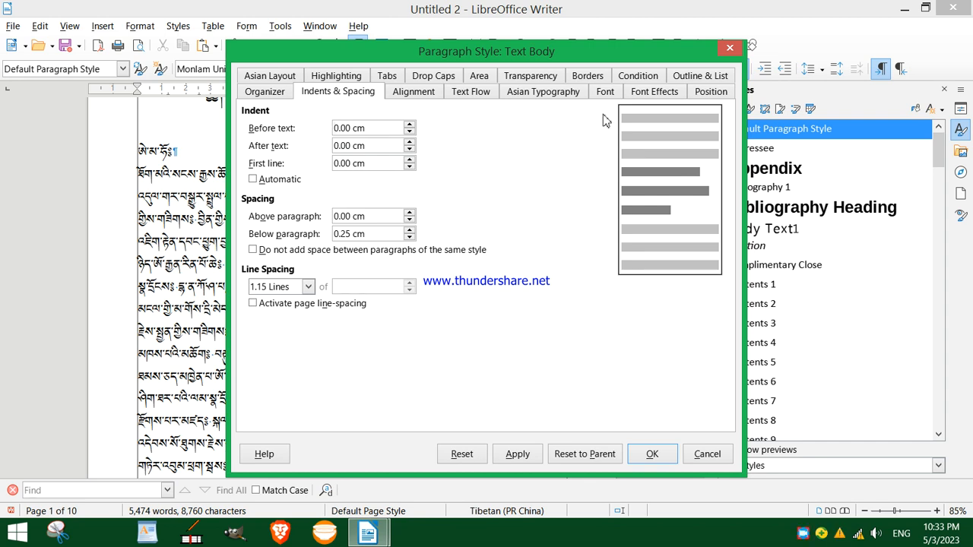
{"action": "left_click", "coordinate": [605, 92]}
{"action": "left_click", "coordinate": [403, 226]}
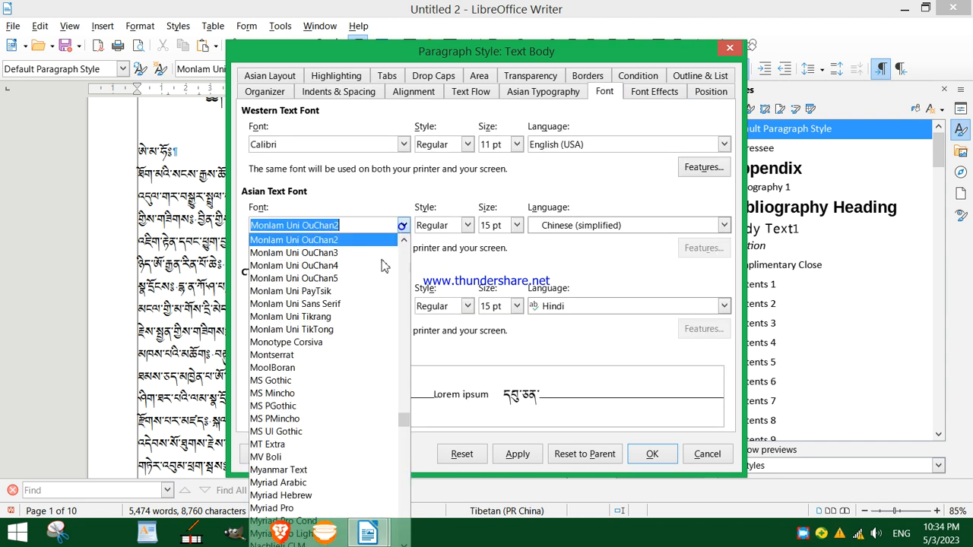
{"action": "scroll", "coordinate": [334, 304], "scroll_direction": "up", "scroll_amount": 3}
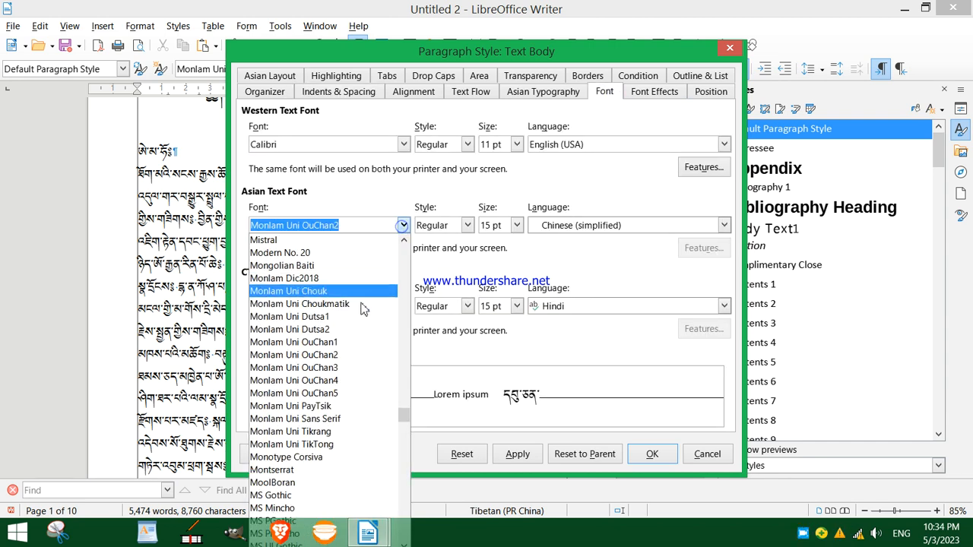
{"action": "left_click", "coordinate": [332, 343]}
{"action": "left_click", "coordinate": [516, 226]}
{"action": "scroll", "coordinate": [494, 342], "scroll_direction": "up", "scroll_amount": 2}
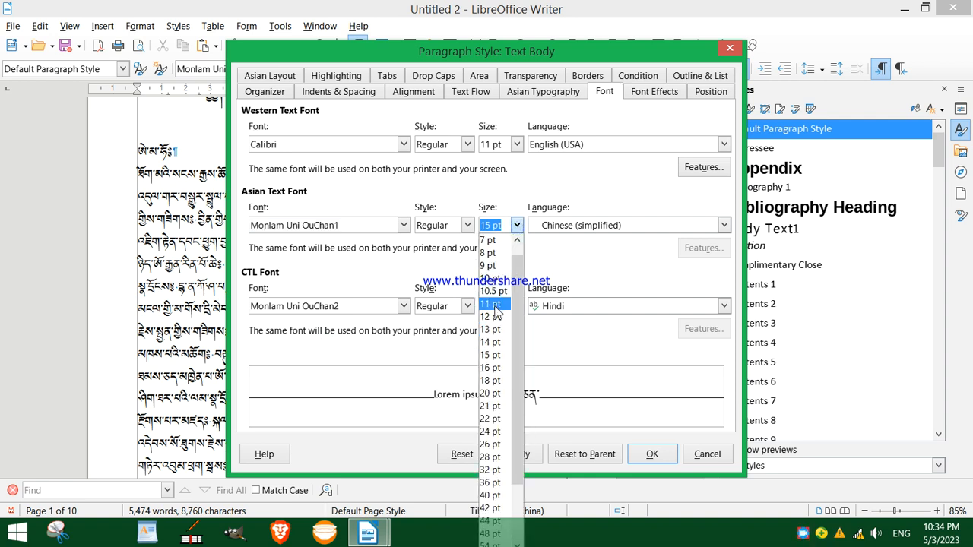
{"action": "left_click", "coordinate": [492, 317]}
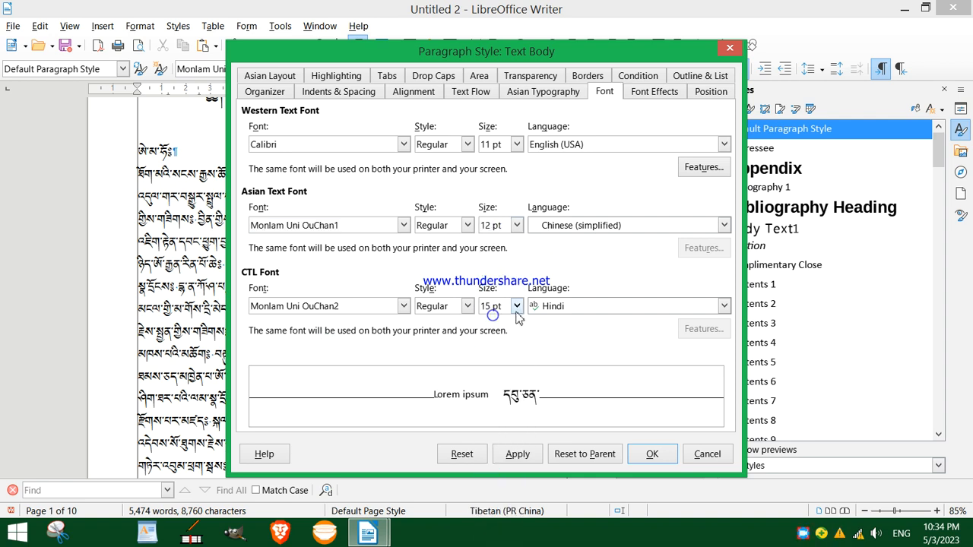
- Set the Text Body style's CTL font to Monlam Uni OuChan1 at 12 pt, keeping the Regular style
{"action": "left_click", "coordinate": [517, 306]}
{"action": "left_click", "coordinate": [491, 321]}
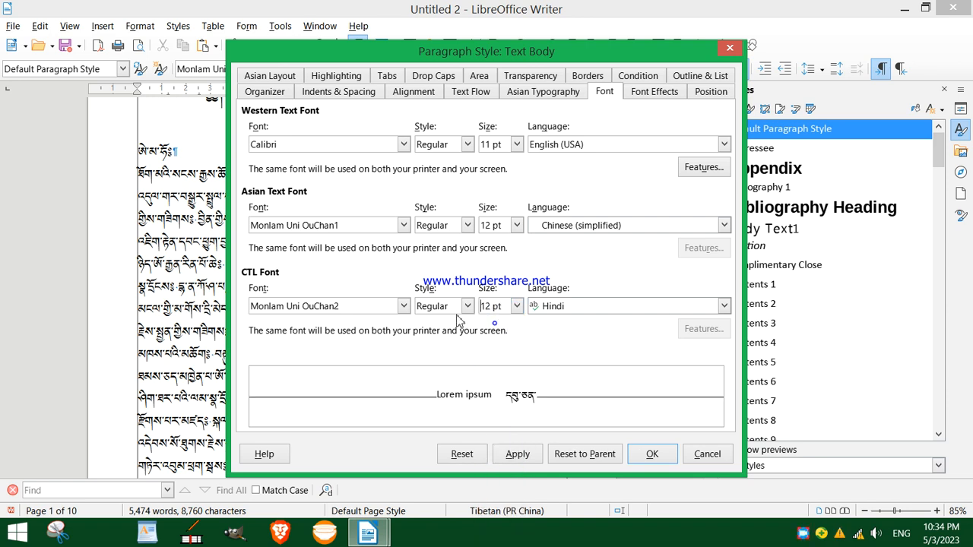
{"action": "left_click", "coordinate": [404, 307]}
{"action": "scroll", "coordinate": [329, 384], "scroll_direction": "up", "scroll_amount": 2}
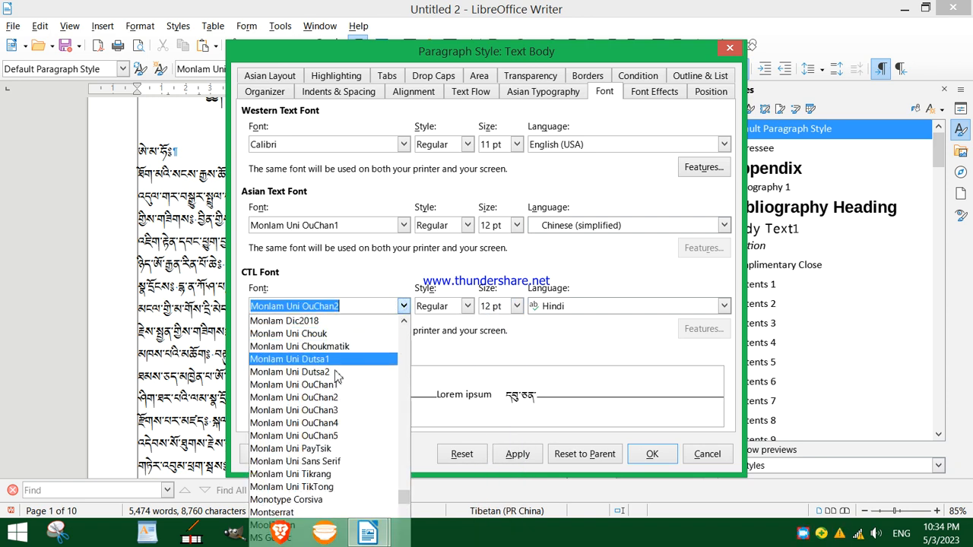
{"action": "left_click", "coordinate": [329, 384]}
{"action": "left_click", "coordinate": [466, 306]}
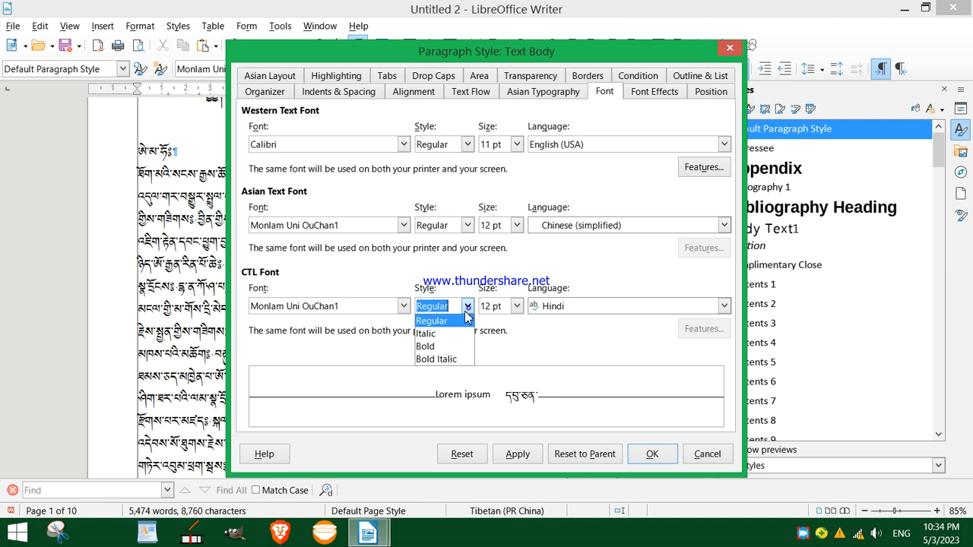
{"action": "left_click", "coordinate": [466, 314]}
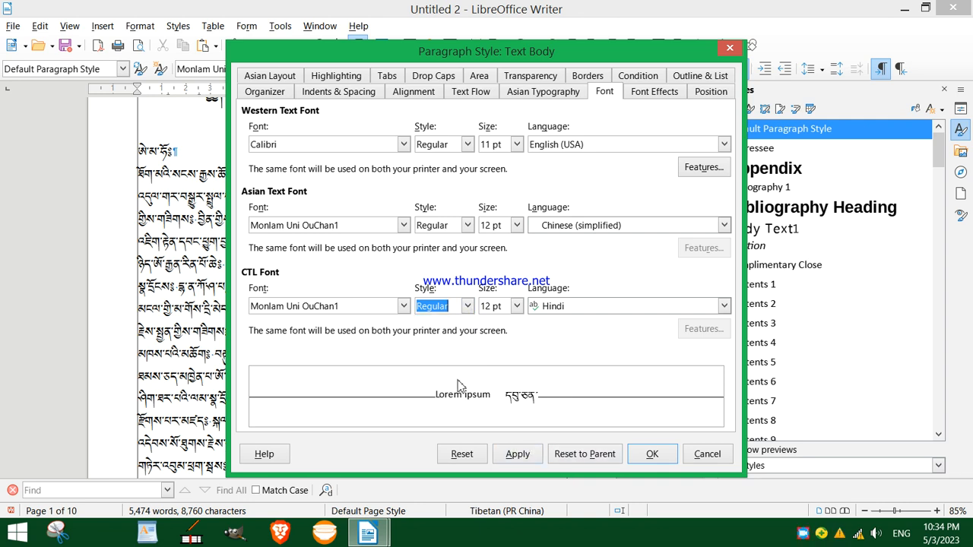
- Set the Text Body style's alignment to Justified, apply it, and accept the style changes
{"action": "left_click", "coordinate": [317, 92]}
{"action": "left_click", "coordinate": [415, 78]}
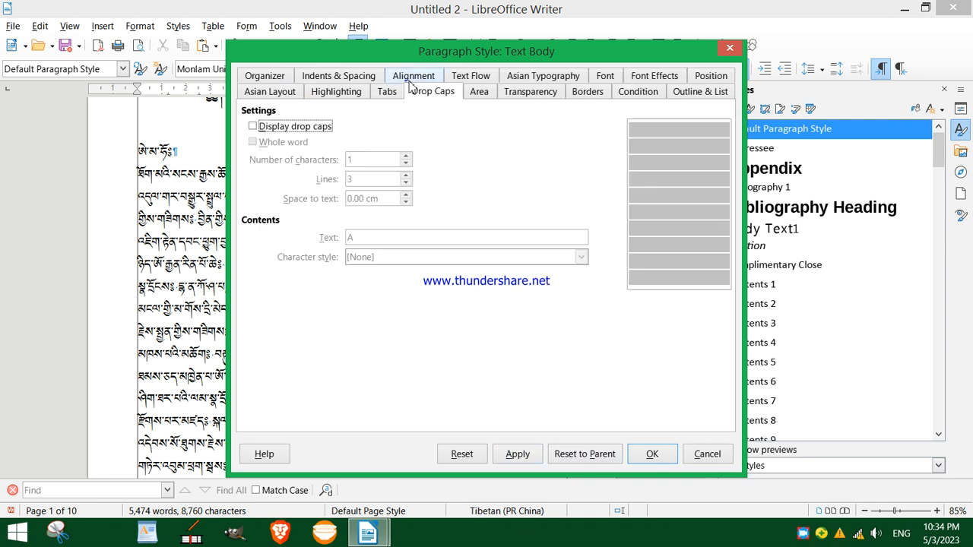
{"action": "left_click", "coordinate": [411, 77]}
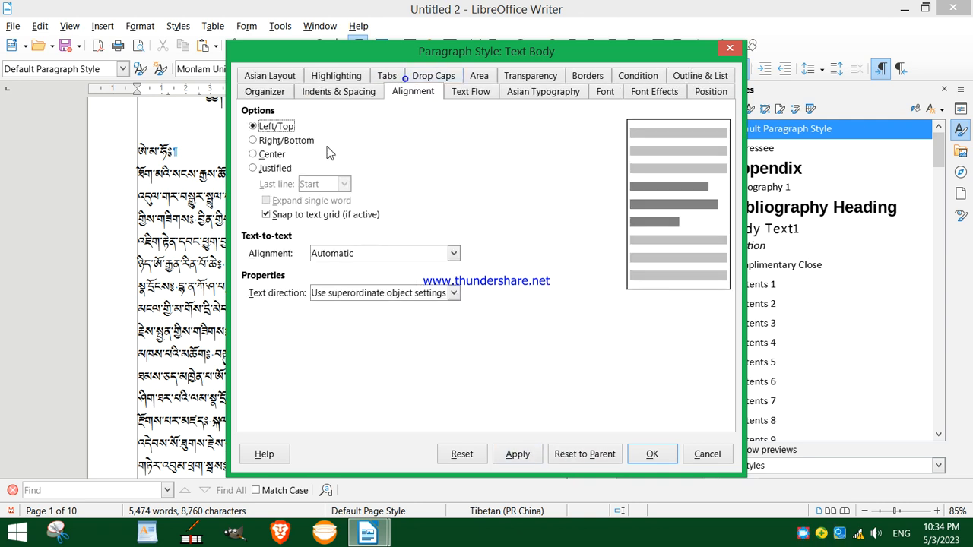
{"action": "left_click", "coordinate": [253, 168]}
{"action": "left_click", "coordinate": [514, 456]}
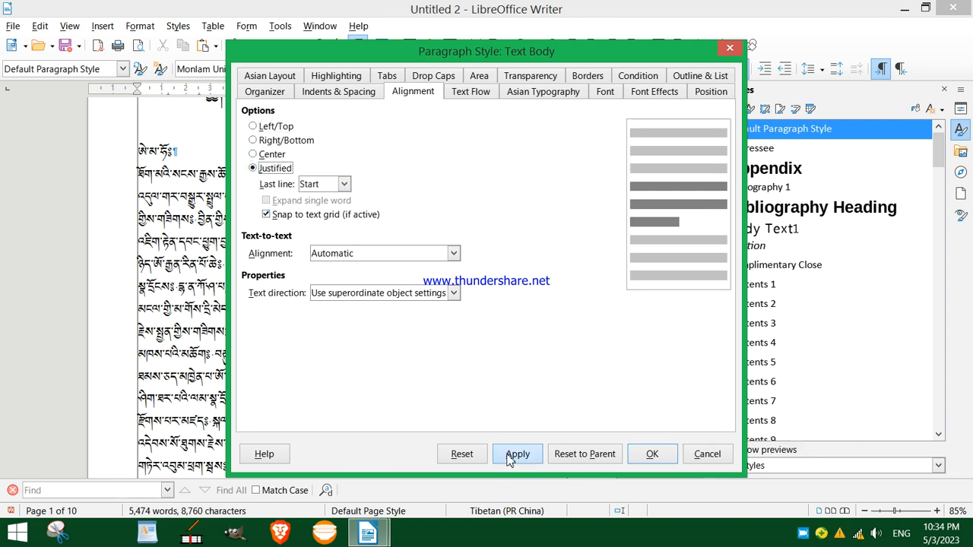
{"action": "left_click", "coordinate": [652, 456]}
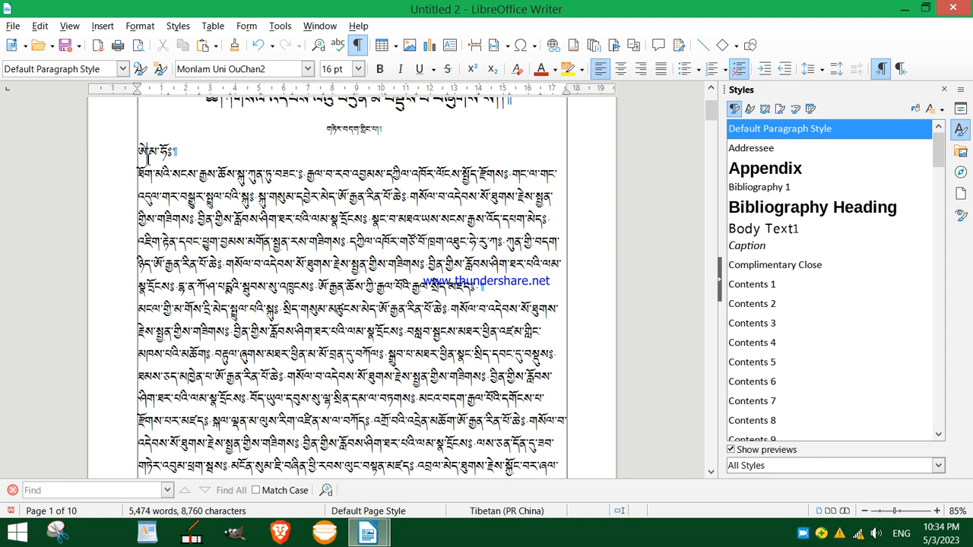
- Apply the Text Body style to the short opening line and to the first long paragraph below it
{"action": "left_click", "coordinate": [122, 68]}
{"action": "left_click", "coordinate": [34, 122]}
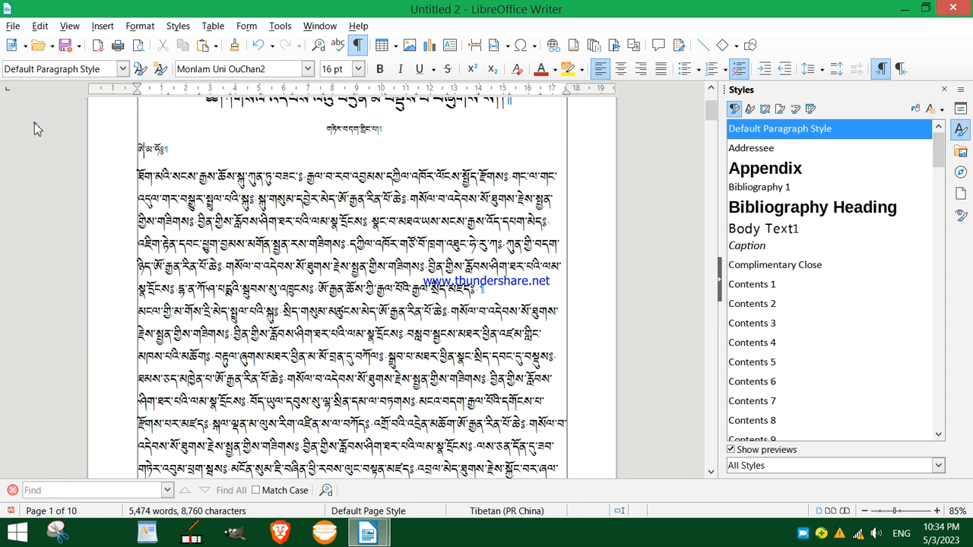
{"action": "left_click", "coordinate": [123, 68]}
{"action": "left_click", "coordinate": [76, 132]}
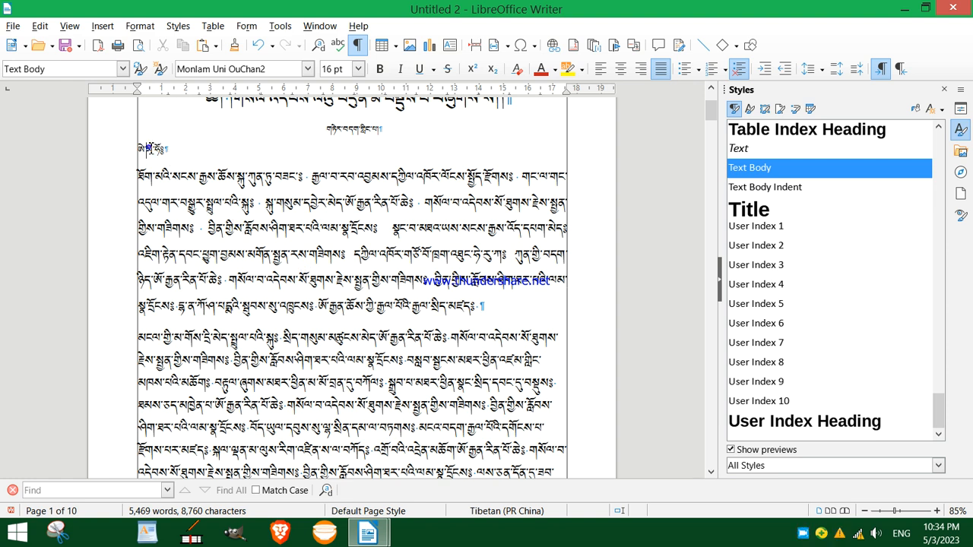
{"action": "left_click", "coordinate": [149, 148]}
{"action": "left_click", "coordinate": [149, 181]}
{"action": "left_click", "coordinate": [122, 69]}
{"action": "left_click", "coordinate": [53, 129]}
{"action": "left_click", "coordinate": [54, 131]}
- Reapply the Text Body style to the full text of the first long paragraph
{"action": "left_click_drag", "start_coordinate": [138, 174], "coordinate": [491, 307]}
{"action": "left_click", "coordinate": [122, 69]}
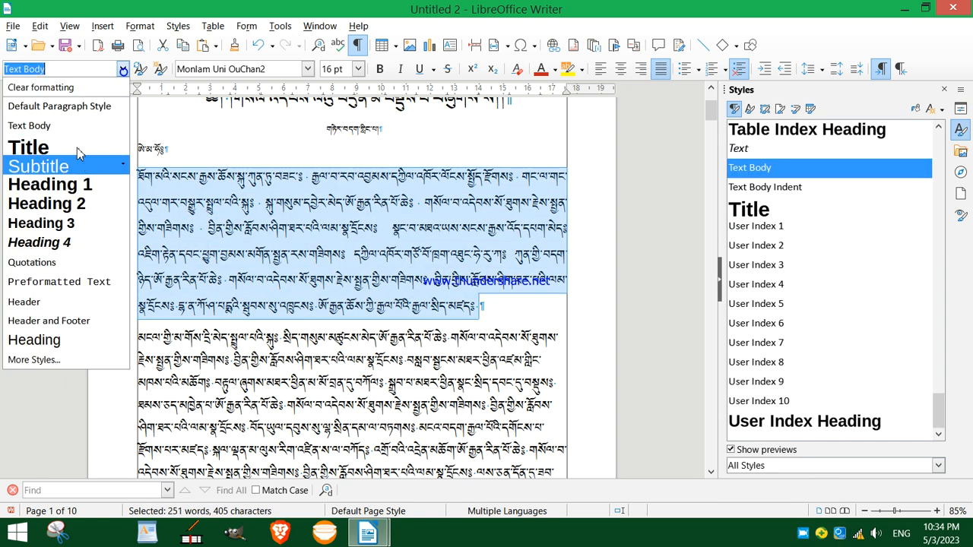
{"action": "left_click", "coordinate": [58, 126]}
{"action": "left_click", "coordinate": [122, 69]}
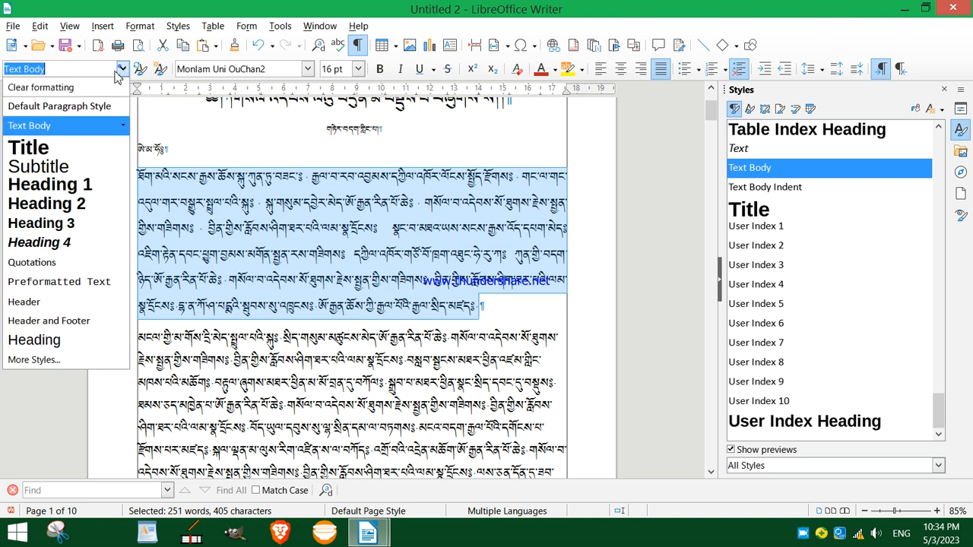
{"action": "left_click", "coordinate": [56, 125]}
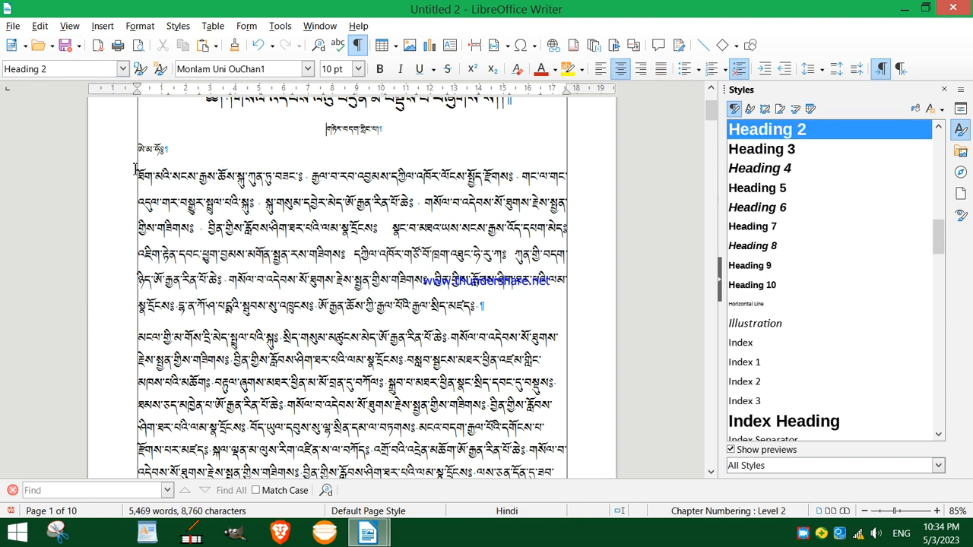
- Set the first long paragraph's spacing below to 0.00 cm
{"action": "left_click_drag", "start_coordinate": [142, 169], "coordinate": [494, 310]}
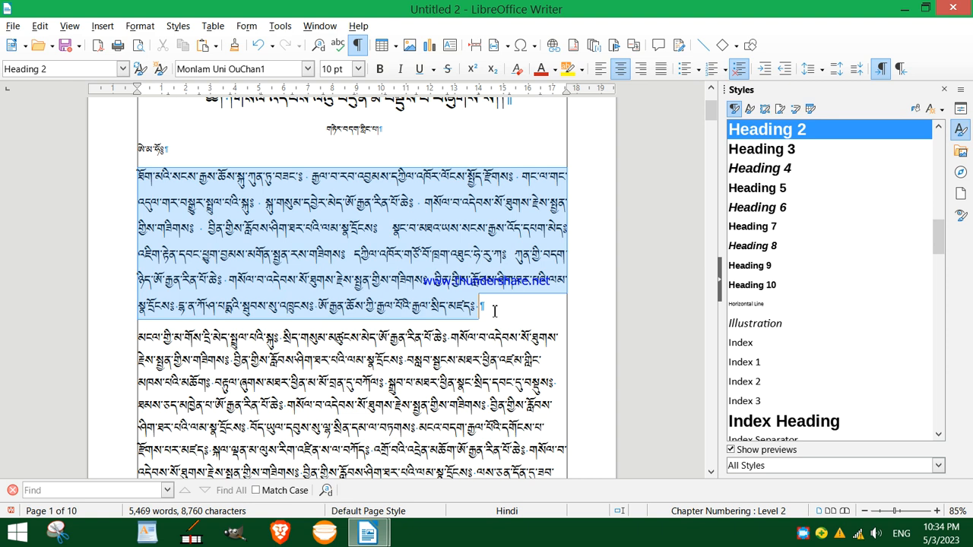
{"action": "left_click", "coordinate": [960, 109]}
{"action": "left_click", "coordinate": [371, 236]}
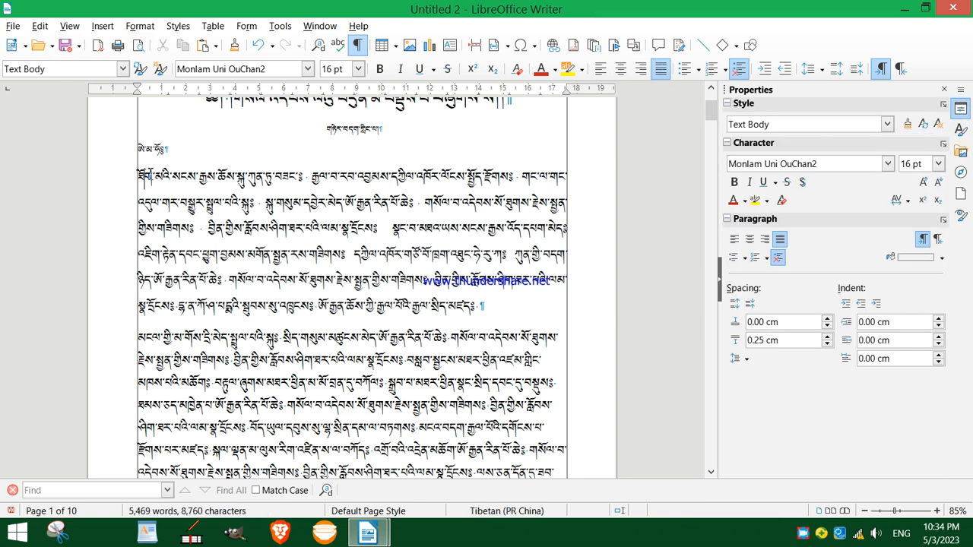
{"action": "double_click", "coordinate": [763, 341]}
{"action": "type", "text": "0.00"}
{"action": "key", "text": "Return"}
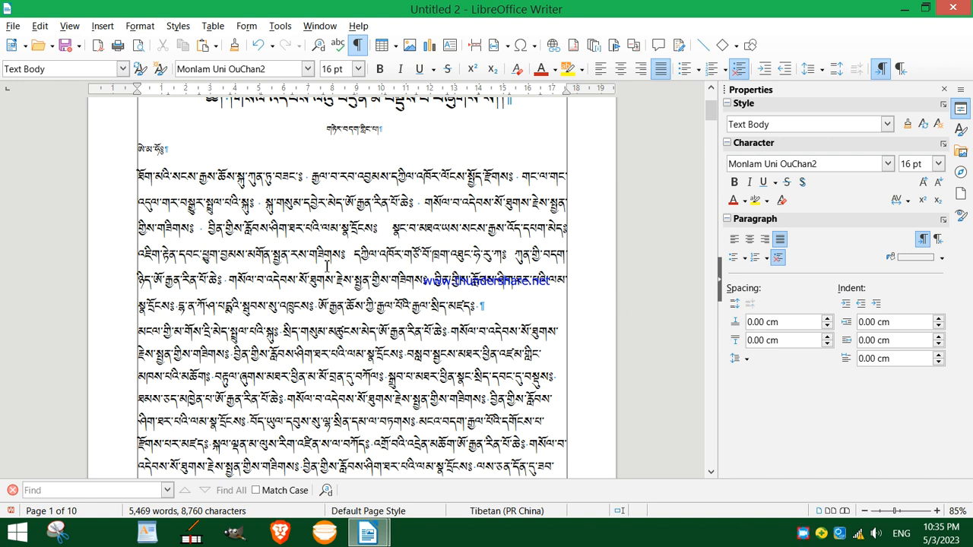
- Clear the direct formatting from the whole first long paragraph so it follows the Text Body style
{"action": "left_click", "coordinate": [138, 174]}
{"action": "left_click_drag", "start_coordinate": [125, 171], "coordinate": [176, 201]}
{"action": "left_click_drag", "start_coordinate": [138, 173], "coordinate": [478, 291]}
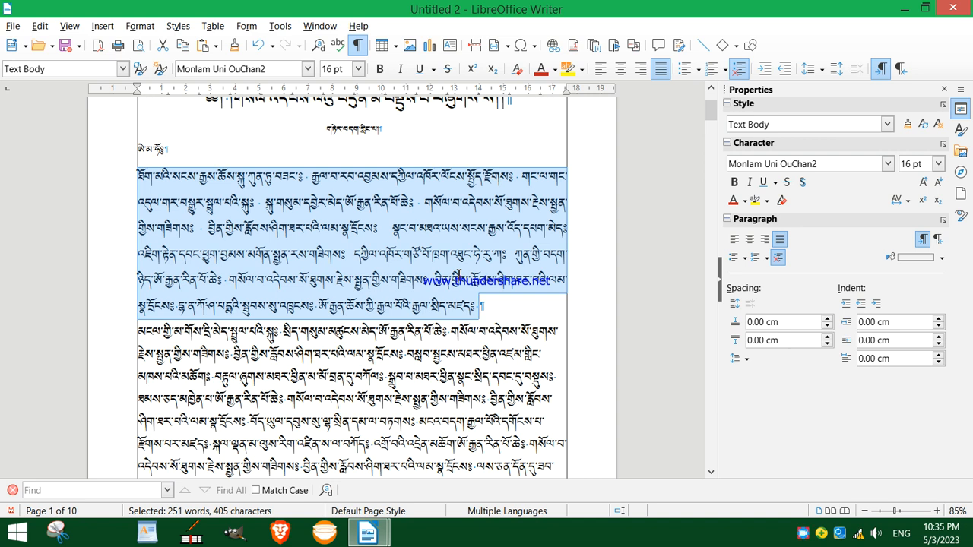
{"action": "key", "text": "ctrl+m"}
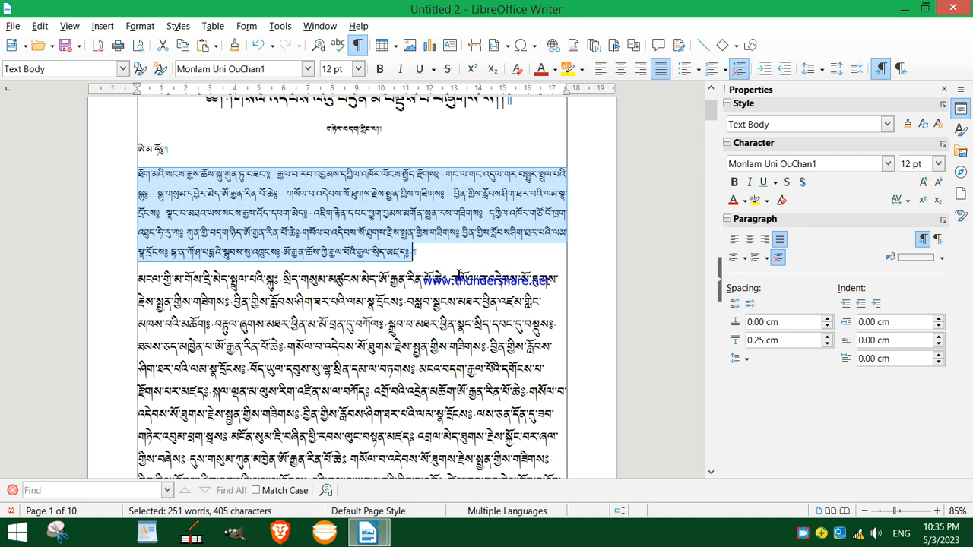
- Merge the second long paragraph into the first and apply the Text Body style to the combined paragraph
{"action": "left_click", "coordinate": [423, 277]}
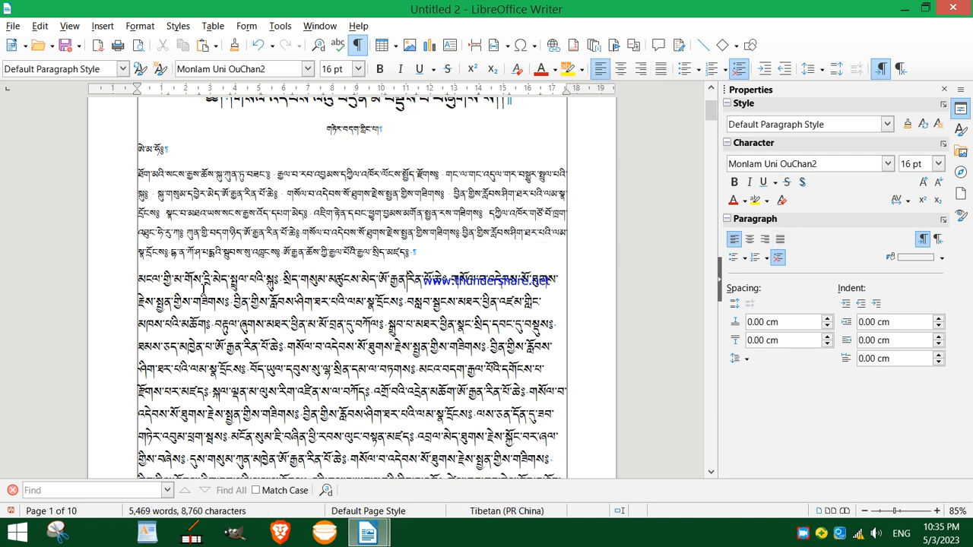
{"action": "left_click", "coordinate": [131, 271]}
{"action": "key", "text": "BackSpace"}
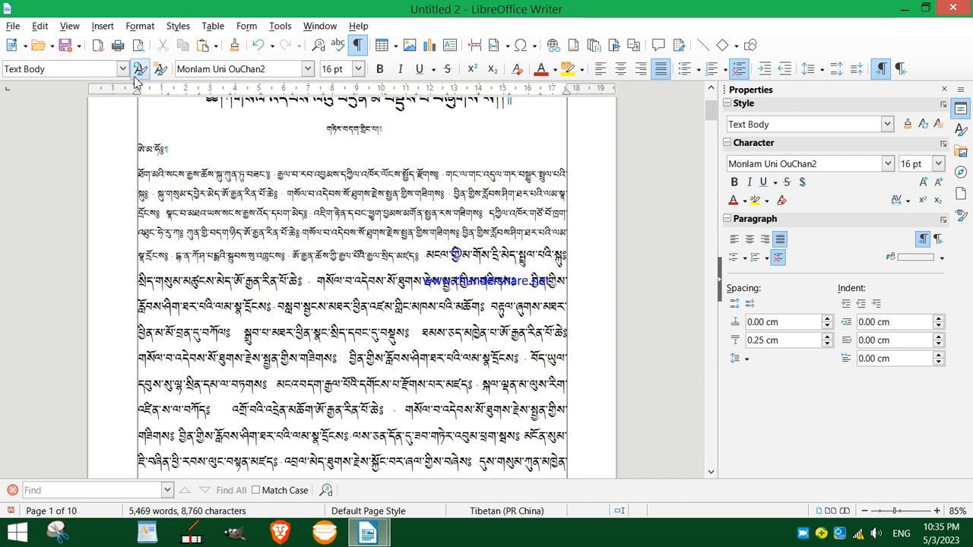
{"action": "left_click", "coordinate": [122, 68]}
{"action": "left_click", "coordinate": [57, 129]}
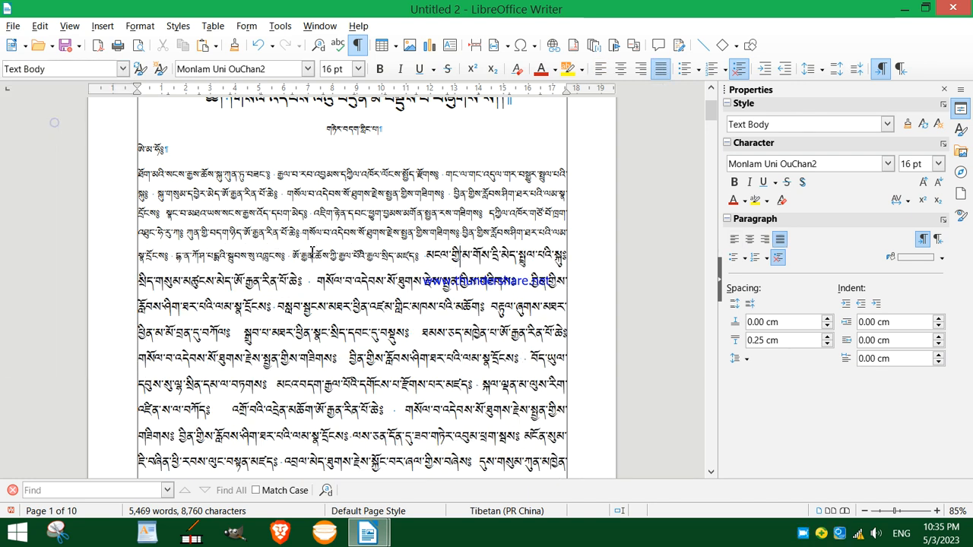
- Clear the direct formatting from the first six larger-font lines of the merged paragraph
{"action": "left_click_drag", "start_coordinate": [424, 251], "coordinate": [570, 390]}
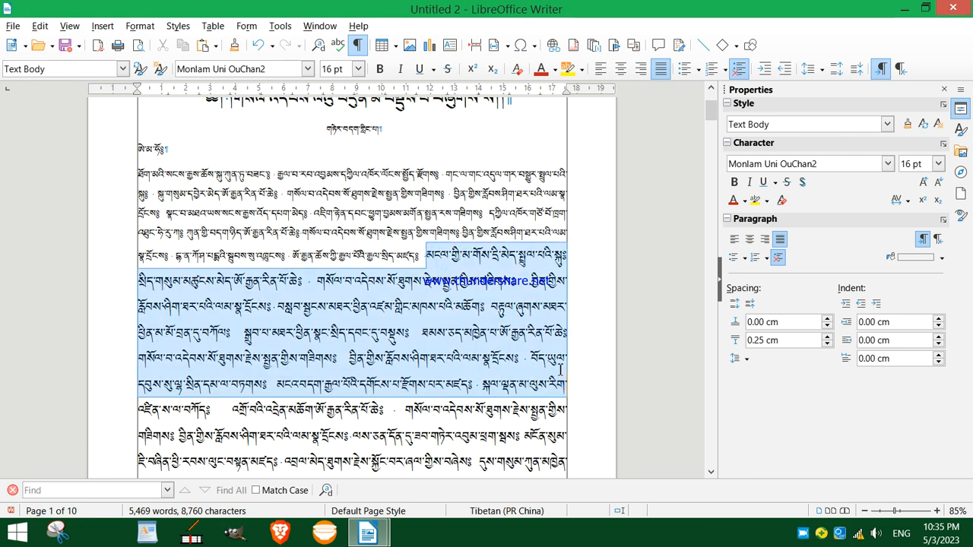
{"action": "key", "text": "ctrl+m"}
{"action": "scroll", "coordinate": [592, 289], "scroll_direction": "down", "scroll_amount": 3}
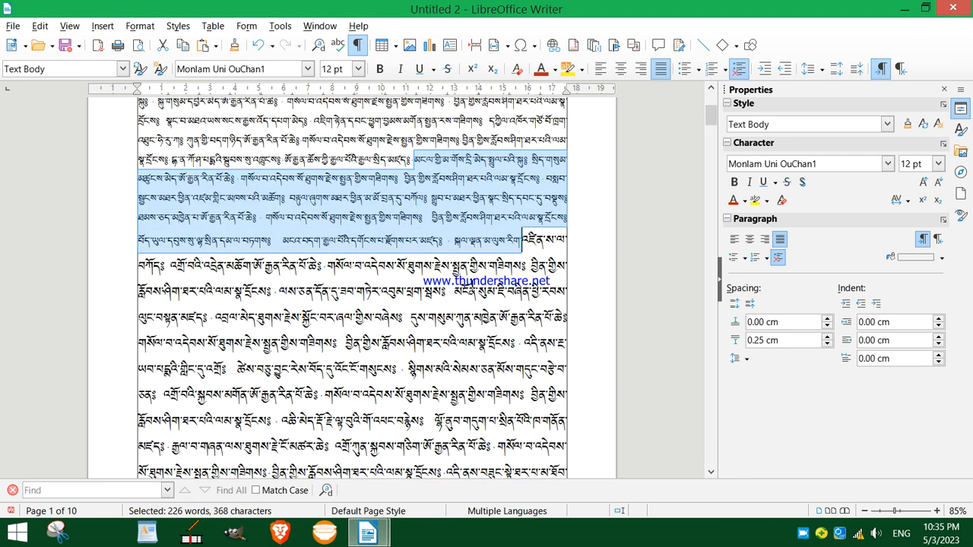
- Reapply Text Body to the merged paragraph and clear direct formatting from its remaining larger text down to the page's end
{"action": "left_click", "coordinate": [443, 295]}
{"action": "scroll", "coordinate": [411, 253], "scroll_direction": "down", "scroll_amount": 3}
{"action": "left_click", "coordinate": [439, 217]}
{"action": "left_click", "coordinate": [123, 68]}
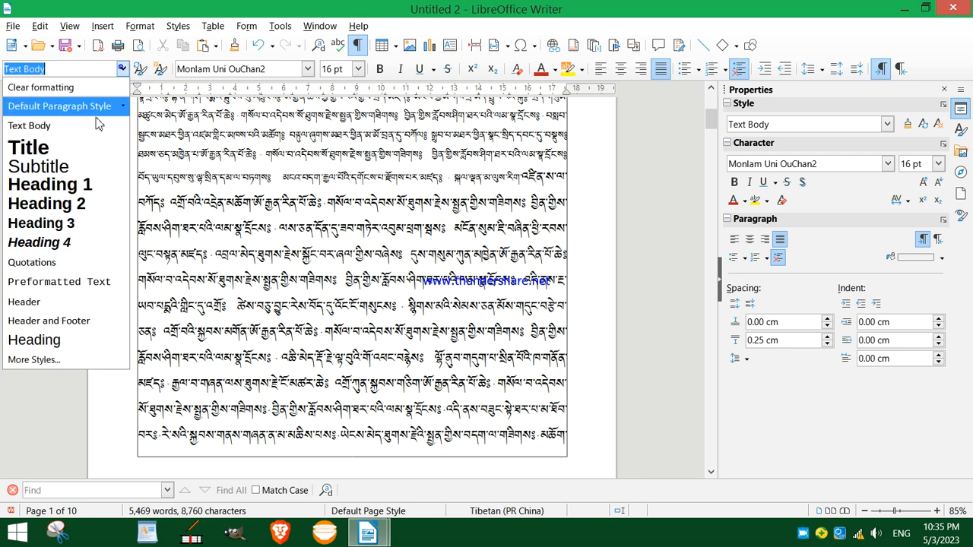
{"action": "left_click", "coordinate": [77, 124]}
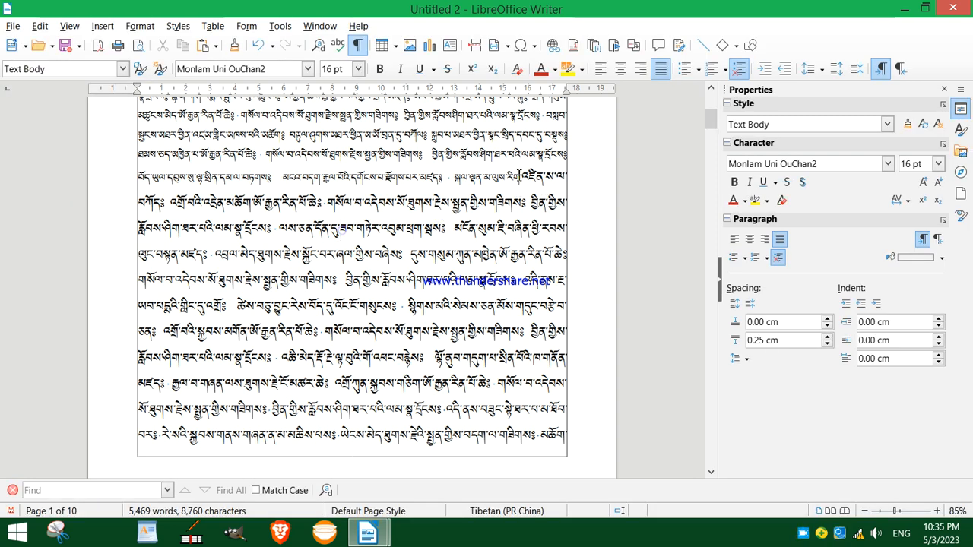
{"action": "left_click_drag", "start_coordinate": [519, 175], "coordinate": [572, 446]}
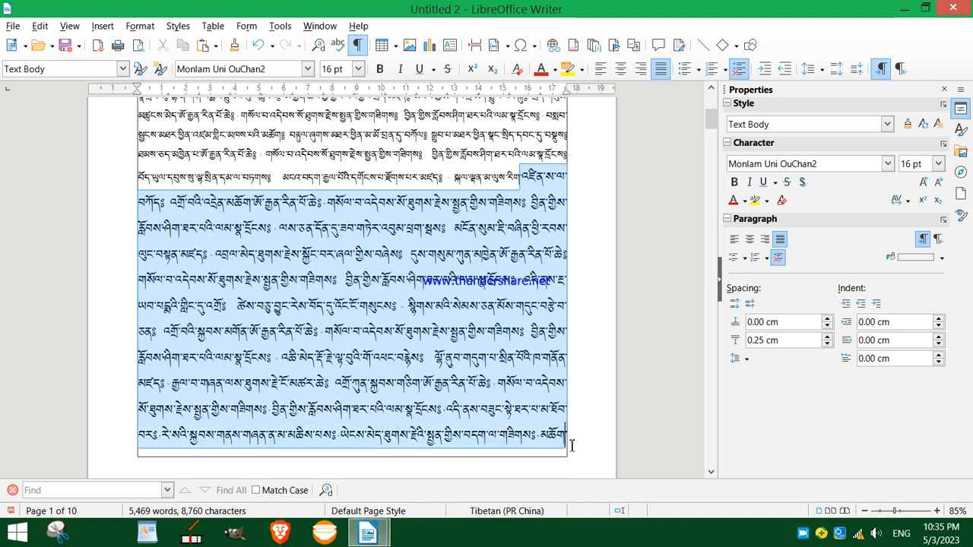
{"action": "left_click", "coordinate": [140, 26]}
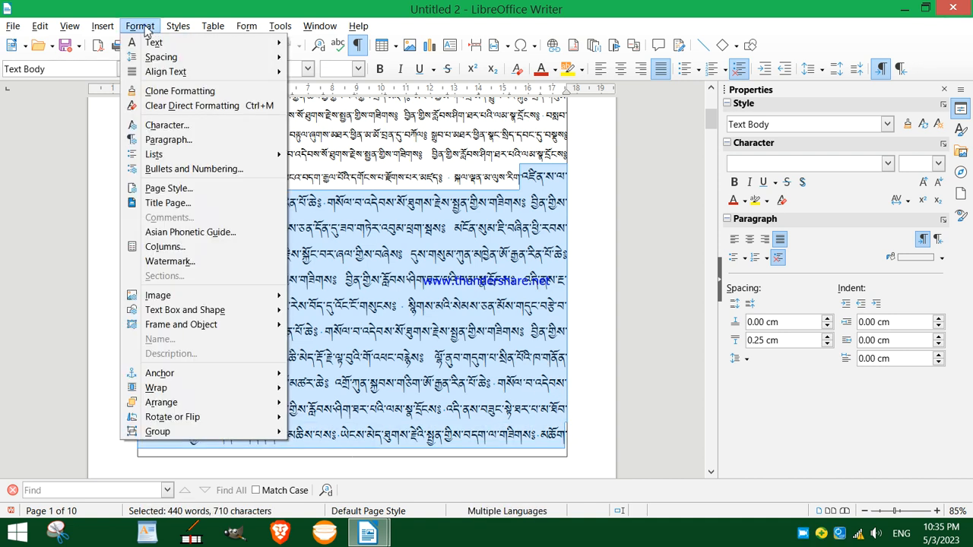
{"action": "left_click", "coordinate": [260, 108]}
- Clear the direct formatting from the merged paragraph's last two lines, including the leftover words starting with དང་ཐུན་མོང་
{"action": "left_click", "coordinate": [372, 246]}
{"action": "scroll", "coordinate": [373, 246], "scroll_direction": "down", "scroll_amount": 3}
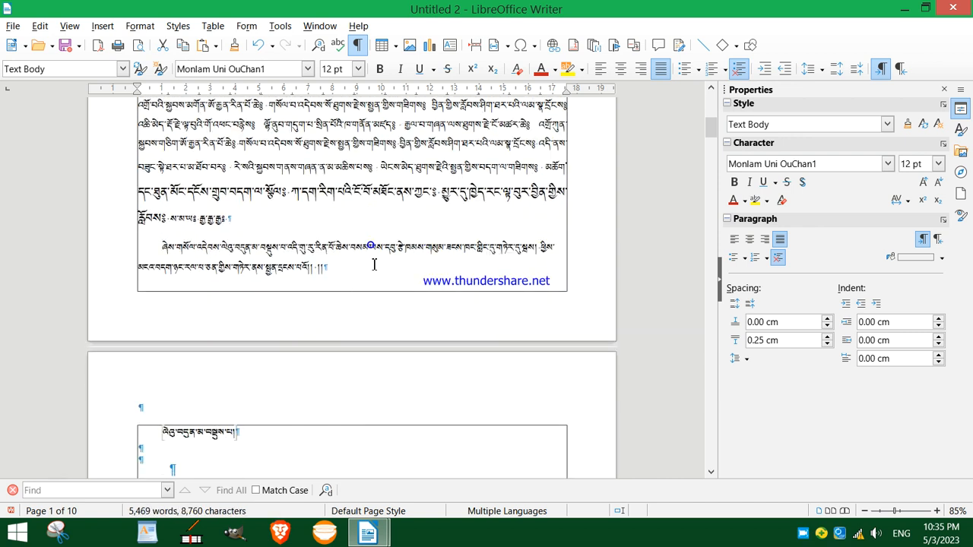
{"action": "left_click_drag", "start_coordinate": [142, 187], "coordinate": [236, 224]}
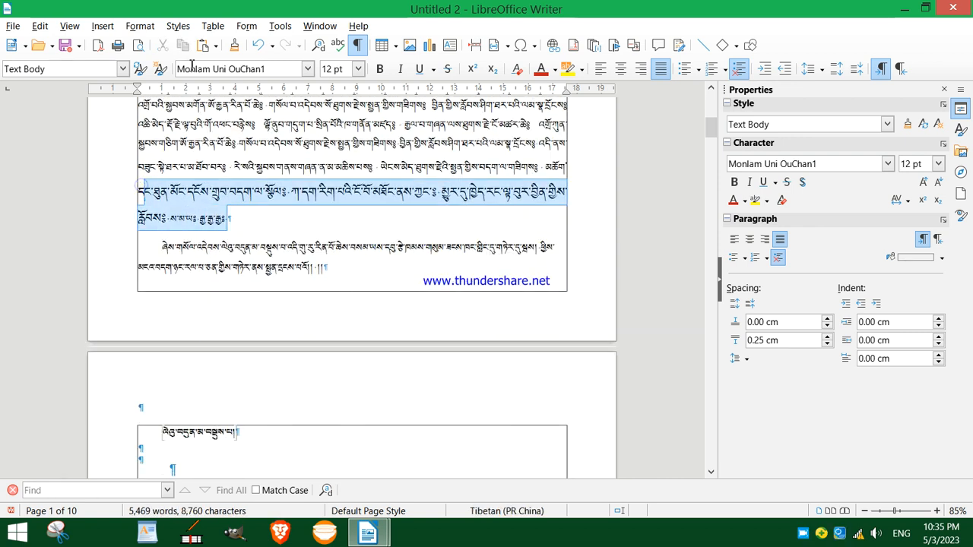
{"action": "left_click", "coordinate": [140, 26]}
{"action": "left_click", "coordinate": [173, 111]}
{"action": "left_click_drag", "start_coordinate": [206, 192], "coordinate": [135, 192]}
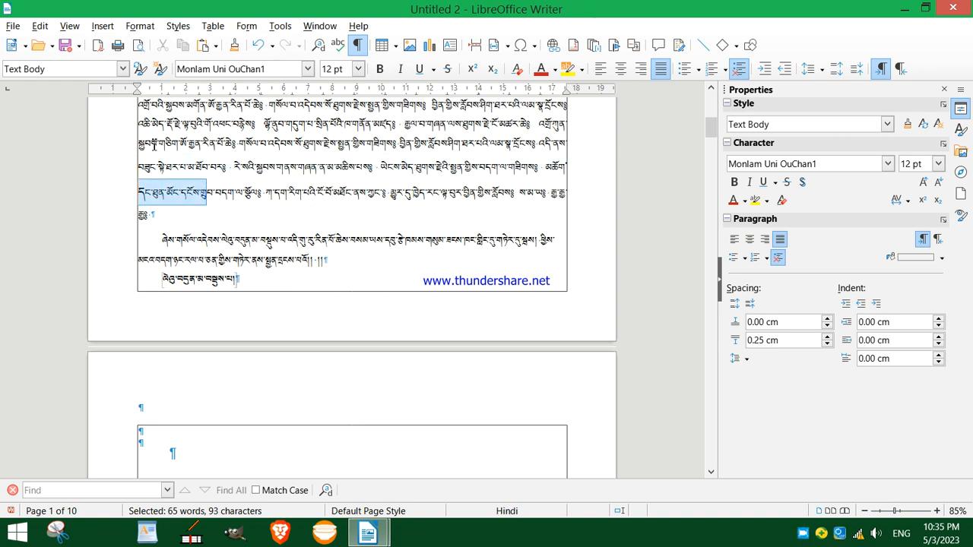
{"action": "left_click", "coordinate": [102, 26]}
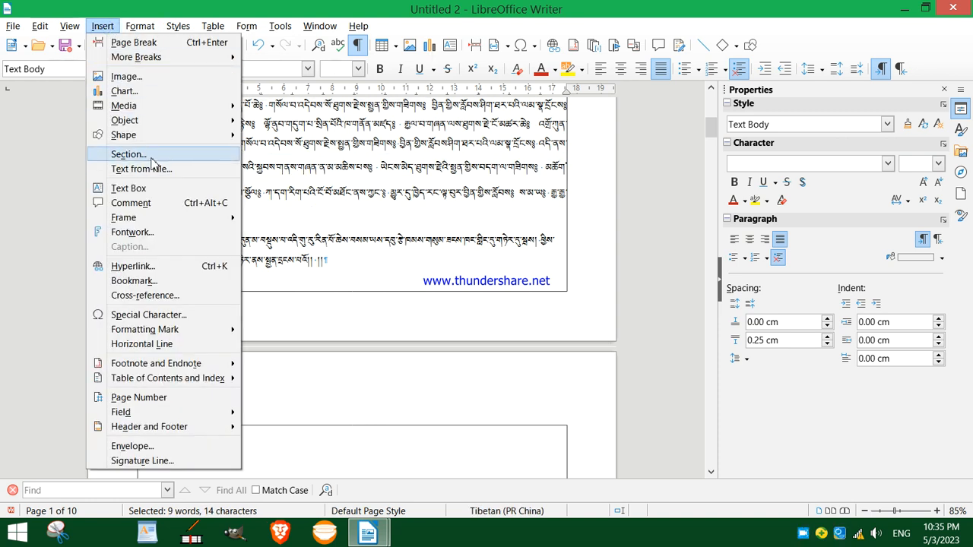
{"action": "mouse_move", "coordinate": [140, 25]}
{"action": "left_click", "coordinate": [174, 111]}
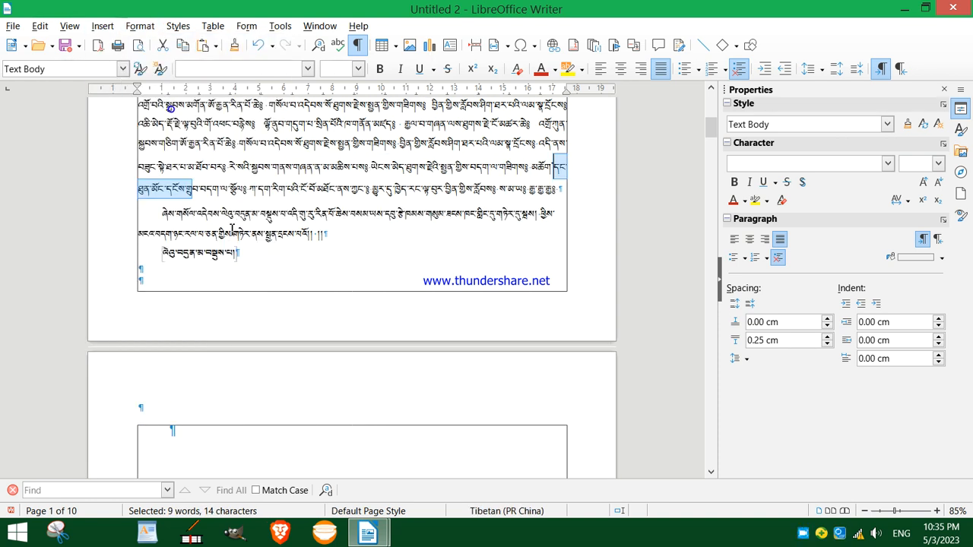
- Clear the direct formatting from the indented closing paragraph and the short line beneath it
{"action": "left_click", "coordinate": [149, 213]}
{"action": "left_click_drag", "start_coordinate": [149, 212], "coordinate": [254, 267]}
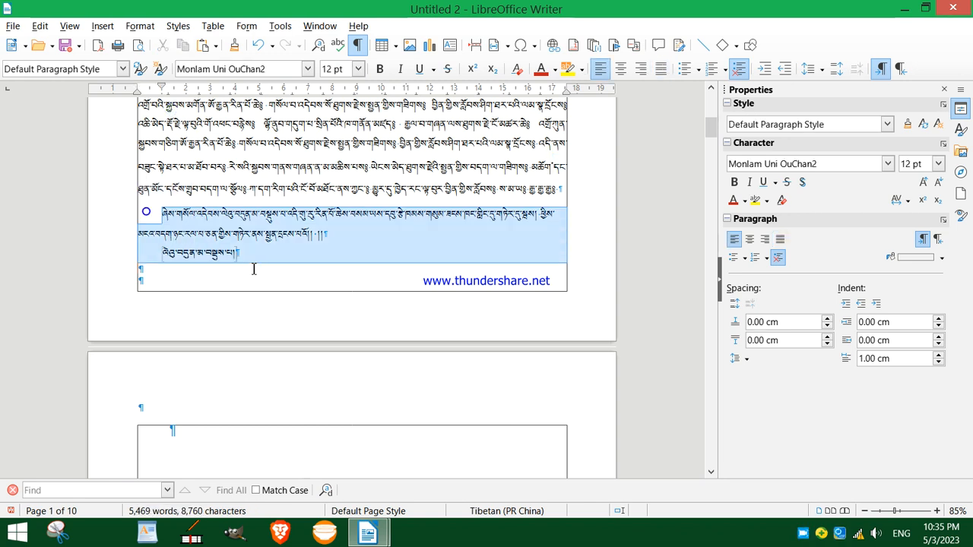
{"action": "left_click", "coordinate": [140, 26]}
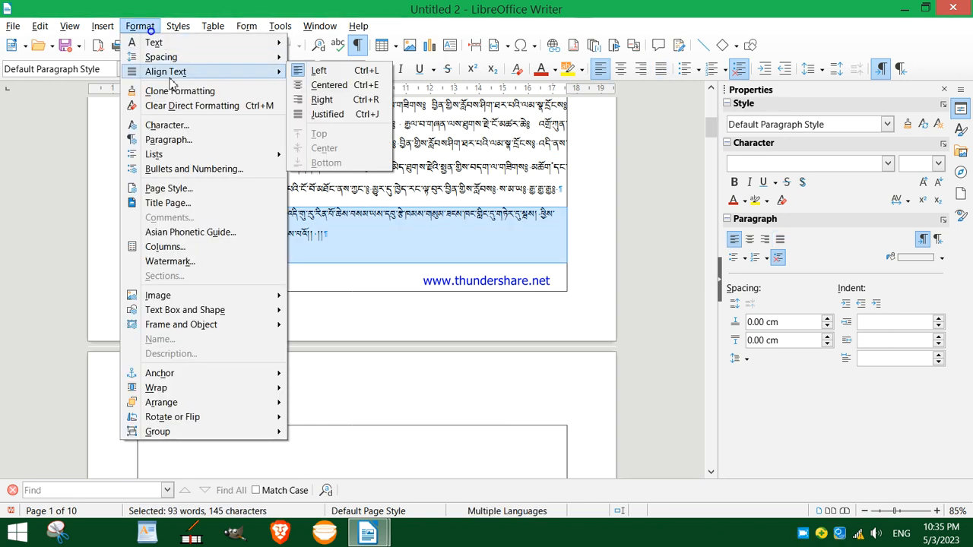
{"action": "left_click", "coordinate": [168, 104]}
{"action": "left_click", "coordinate": [230, 234]}
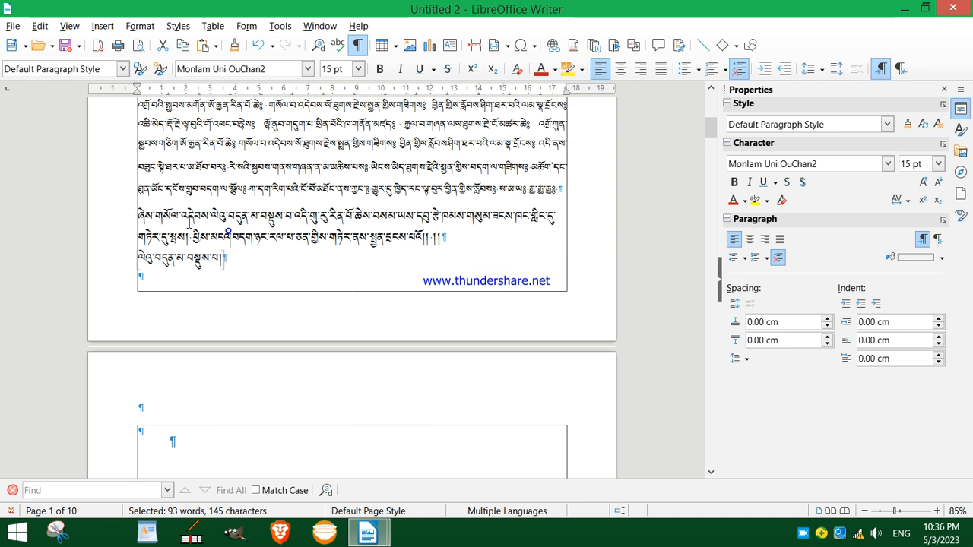
- Apply the Text Body style to the closing paragraph and to the short line beneath it
{"action": "left_click", "coordinate": [122, 68]}
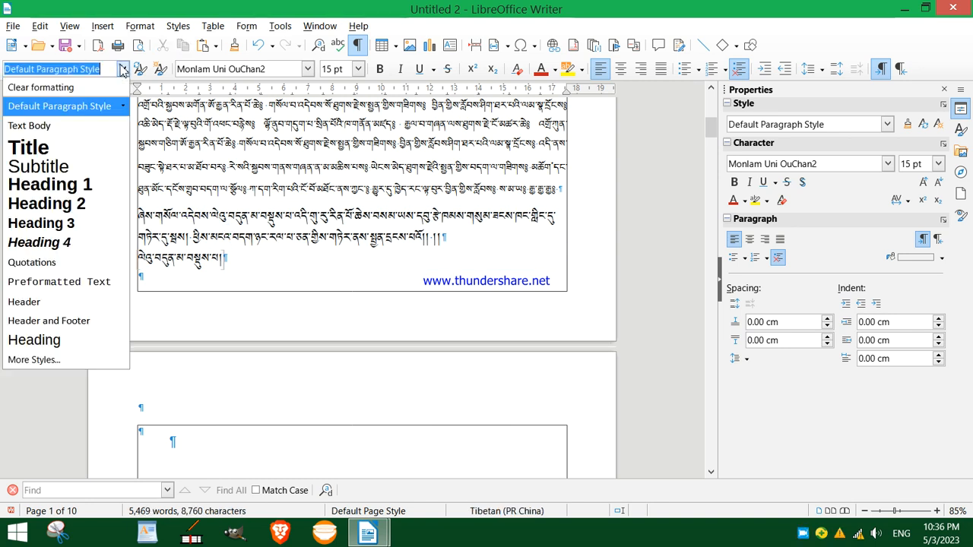
{"action": "left_click", "coordinate": [45, 125]}
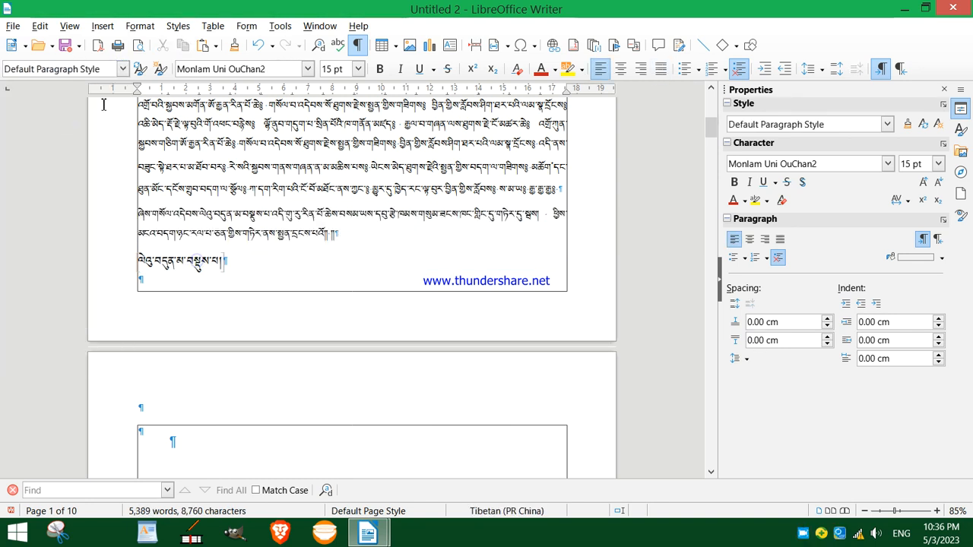
{"action": "left_click", "coordinate": [122, 71]}
{"action": "left_click", "coordinate": [60, 131]}
- Paste the copied original prayer text into the empty area of page 2
{"action": "scroll", "coordinate": [247, 249], "scroll_direction": "down", "scroll_amount": 15}
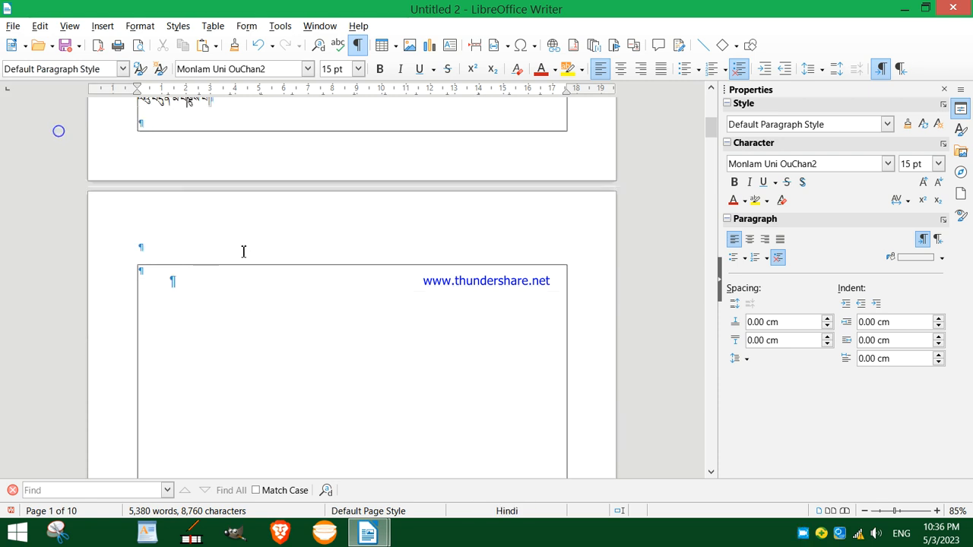
{"action": "left_click", "coordinate": [257, 245]}
{"action": "scroll", "coordinate": [258, 244], "scroll_direction": "up", "scroll_amount": 8}
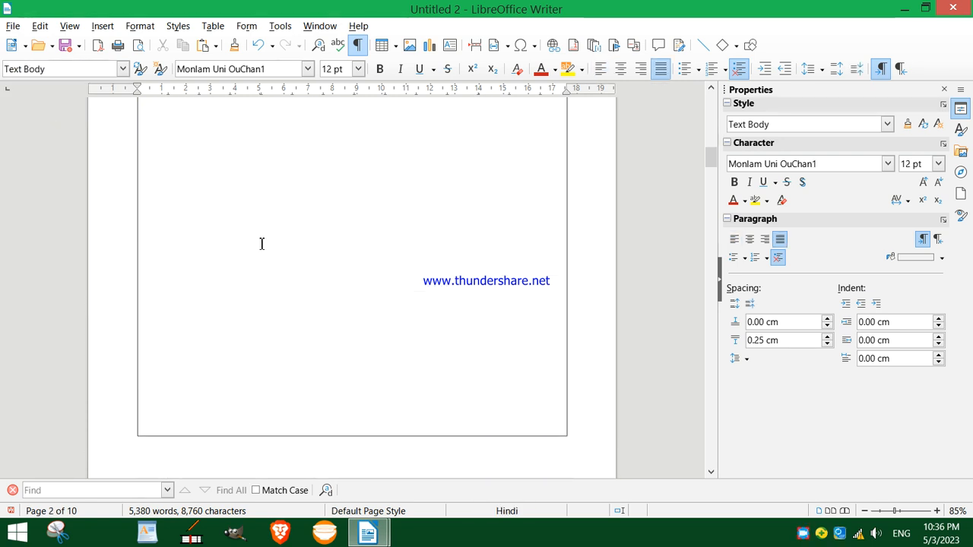
{"action": "left_click", "coordinate": [206, 221]}
{"action": "key", "text": "ctrl+v"}
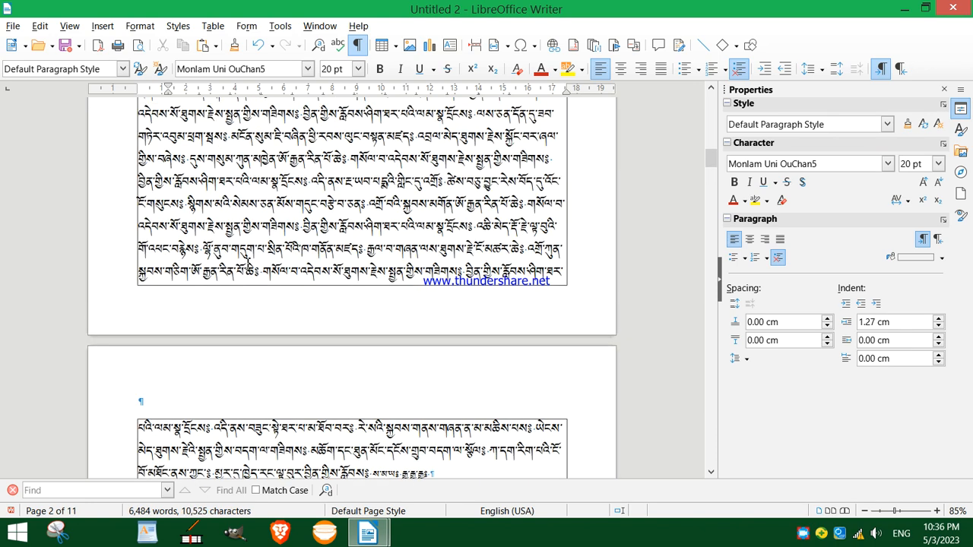
- Delete the words before བཞུགས་སོ།། in the page 2 title and apply the Heading 1 style to the rest
{"action": "left_click_drag", "start_coordinate": [171, 221], "coordinate": [388, 228]}
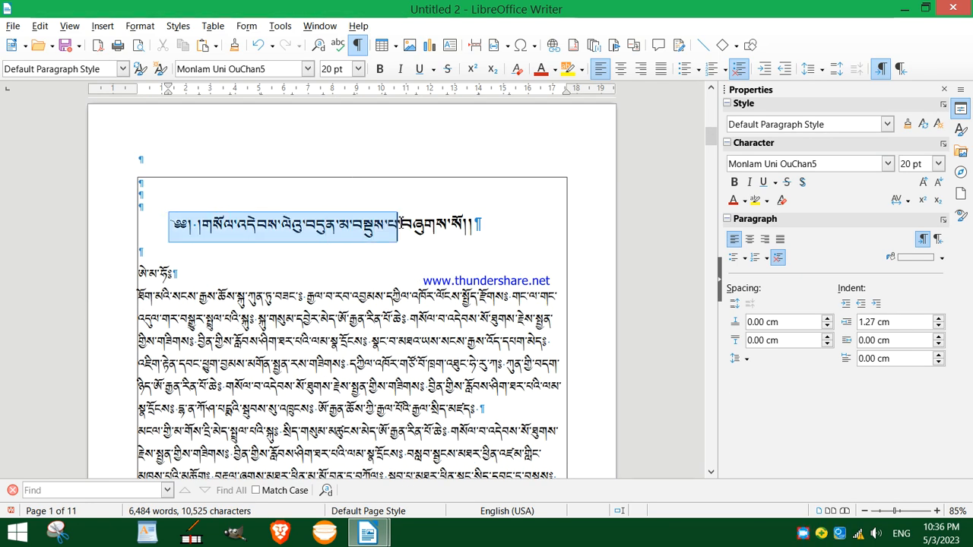
{"action": "key", "text": "Delete"}
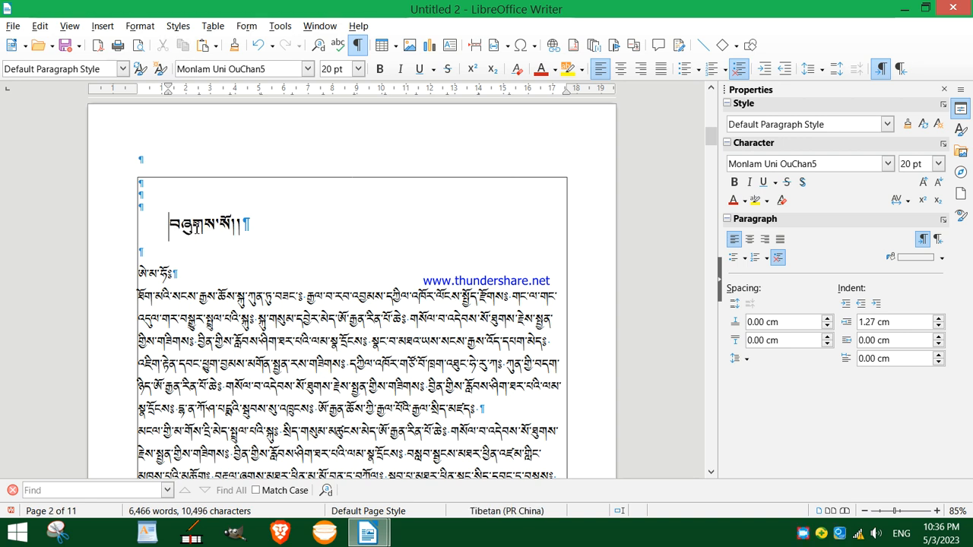
{"action": "left_click", "coordinate": [121, 68]}
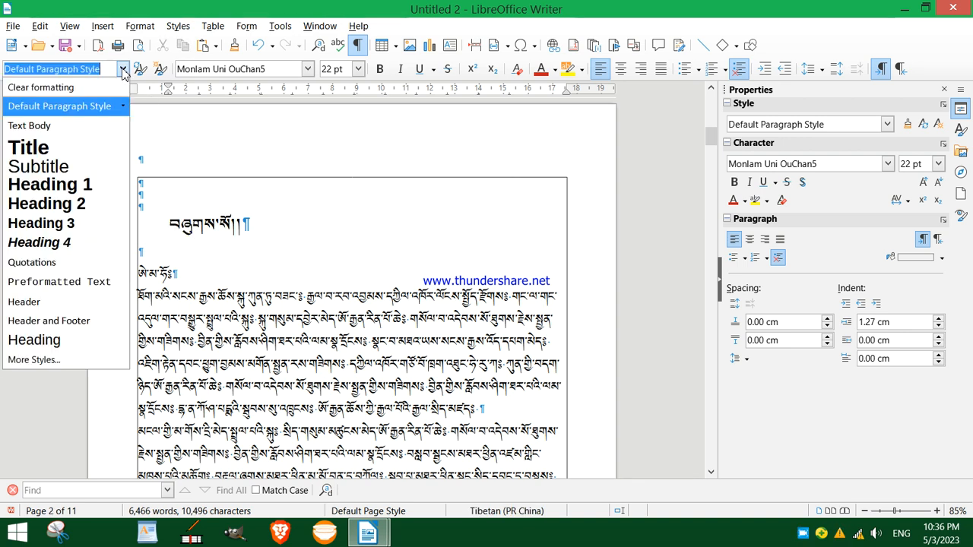
{"action": "left_click", "coordinate": [68, 184]}
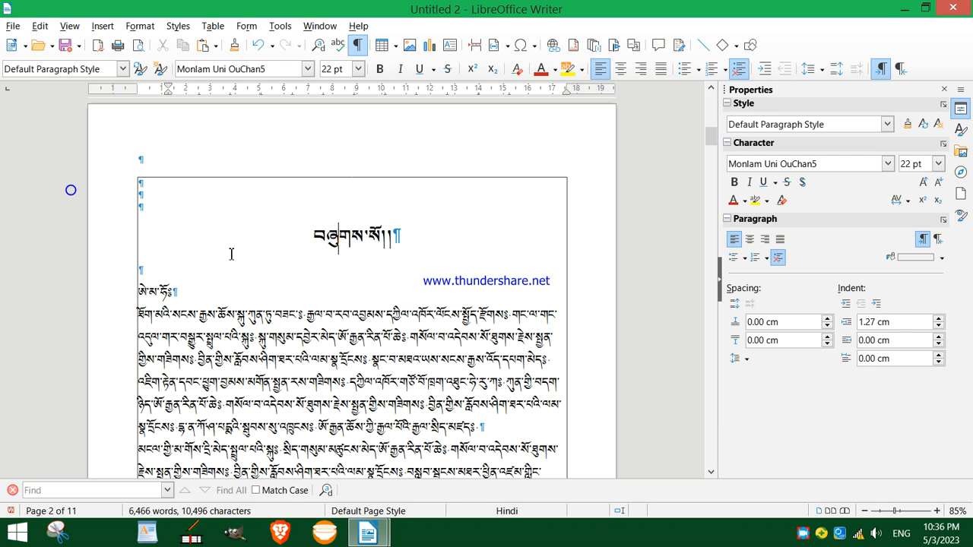
- Remove the three empty paragraphs above the བཞུགས་སོ།། heading on page 2
{"action": "left_click", "coordinate": [218, 225]}
{"action": "key", "text": "BackSpace"}
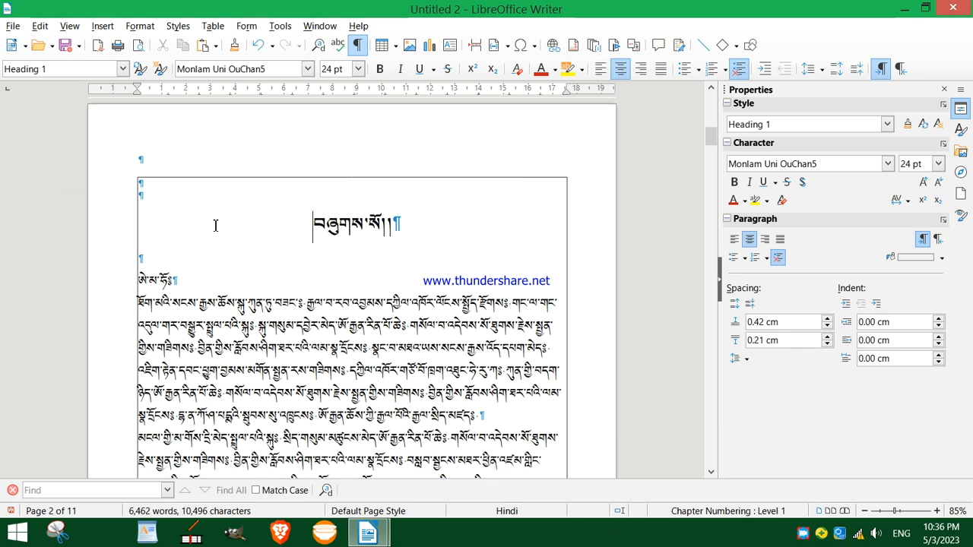
{"action": "key", "text": "BackSpace"}
{"action": "key", "text": "BackSpace"}
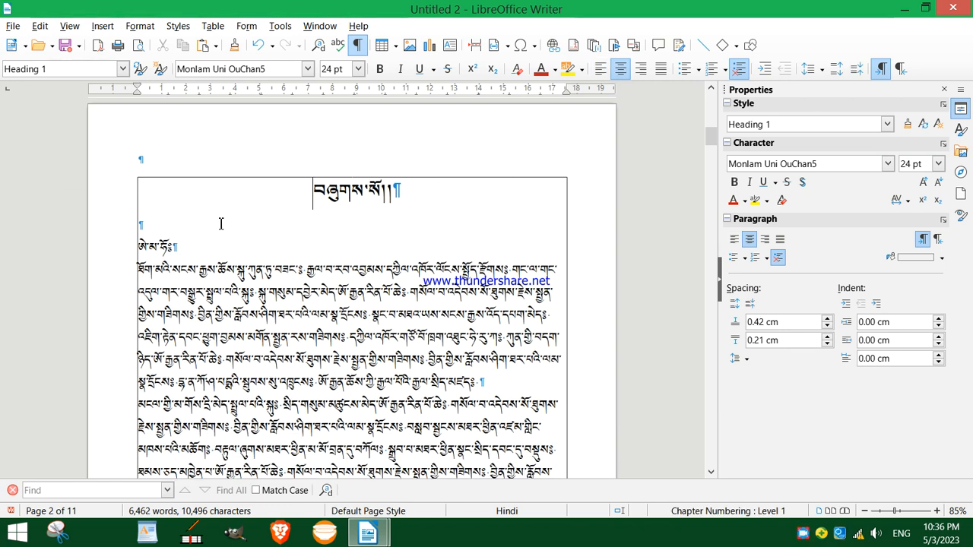
- Try the Heading 2 style on the བཞུགས་སོ།། heading, then restore Heading 1
{"action": "left_click_drag", "start_coordinate": [414, 177], "coordinate": [284, 182]}
{"action": "left_click", "coordinate": [122, 69]}
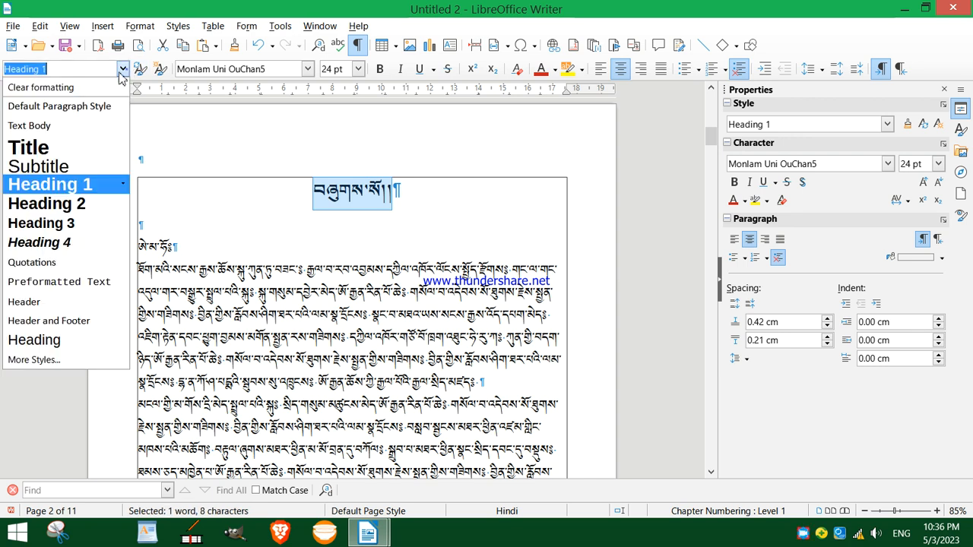
{"action": "left_click", "coordinate": [58, 203]}
{"action": "left_click", "coordinate": [122, 69]}
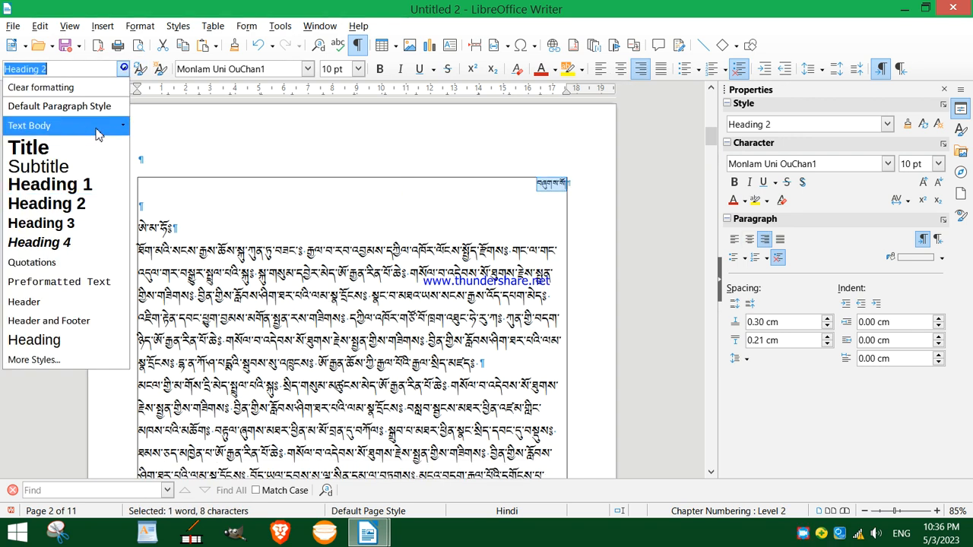
{"action": "left_click", "coordinate": [65, 182]}
{"action": "left_click", "coordinate": [295, 188]}
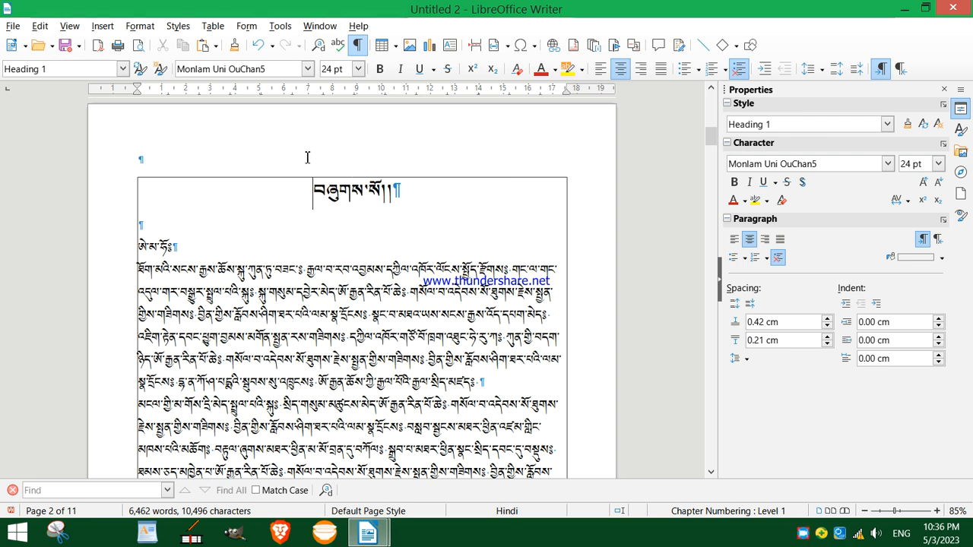
- Apply the Text Body style to the two long prayer paragraphs beneath the heading on page 2
{"action": "scroll", "coordinate": [307, 157], "scroll_direction": "down", "scroll_amount": 3}
{"action": "left_click", "coordinate": [169, 150]}
{"action": "left_click", "coordinate": [122, 69]}
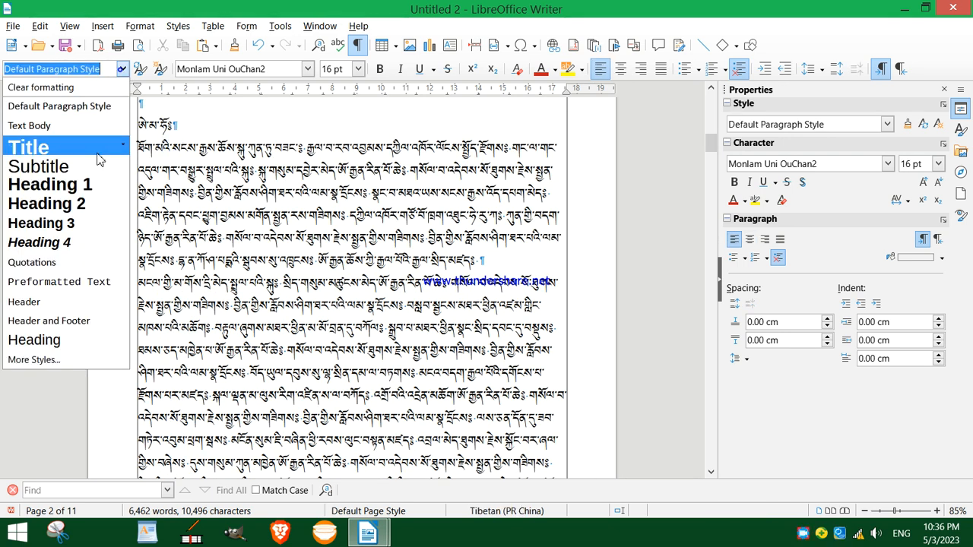
{"action": "left_click", "coordinate": [61, 126]}
{"action": "scroll", "coordinate": [251, 221], "scroll_direction": "down", "scroll_amount": 3}
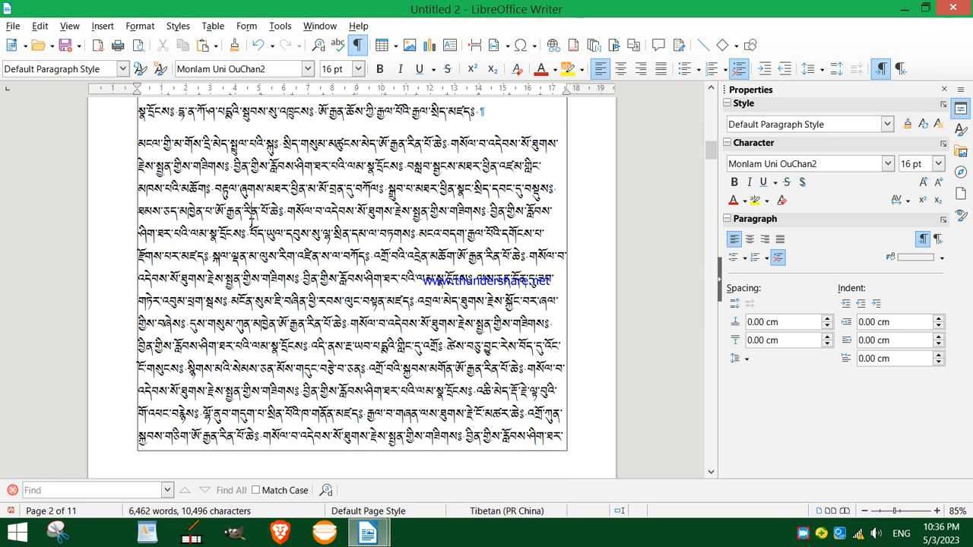
{"action": "left_click", "coordinate": [122, 69]}
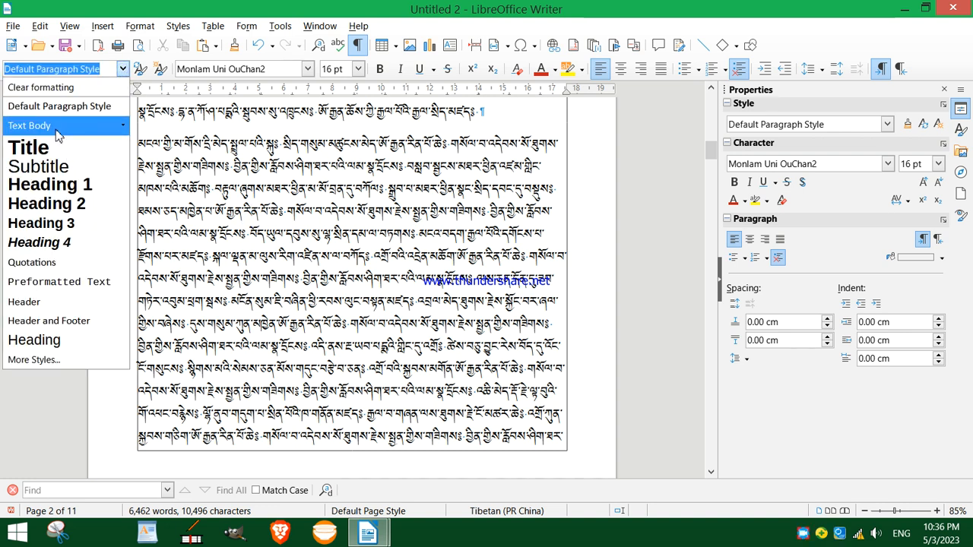
{"action": "left_click", "coordinate": [57, 126]}
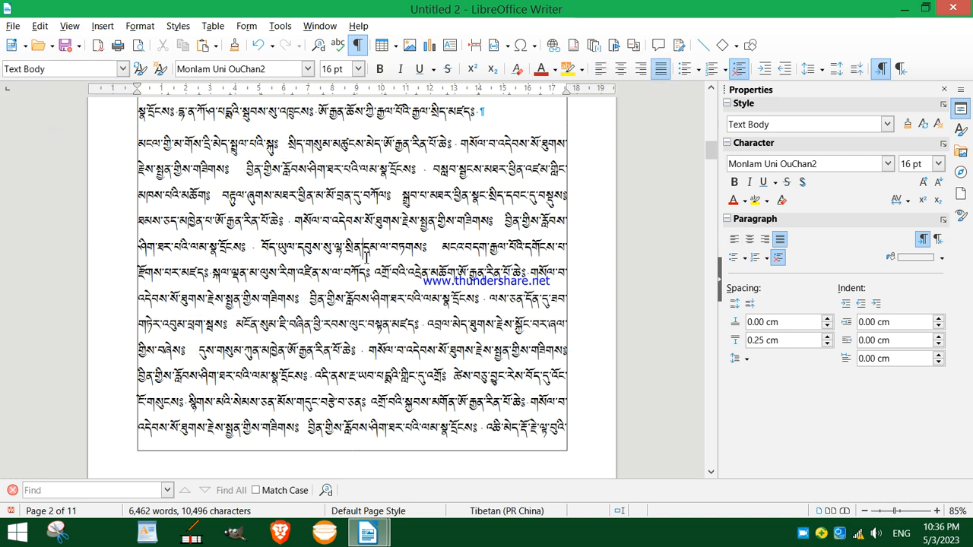
- Apply the Text Body style to the prayer's continuation on page 3 and to the second long paragraph on page 4
{"action": "scroll", "coordinate": [373, 284], "scroll_direction": "down", "scroll_amount": 5}
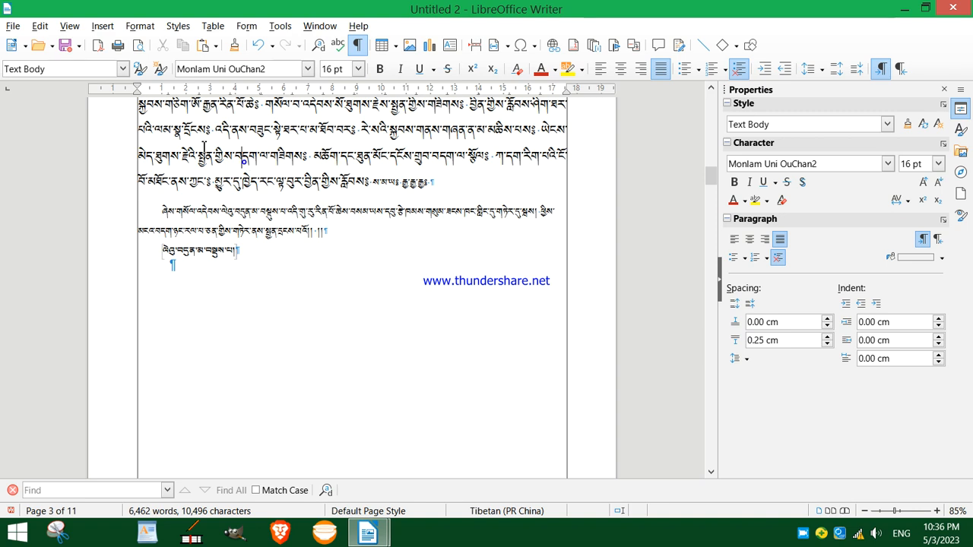
{"action": "left_click", "coordinate": [122, 69]}
{"action": "left_click", "coordinate": [78, 126]}
{"action": "scroll", "coordinate": [263, 239], "scroll_direction": "down", "scroll_amount": 5}
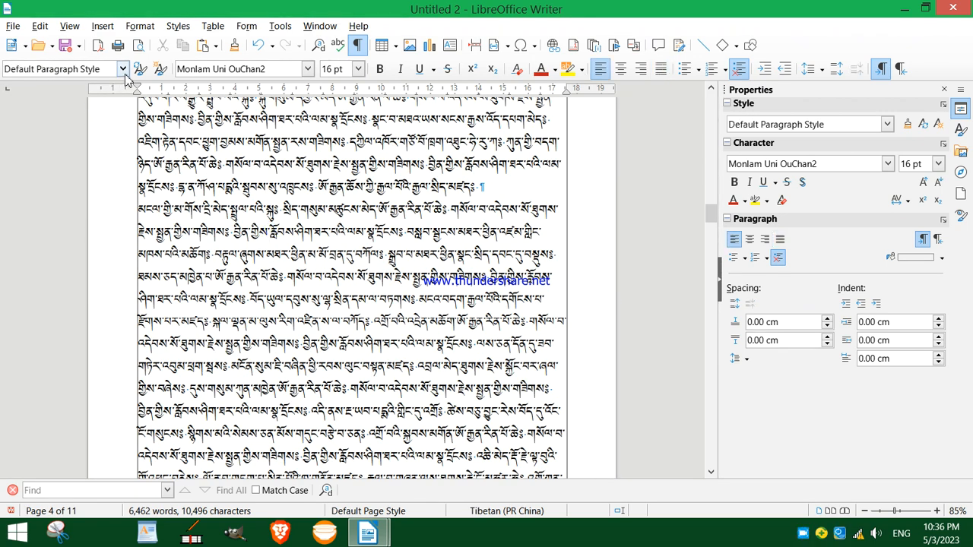
{"action": "left_click", "coordinate": [123, 70]}
{"action": "left_click", "coordinate": [67, 128]}
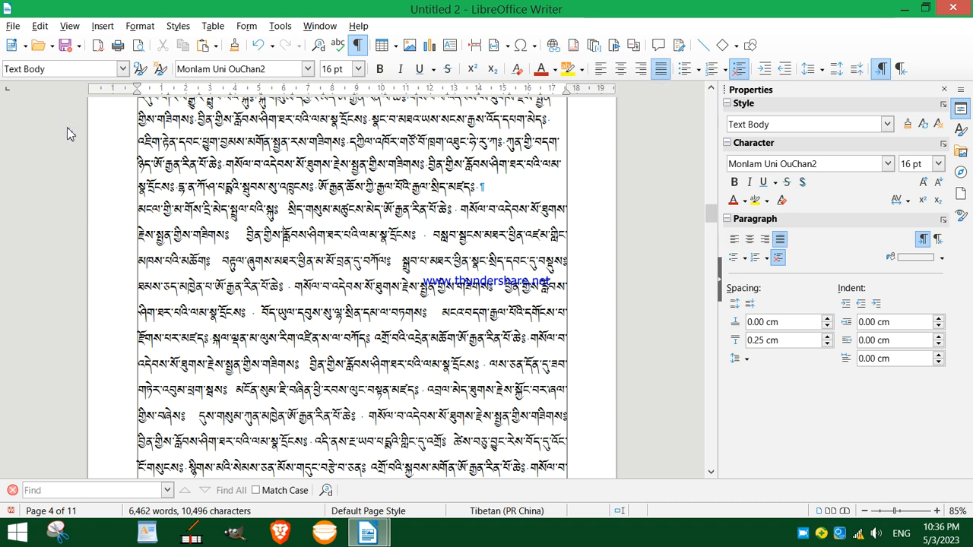
{"action": "scroll", "coordinate": [275, 228], "scroll_direction": "up", "scroll_amount": 20}
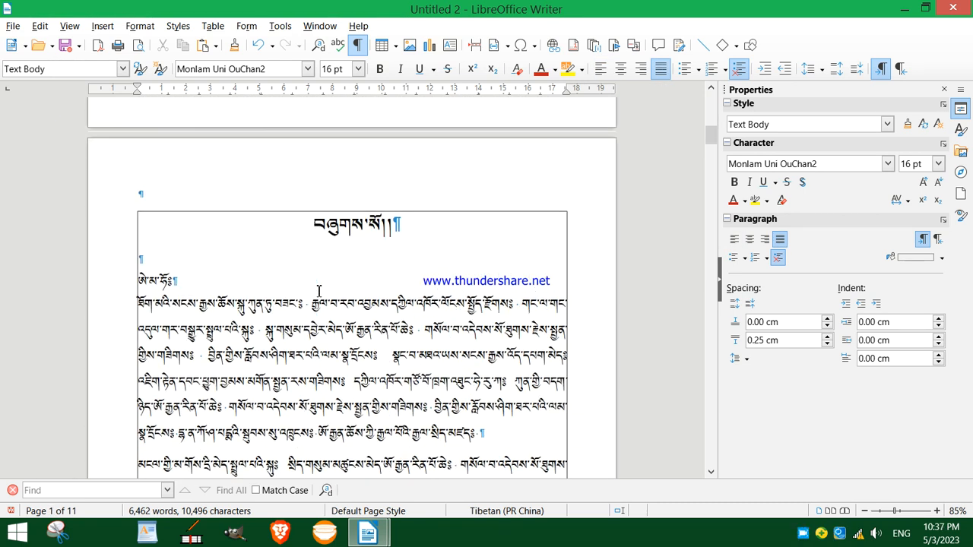
{"action": "scroll", "coordinate": [276, 222], "scroll_direction": "down", "scroll_amount": 2}
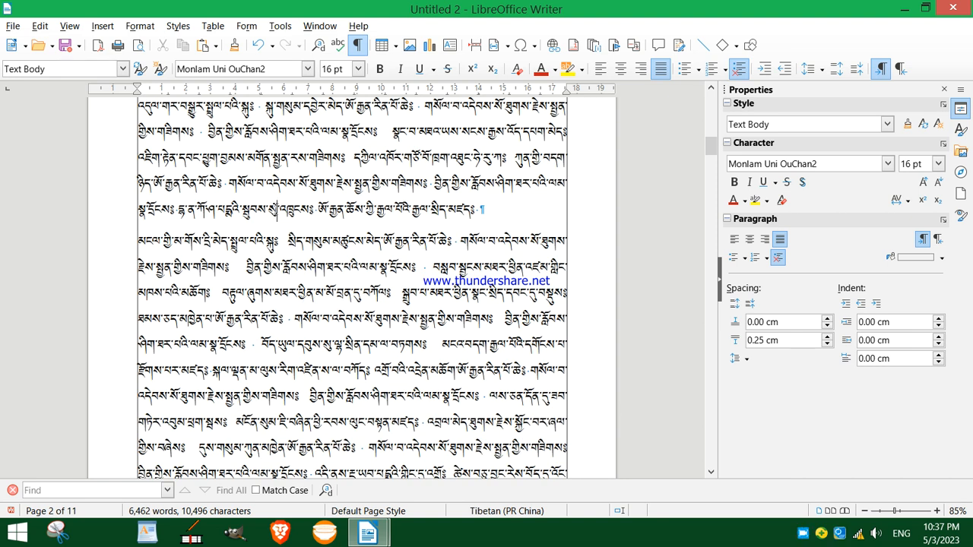
- Examine the font settings of the Text Body paragraph style and close them without changes
{"action": "left_click", "coordinate": [121, 70]}
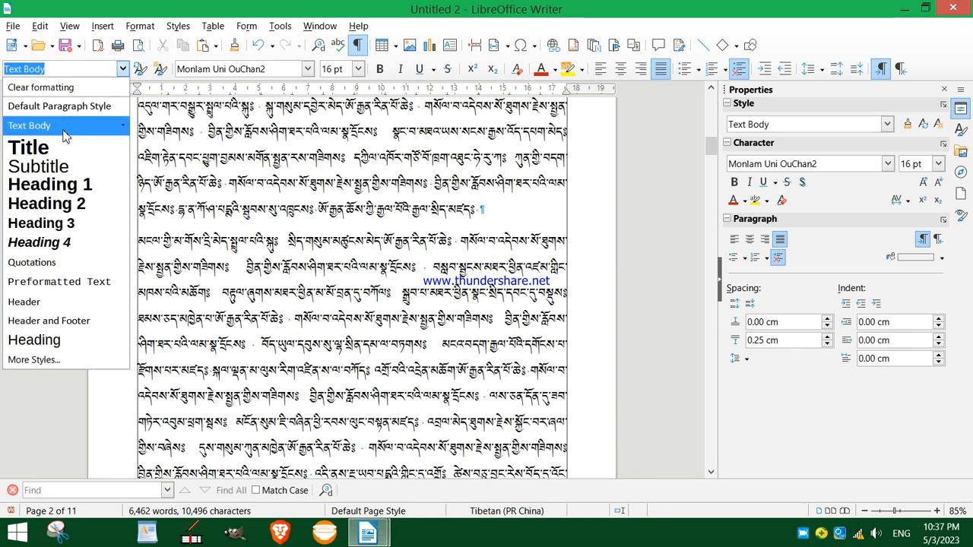
{"action": "left_click", "coordinate": [65, 128]}
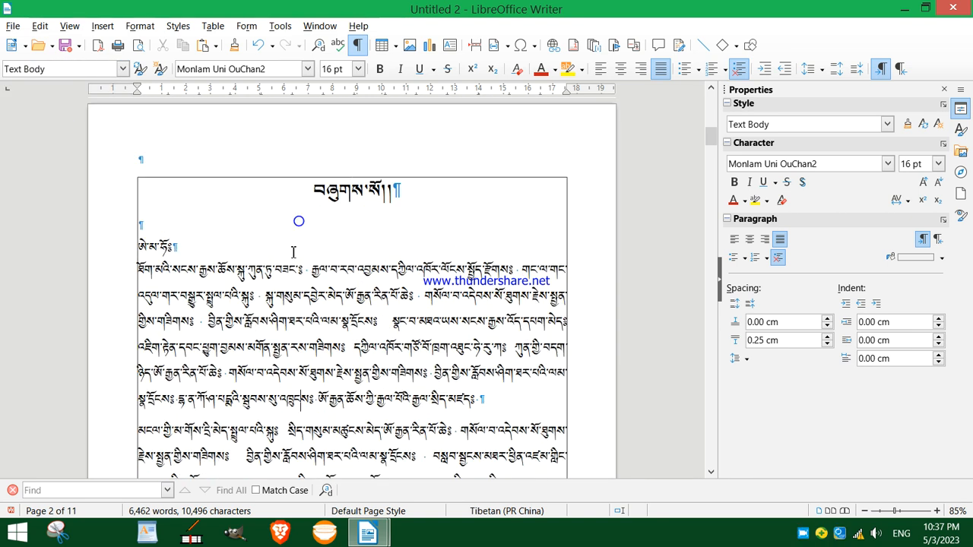
{"action": "left_click", "coordinate": [121, 70]}
{"action": "left_click", "coordinate": [120, 125]}
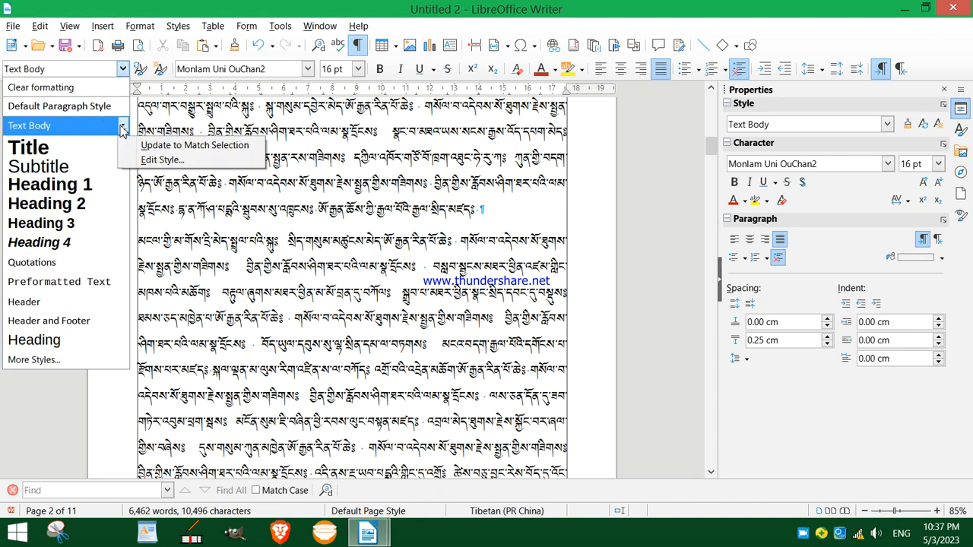
{"action": "left_click", "coordinate": [138, 160]}
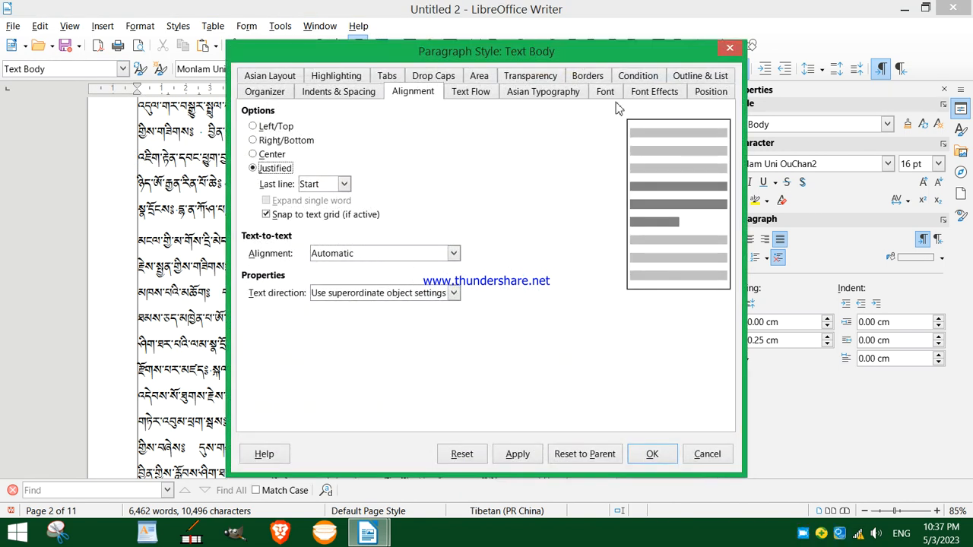
{"action": "left_click", "coordinate": [606, 92]}
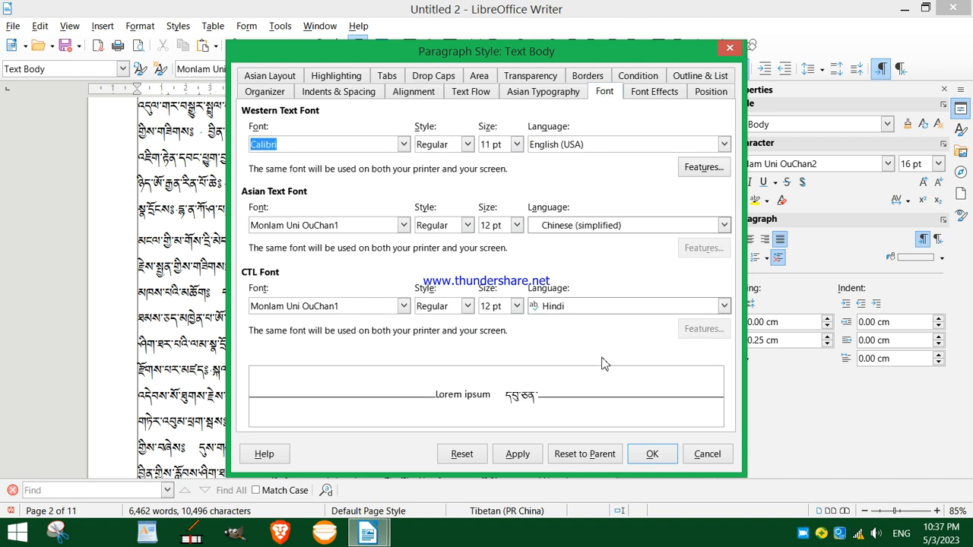
{"action": "left_click", "coordinate": [705, 454]}
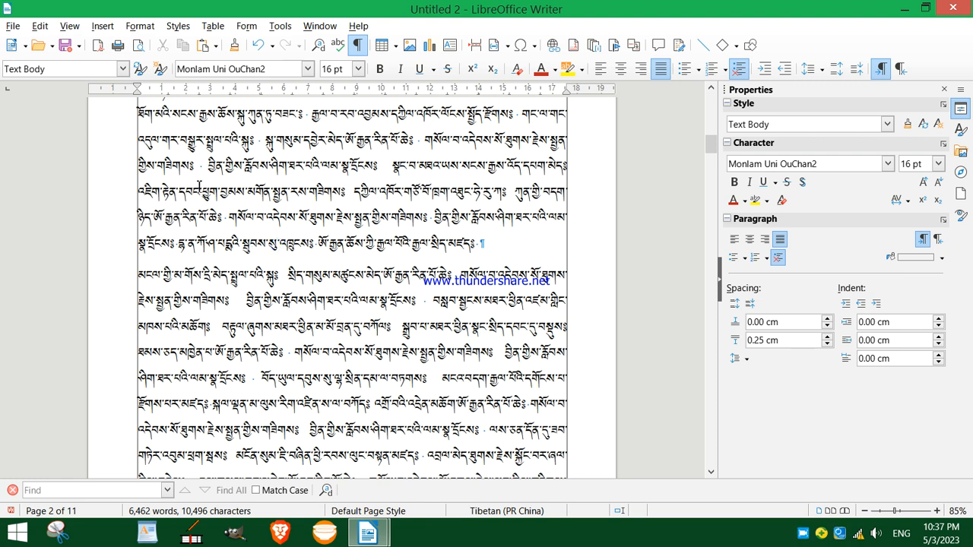
- Examine the formatting of the Tibetan prayer text across pages 2 and 3
{"action": "left_click_drag", "start_coordinate": [168, 252], "coordinate": [564, 454]}
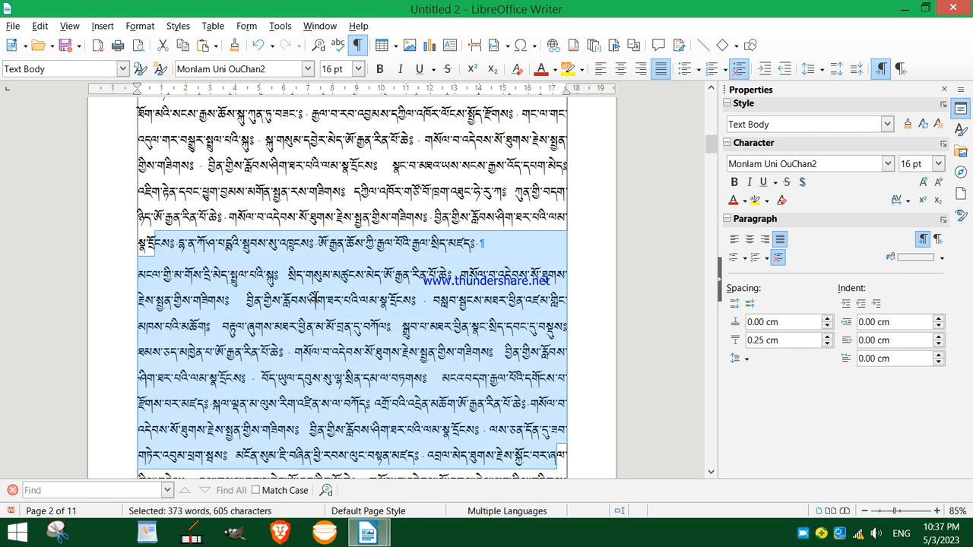
{"action": "left_click", "coordinate": [310, 302]}
{"action": "scroll", "coordinate": [312, 300], "scroll_direction": "up", "scroll_amount": 3}
{"action": "scroll", "coordinate": [313, 299], "scroll_direction": "down", "scroll_amount": 16}
{"action": "scroll", "coordinate": [313, 300], "scroll_direction": "down", "scroll_amount": 8}
{"action": "scroll", "coordinate": [316, 300], "scroll_direction": "up", "scroll_amount": 5}
{"action": "scroll", "coordinate": [319, 299], "scroll_direction": "down", "scroll_amount": 10}
{"action": "scroll", "coordinate": [322, 300], "scroll_direction": "up", "scroll_amount": 9}
{"action": "scroll", "coordinate": [325, 299], "scroll_direction": "up", "scroll_amount": 5}
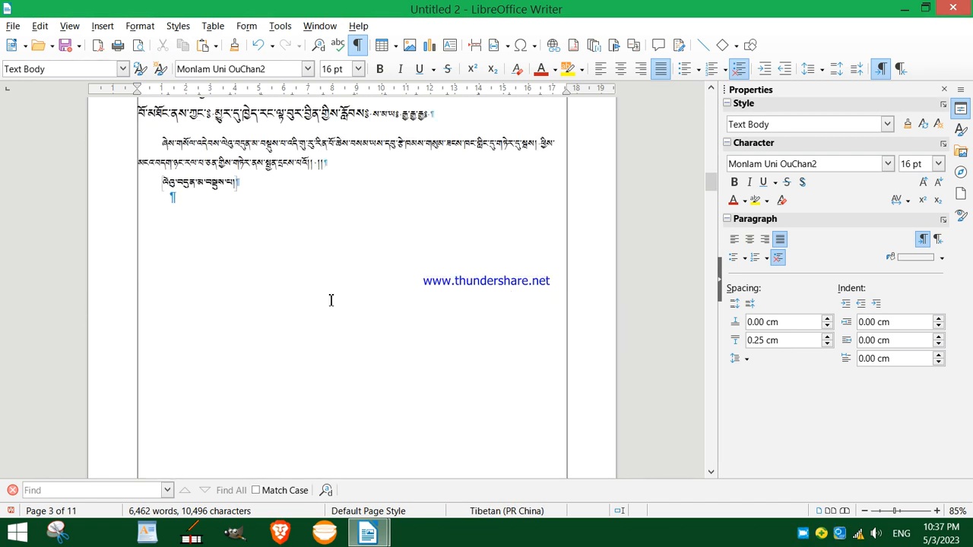
- Try to apply the Text Body style to the prayer text on pages 3 and 4, and undo the last change
{"action": "left_click", "coordinate": [122, 69]}
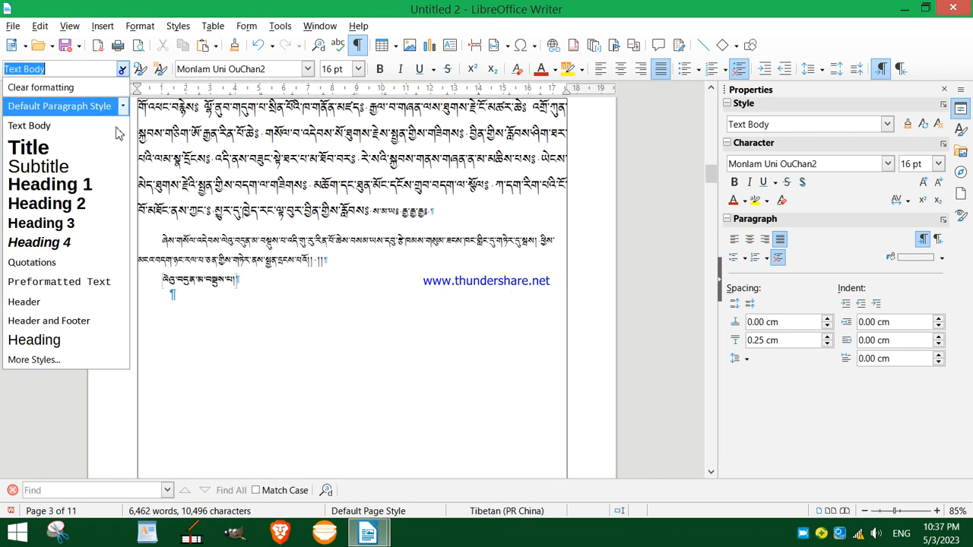
{"action": "left_click", "coordinate": [93, 133]}
{"action": "scroll", "coordinate": [300, 271], "scroll_direction": "down", "scroll_amount": 5}
{"action": "scroll", "coordinate": [300, 272], "scroll_direction": "down", "scroll_amount": 10}
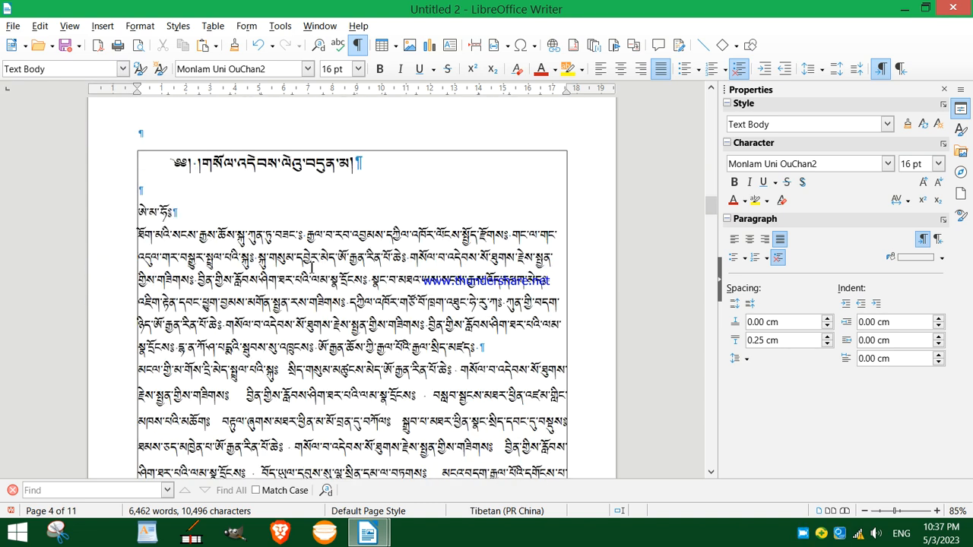
{"action": "left_click", "coordinate": [122, 68]}
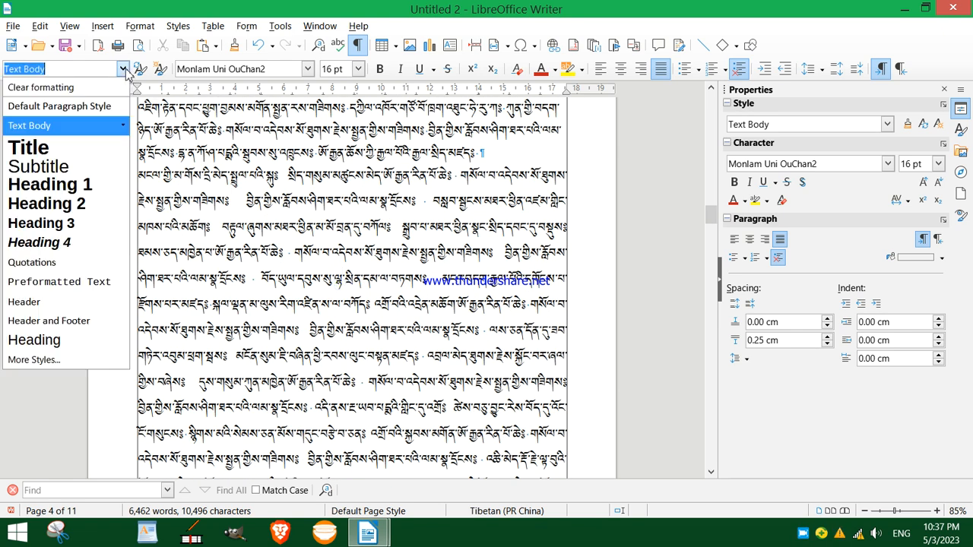
{"action": "left_click", "coordinate": [82, 127]}
{"action": "scroll", "coordinate": [259, 277], "scroll_direction": "up", "scroll_amount": 3}
{"action": "key", "text": "ctrl+z"}
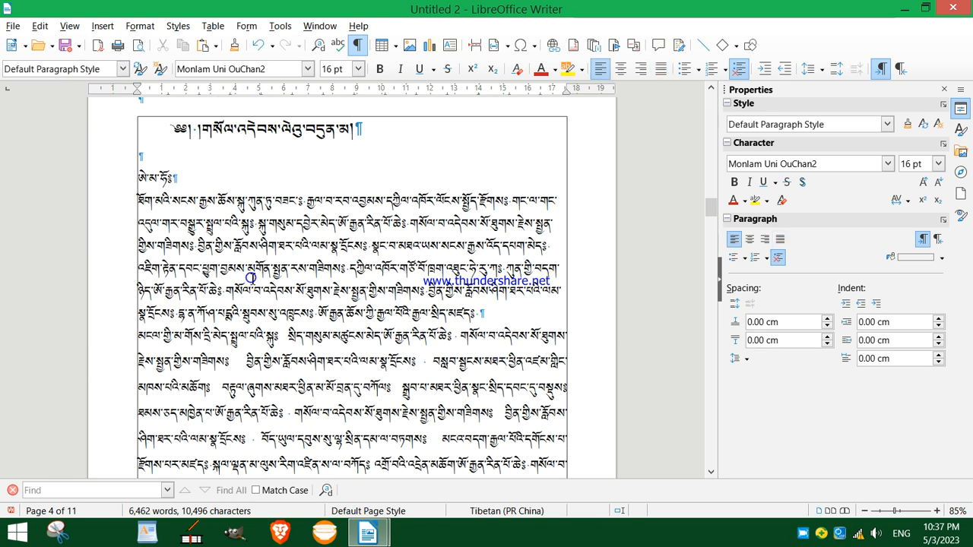
- Clear the direct formatting from the prayer text on page 4, from its opening line to the end of the long paragraph
{"action": "key", "text": "ctrl+a"}
{"action": "left_click", "coordinate": [266, 277]}
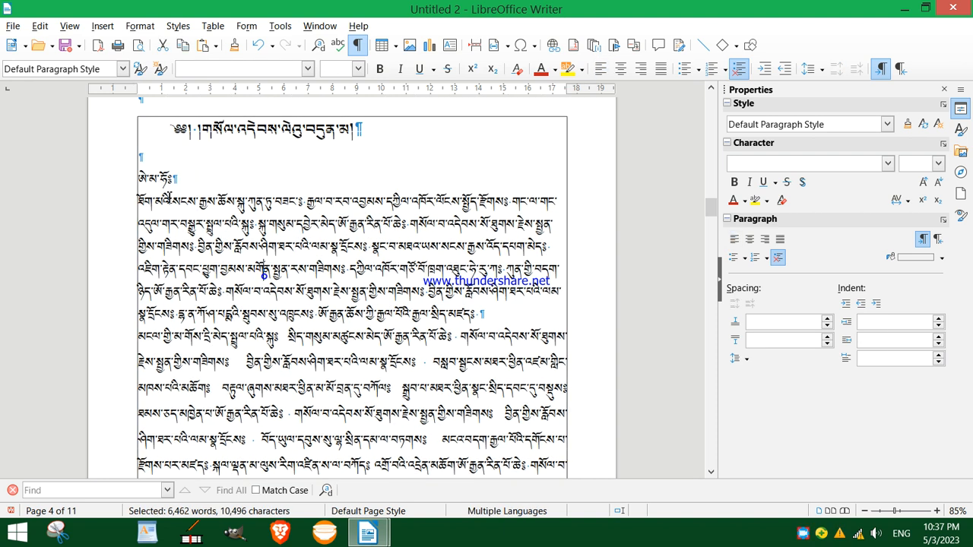
{"action": "left_click_drag", "start_coordinate": [136, 173], "coordinate": [562, 408]}
{"action": "key", "text": "ctrl+m"}
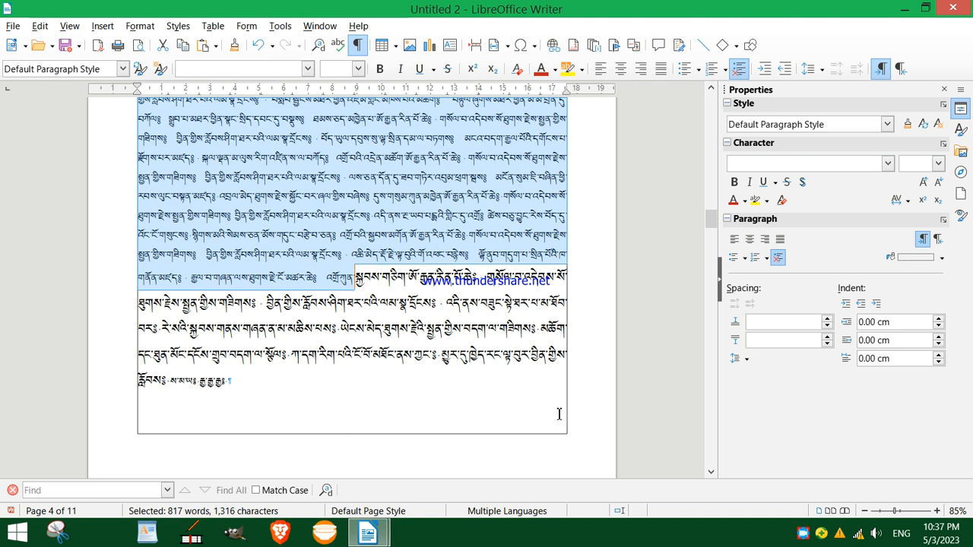
{"action": "left_click", "coordinate": [557, 414]}
{"action": "left_click_drag", "start_coordinate": [197, 256], "coordinate": [418, 398]}
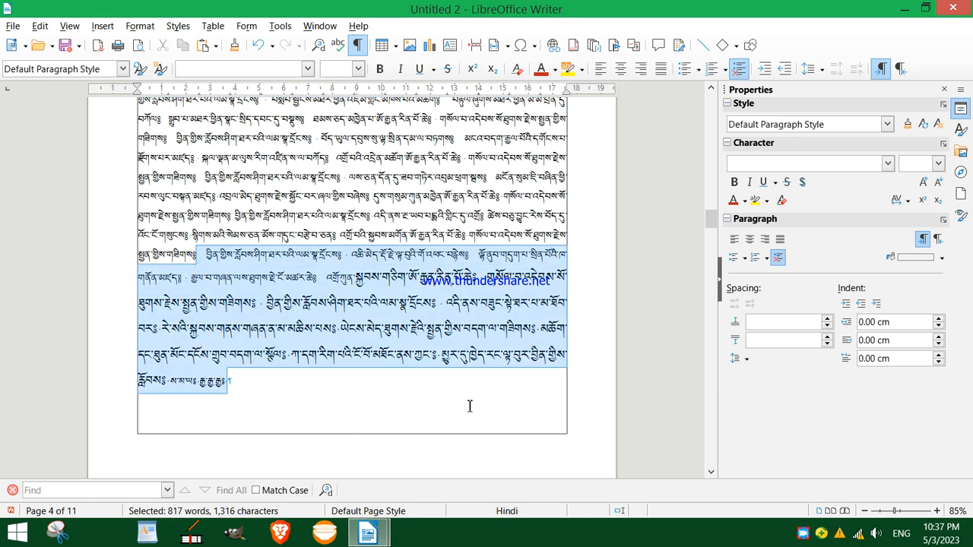
{"action": "key", "text": "ctrl+m"}
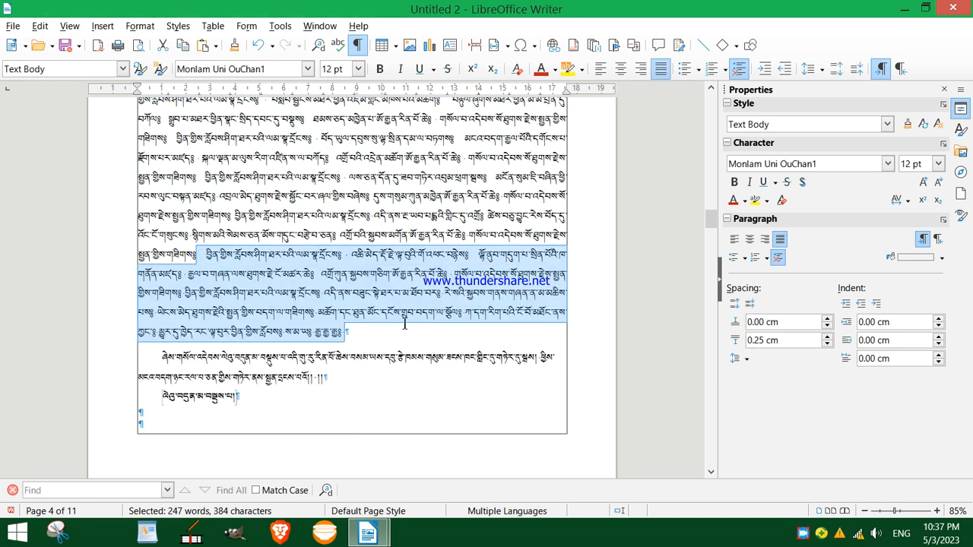
- Apply the Text Body style to the short closing line below the colophon on page 4
{"action": "left_click", "coordinate": [402, 323]}
{"action": "scroll", "coordinate": [332, 295], "scroll_direction": "down", "scroll_amount": 3}
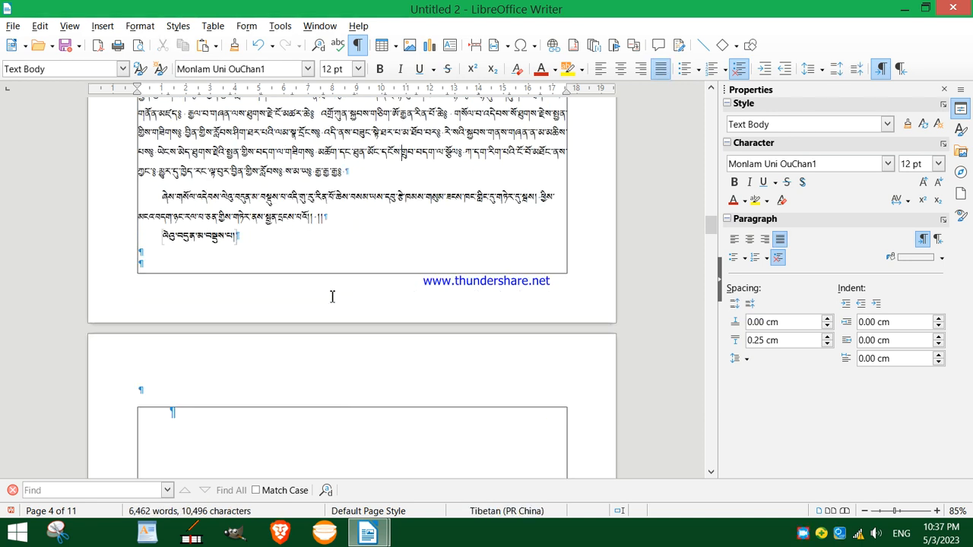
{"action": "left_click", "coordinate": [205, 238]}
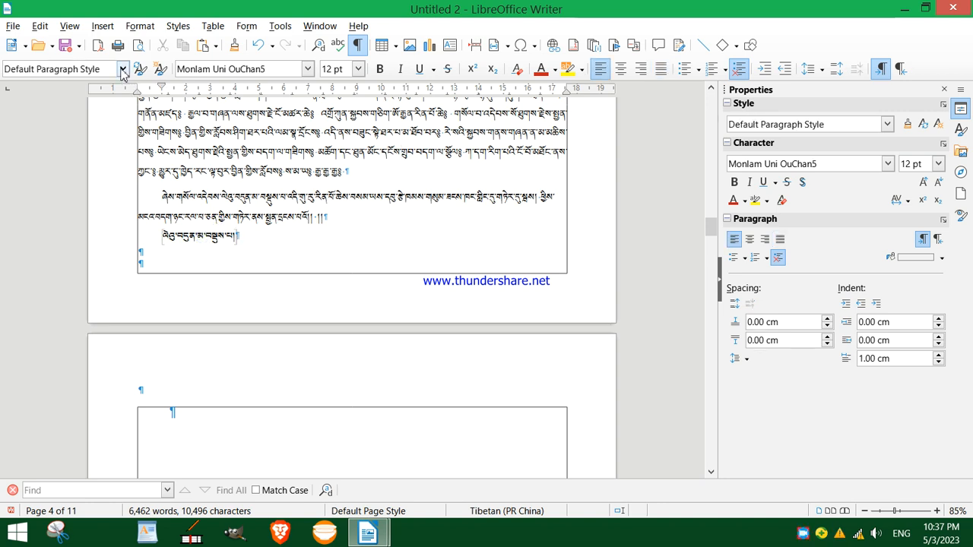
{"action": "left_click", "coordinate": [121, 69]}
{"action": "left_click", "coordinate": [35, 125]}
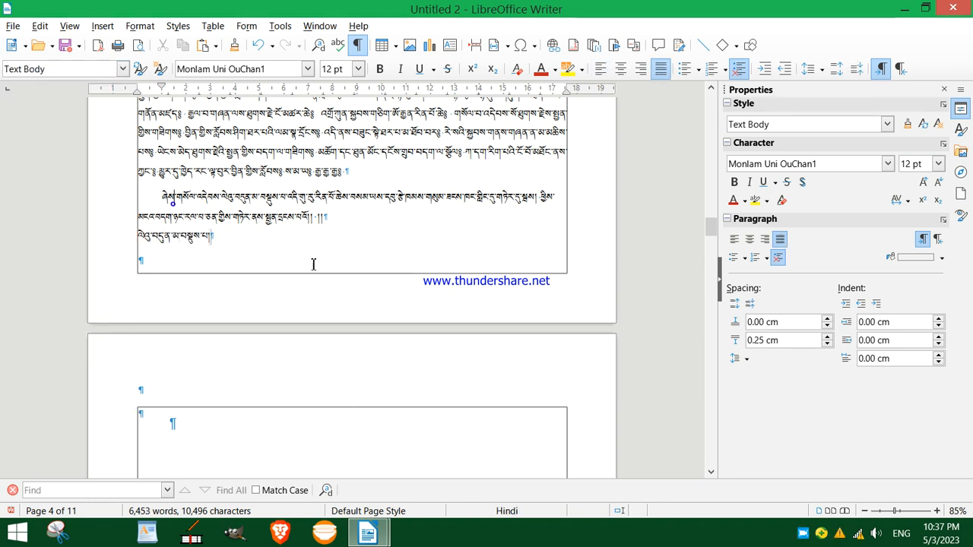
- Apply the Text Body style to the opening line and first paragraph under the title on page 4
{"action": "scroll", "coordinate": [313, 265], "scroll_direction": "up", "scroll_amount": 9}
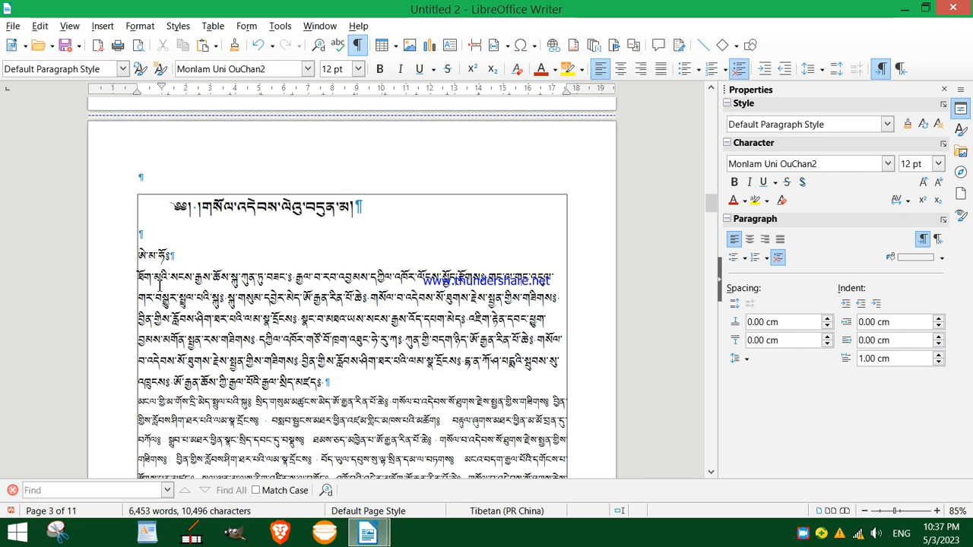
{"action": "left_click_drag", "start_coordinate": [141, 272], "coordinate": [328, 369]}
{"action": "left_click", "coordinate": [243, 321]}
{"action": "left_click_drag", "start_coordinate": [133, 252], "coordinate": [397, 375]}
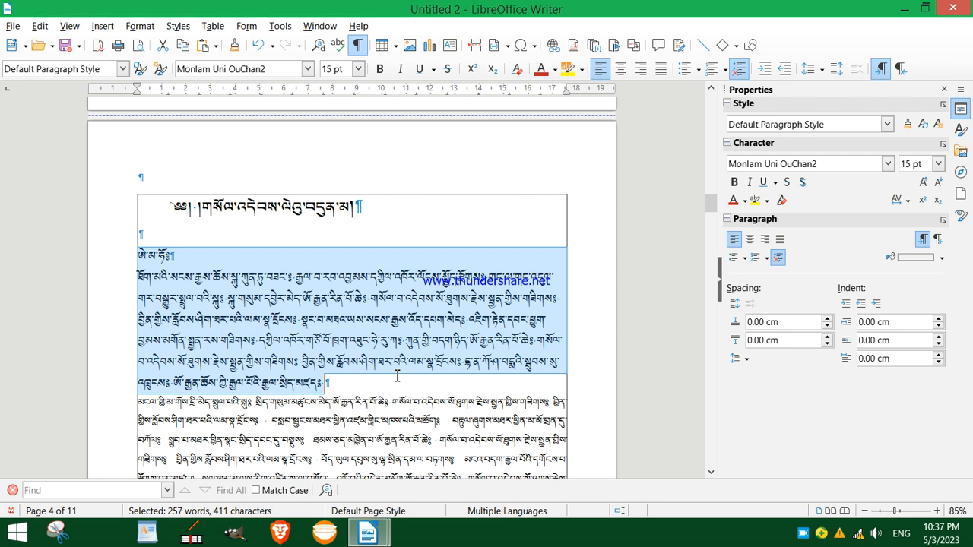
{"action": "scroll", "coordinate": [332, 341], "scroll_direction": "up", "scroll_amount": 1}
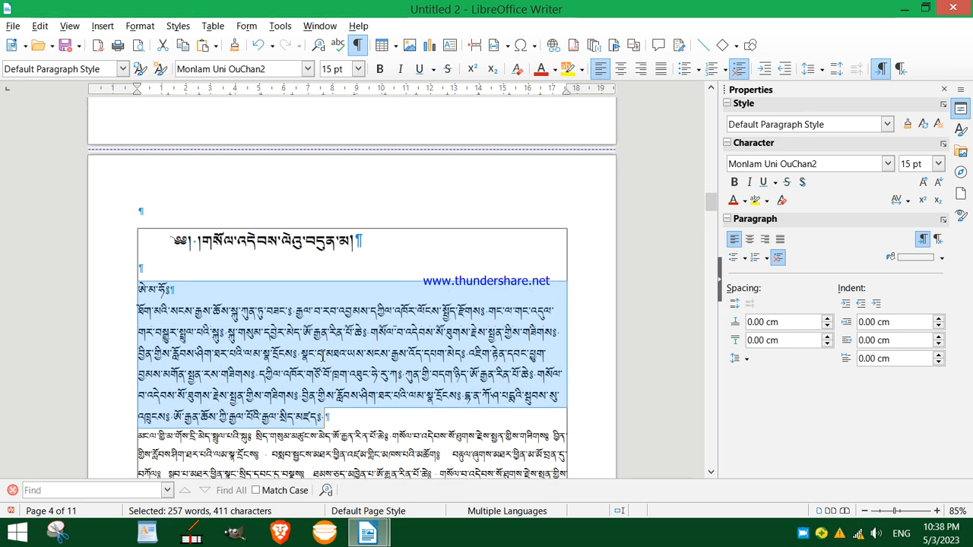
{"action": "left_click", "coordinate": [122, 69]}
{"action": "left_click", "coordinate": [69, 117]}
{"action": "left_click", "coordinate": [121, 68]}
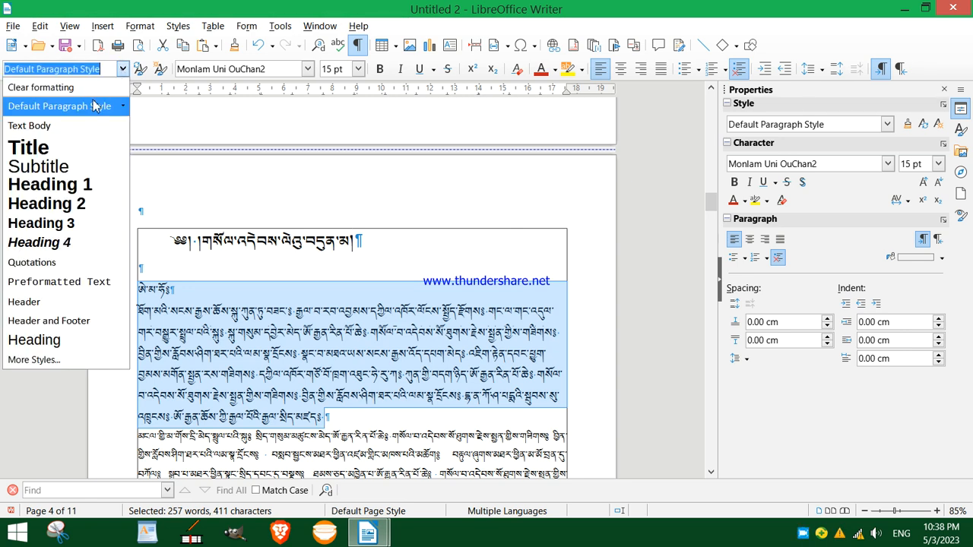
{"action": "left_click", "coordinate": [55, 122]}
{"action": "left_click", "coordinate": [223, 272]}
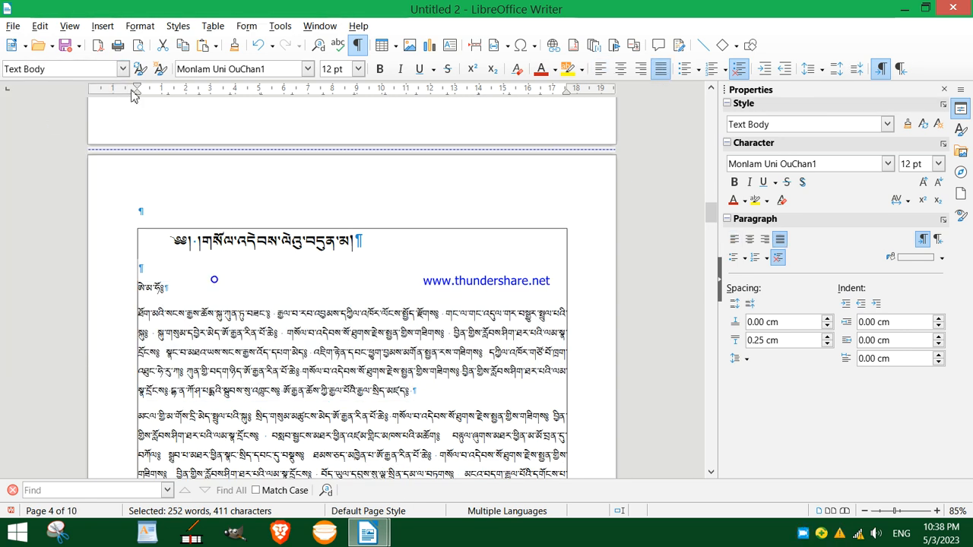
{"action": "left_click", "coordinate": [122, 69]}
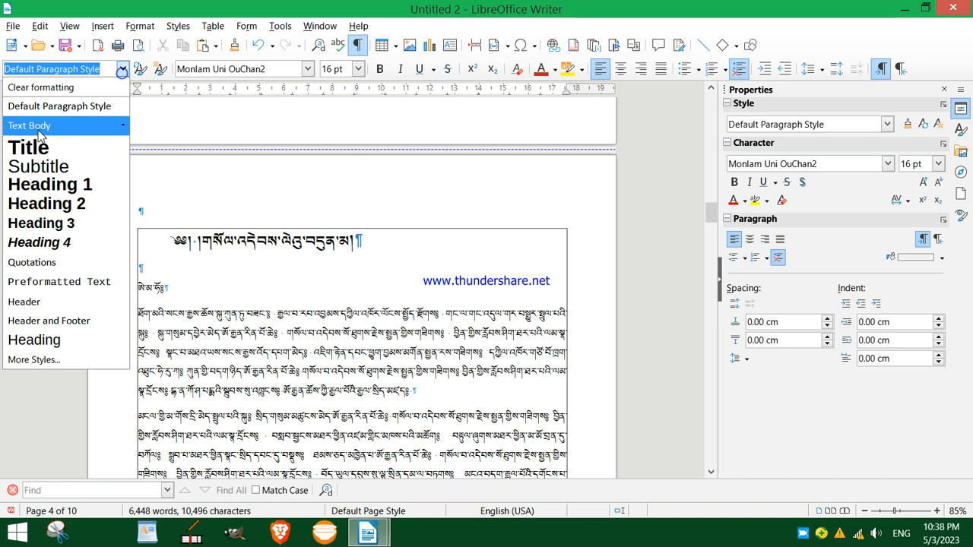
{"action": "left_click", "coordinate": [235, 314]}
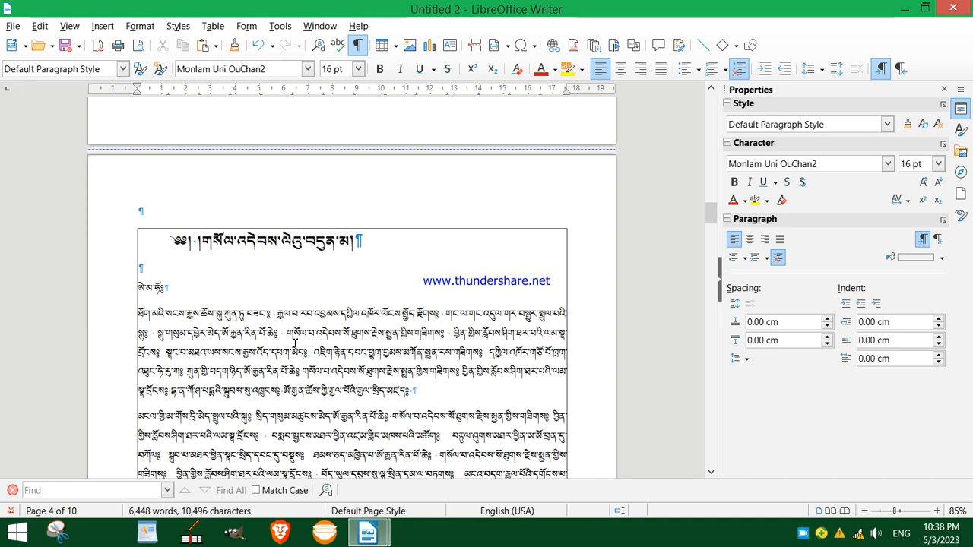
- Indent the start of the second prayer paragraph on page 4 with a tab
{"action": "scroll", "coordinate": [295, 343], "scroll_direction": "down", "scroll_amount": 3}
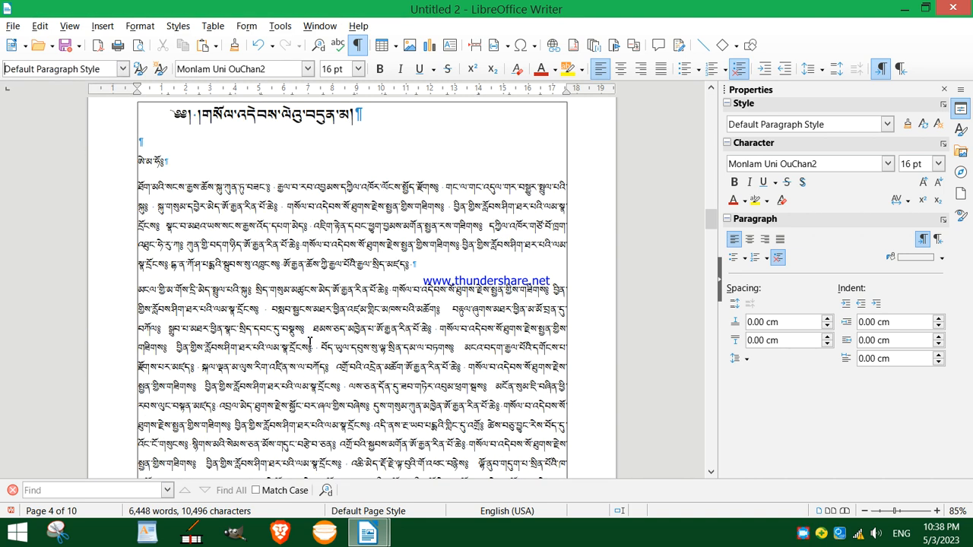
{"action": "left_click", "coordinate": [134, 291]}
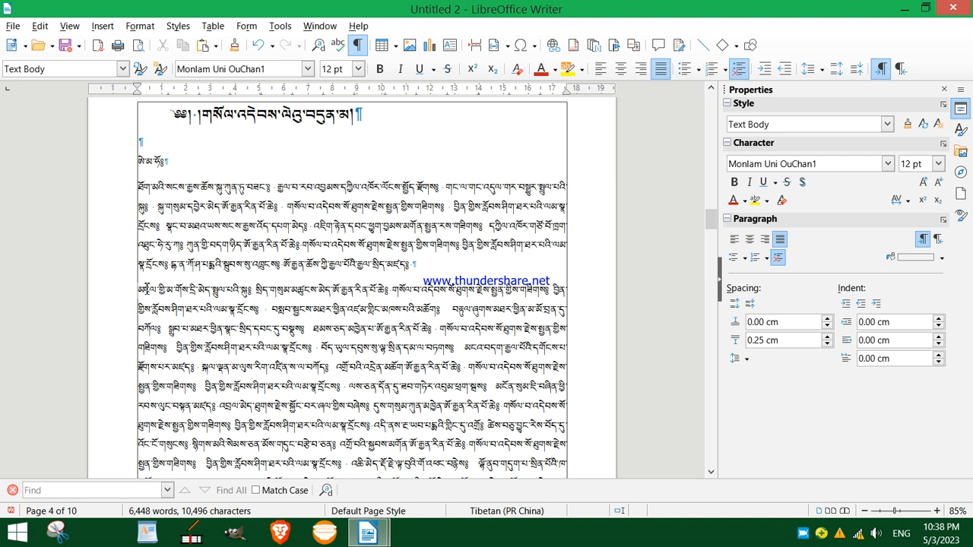
{"action": "key", "text": "Tab"}
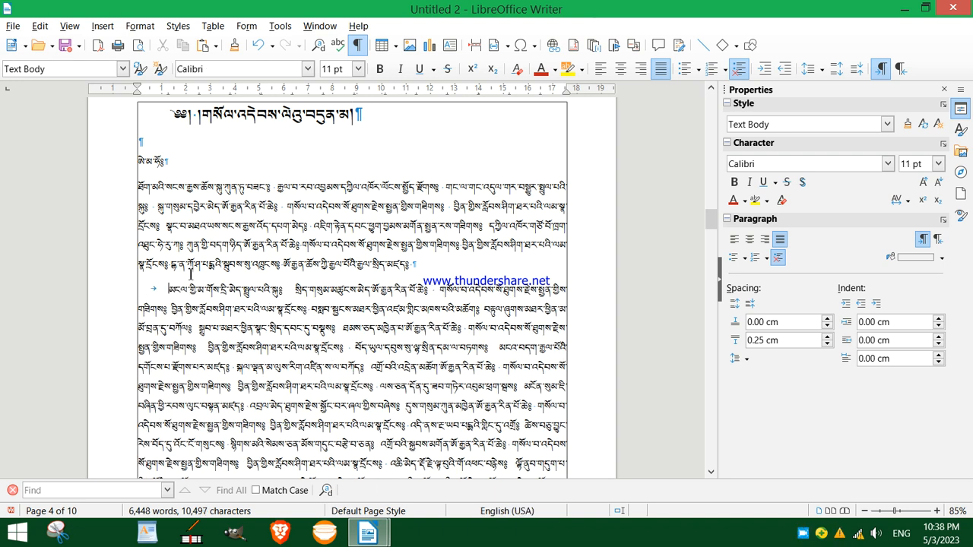
- Edit the Text Body paragraph style so the spacing below paragraphs is 0.00 cm
{"action": "left_click", "coordinate": [200, 299]}
{"action": "left_click", "coordinate": [122, 68]}
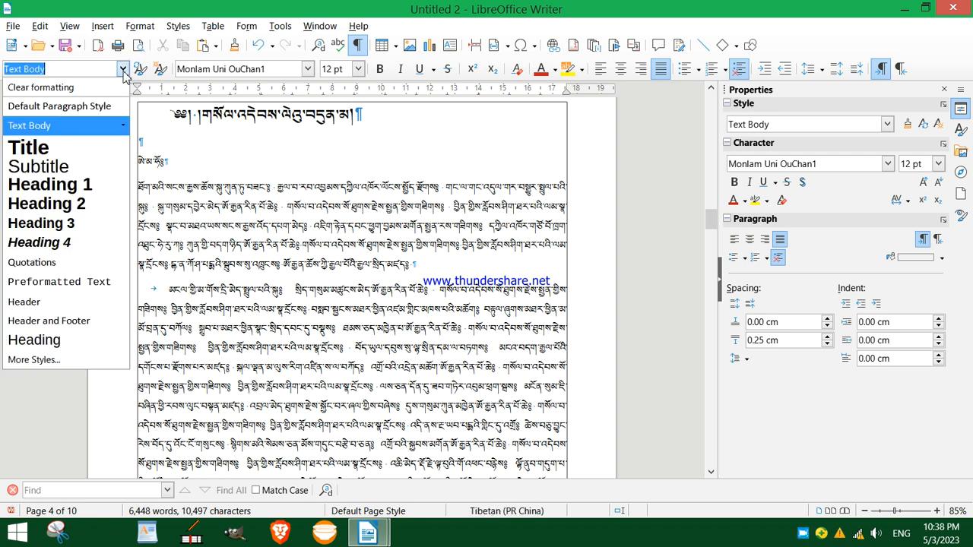
{"action": "left_click", "coordinate": [122, 126]}
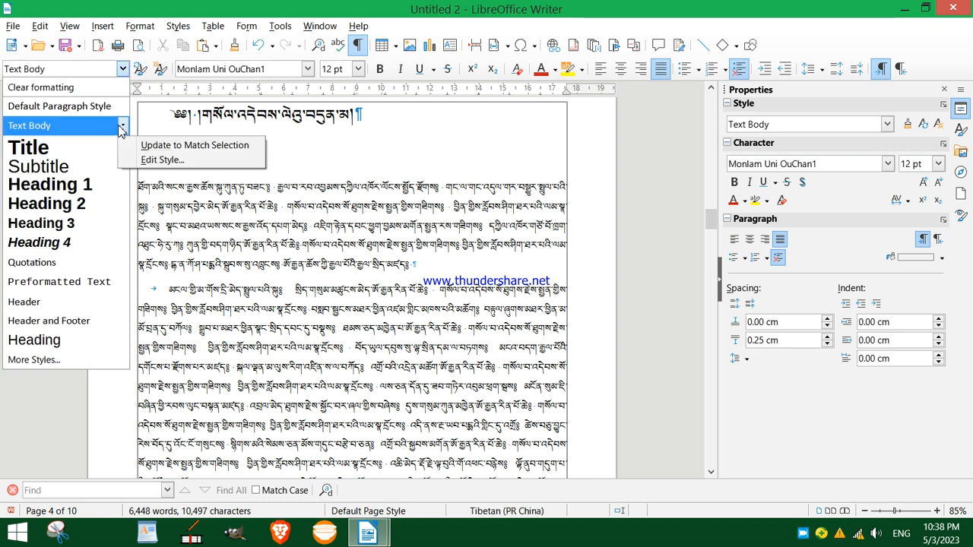
{"action": "left_click", "coordinate": [155, 160]}
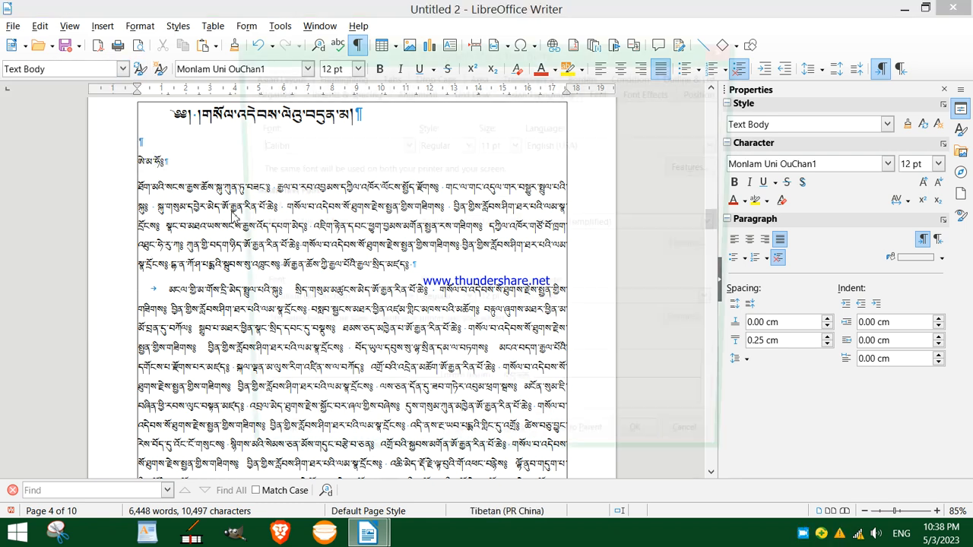
{"action": "left_click", "coordinate": [355, 92]}
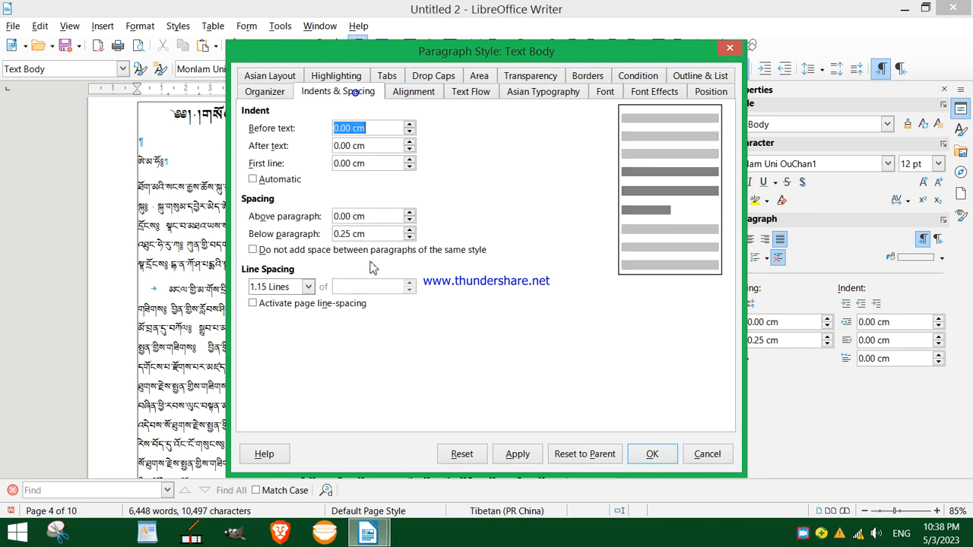
{"action": "left_click_drag", "start_coordinate": [353, 235], "coordinate": [308, 230]}
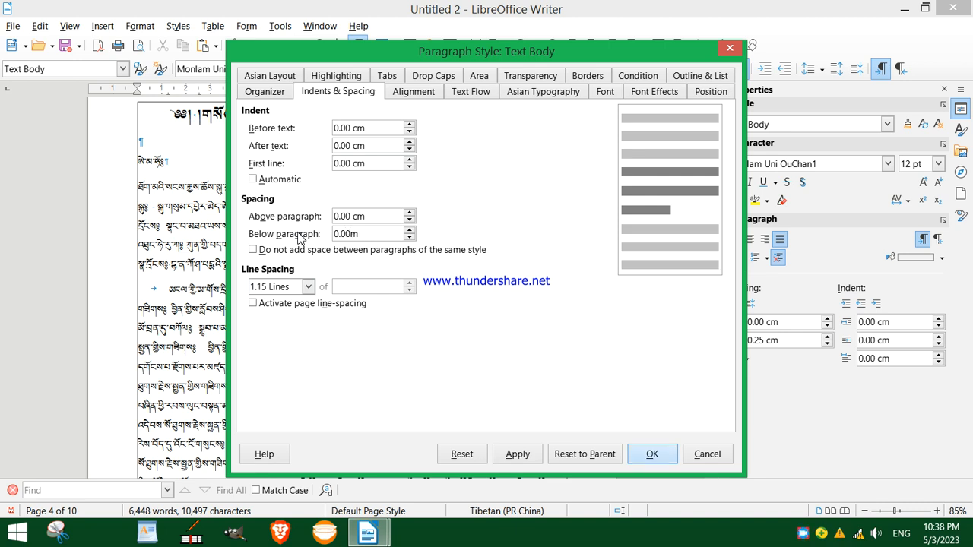
{"action": "key", "text": "Return"}
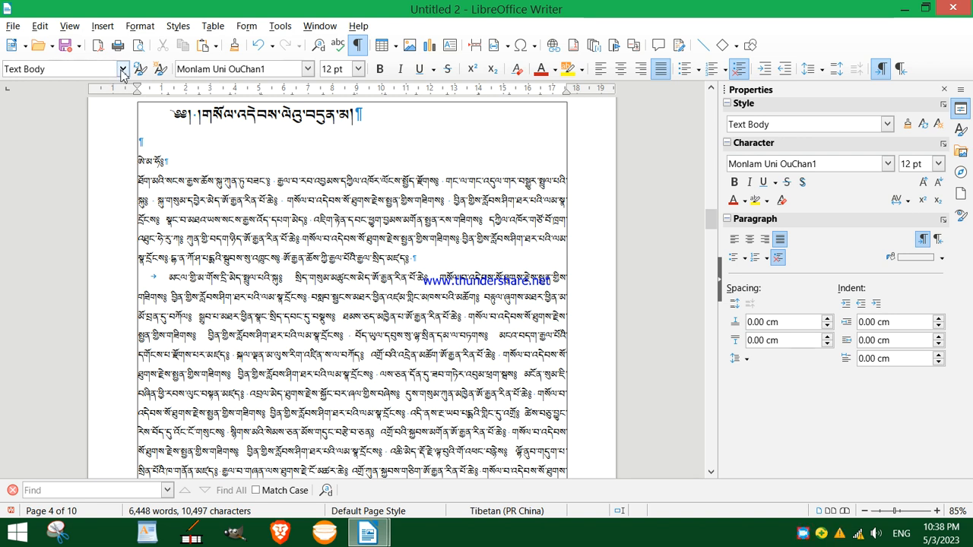
- Edit the Text Body paragraph style with its line spacing set to 1.15 Lines
{"action": "left_click", "coordinate": [123, 68]}
{"action": "left_click", "coordinate": [124, 125]}
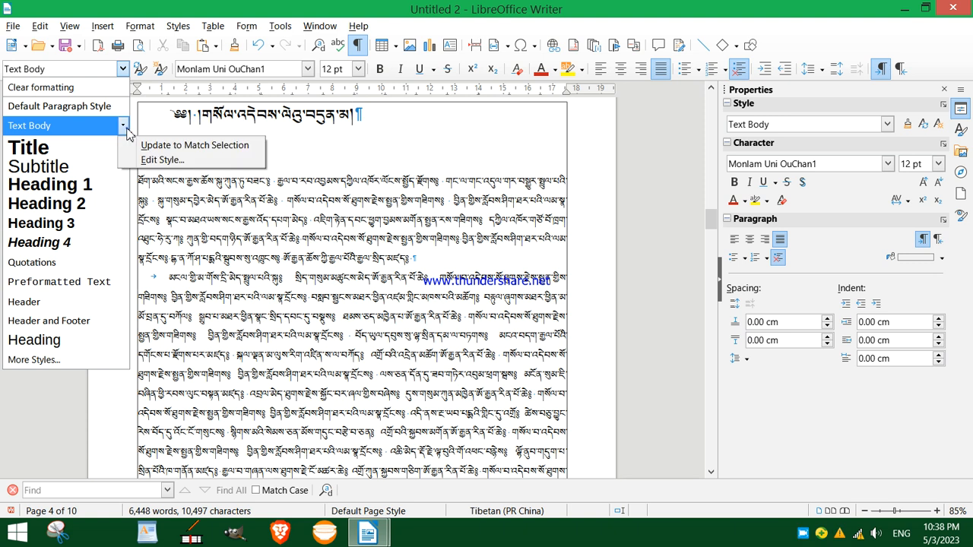
{"action": "left_click", "coordinate": [162, 159]}
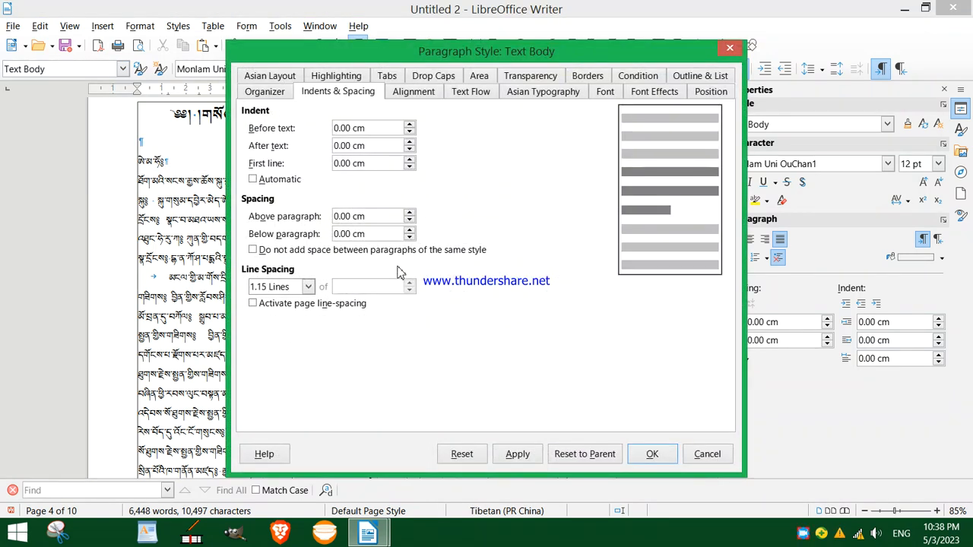
{"action": "left_click", "coordinate": [309, 287]}
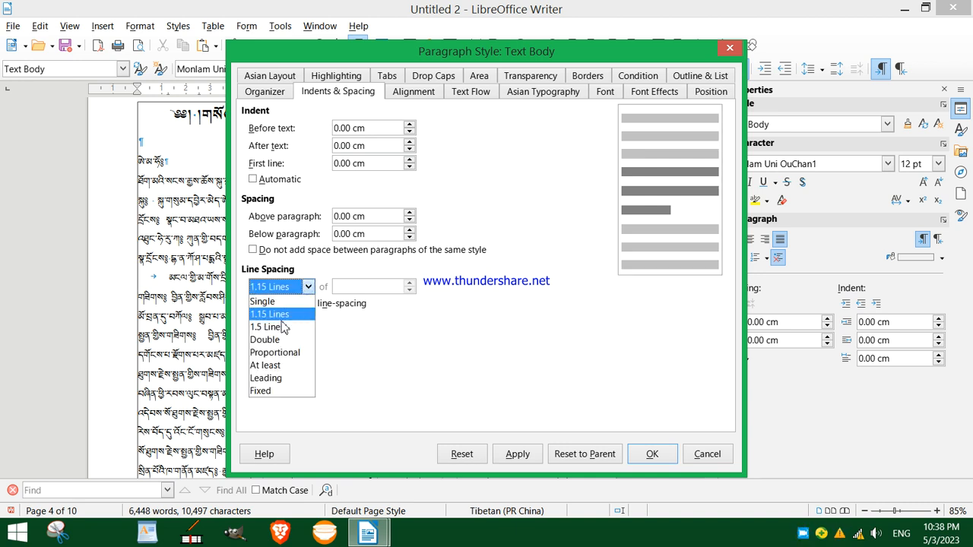
{"action": "left_click", "coordinate": [279, 315]}
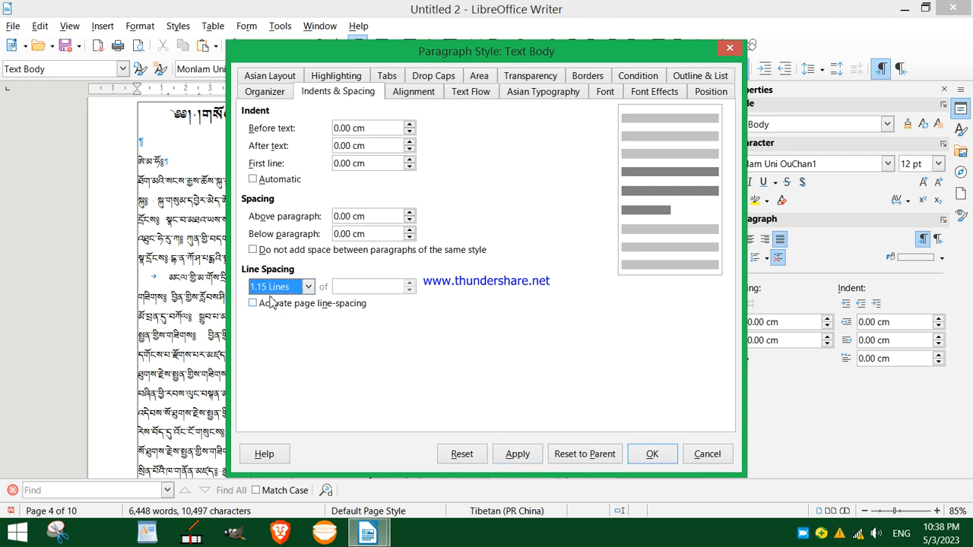
{"action": "left_click", "coordinate": [518, 454]}
{"action": "left_click", "coordinate": [651, 454]}
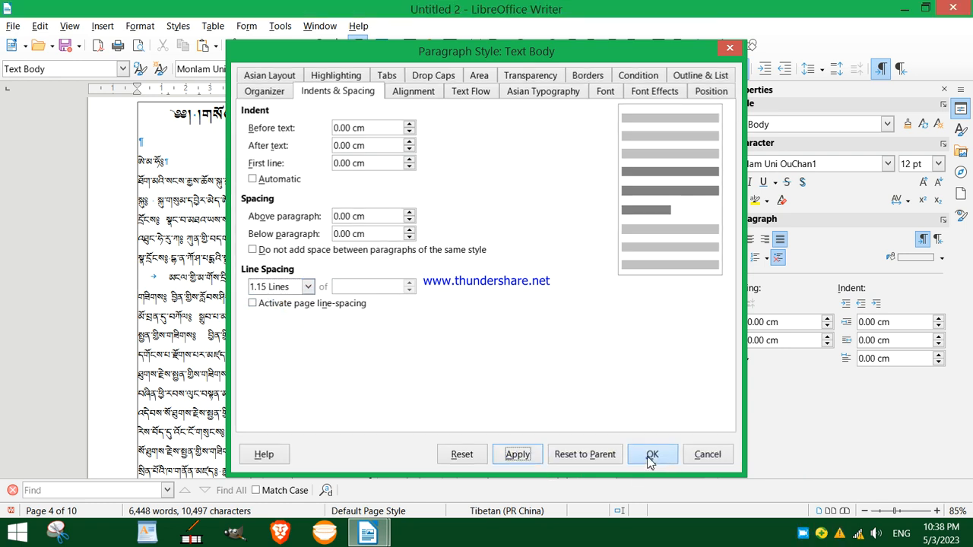
- Apply the Heading 1 style to the prayer title at the head of page 4
{"action": "left_click", "coordinate": [195, 287]}
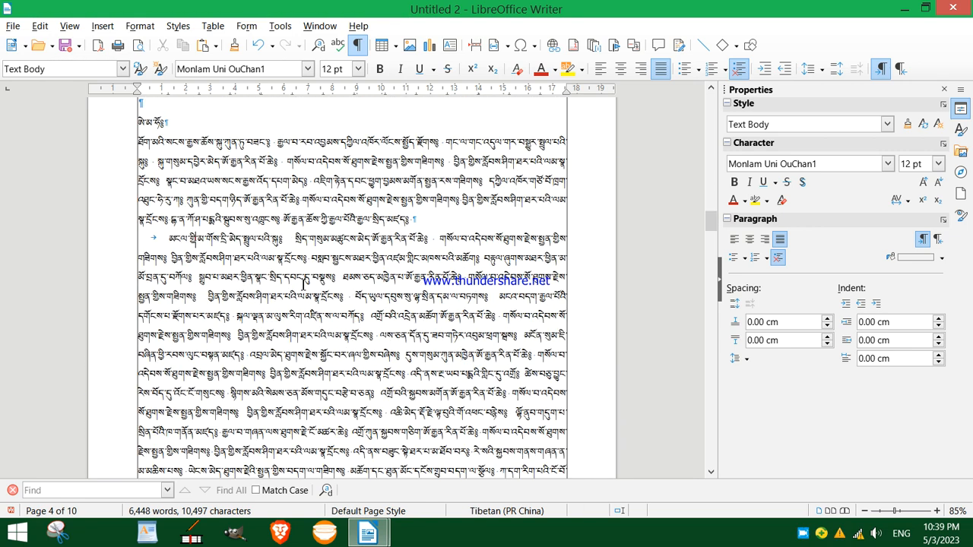
{"action": "scroll", "coordinate": [304, 284], "scroll_direction": "up", "scroll_amount": 3}
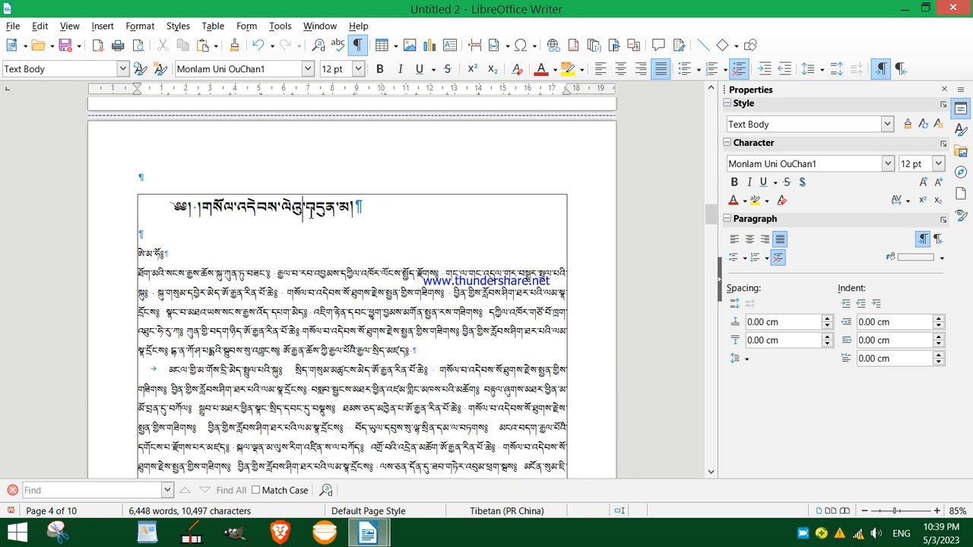
{"action": "left_click", "coordinate": [310, 213]}
{"action": "left_click", "coordinate": [122, 68]}
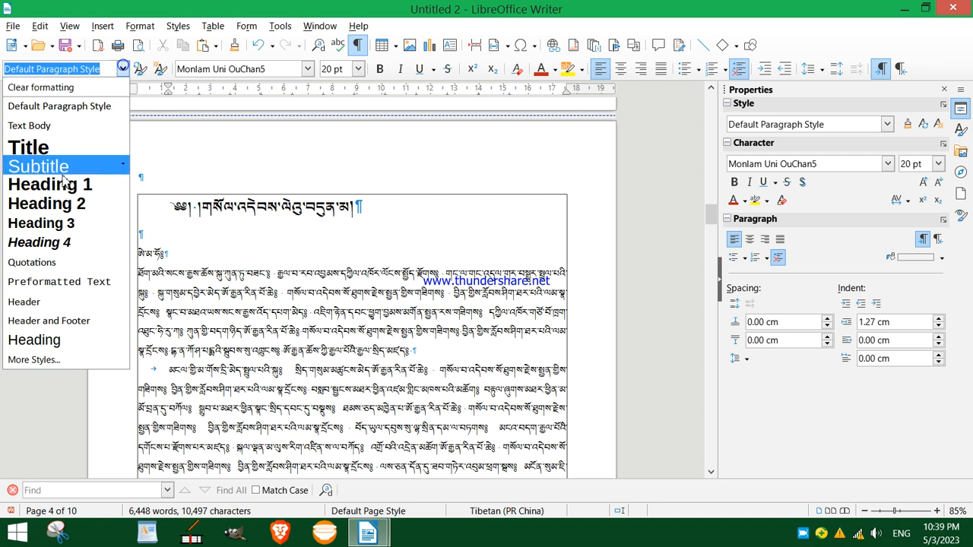
{"action": "key", "text": "Escape"}
- Switch the title on page 2 to Default Paragraph Style and back to Heading 1
{"action": "scroll", "coordinate": [236, 278], "scroll_direction": "up", "scroll_amount": 10}
{"action": "scroll", "coordinate": [241, 277], "scroll_direction": "up", "scroll_amount": 10}
{"action": "left_click", "coordinate": [346, 340]}
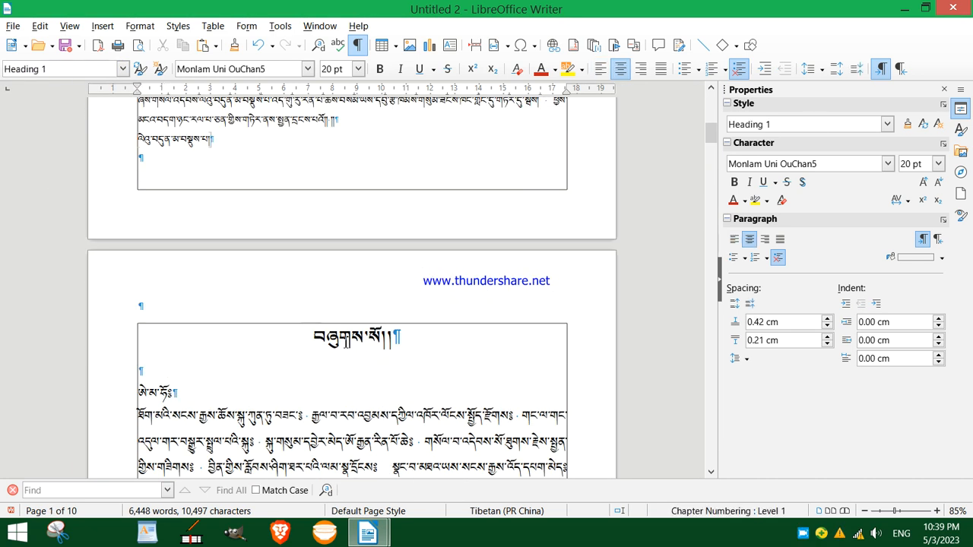
{"action": "left_click", "coordinate": [122, 69]}
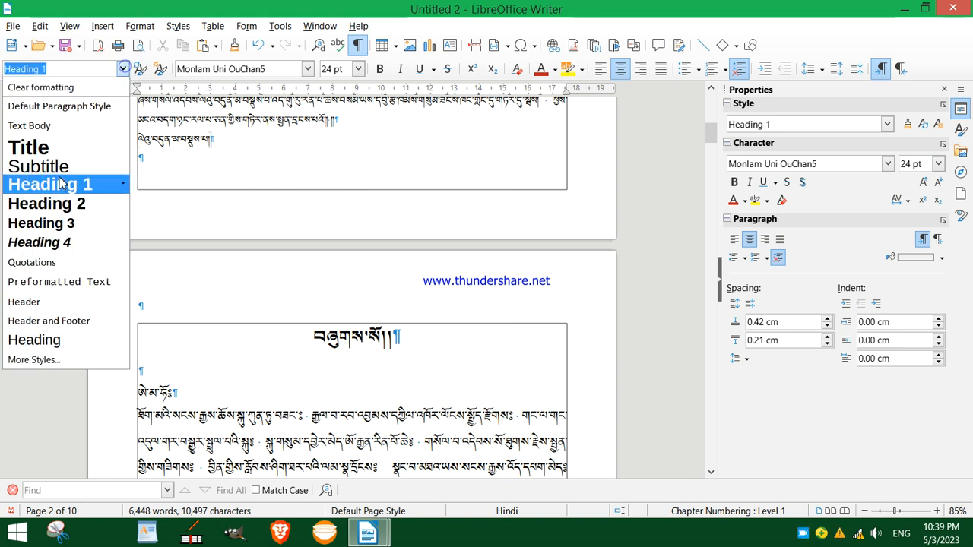
{"action": "left_click", "coordinate": [65, 106]}
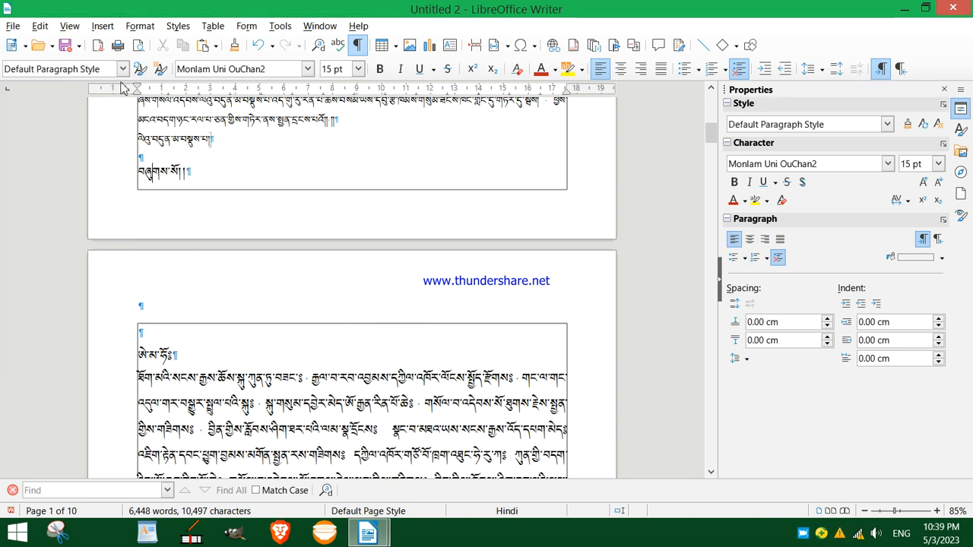
{"action": "left_click", "coordinate": [122, 69]}
{"action": "left_click", "coordinate": [67, 187]}
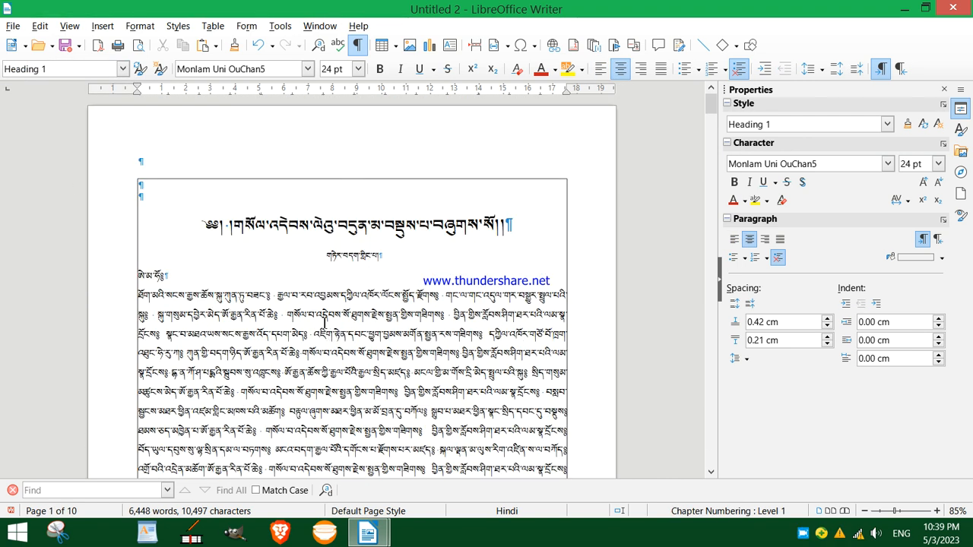
- Apply the Heading 1 style to the prayer title at the head of page 5
{"action": "left_click", "coordinate": [280, 219]}
{"action": "scroll", "coordinate": [335, 325], "scroll_direction": "down", "scroll_amount": 10}
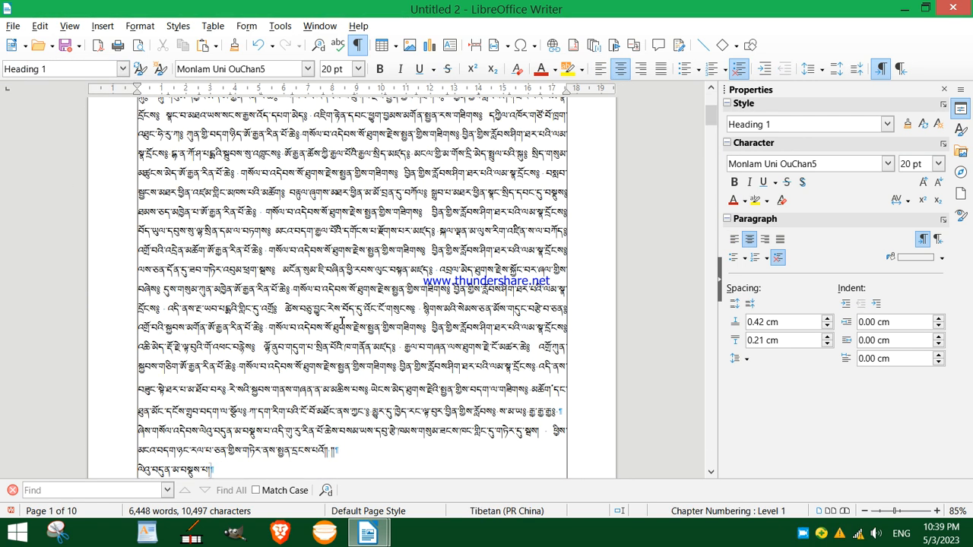
{"action": "scroll", "coordinate": [336, 325], "scroll_direction": "down", "scroll_amount": 15}
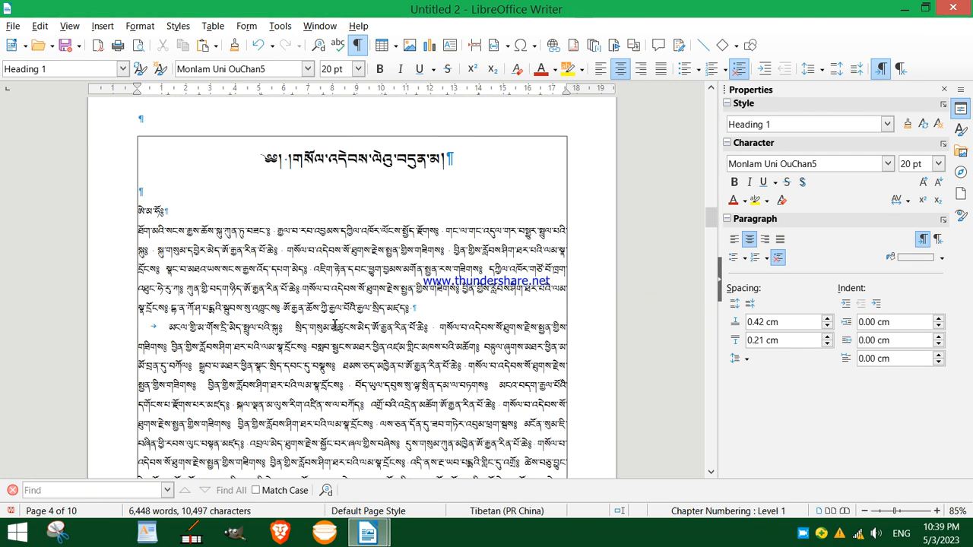
{"action": "scroll", "coordinate": [335, 325], "scroll_direction": "down", "scroll_amount": 5}
{"action": "scroll", "coordinate": [320, 310], "scroll_direction": "up", "scroll_amount": 2}
{"action": "left_click", "coordinate": [242, 291]}
{"action": "left_click", "coordinate": [121, 69]}
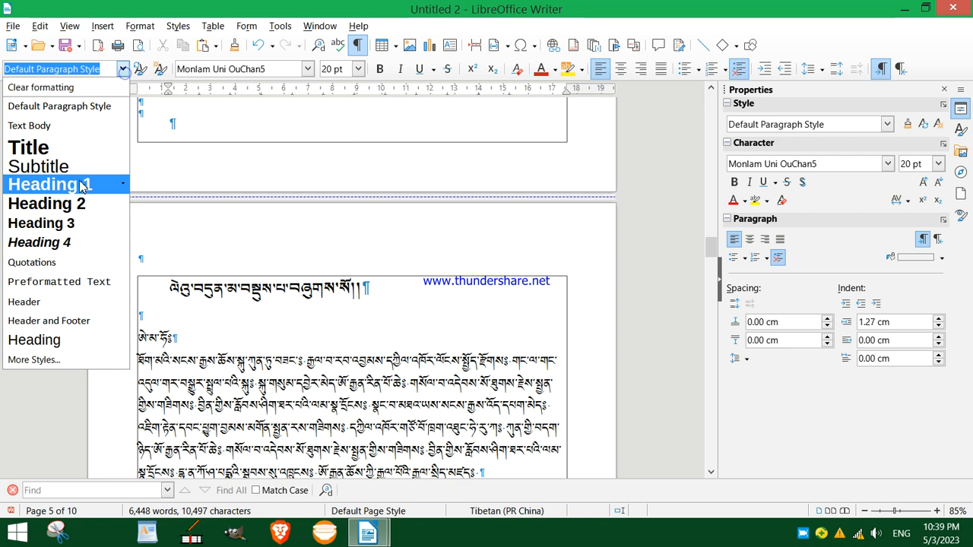
{"action": "left_click", "coordinate": [79, 182]}
- Apply the Heading 1 style to the prayer title at the head of page 7
{"action": "scroll", "coordinate": [291, 312], "scroll_direction": "down", "scroll_amount": 10}
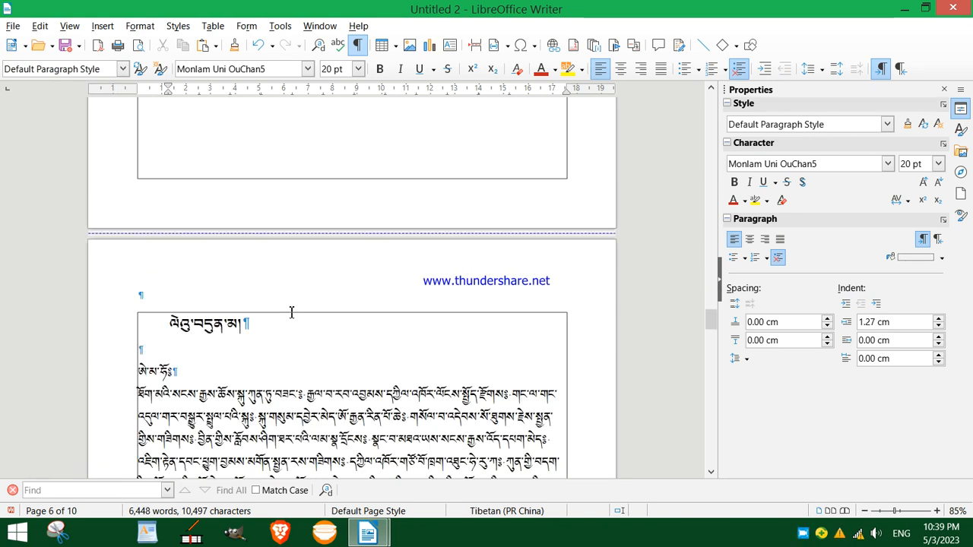
{"action": "left_click", "coordinate": [202, 141]}
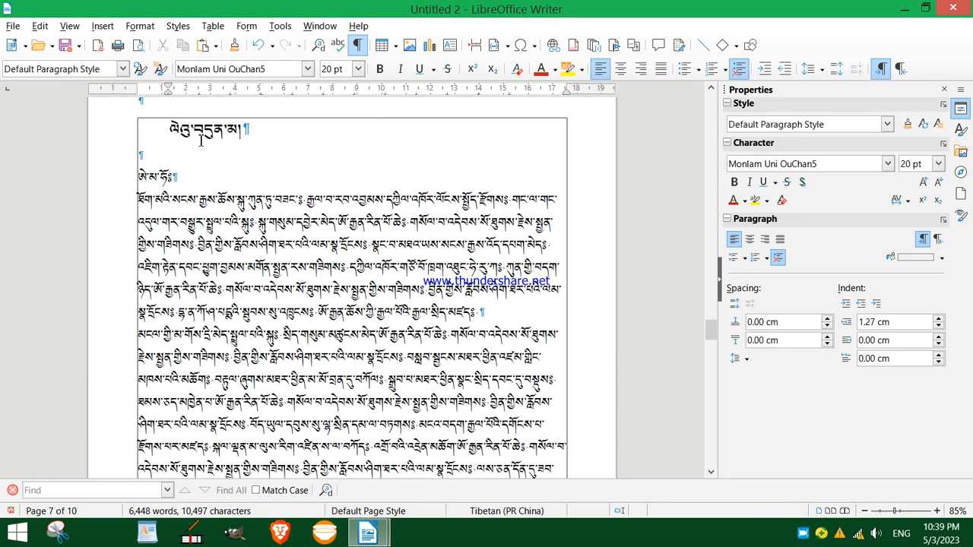
{"action": "left_click", "coordinate": [121, 68]}
{"action": "left_click", "coordinate": [72, 182]}
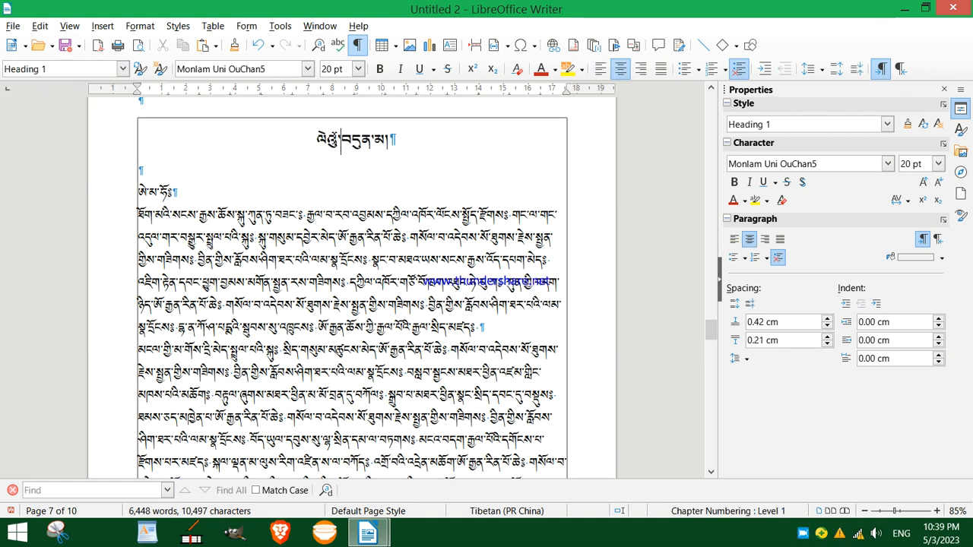
- Open the Heading 1 style's indents and spacing settings for review and close them unchanged
{"action": "left_click", "coordinate": [122, 68]}
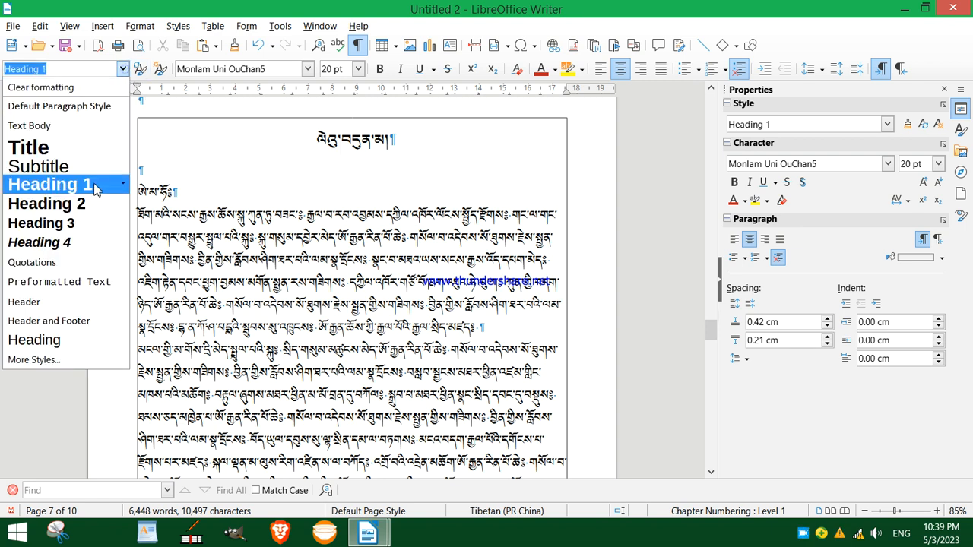
{"action": "left_click", "coordinate": [120, 186]}
{"action": "left_click", "coordinate": [149, 220]}
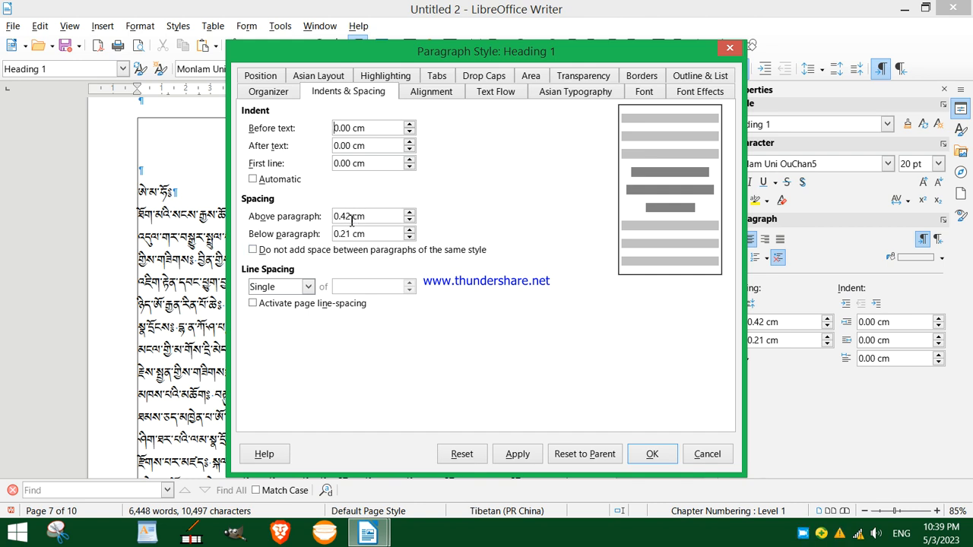
{"action": "left_click", "coordinate": [652, 453]}
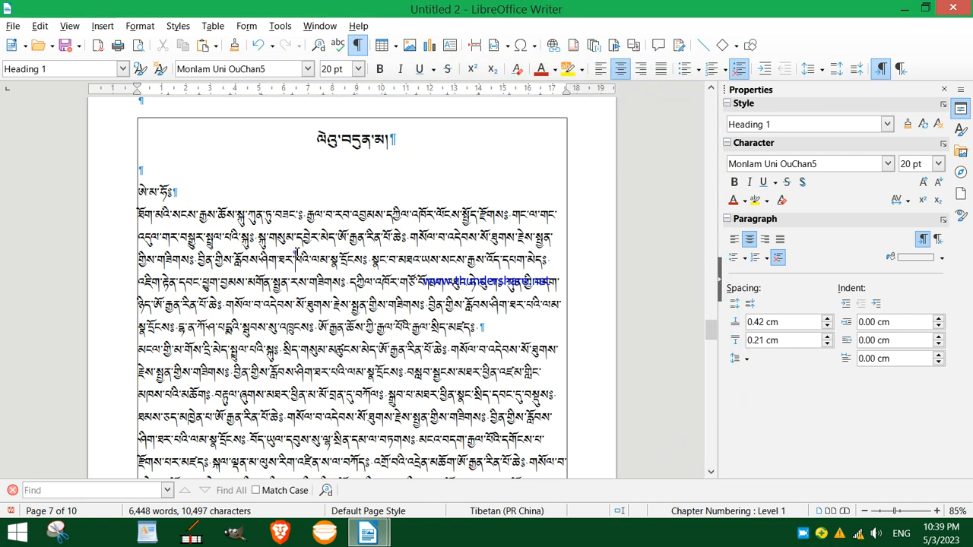
- Apply the Heading 1 style to the prayer title at the head of page 9
{"action": "scroll", "coordinate": [297, 254], "scroll_direction": "down", "scroll_amount": 17}
{"action": "left_click", "coordinate": [298, 254]}
{"action": "scroll", "coordinate": [297, 254], "scroll_direction": "down", "scroll_amount": 5}
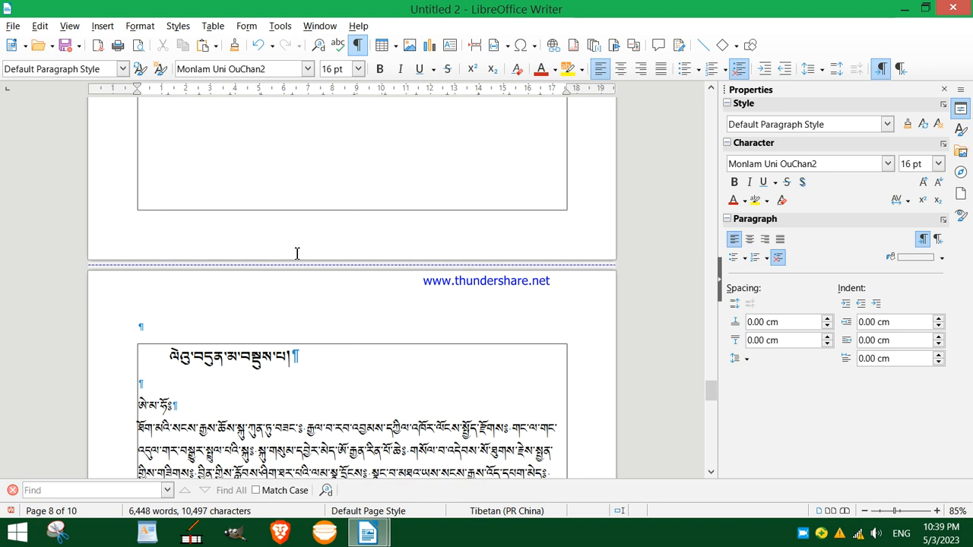
{"action": "scroll", "coordinate": [304, 258], "scroll_direction": "up", "scroll_amount": 3}
{"action": "scroll", "coordinate": [304, 267], "scroll_direction": "down", "scroll_amount": 3}
{"action": "left_click", "coordinate": [214, 196]}
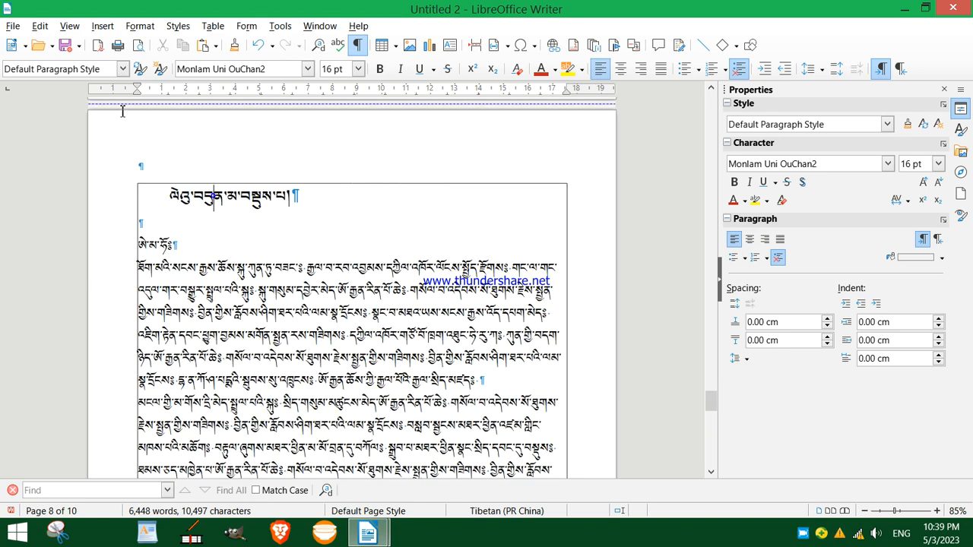
{"action": "left_click", "coordinate": [121, 69]}
{"action": "left_click", "coordinate": [99, 186]}
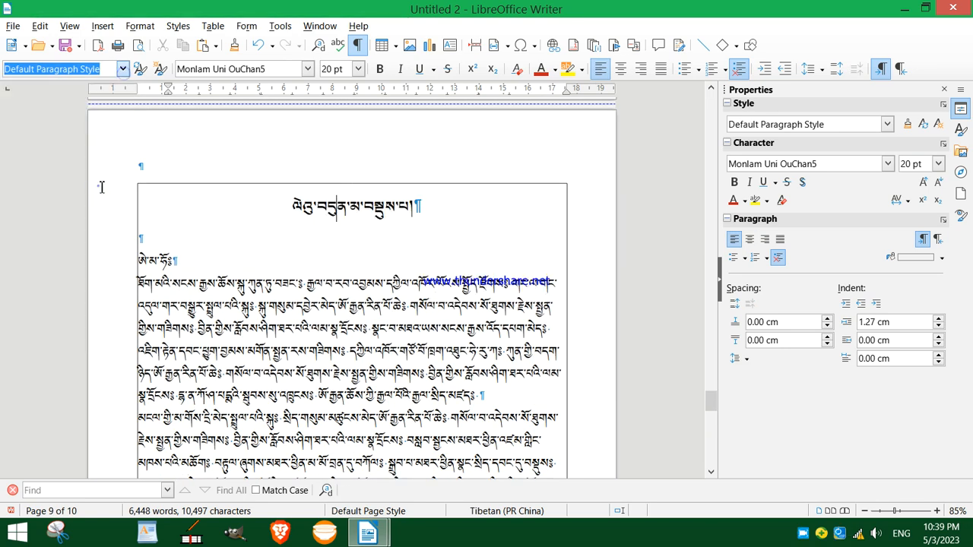
{"action": "left_click", "coordinate": [335, 226]}
- Reapply the Text Body style to the indented second prayer paragraph on page 4
{"action": "scroll", "coordinate": [332, 278], "scroll_direction": "up", "scroll_amount": 16}
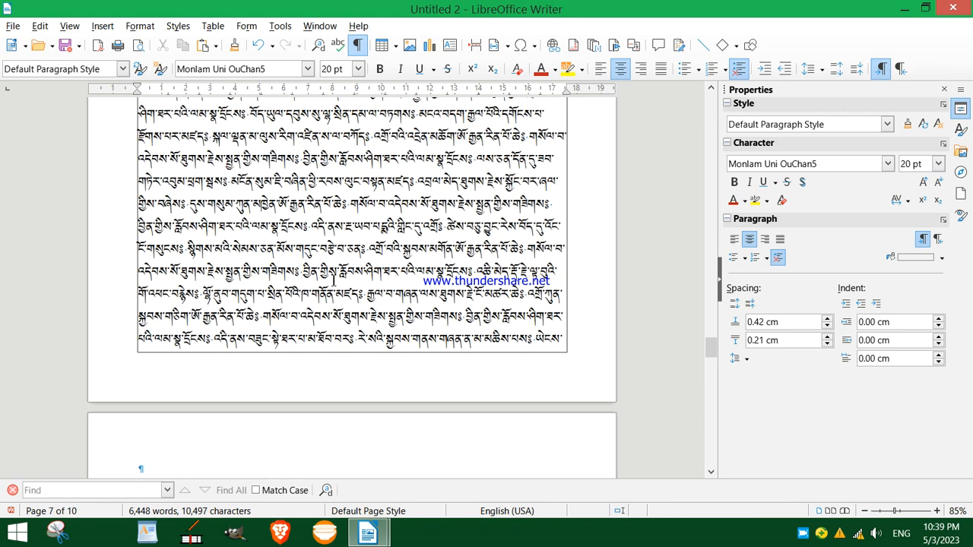
{"action": "scroll", "coordinate": [332, 278], "scroll_direction": "up", "scroll_amount": 15}
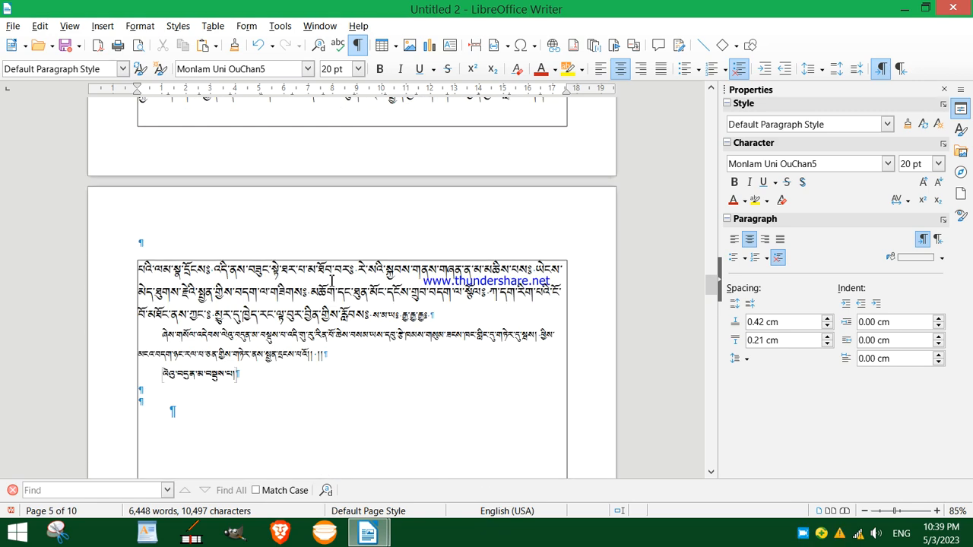
{"action": "scroll", "coordinate": [333, 280], "scroll_direction": "up", "scroll_amount": 12}
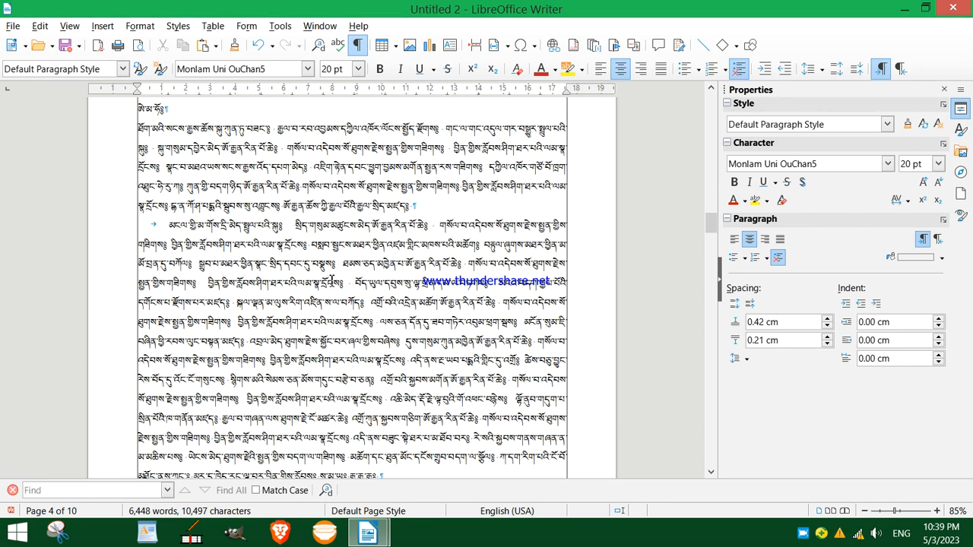
{"action": "left_click", "coordinate": [314, 255]}
{"action": "scroll", "coordinate": [314, 255], "scroll_direction": "up", "scroll_amount": 3}
{"action": "left_click", "coordinate": [258, 283]}
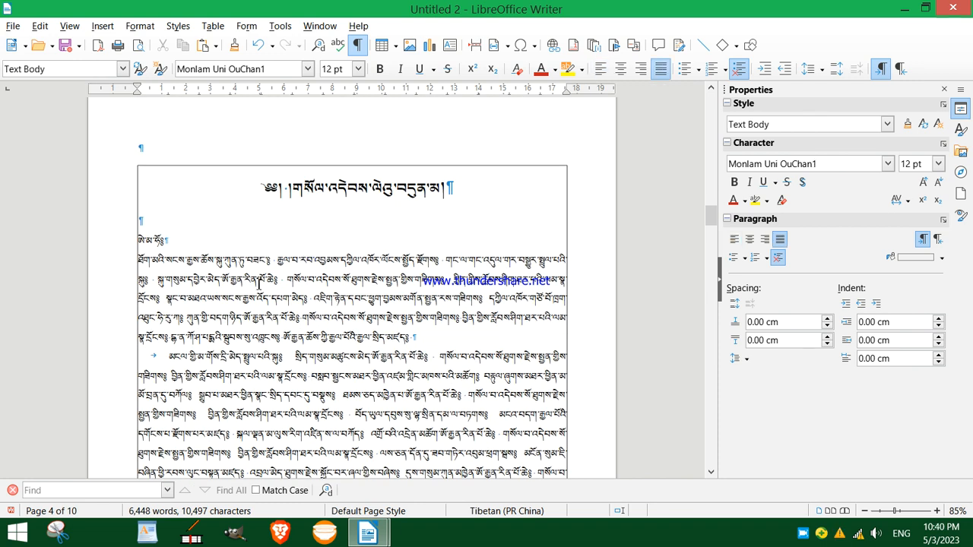
{"action": "scroll", "coordinate": [254, 280], "scroll_direction": "down", "scroll_amount": 3}
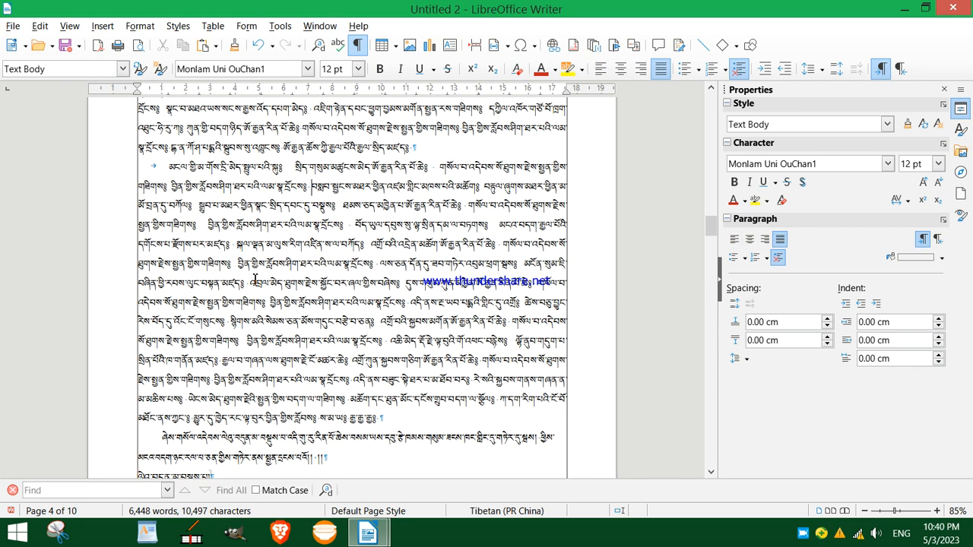
{"action": "scroll", "coordinate": [255, 279], "scroll_direction": "down", "scroll_amount": 3}
{"action": "scroll", "coordinate": [255, 279], "scroll_direction": "up", "scroll_amount": 6}
{"action": "scroll", "coordinate": [342, 251], "scroll_direction": "down", "scroll_amount": 4}
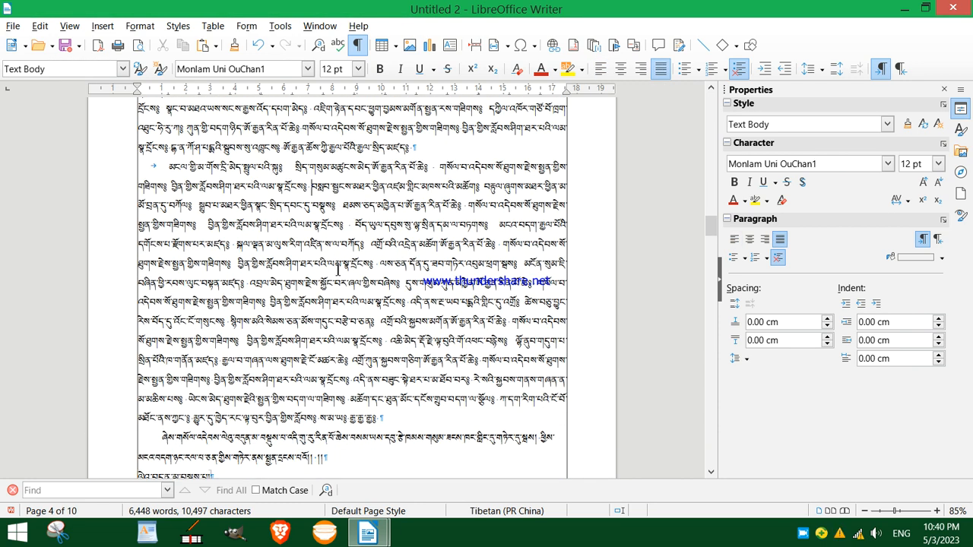
{"action": "left_click", "coordinate": [123, 69]}
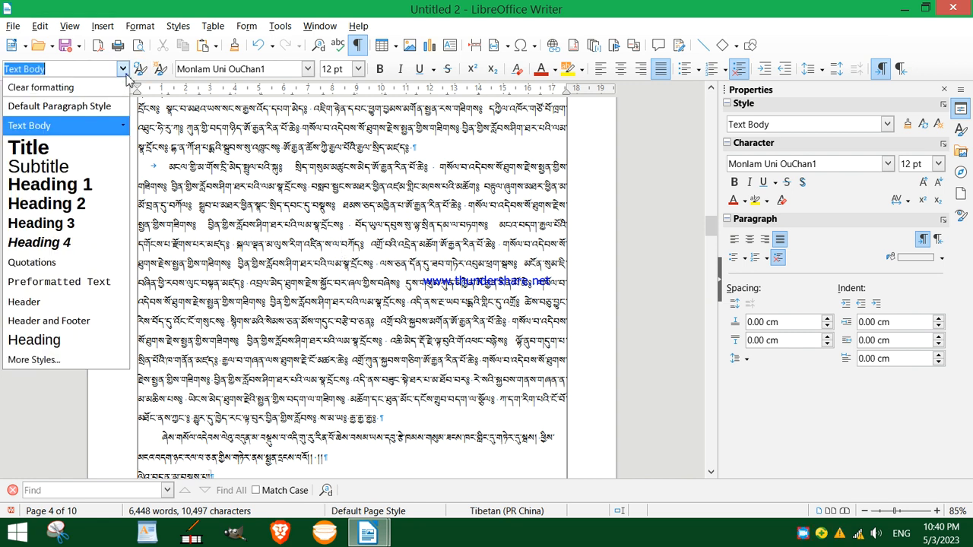
{"action": "left_click", "coordinate": [60, 127]}
- Enter the sample line "བཀྲ་ཤིས་བདེ་ལེགས།" in the last empty paragraph on page 6 and apply the Text Body style to it
{"action": "scroll", "coordinate": [226, 251], "scroll_direction": "down", "scroll_amount": 8}
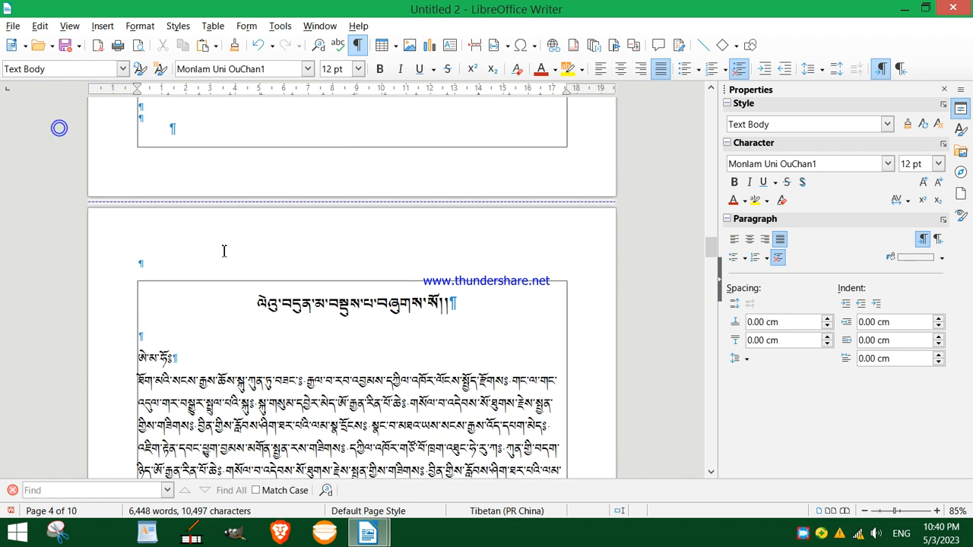
{"action": "scroll", "coordinate": [235, 235], "scroll_direction": "down", "scroll_amount": 10}
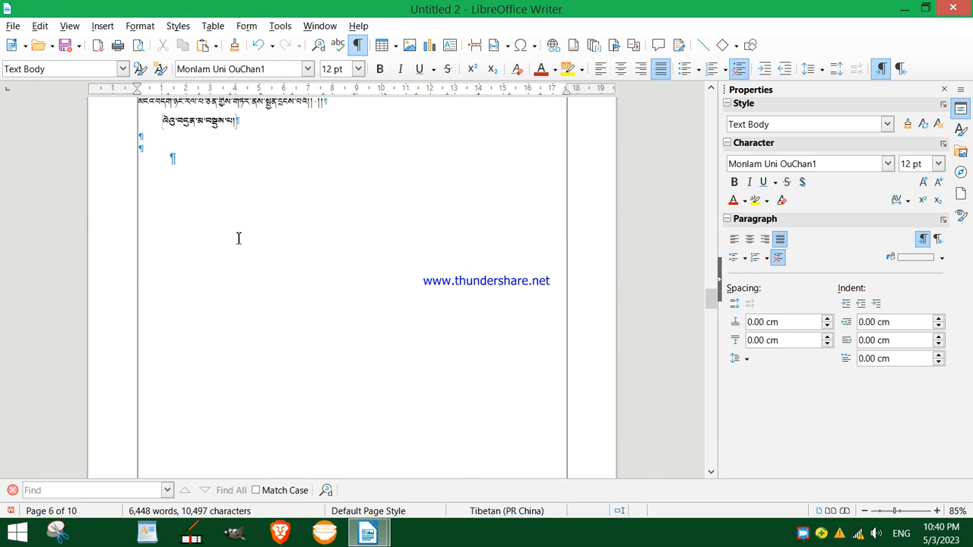
{"action": "left_click", "coordinate": [232, 235]}
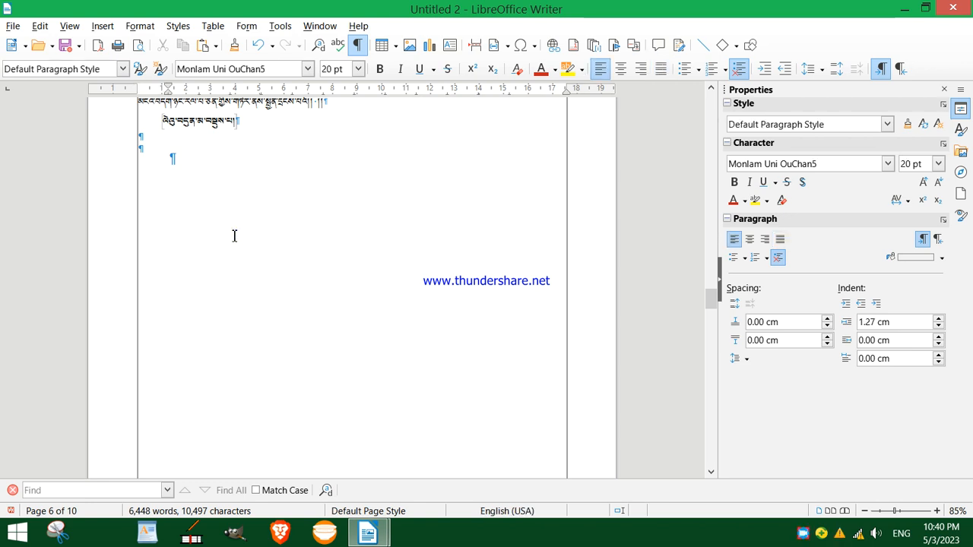
{"action": "type", "text": "བཀྲ་ཤིས་བདེ་ལེ"}
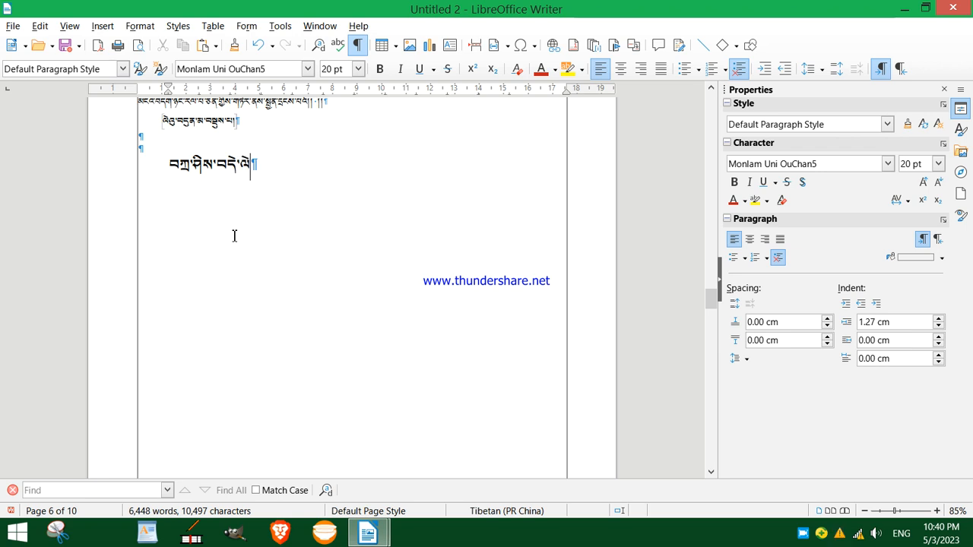
{"action": "type", "text": "གས།"}
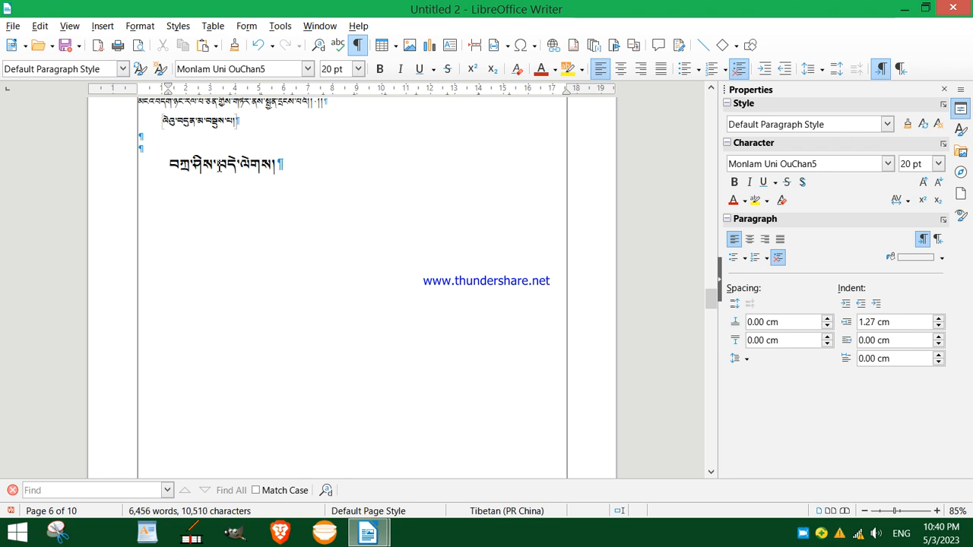
{"action": "left_click", "coordinate": [122, 68]}
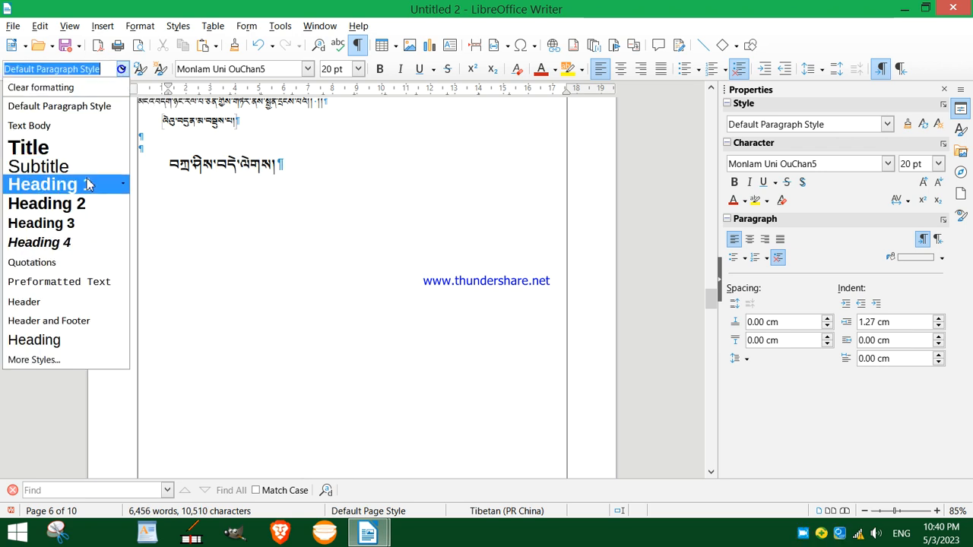
{"action": "left_click", "coordinate": [55, 127]}
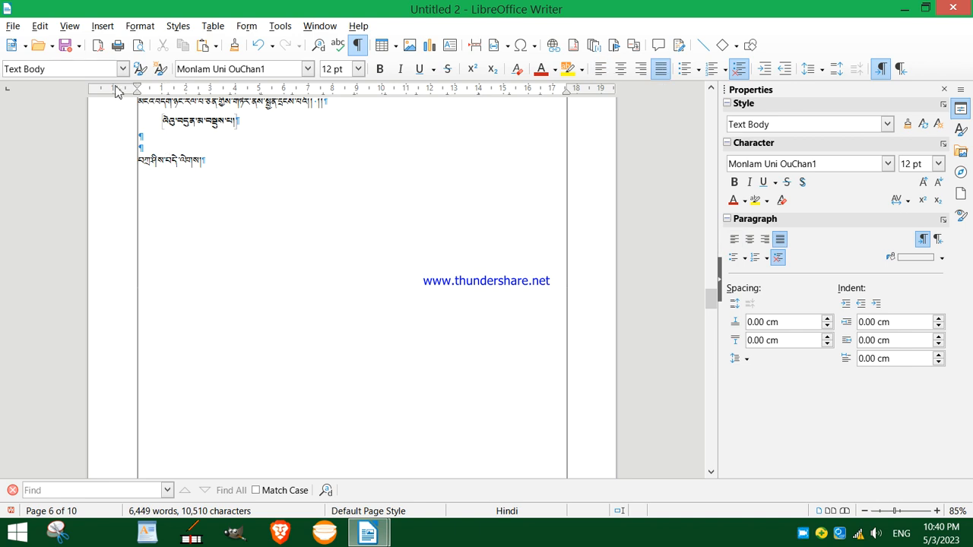
- Delete the sample greeting line at the end of page 6
{"action": "left_click_drag", "start_coordinate": [204, 162], "coordinate": [121, 167]}
{"action": "key", "text": "Delete"}
{"action": "scroll", "coordinate": [329, 299], "scroll_direction": "up", "scroll_amount": 5}
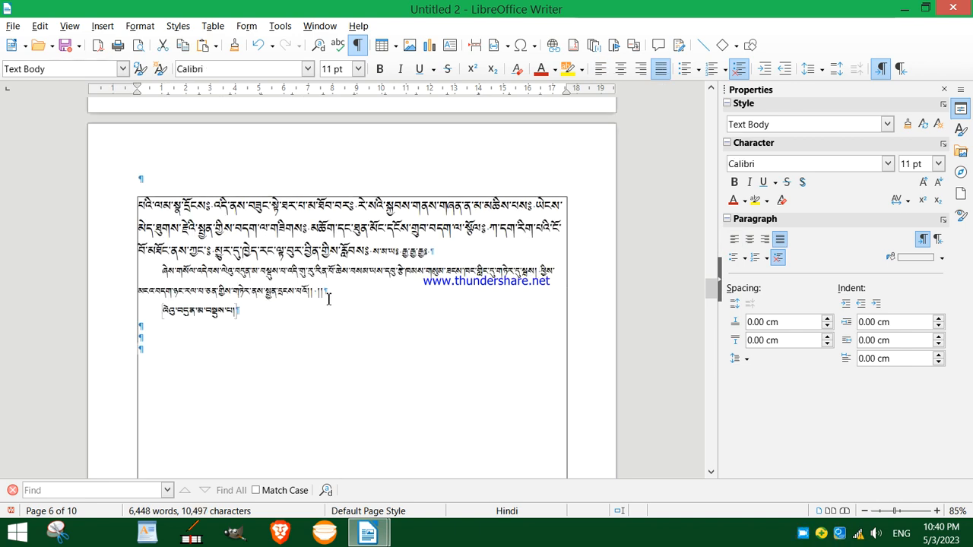
- Remove the short opening line "ཨེ་མ་ཧོཿ" and its leftover empty paragraph between the subtitle and the prayer text on page 1
{"action": "scroll", "coordinate": [337, 318], "scroll_direction": "up", "scroll_amount": 15}
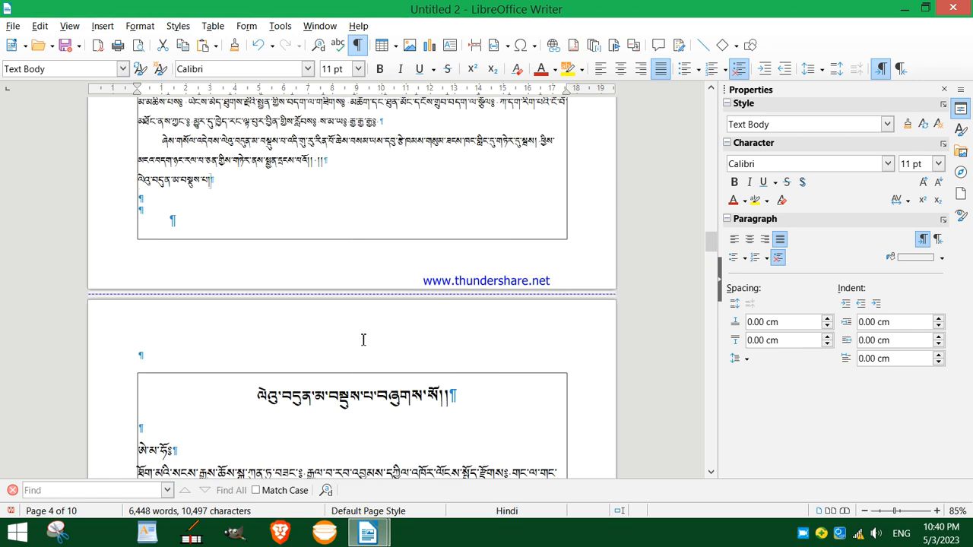
{"action": "scroll", "coordinate": [362, 340], "scroll_direction": "up", "scroll_amount": 7}
{"action": "scroll", "coordinate": [362, 340], "scroll_direction": "down", "scroll_amount": 7}
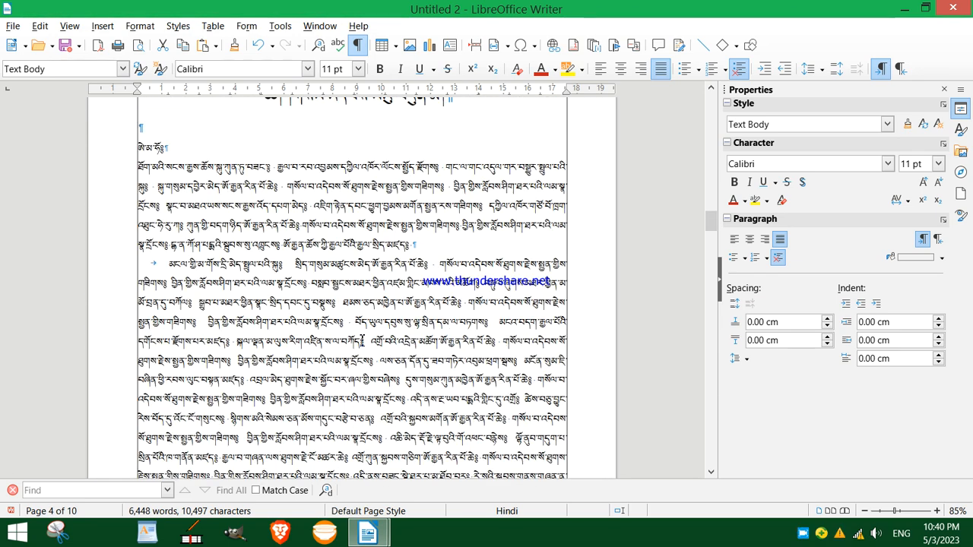
{"action": "scroll", "coordinate": [362, 341], "scroll_direction": "down", "scroll_amount": 5}
{"action": "scroll", "coordinate": [362, 340], "scroll_direction": "up", "scroll_amount": 12}
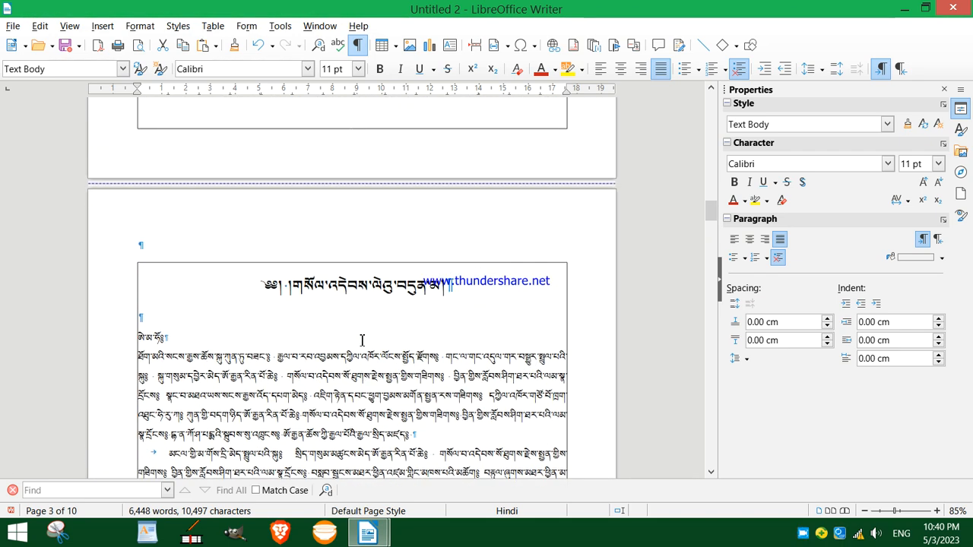
{"action": "scroll", "coordinate": [362, 341], "scroll_direction": "up", "scroll_amount": 15}
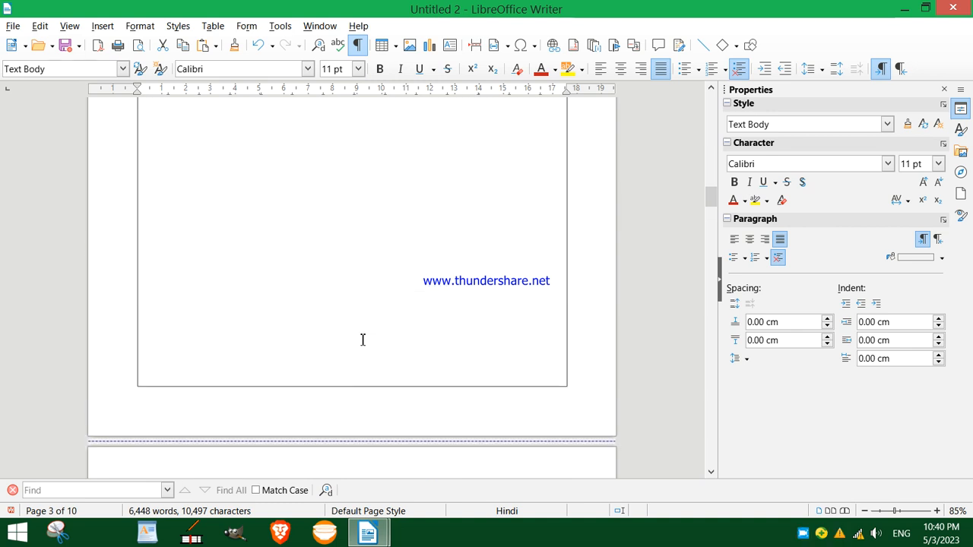
{"action": "scroll", "coordinate": [362, 340], "scroll_direction": "up", "scroll_amount": 15}
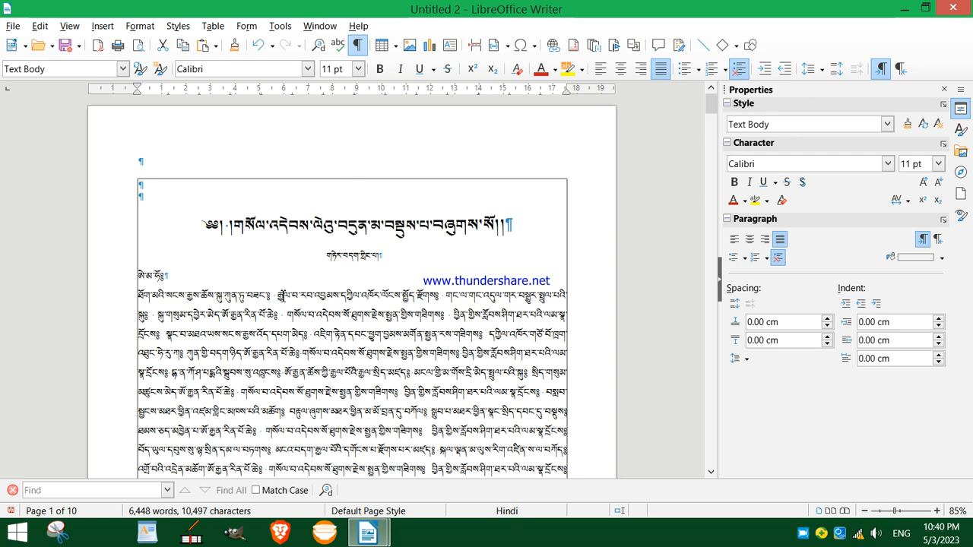
{"action": "left_click_drag", "start_coordinate": [200, 278], "coordinate": [98, 265]}
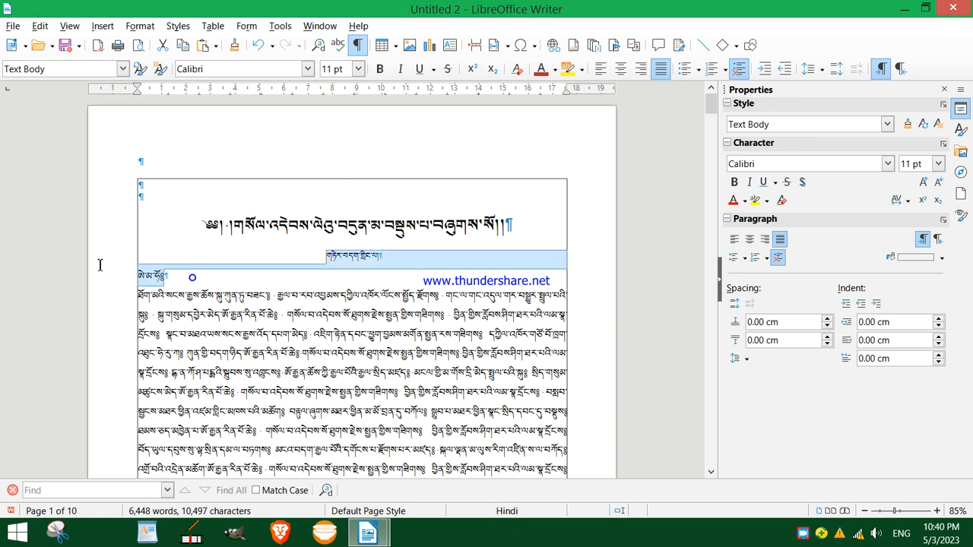
{"action": "left_click", "coordinate": [166, 277]}
{"action": "key", "text": "BackSpace"}
{"action": "key", "text": "BackSpace"}
{"action": "key", "text": "BackSpace"}
{"action": "key", "text": "BackSpace"}
{"action": "key", "text": "BackSpace"}
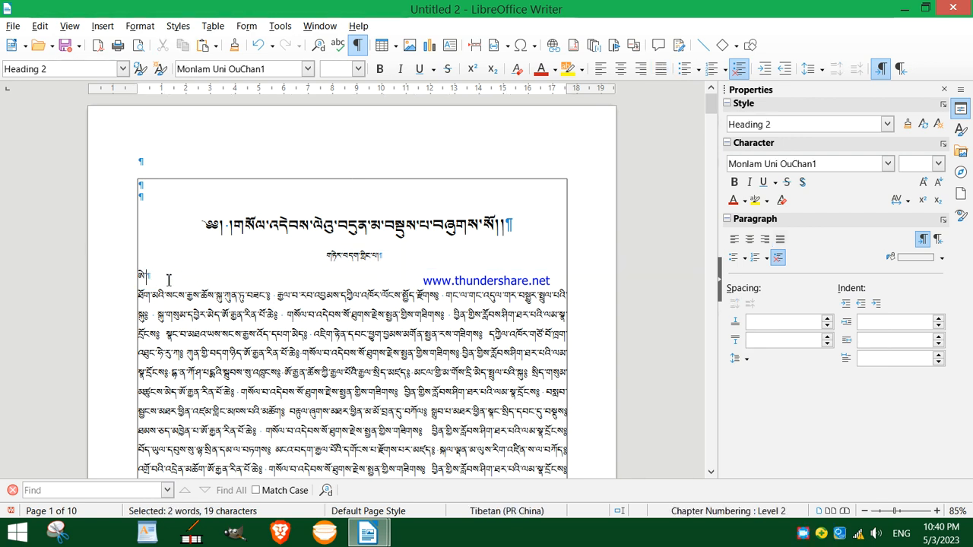
{"action": "key", "text": "BackSpace"}
{"action": "key", "text": "BackSpace"}
{"action": "left_click", "coordinate": [135, 289]}
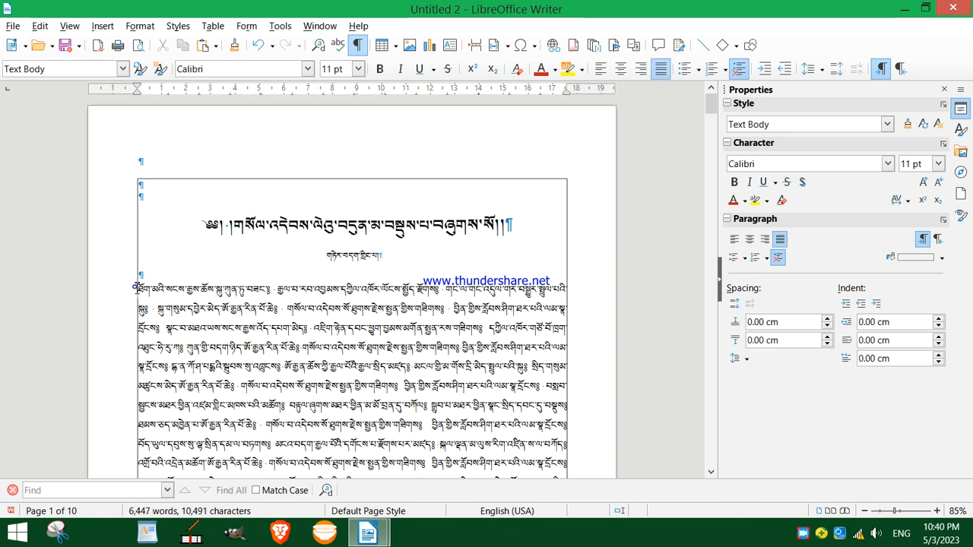
{"action": "key", "text": "BackSpace"}
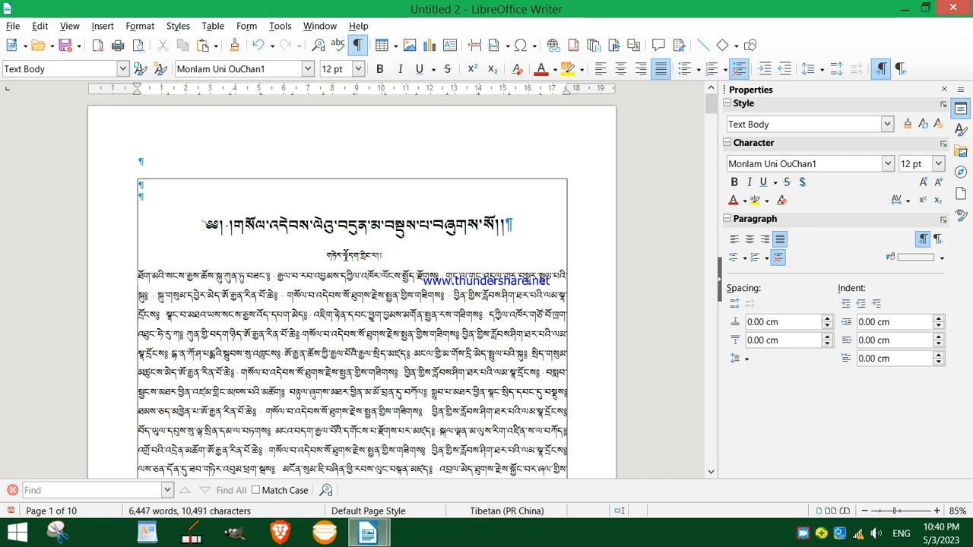
- Edit the Heading 2 style of the page 1 subtitle and apply a spacing below paragraph of 0.70 cm
{"action": "left_click", "coordinate": [340, 261]}
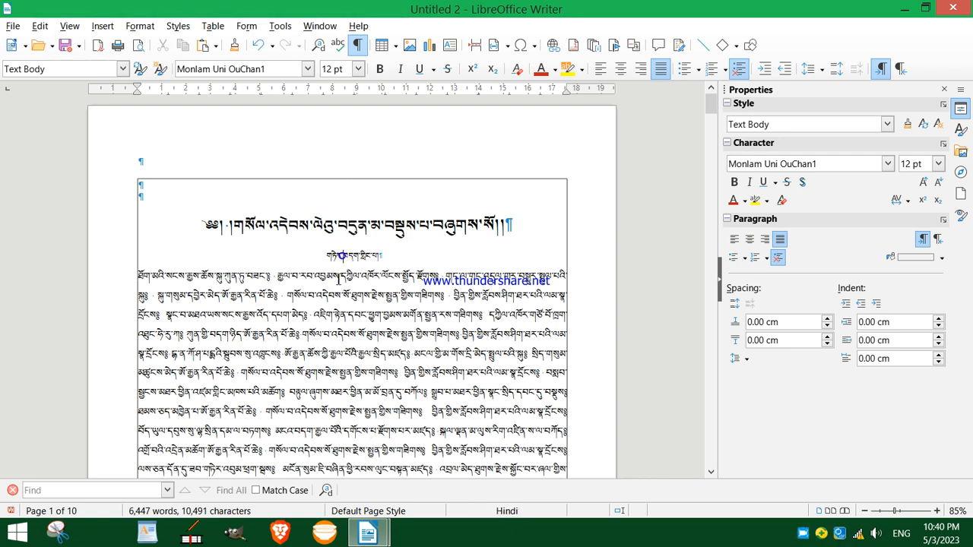
{"action": "left_click", "coordinate": [332, 279]}
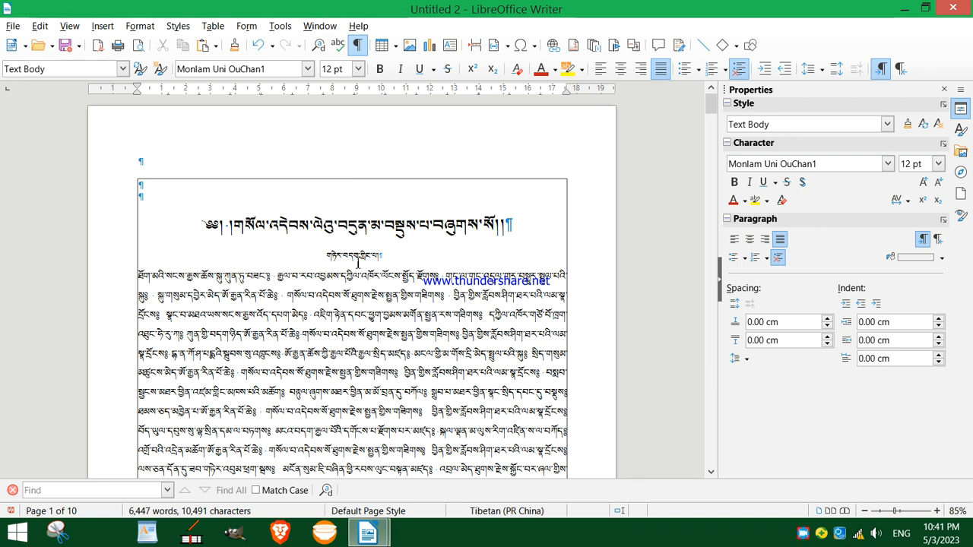
{"action": "left_click", "coordinate": [345, 257]}
{"action": "left_click", "coordinate": [123, 69]}
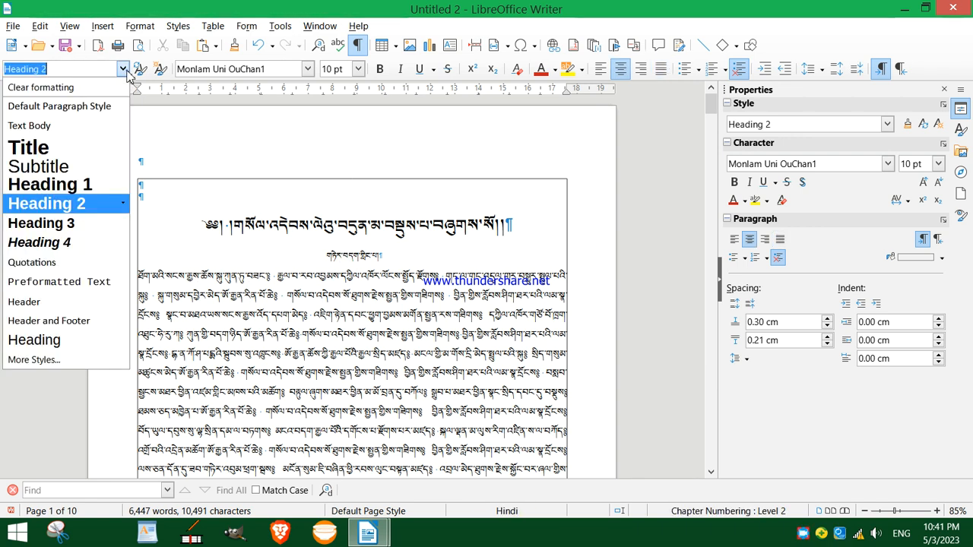
{"action": "left_click", "coordinate": [122, 205]}
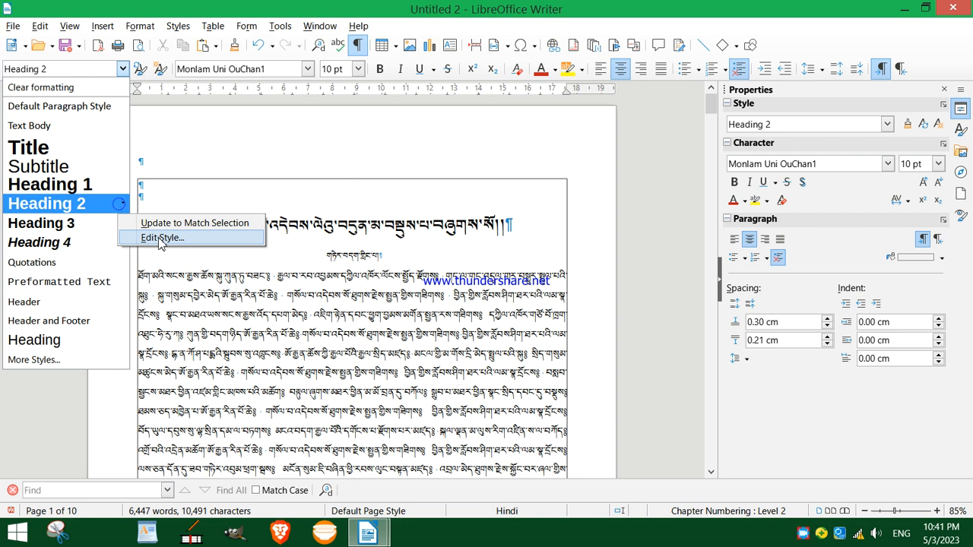
{"action": "left_click", "coordinate": [163, 235]}
{"action": "left_click_drag", "start_coordinate": [365, 47], "coordinate": [647, 72]}
{"action": "left_click_drag", "start_coordinate": [711, 57], "coordinate": [635, 12]}
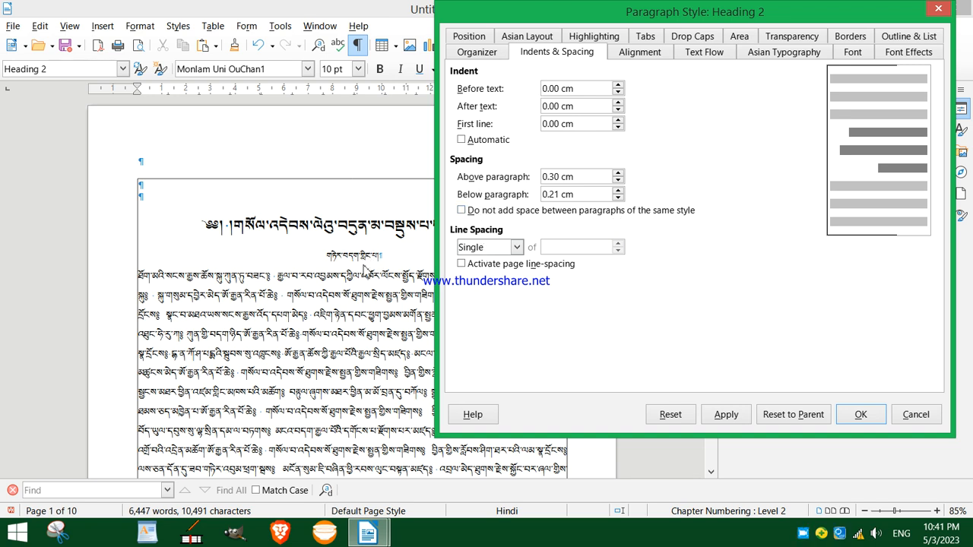
{"action": "left_click", "coordinate": [618, 192]}
{"action": "left_click", "coordinate": [618, 191]}
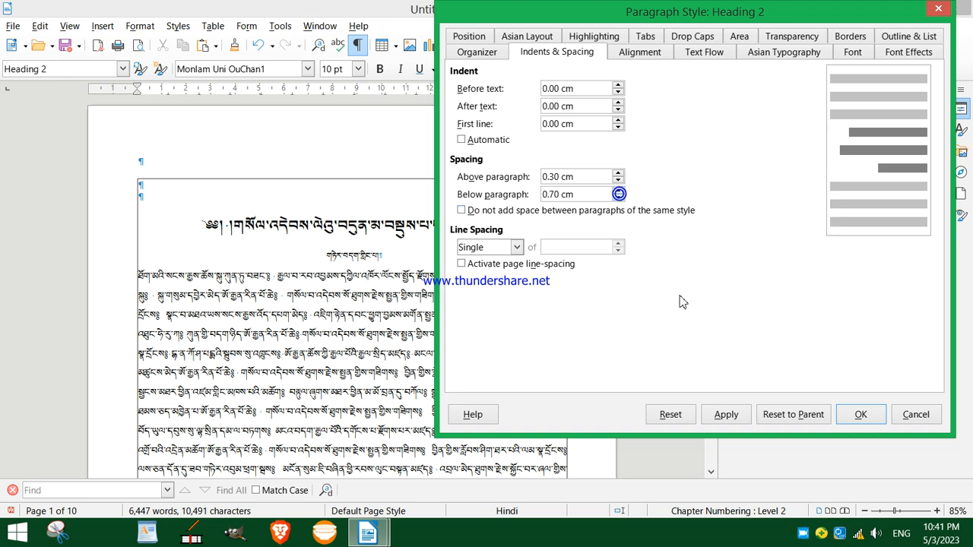
{"action": "left_click", "coordinate": [722, 414]}
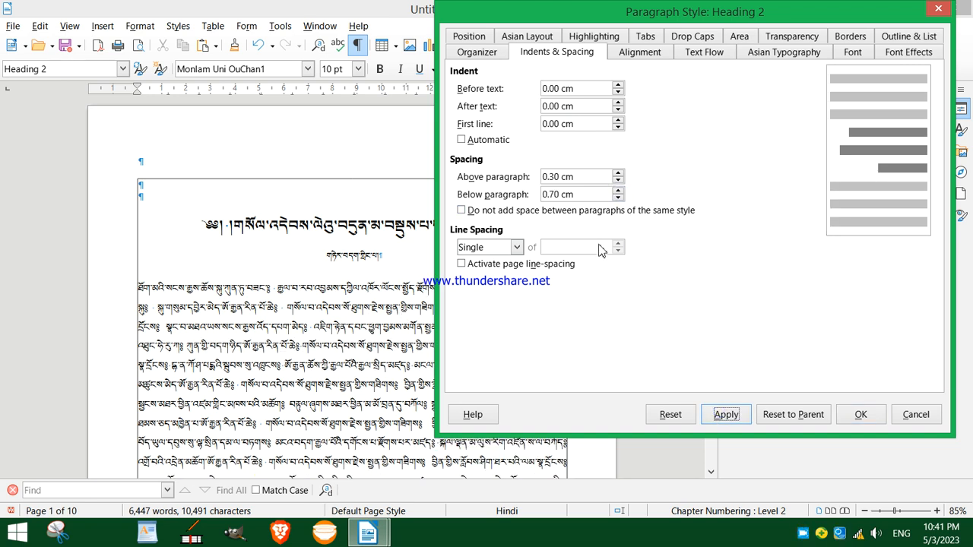
- Increase the Heading 2 style's spacing below paragraph to 0.90 cm and accept the style settings
{"action": "left_click", "coordinate": [618, 192]}
{"action": "left_click", "coordinate": [618, 191]}
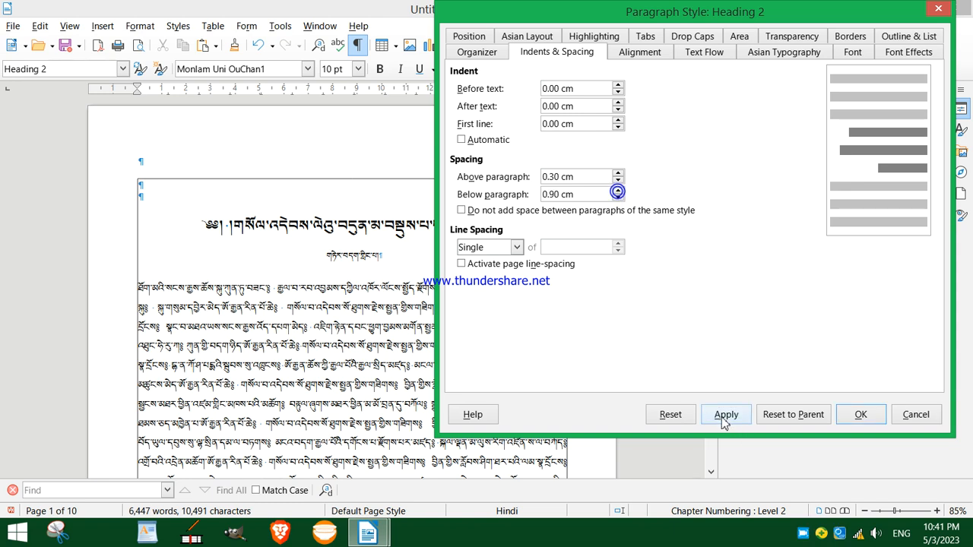
{"action": "left_click", "coordinate": [724, 418]}
{"action": "left_click", "coordinate": [856, 418]}
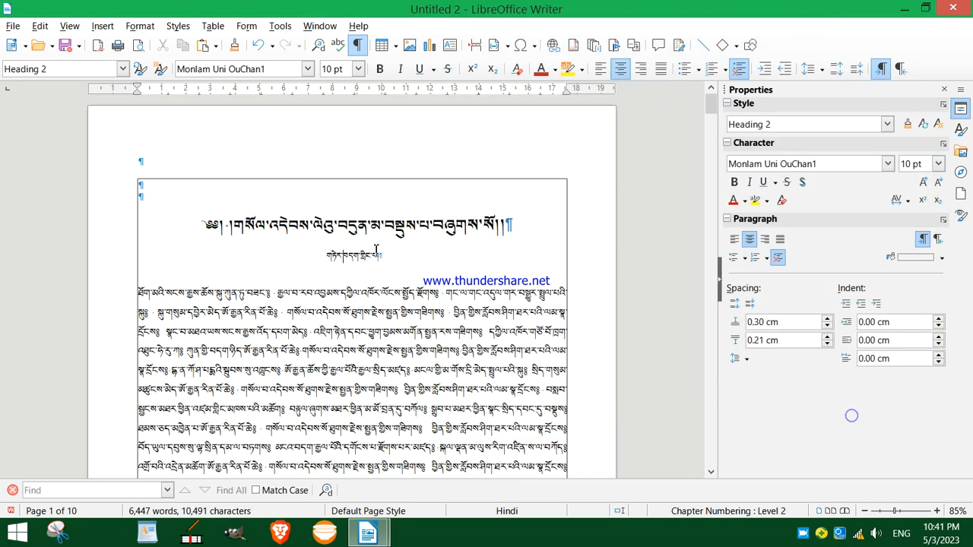
- Add the line "སྒྲོལ་མ།" in the empty paragraph under the page 2 title and apply the Heading 2 style to it
{"action": "scroll", "coordinate": [370, 249], "scroll_direction": "down", "scroll_amount": 15}
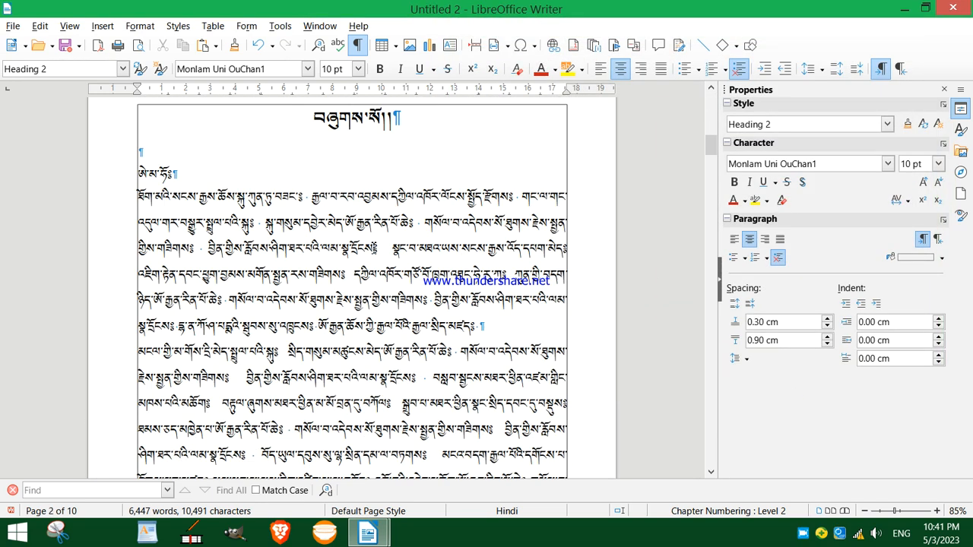
{"action": "scroll", "coordinate": [297, 228], "scroll_direction": "up", "scroll_amount": 1}
{"action": "left_click", "coordinate": [174, 212]}
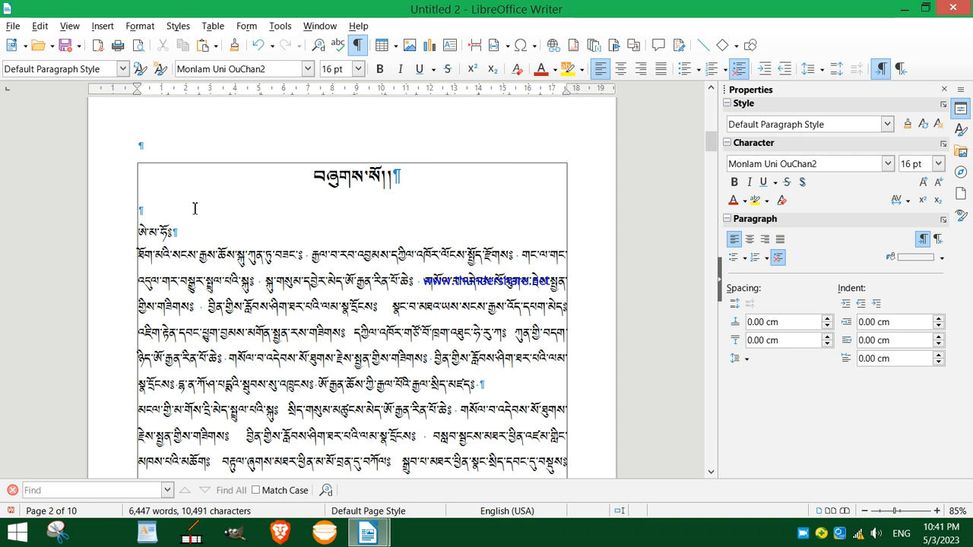
{"action": "type", "text": "སྒྲོལ་མ།"}
{"action": "left_click_drag", "start_coordinate": [195, 207], "coordinate": [142, 201]}
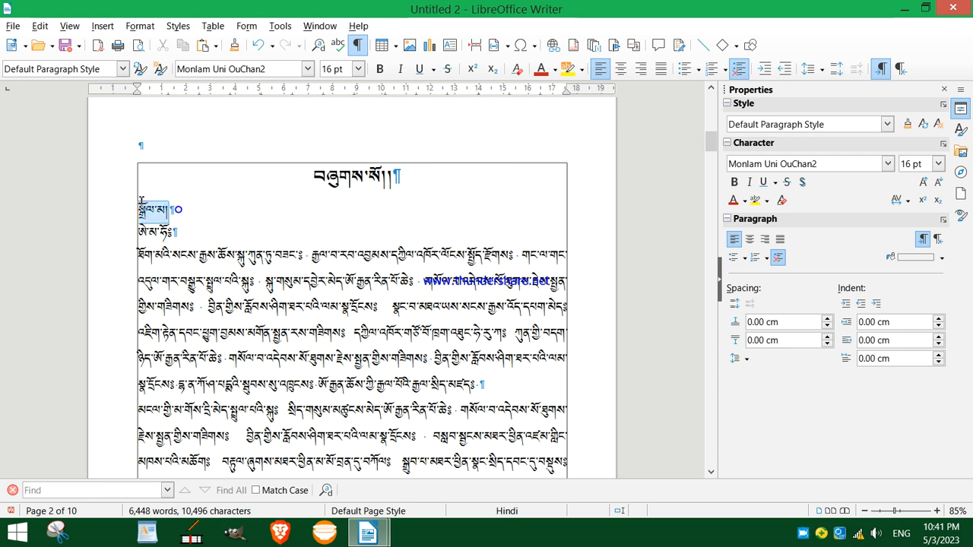
{"action": "left_click", "coordinate": [121, 68]}
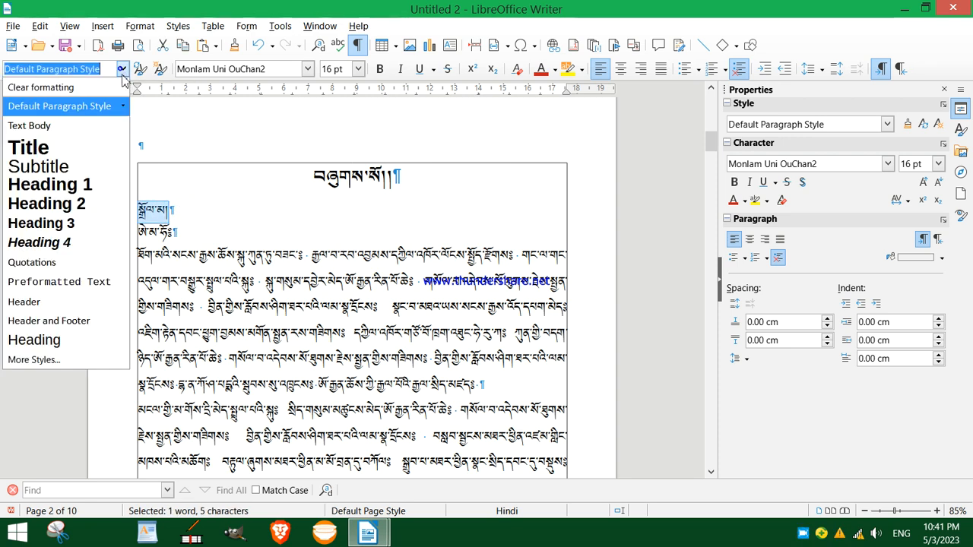
{"action": "left_click", "coordinate": [82, 206]}
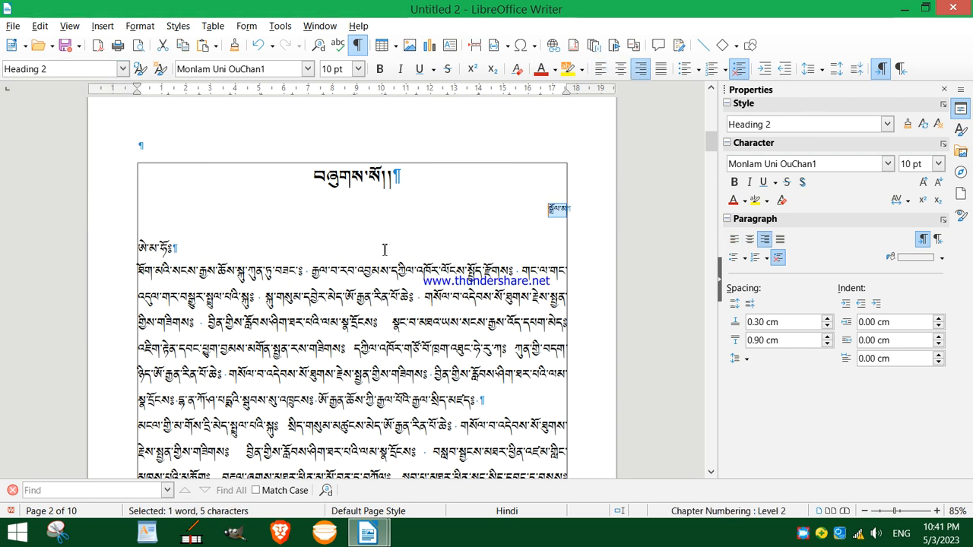
- Compare the Heading 2 subtitles under the prayer titles on pages 1 and 2, including their alignment and spacing
{"action": "left_click", "coordinate": [189, 247]}
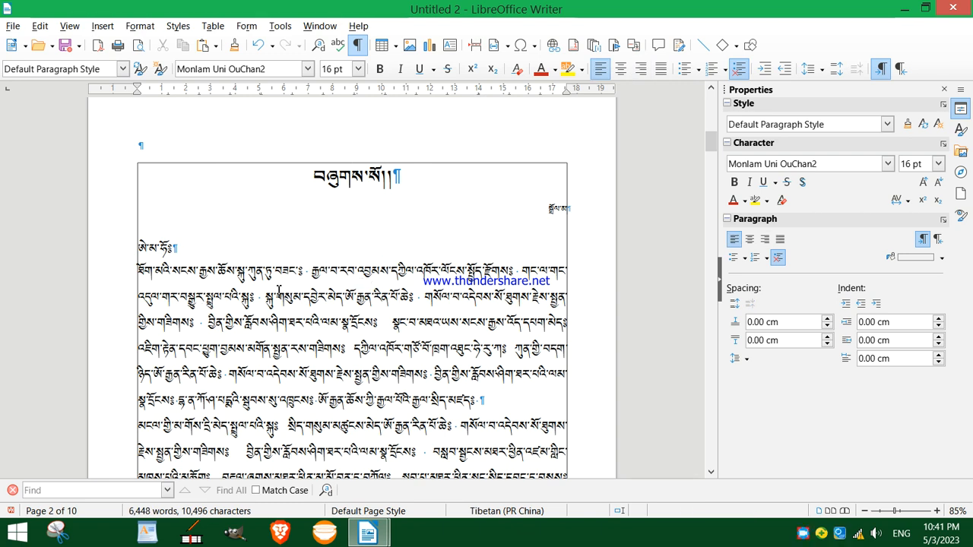
{"action": "scroll", "coordinate": [279, 290], "scroll_direction": "up", "scroll_amount": 10}
{"action": "scroll", "coordinate": [282, 289], "scroll_direction": "down", "scroll_amount": 10}
{"action": "scroll", "coordinate": [282, 289], "scroll_direction": "down", "scroll_amount": 5}
{"action": "scroll", "coordinate": [282, 286], "scroll_direction": "up", "scroll_amount": 5}
{"action": "scroll", "coordinate": [296, 337], "scroll_direction": "up", "scroll_amount": 10}
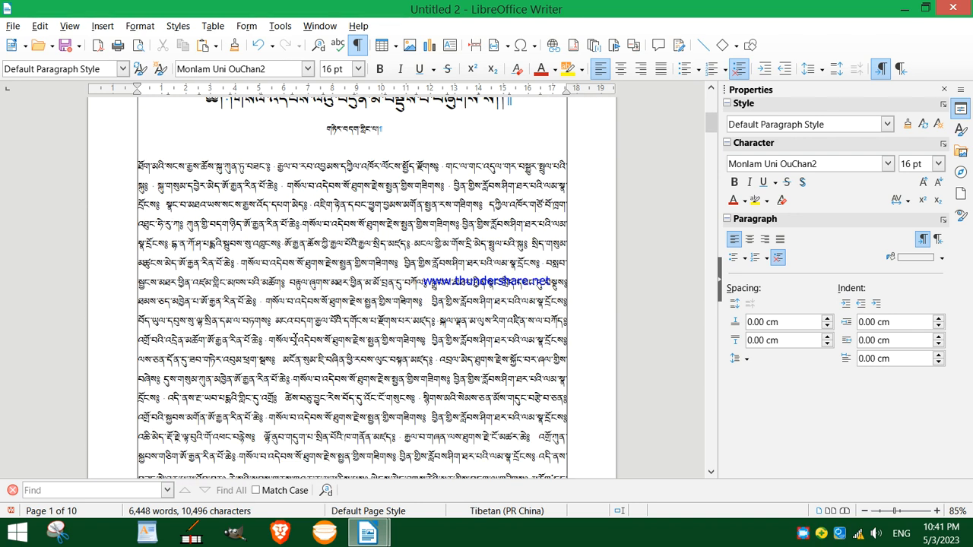
{"action": "scroll", "coordinate": [295, 339], "scroll_direction": "up", "scroll_amount": 3}
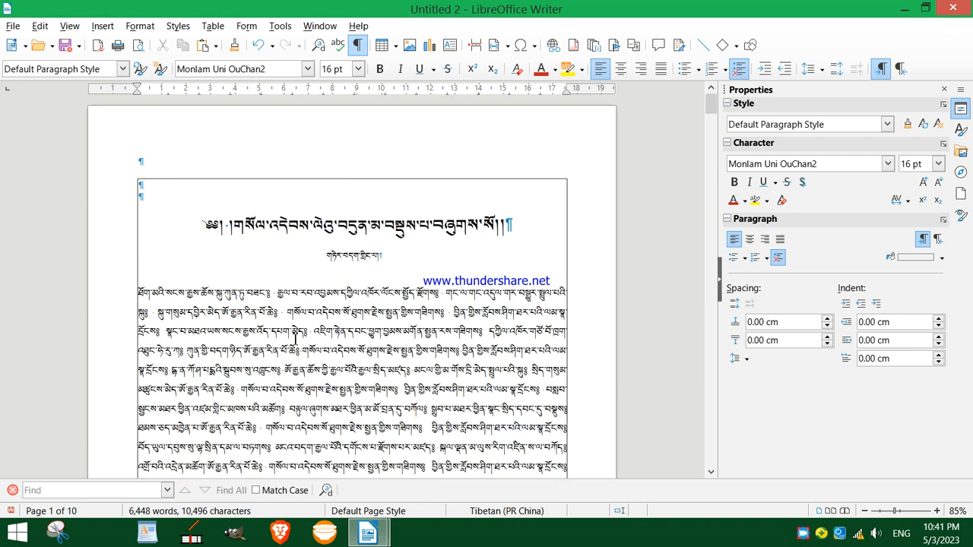
{"action": "scroll", "coordinate": [229, 325], "scroll_direction": "down", "scroll_amount": 2}
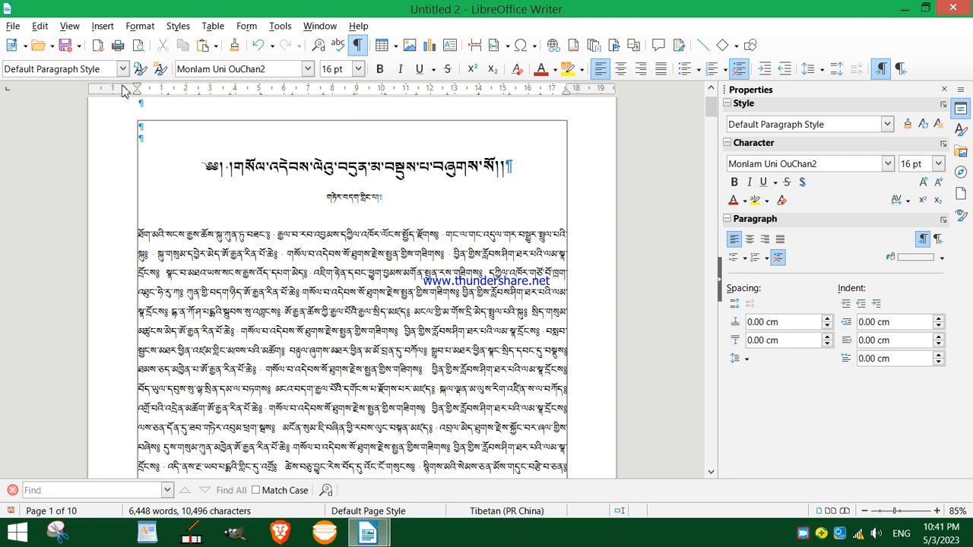
{"action": "left_click", "coordinate": [122, 69]}
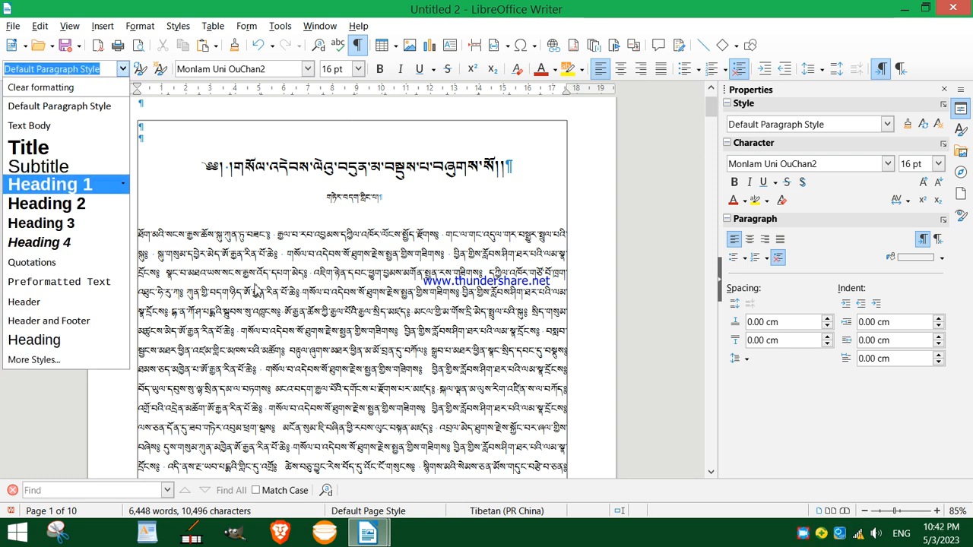
{"action": "left_click", "coordinate": [256, 289]}
{"action": "scroll", "coordinate": [275, 293], "scroll_direction": "down", "scroll_amount": 6}
{"action": "scroll", "coordinate": [280, 298], "scroll_direction": "up", "scroll_amount": 8}
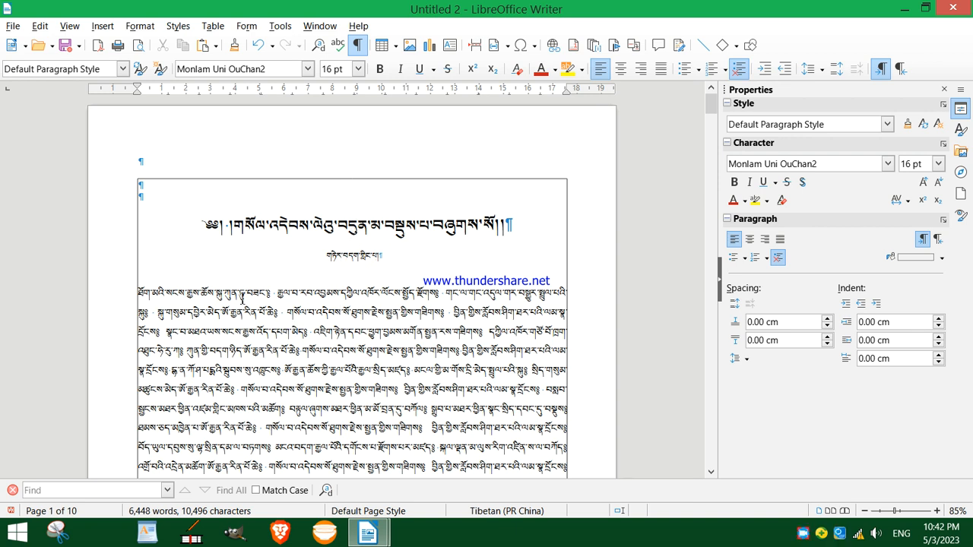
{"action": "scroll", "coordinate": [241, 297], "scroll_direction": "down", "scroll_amount": 4}
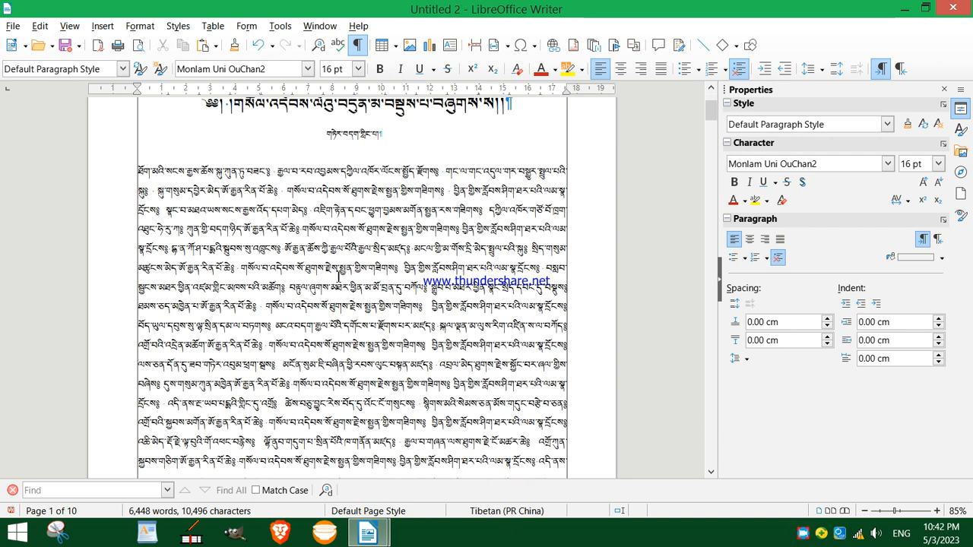
- Set the Default Page Style to two columns and check the resulting pages in print preview
{"action": "left_click", "coordinate": [336, 275]}
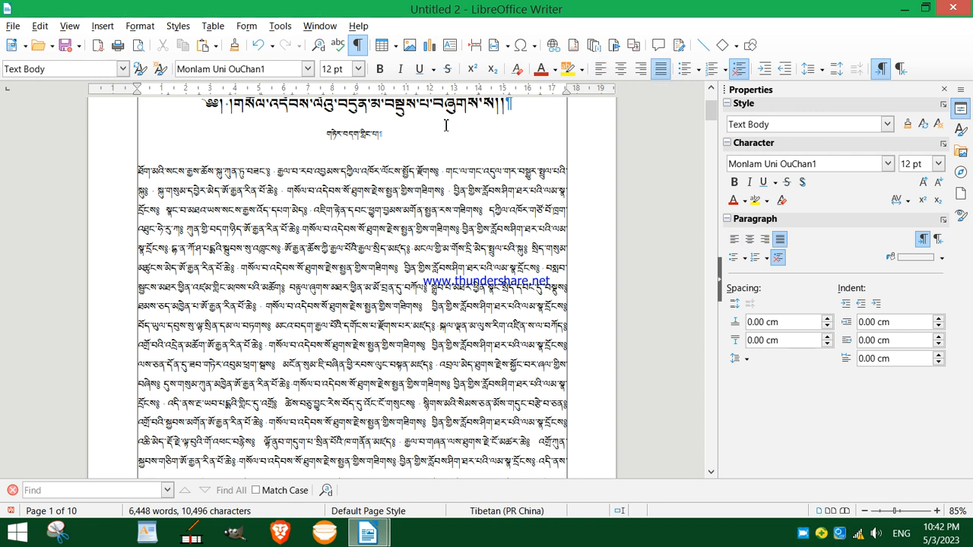
{"action": "right_click", "coordinate": [343, 193]}
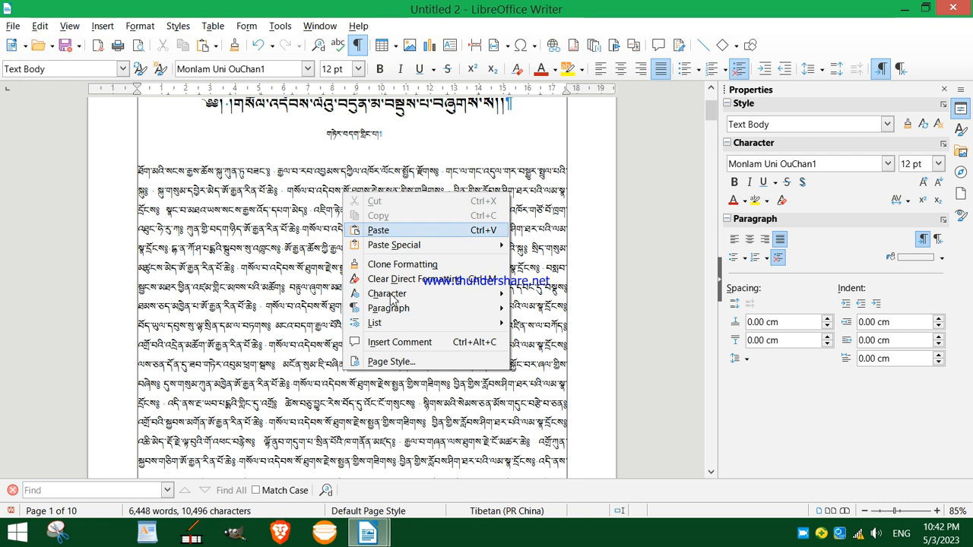
{"action": "left_click", "coordinate": [390, 362]}
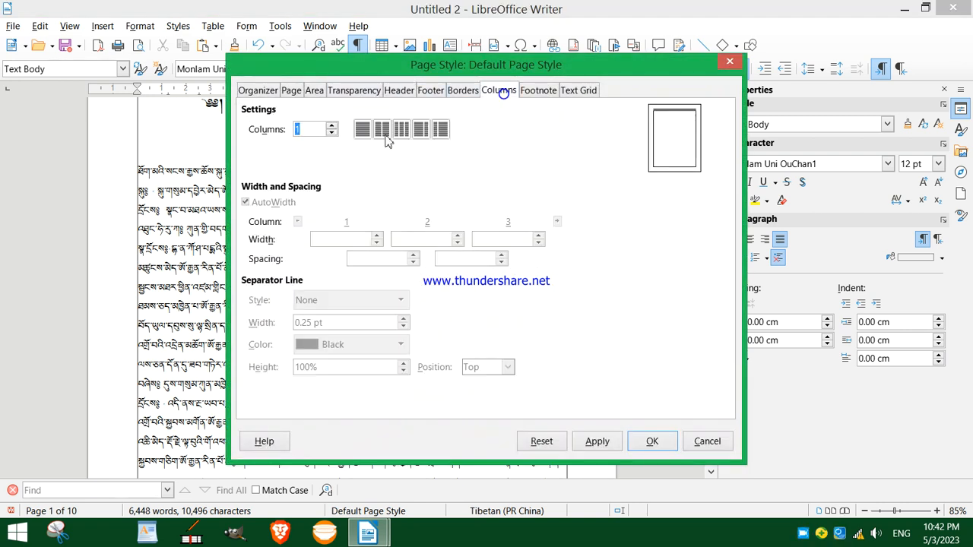
{"action": "left_click", "coordinate": [381, 131]}
{"action": "left_click", "coordinate": [594, 442]}
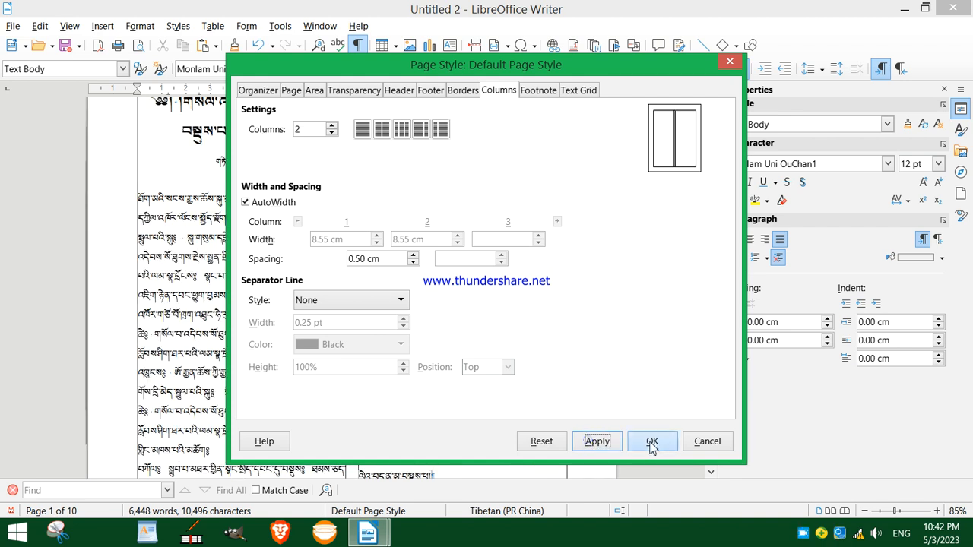
{"action": "left_click", "coordinate": [650, 441]}
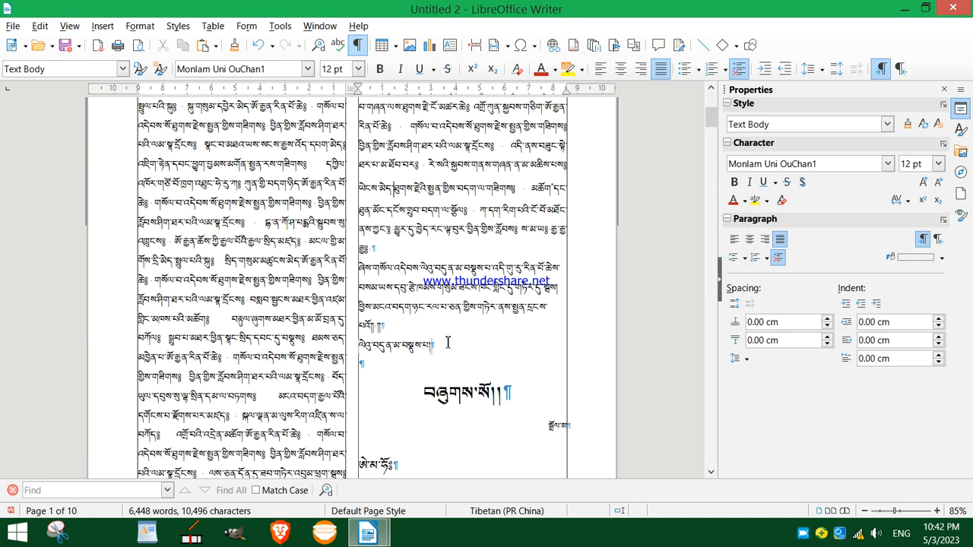
{"action": "left_click", "coordinate": [139, 46]}
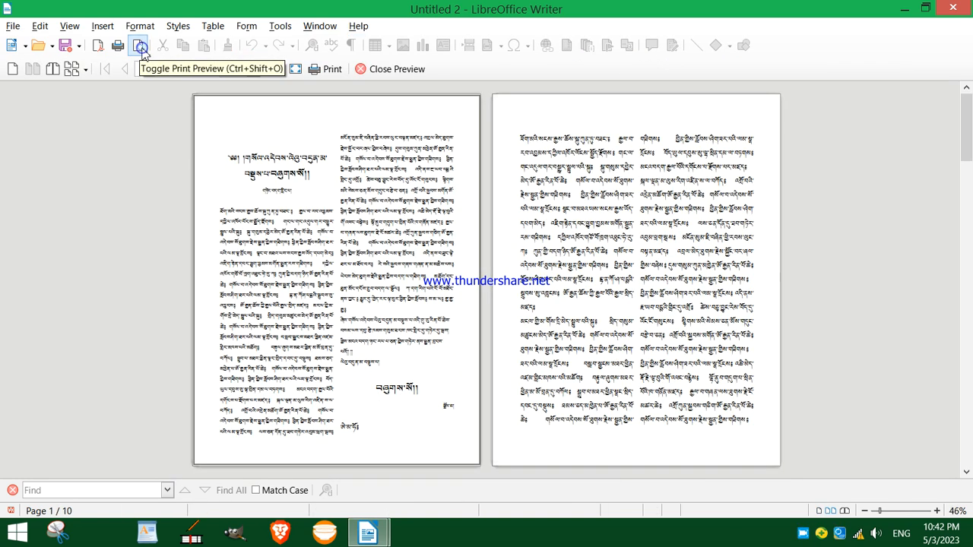
{"action": "left_click", "coordinate": [139, 45]}
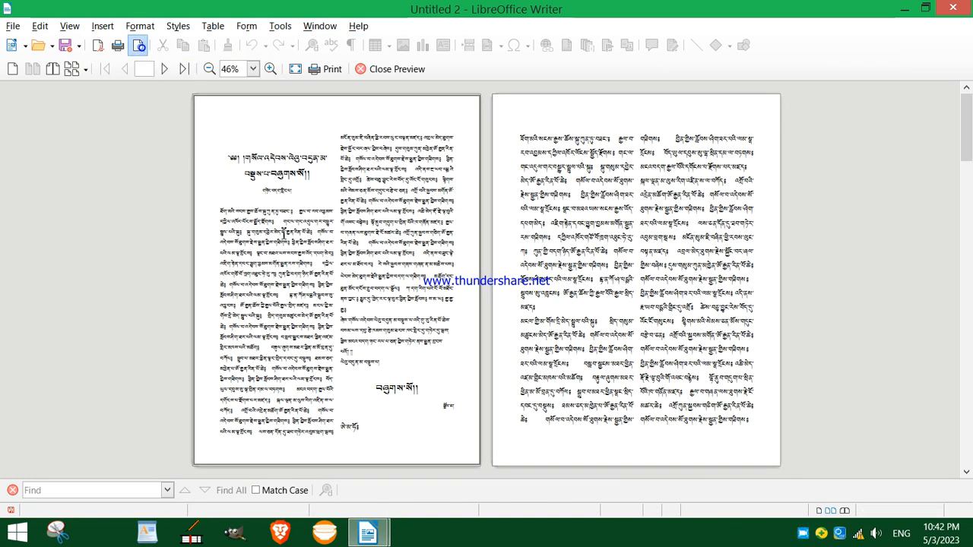
- Insert a page break before the second prayer's Heading 1 title so it starts on a new page
{"action": "scroll", "coordinate": [294, 273], "scroll_direction": "down", "scroll_amount": 10}
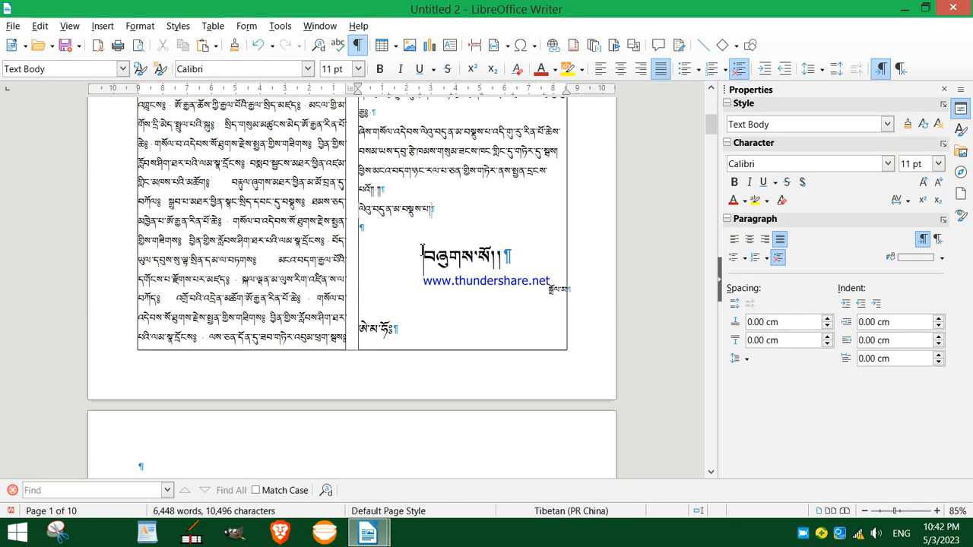
{"action": "left_click", "coordinate": [422, 253]}
{"action": "key", "text": "ctrl+Return"}
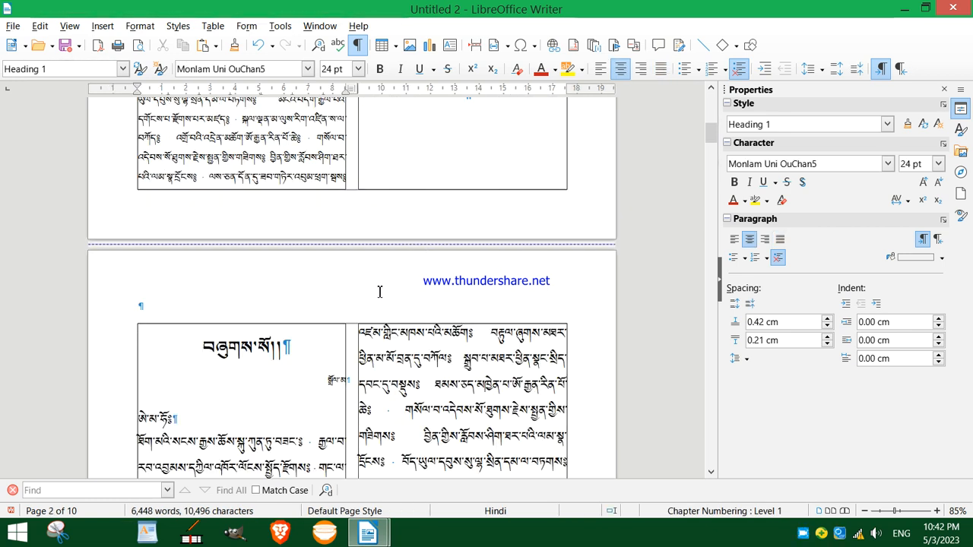
{"action": "key", "text": "ctrl+z"}
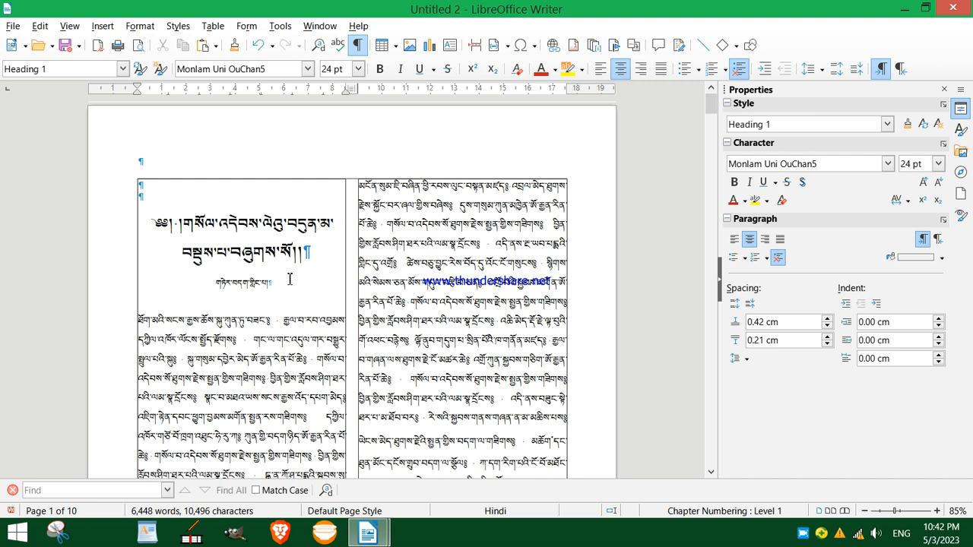
- Set the title in the document's description properties to "མཚམས་སྤྲིན་གཞོན་ནུ།"
{"action": "left_click", "coordinate": [152, 152]}
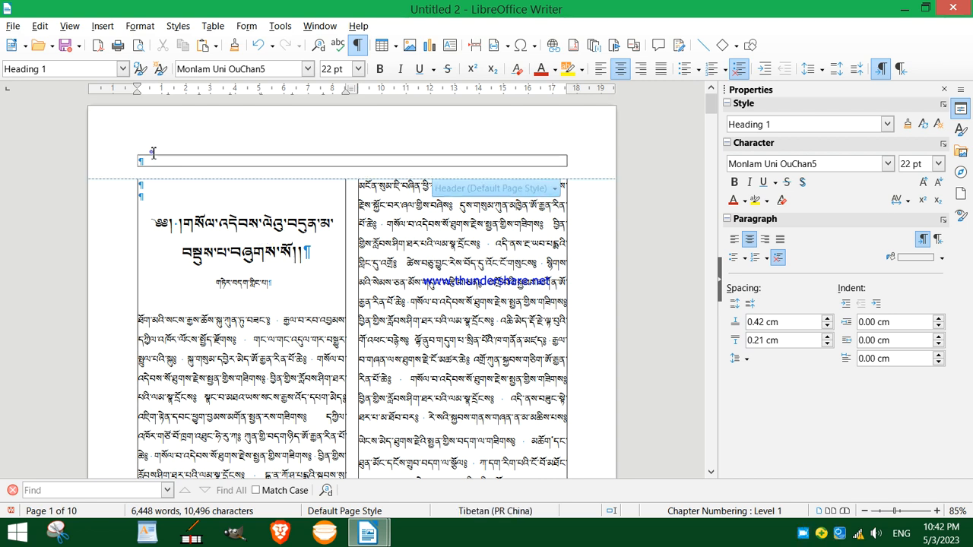
{"action": "left_click", "coordinate": [13, 26]}
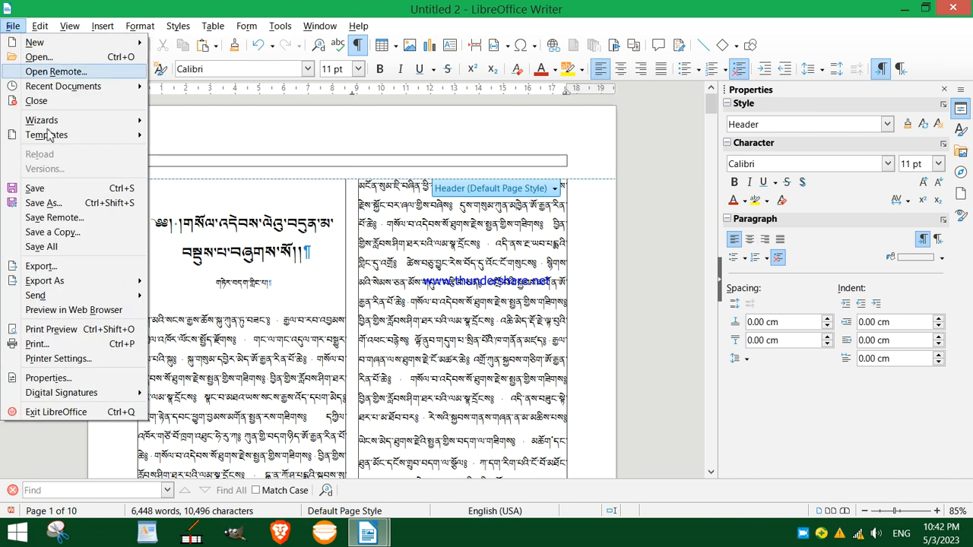
{"action": "left_click", "coordinate": [47, 378]}
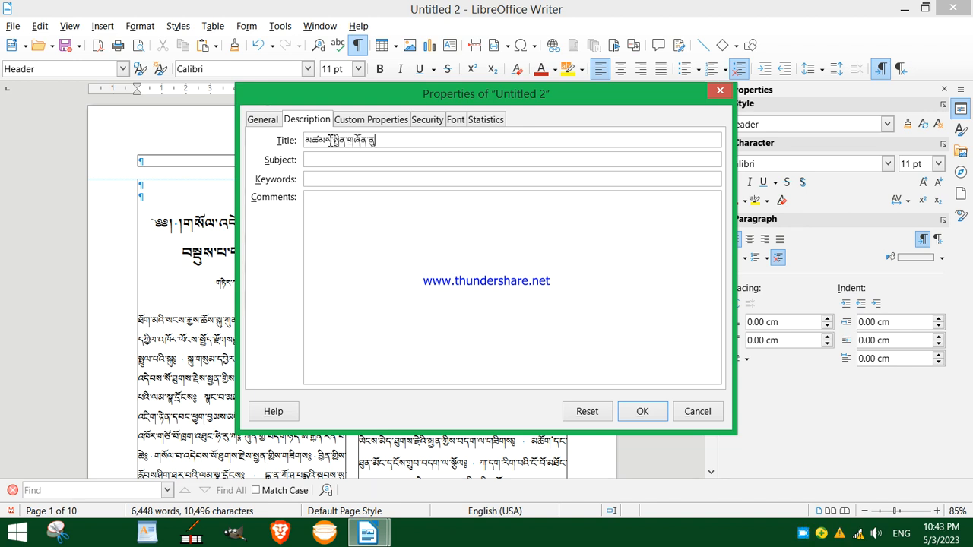
{"action": "left_click", "coordinate": [642, 413]}
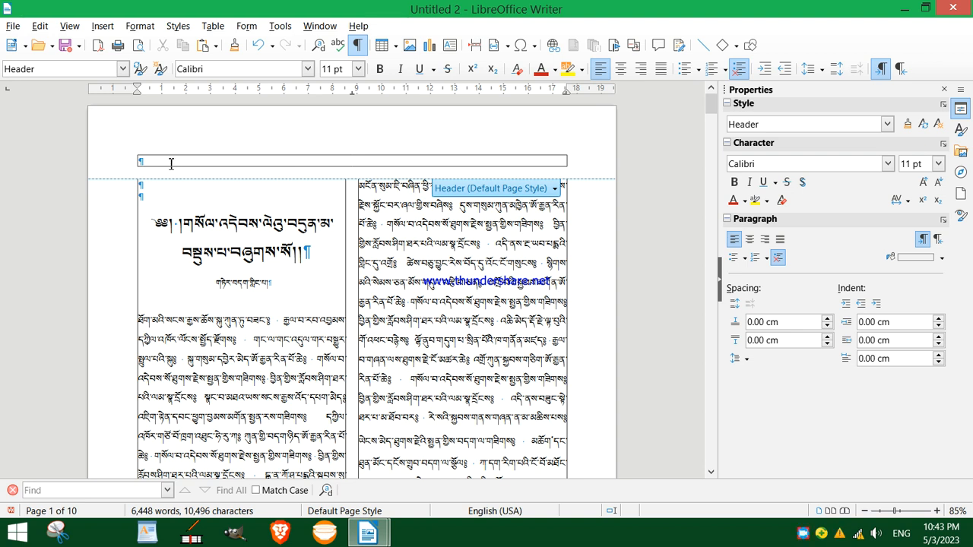
- Insert the document's Title field into the page header
{"action": "left_click", "coordinate": [102, 26]}
{"action": "mouse_move", "coordinate": [213, 412]}
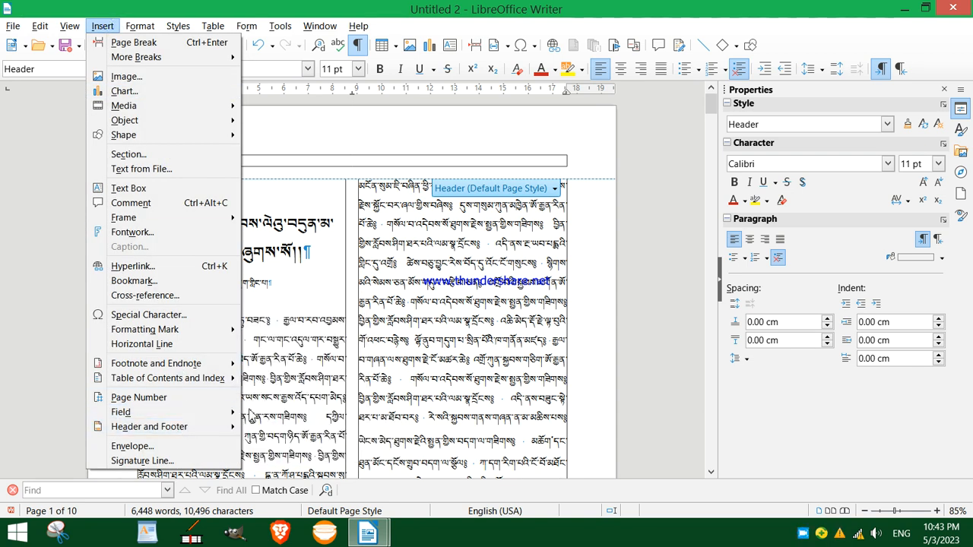
{"action": "left_click", "coordinate": [272, 361]}
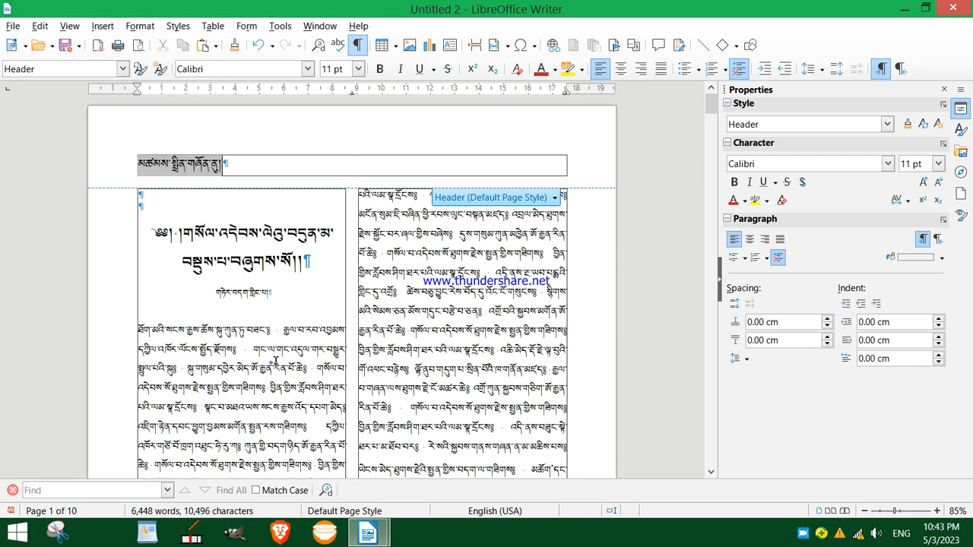
- Format the title field in the header with the Monlam Uni OuChan5 font at 12 pt
{"action": "left_click_drag", "start_coordinate": [233, 165], "coordinate": [140, 166]}
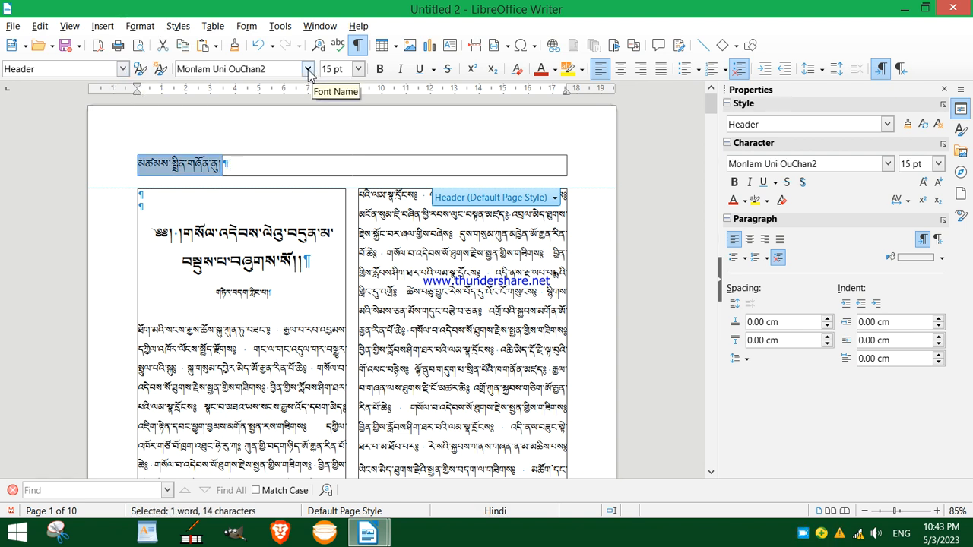
{"action": "left_click", "coordinate": [309, 68]}
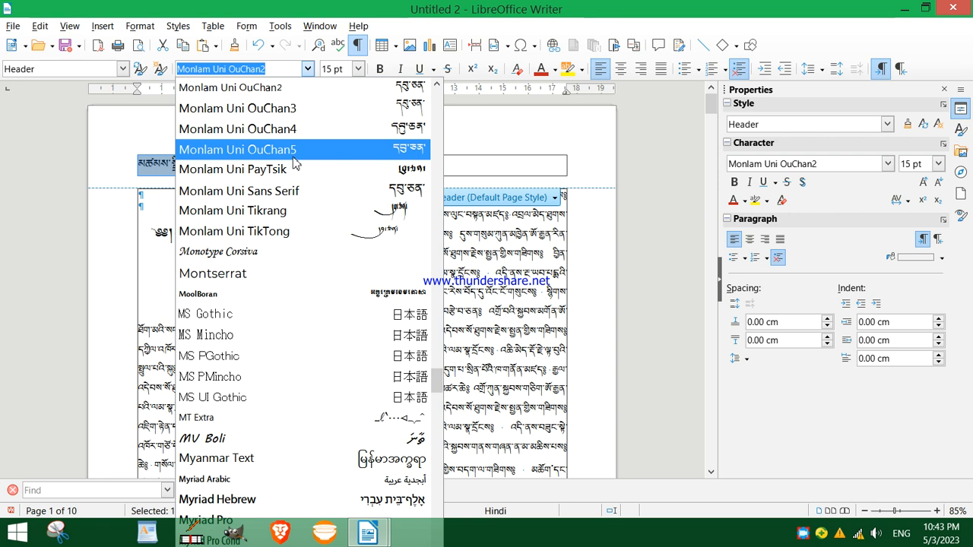
{"action": "left_click", "coordinate": [294, 157]}
{"action": "left_click", "coordinate": [358, 70]}
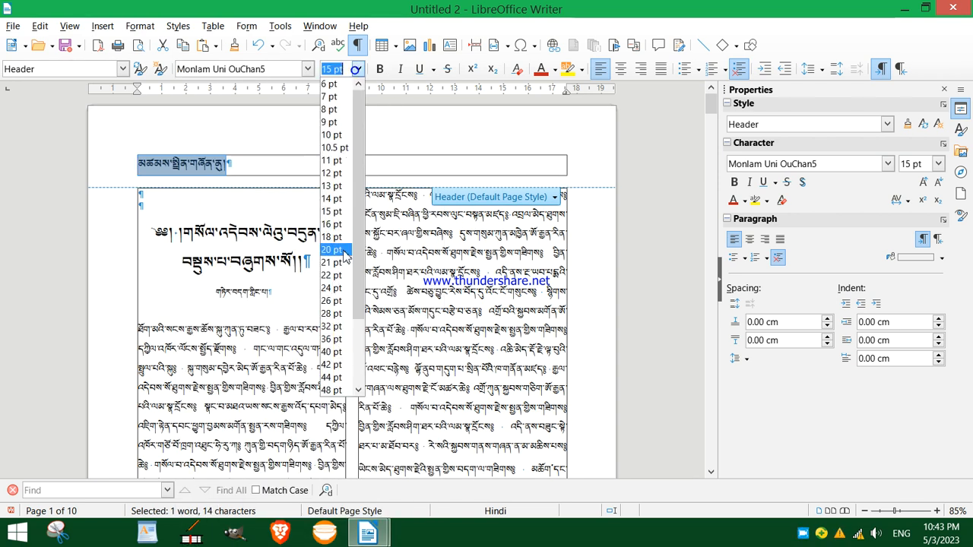
{"action": "left_click", "coordinate": [334, 173]}
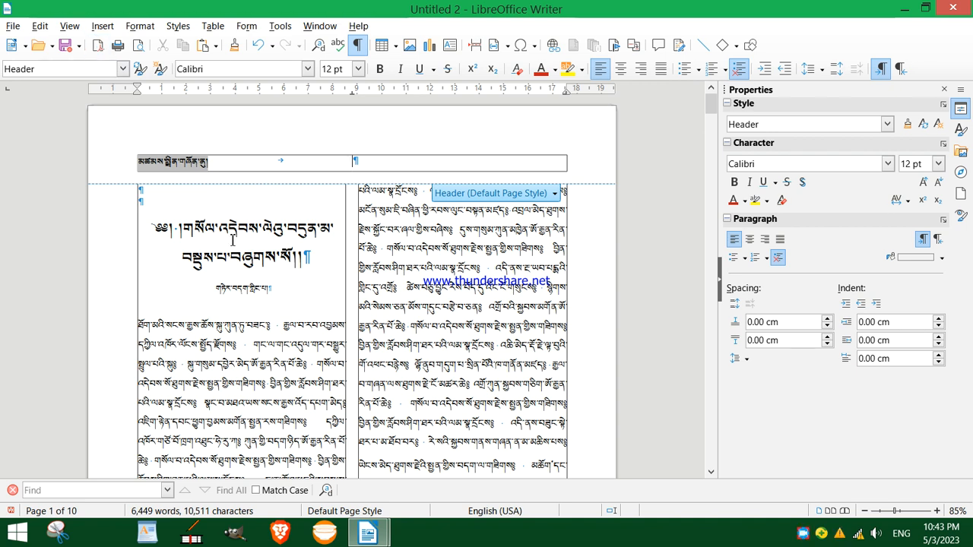
- Insert a level 1 Chapter field with the Chapter name format after the tab in the page header
{"action": "left_click", "coordinate": [103, 25]}
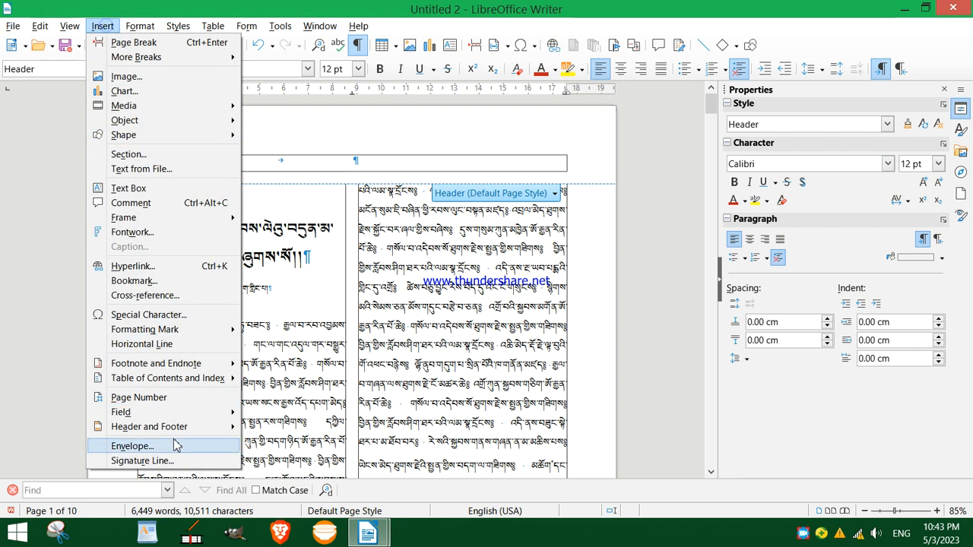
{"action": "mouse_move", "coordinate": [165, 431]}
{"action": "mouse_move", "coordinate": [146, 417]}
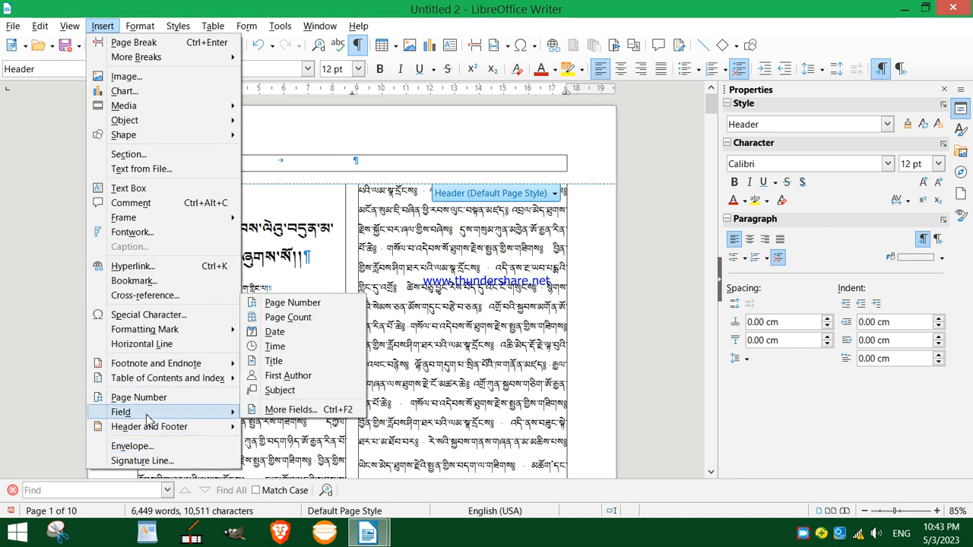
{"action": "left_click", "coordinate": [278, 410]}
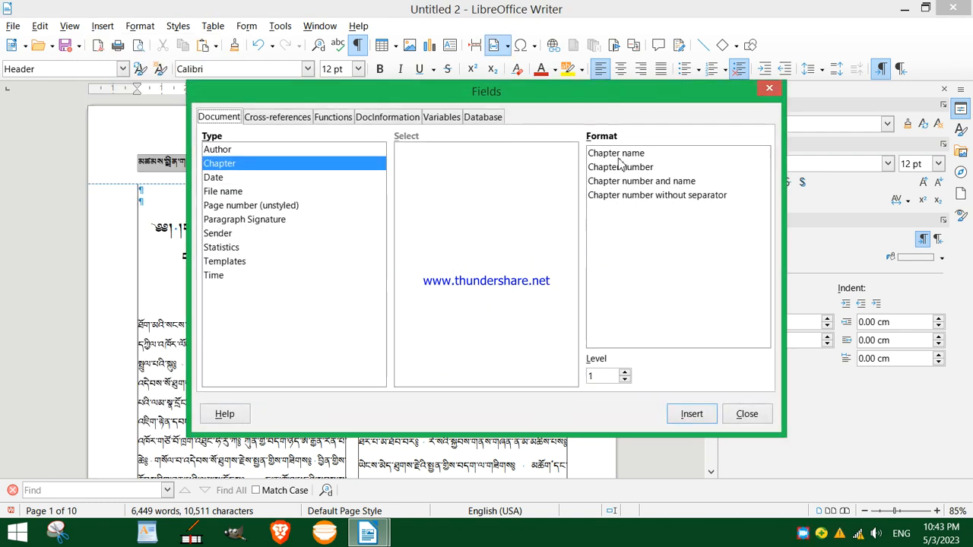
{"action": "left_click", "coordinate": [616, 154]}
{"action": "left_click_drag", "start_coordinate": [482, 100], "coordinate": [652, 82]}
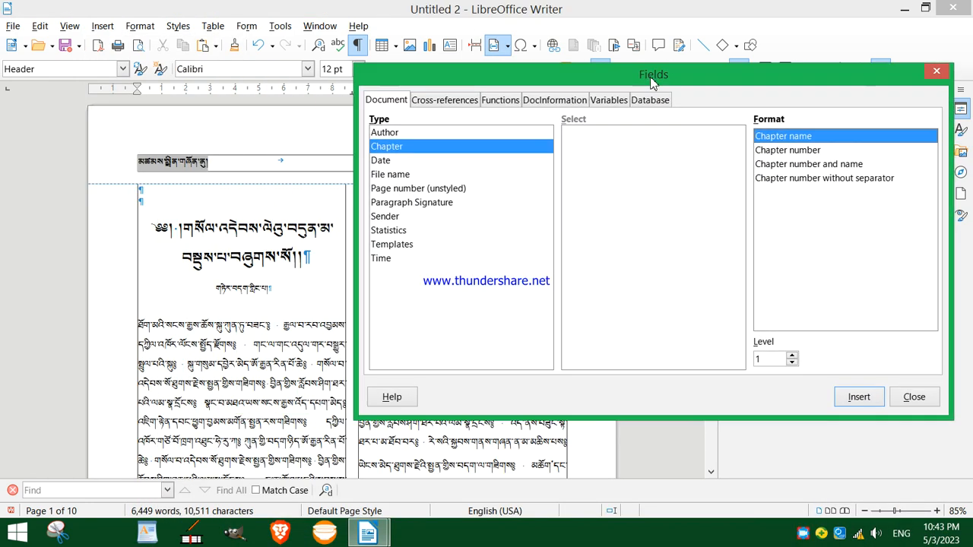
{"action": "left_click", "coordinate": [855, 402]}
{"action": "left_click", "coordinate": [914, 397]}
{"action": "left_click", "coordinate": [335, 172]}
{"action": "left_click", "coordinate": [287, 200]}
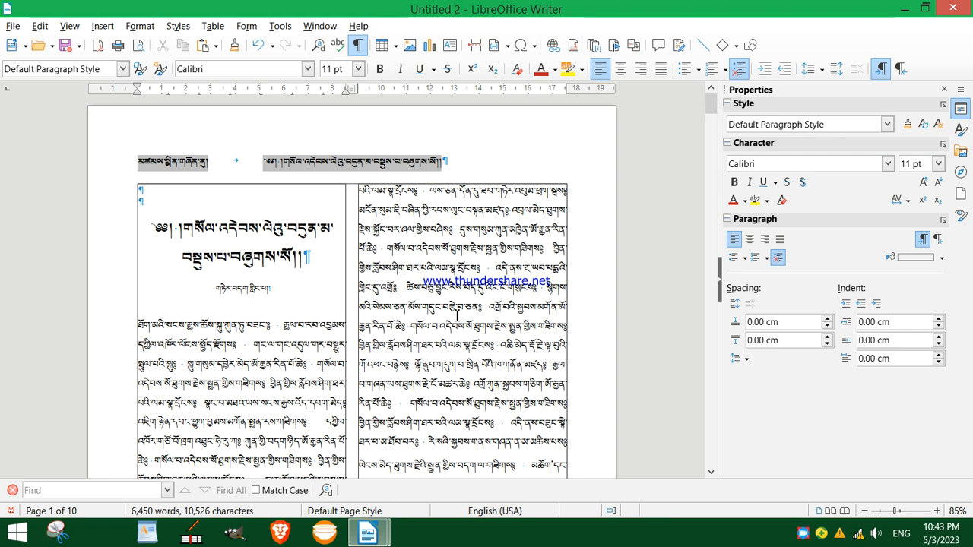
- Delete the opening ornament marks in front of the first prayer's title on page 1
{"action": "left_click", "coordinate": [251, 251]}
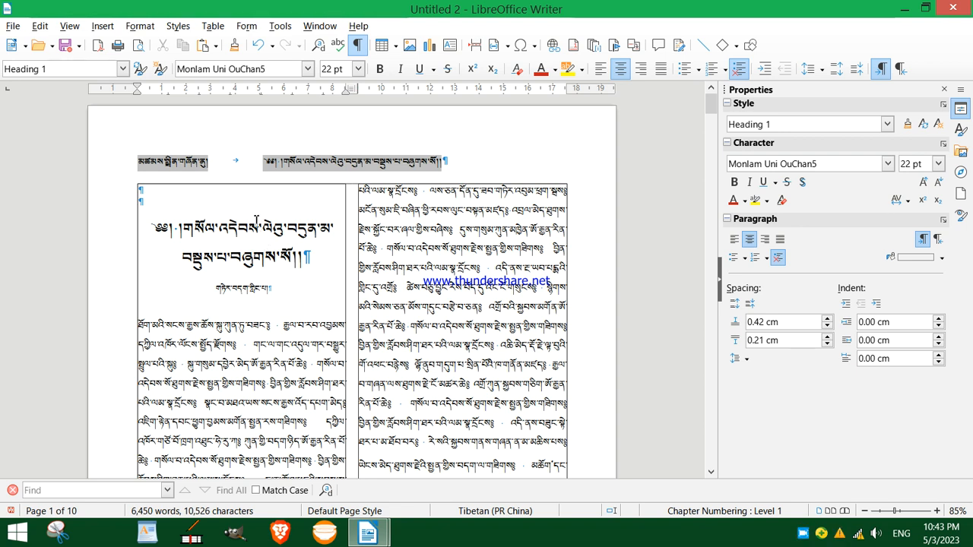
{"action": "double_click", "coordinate": [256, 163]}
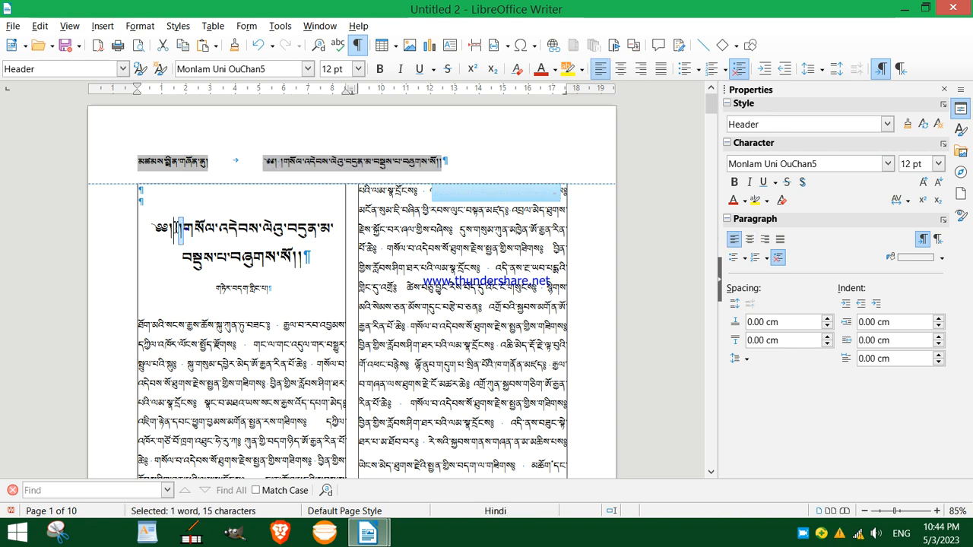
{"action": "left_click_drag", "start_coordinate": [176, 228], "coordinate": [139, 219]}
{"action": "key", "text": "Delete"}
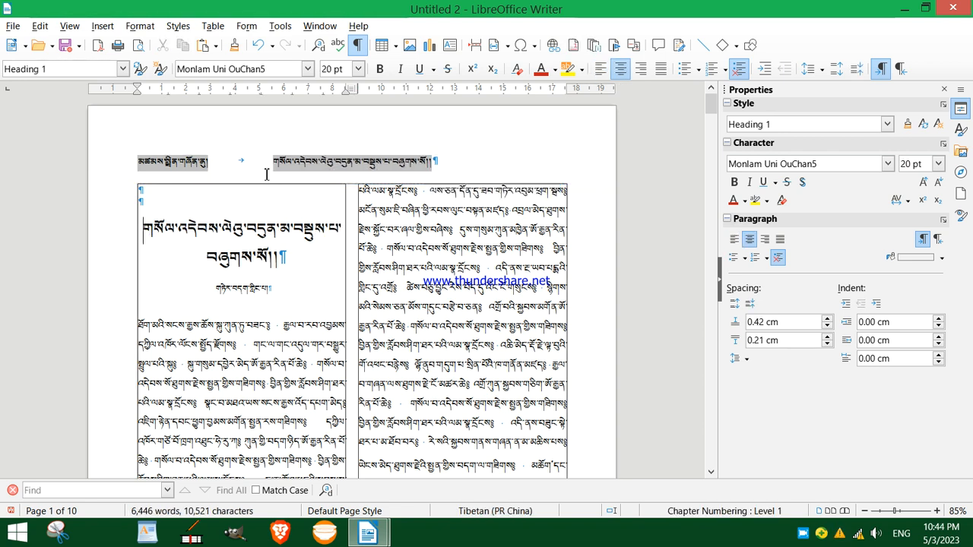
{"action": "double_click", "coordinate": [263, 166]}
{"action": "left_click", "coordinate": [252, 246]}
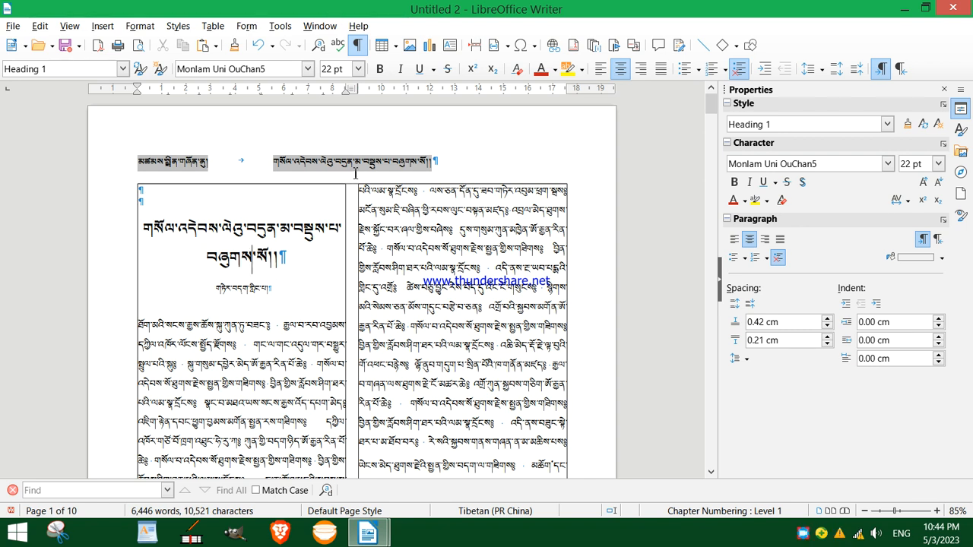
- Add another tab before the chapter name in the header to align it right, and check the header on page 2
{"action": "left_click", "coordinate": [263, 164]}
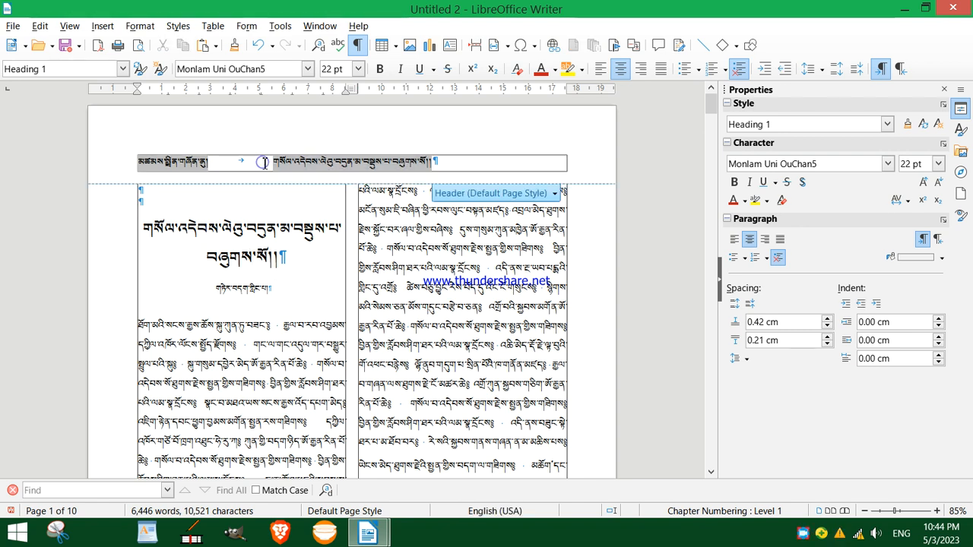
{"action": "key", "text": "Tab"}
{"action": "left_click", "coordinate": [354, 213]}
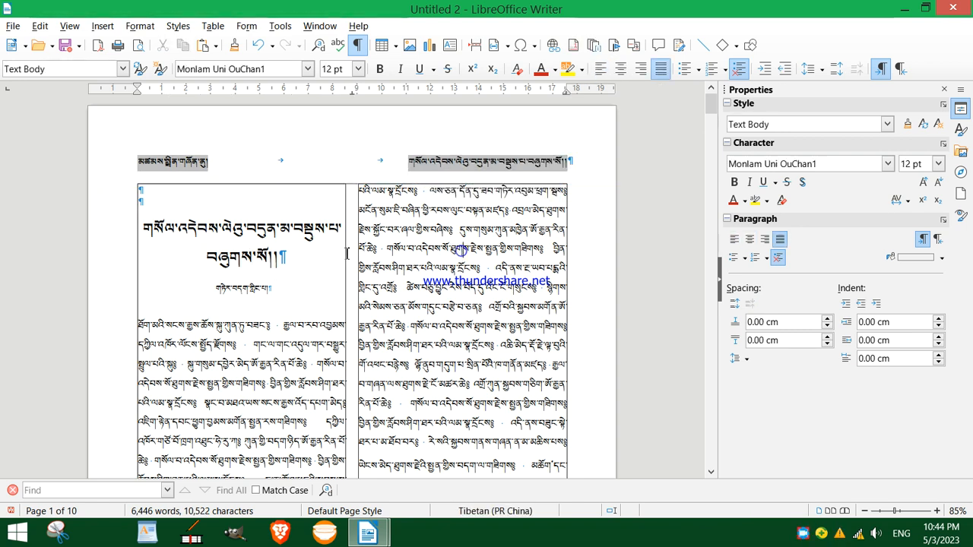
{"action": "scroll", "coordinate": [350, 236], "scroll_direction": "down", "scroll_amount": 5}
{"action": "scroll", "coordinate": [347, 253], "scroll_direction": "down", "scroll_amount": 8}
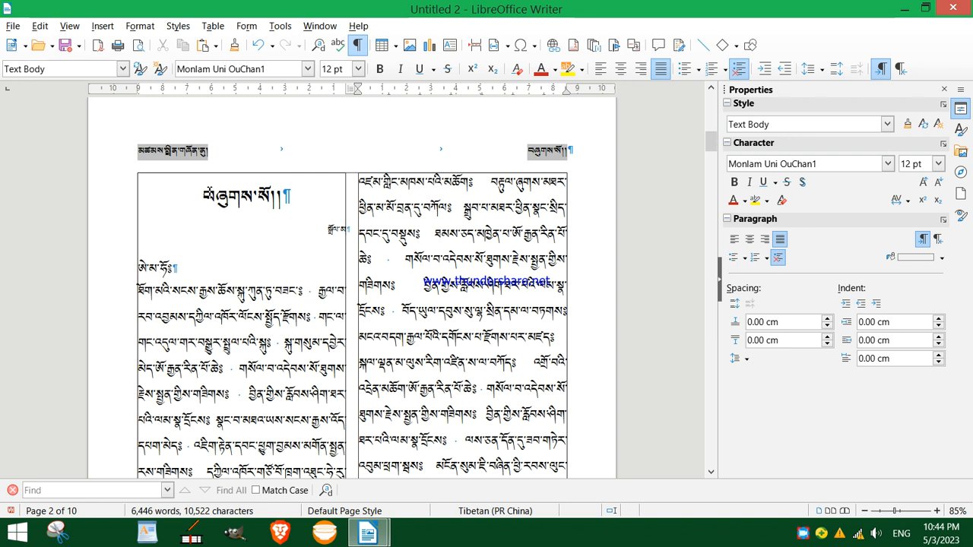
{"action": "scroll", "coordinate": [287, 238], "scroll_direction": "up", "scroll_amount": 5}
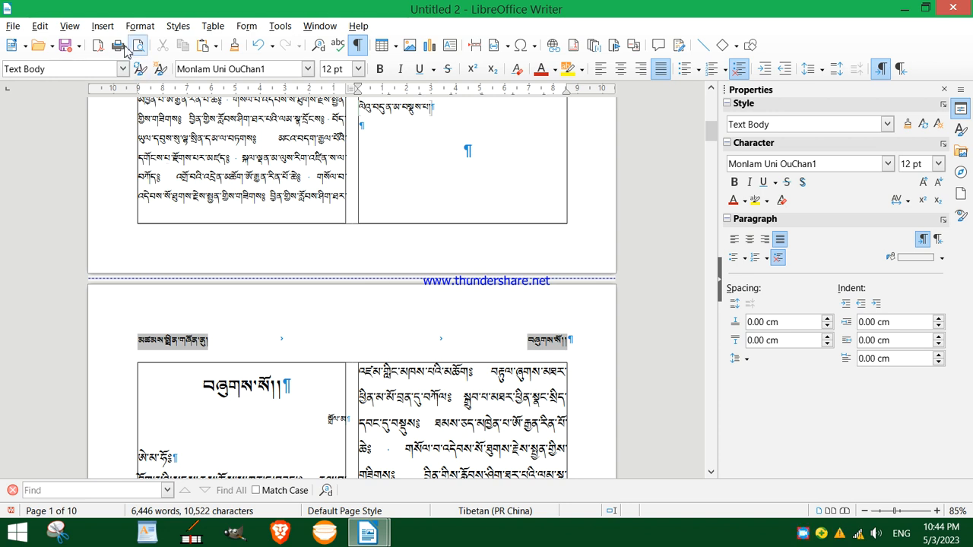
{"action": "left_click", "coordinate": [101, 26]}
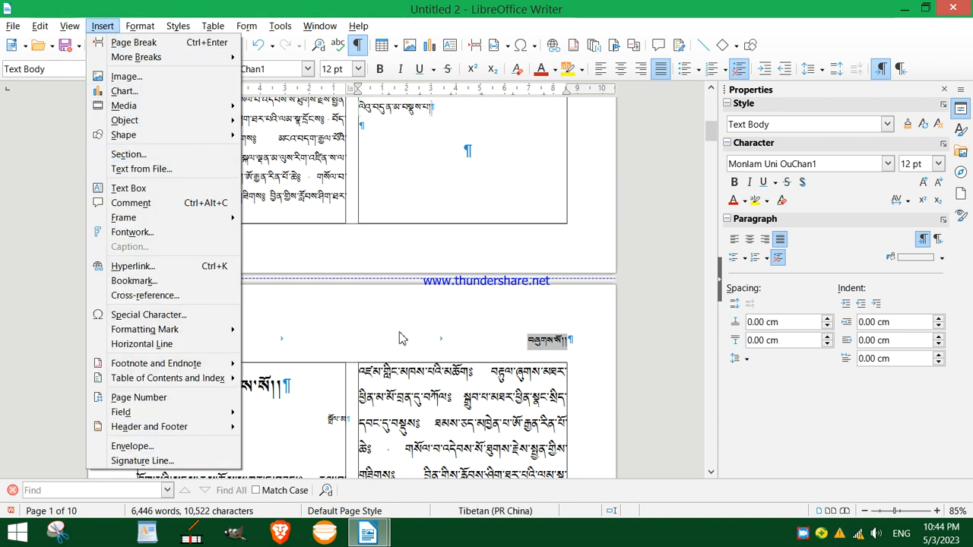
{"action": "mouse_move", "coordinate": [221, 57]}
{"action": "left_click", "coordinate": [289, 89]}
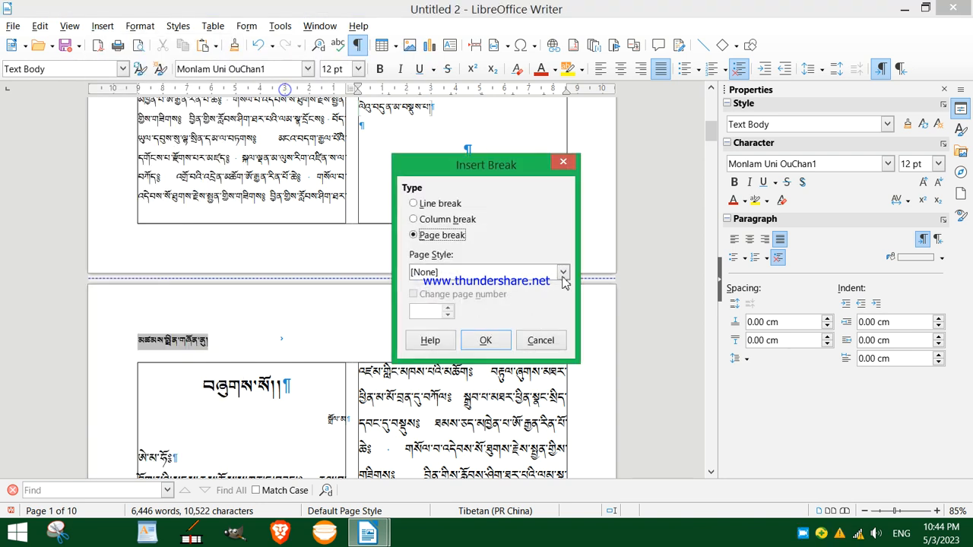
{"action": "left_click", "coordinate": [535, 341]}
- Compare the chapter name in the page header with the prayer title across pages 1 to 8
{"action": "scroll", "coordinate": [373, 258], "scroll_direction": "down", "scroll_amount": 2}
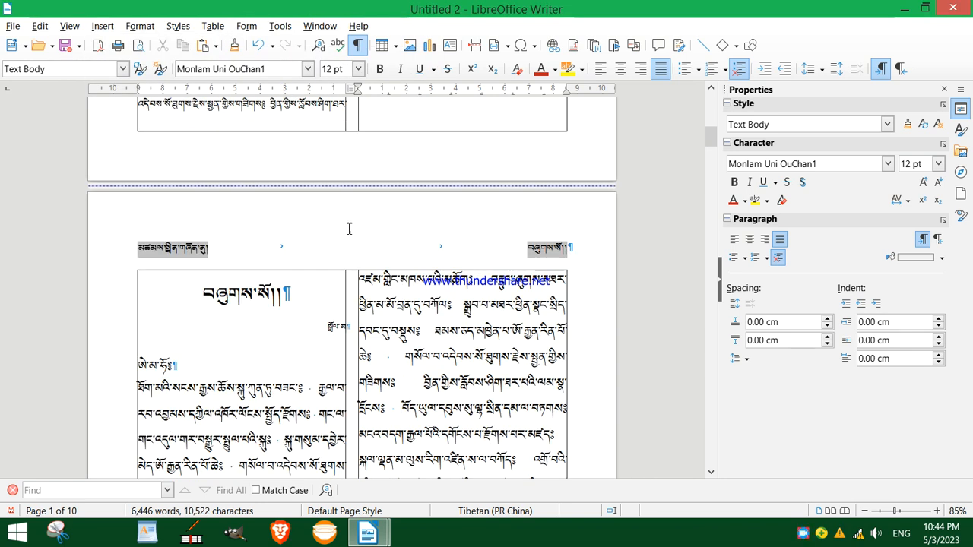
{"action": "scroll", "coordinate": [234, 249], "scroll_direction": "up", "scroll_amount": 3}
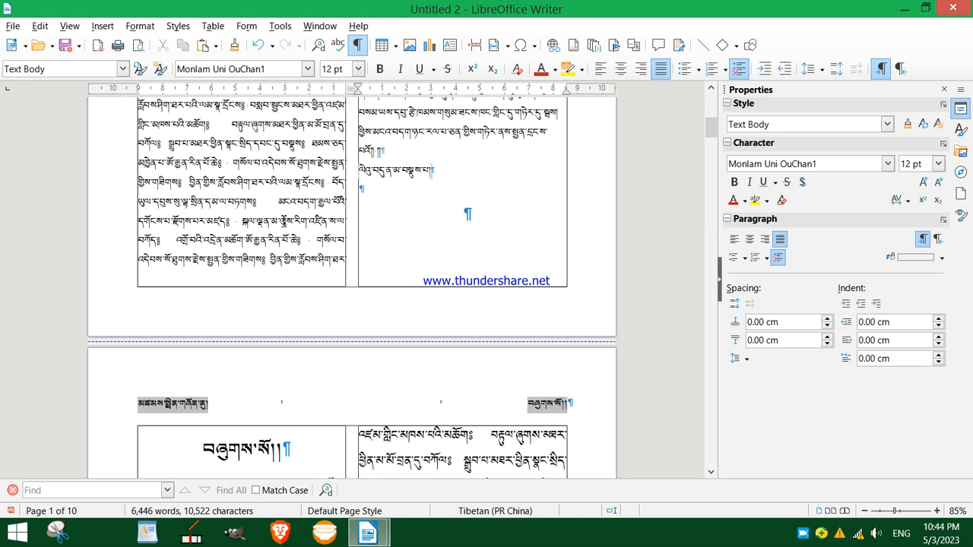
{"action": "scroll", "coordinate": [285, 220], "scroll_direction": "up", "scroll_amount": 9}
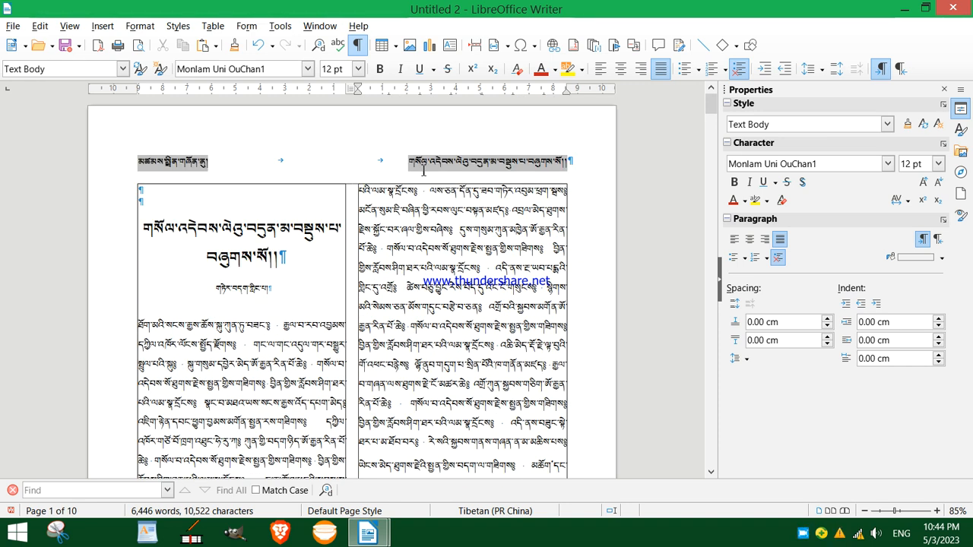
{"action": "scroll", "coordinate": [423, 170], "scroll_direction": "down", "scroll_amount": 14}
{"action": "scroll", "coordinate": [497, 269], "scroll_direction": "down", "scroll_amount": 9}
{"action": "scroll", "coordinate": [496, 268], "scroll_direction": "up", "scroll_amount": 8}
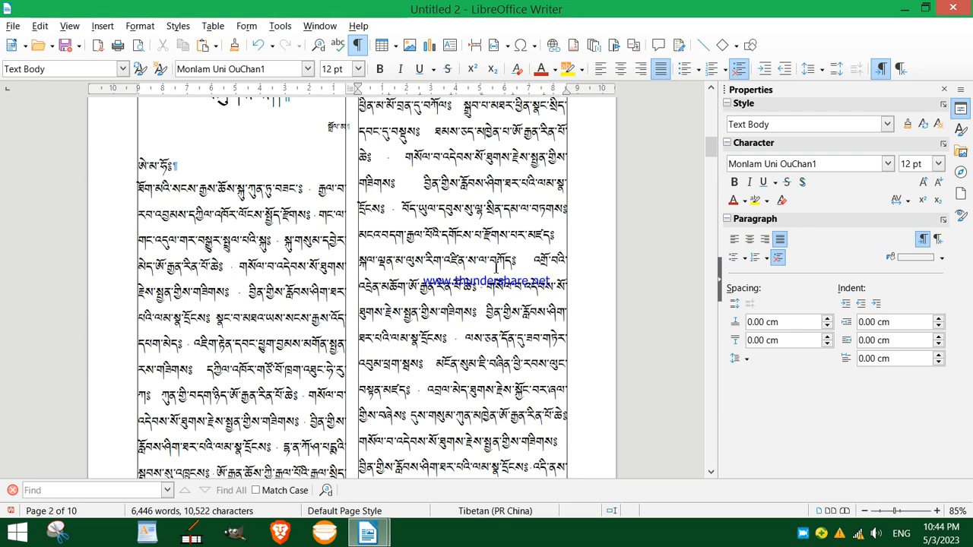
{"action": "scroll", "coordinate": [496, 267], "scroll_direction": "up", "scroll_amount": 3}
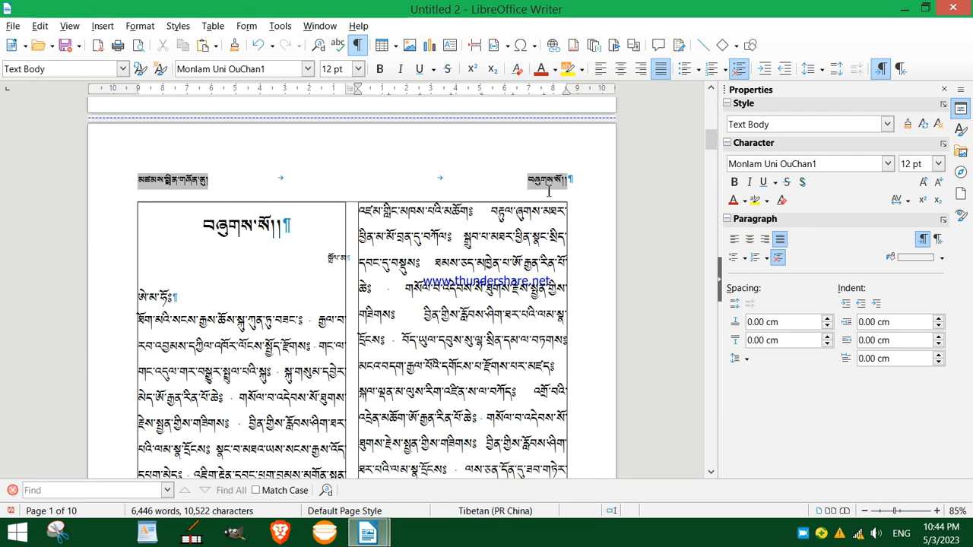
{"action": "scroll", "coordinate": [549, 190], "scroll_direction": "up", "scroll_amount": 12}
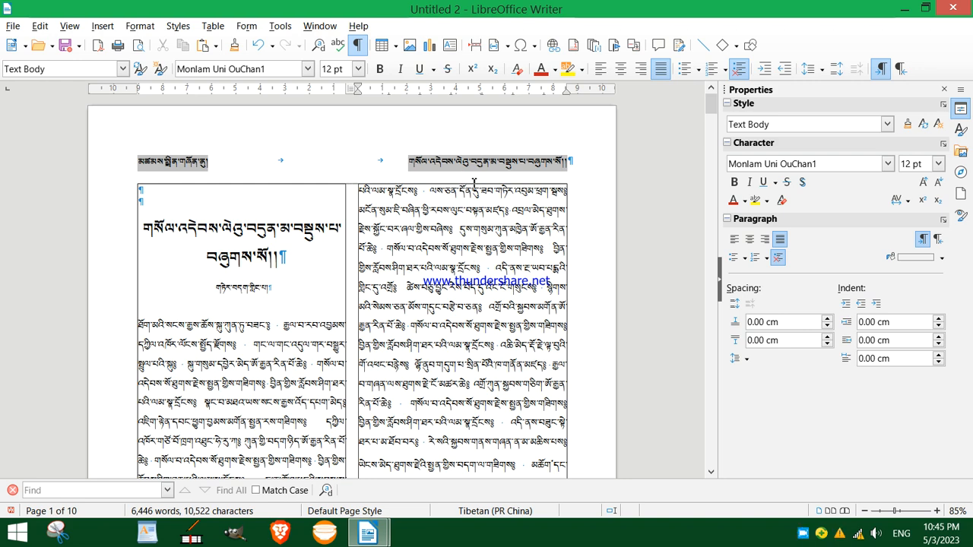
{"action": "scroll", "coordinate": [474, 183], "scroll_direction": "down", "scroll_amount": 10}
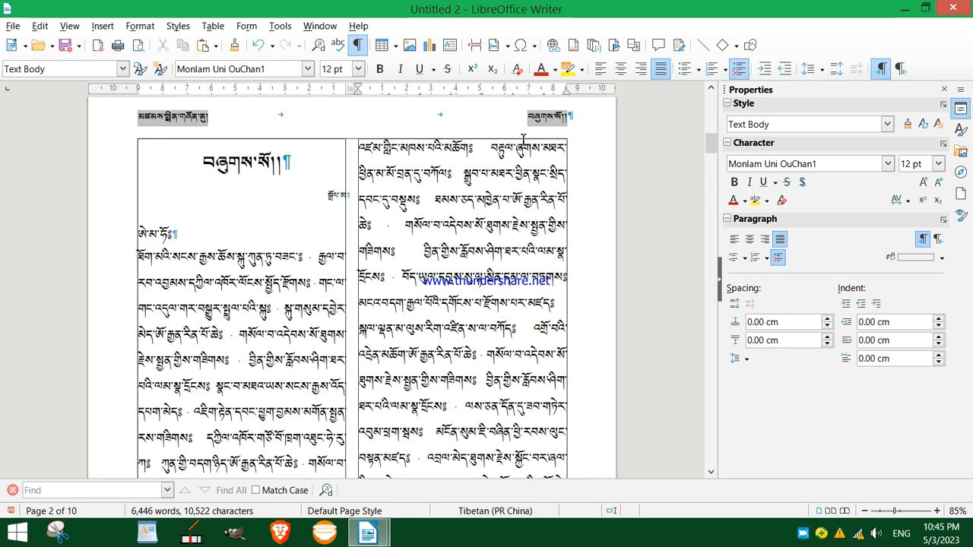
{"action": "scroll", "coordinate": [523, 139], "scroll_direction": "down", "scroll_amount": 15}
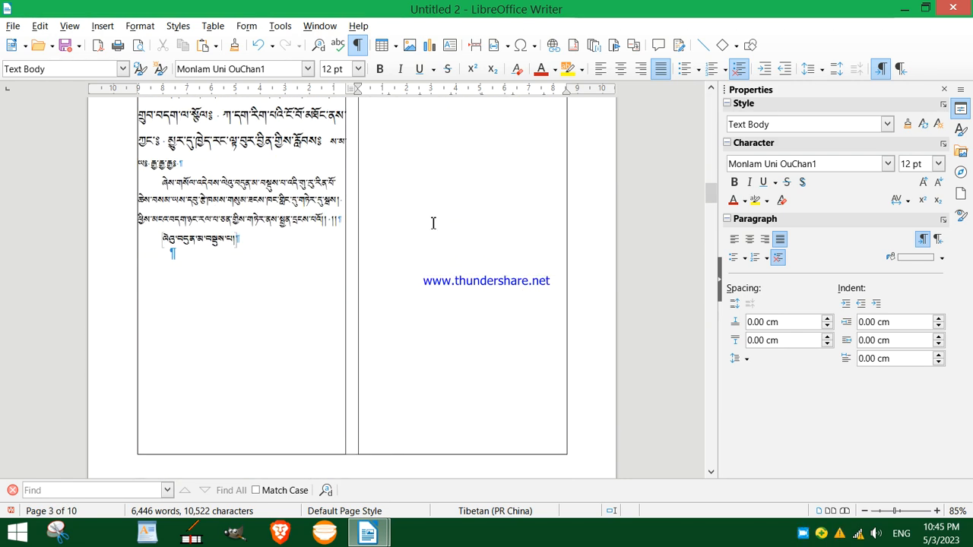
{"action": "scroll", "coordinate": [433, 223], "scroll_direction": "down", "scroll_amount": 5}
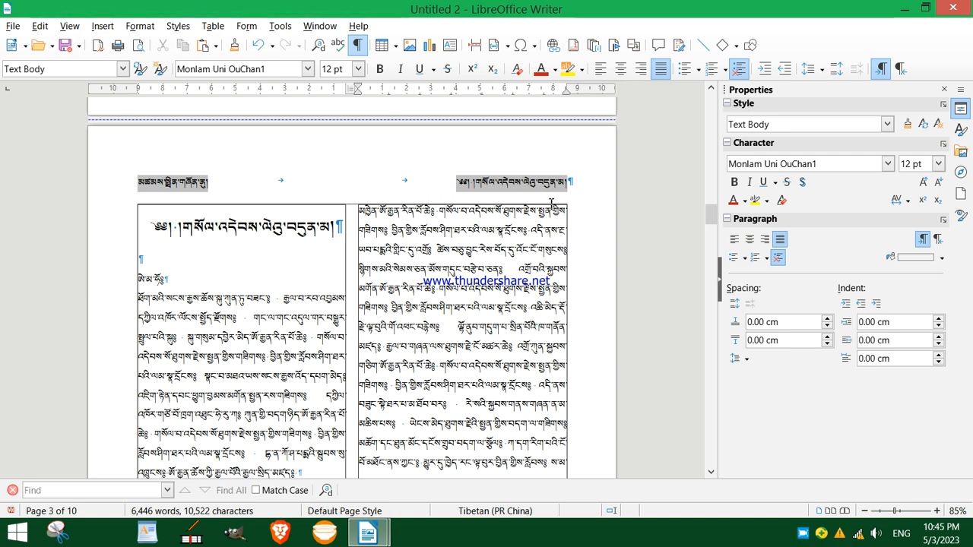
{"action": "scroll", "coordinate": [534, 211], "scroll_direction": "up", "scroll_amount": 10}
{"action": "scroll", "coordinate": [535, 266], "scroll_direction": "down", "scroll_amount": 3}
{"action": "scroll", "coordinate": [530, 266], "scroll_direction": "down", "scroll_amount": 15}
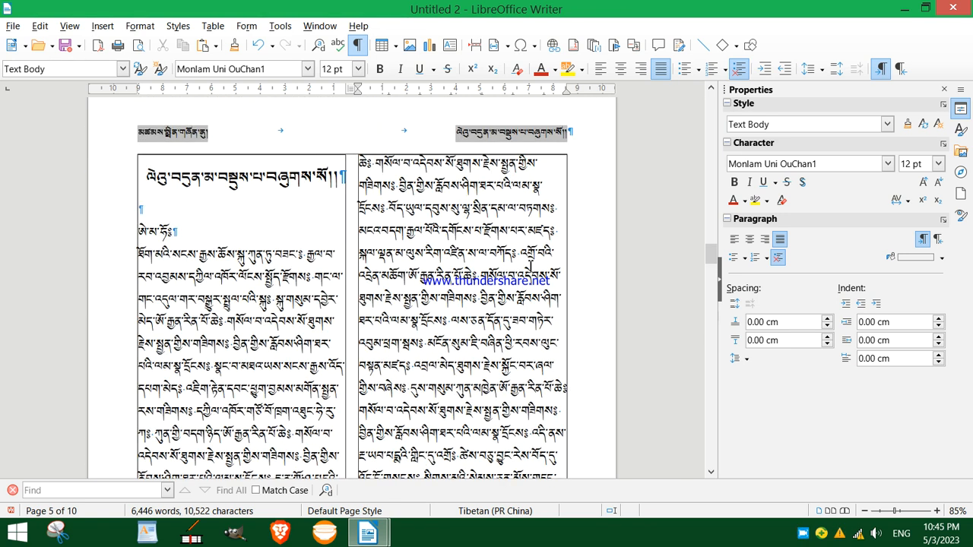
{"action": "scroll", "coordinate": [454, 259], "scroll_direction": "up", "scroll_amount": 2}
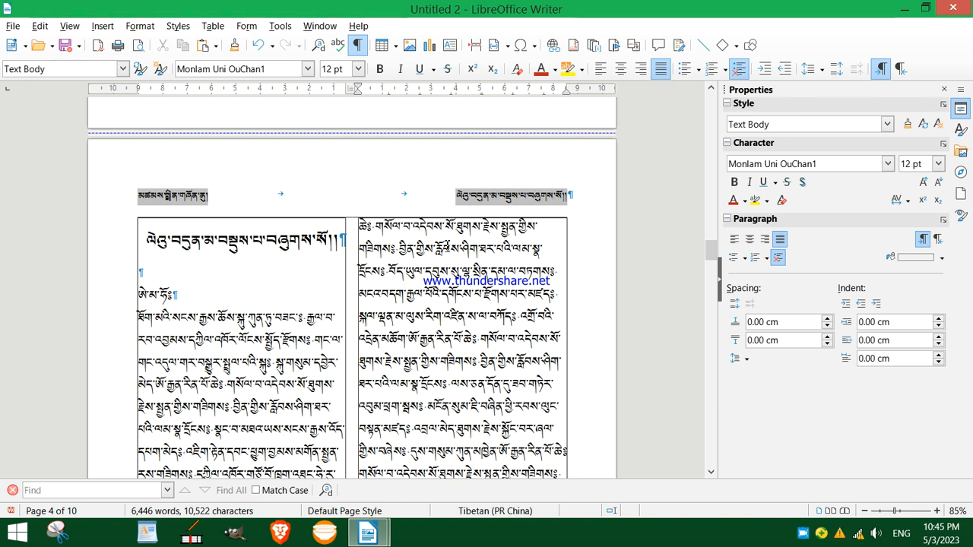
{"action": "scroll", "coordinate": [447, 246], "scroll_direction": "down", "scroll_amount": 1}
{"action": "scroll", "coordinate": [447, 246], "scroll_direction": "down", "scroll_amount": 20}
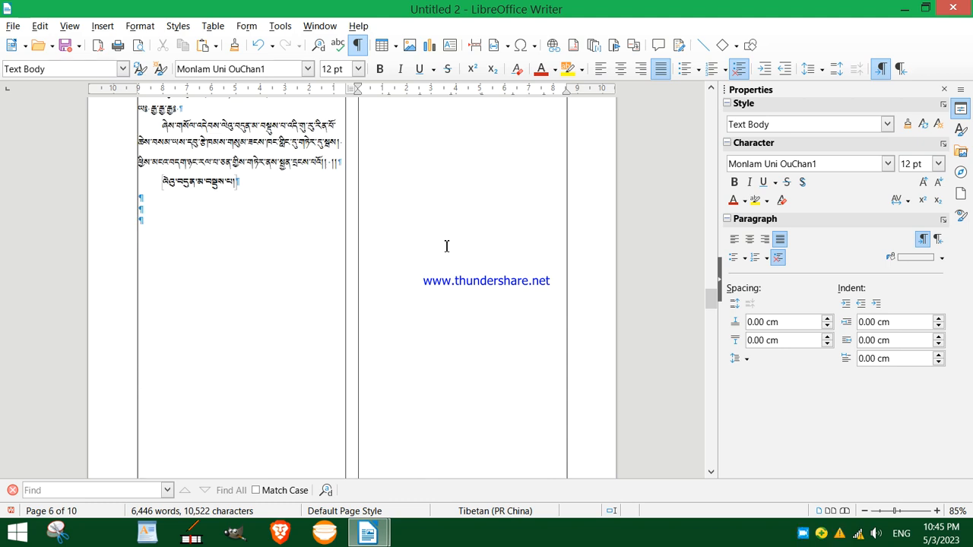
{"action": "scroll", "coordinate": [447, 246], "scroll_direction": "down", "scroll_amount": 5}
{"action": "scroll", "coordinate": [269, 172], "scroll_direction": "down", "scroll_amount": 20}
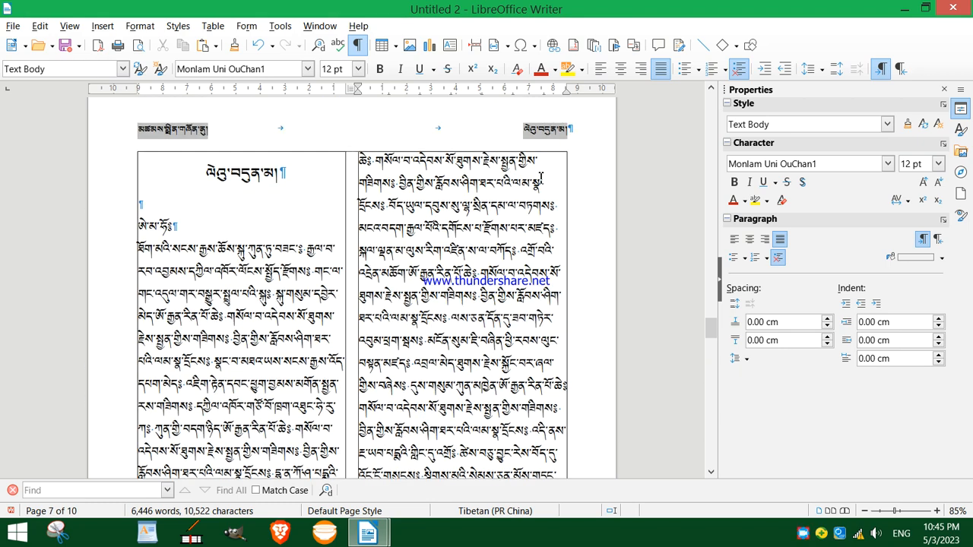
{"action": "scroll", "coordinate": [456, 220], "scroll_direction": "up", "scroll_amount": 15}
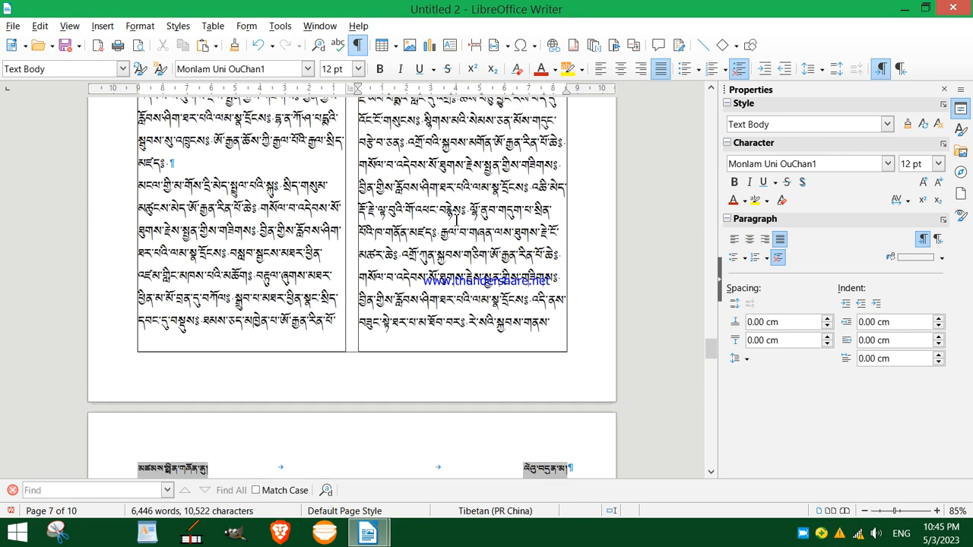
{"action": "scroll", "coordinate": [458, 268], "scroll_direction": "up", "scroll_amount": 20}
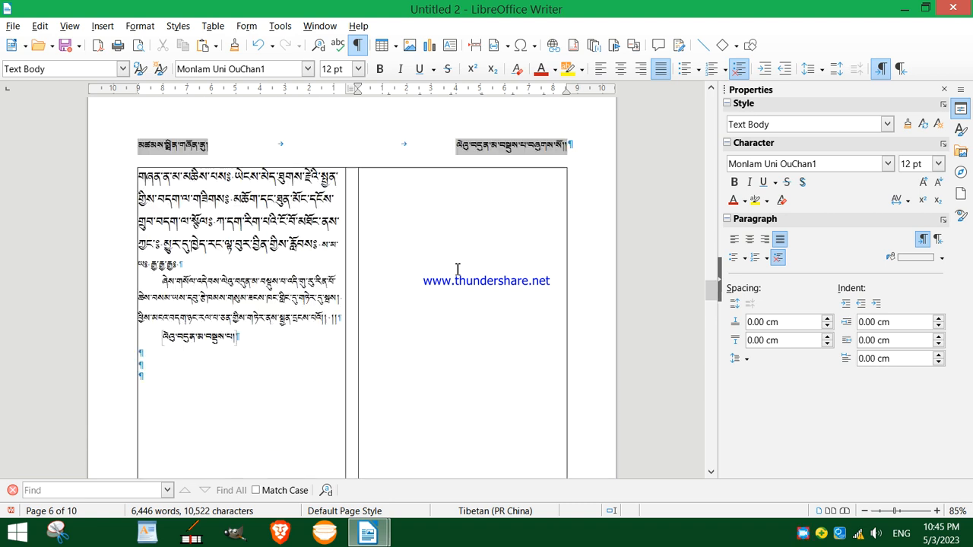
{"action": "scroll", "coordinate": [457, 270], "scroll_direction": "up", "scroll_amount": 12}
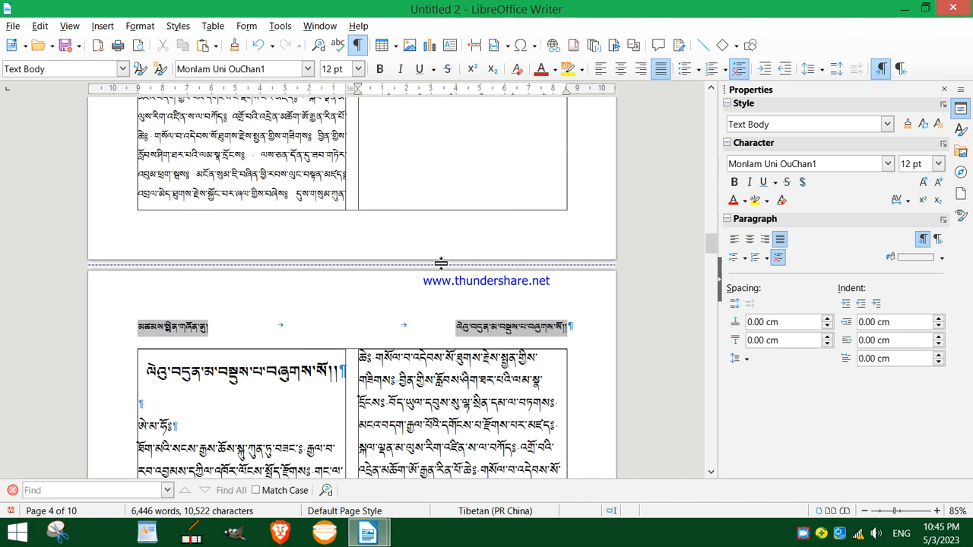
- Browse the page styles, filtering the list to Custom Styles and back to All Styles
{"action": "left_click", "coordinate": [961, 131]}
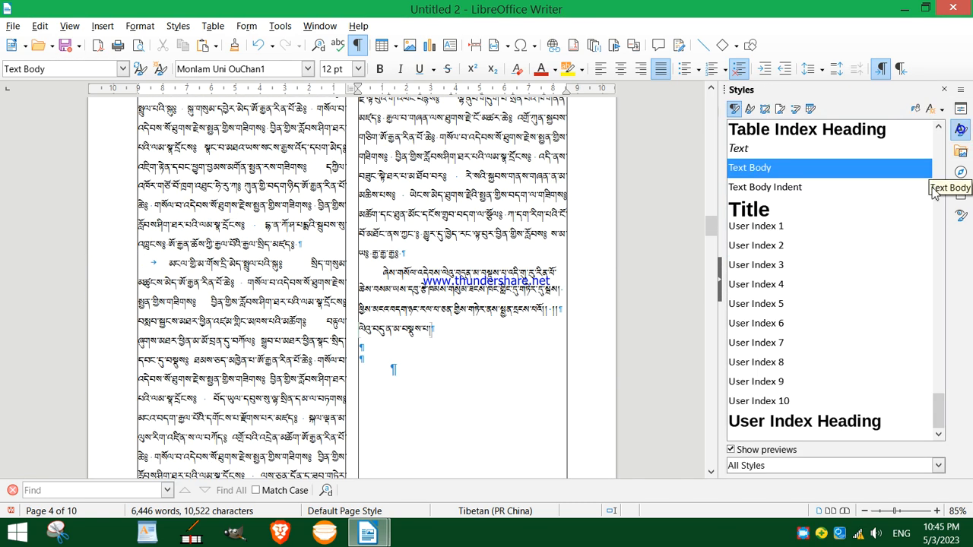
{"action": "left_click", "coordinate": [780, 110]}
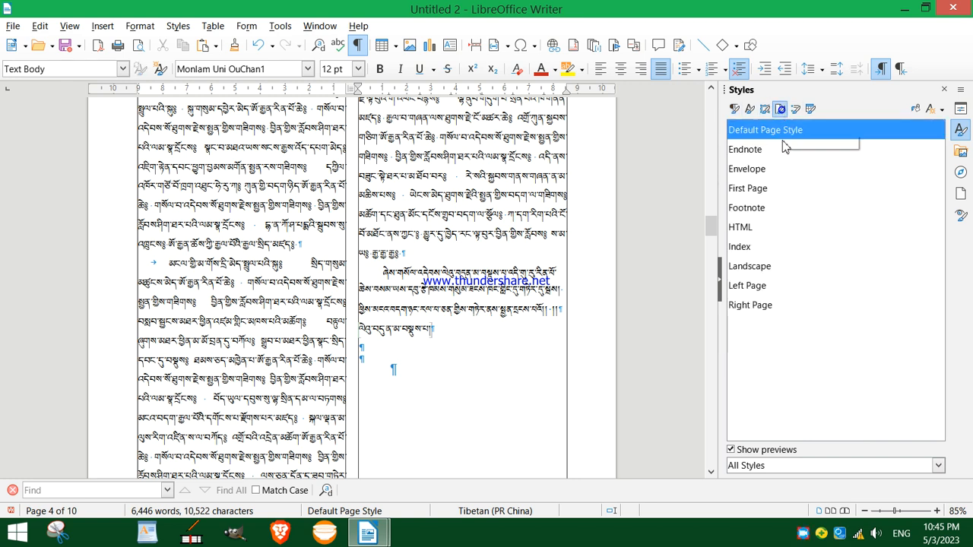
{"action": "left_click", "coordinate": [940, 466]}
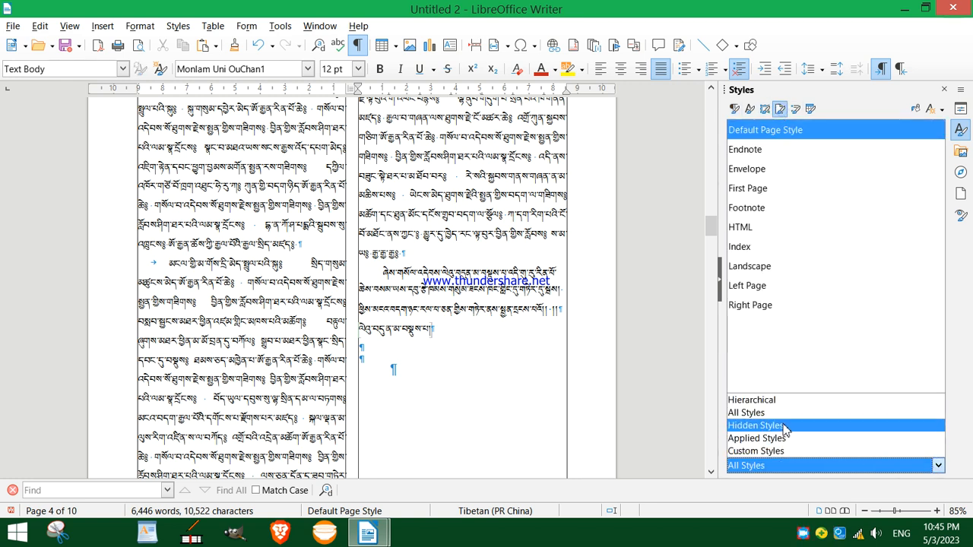
{"action": "left_click", "coordinate": [758, 451]}
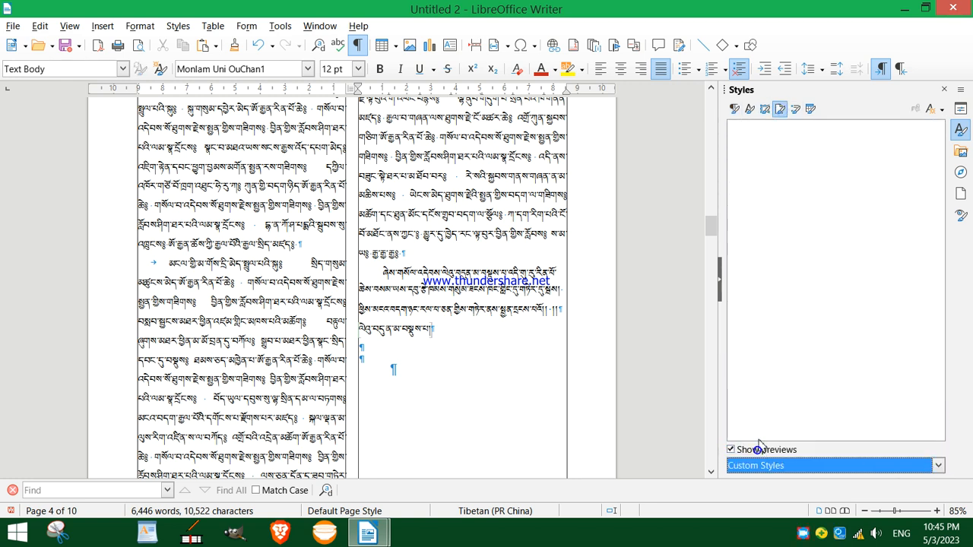
{"action": "left_click", "coordinate": [939, 466]}
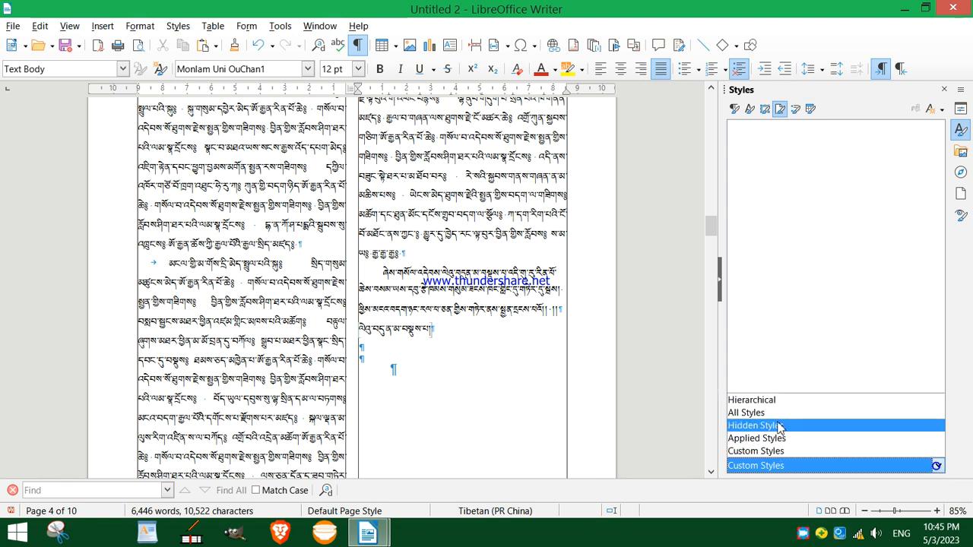
{"action": "left_click", "coordinate": [747, 411]}
- Examine the page 4 header against the prayer title beneath it
{"action": "scroll", "coordinate": [388, 213], "scroll_direction": "up", "scroll_amount": 10}
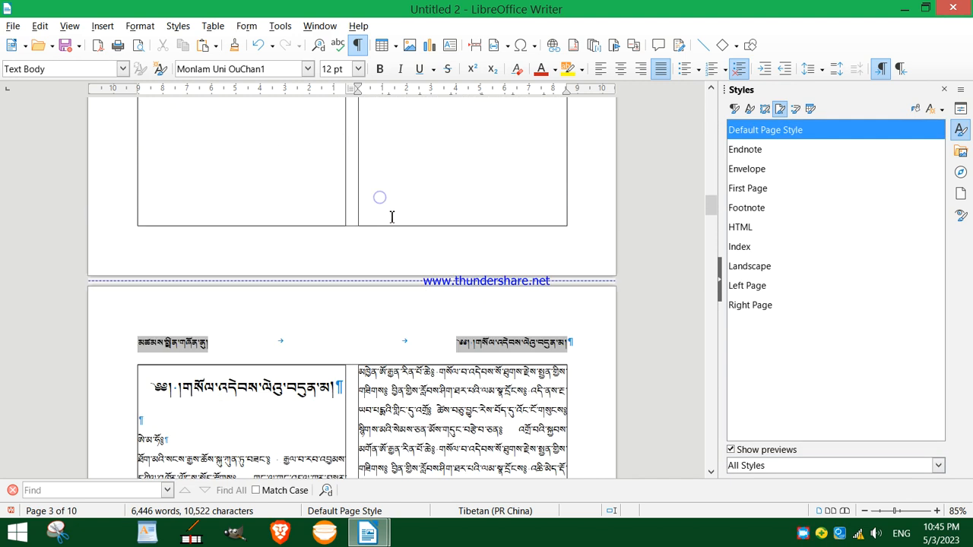
{"action": "scroll", "coordinate": [347, 219], "scroll_direction": "down", "scroll_amount": 5}
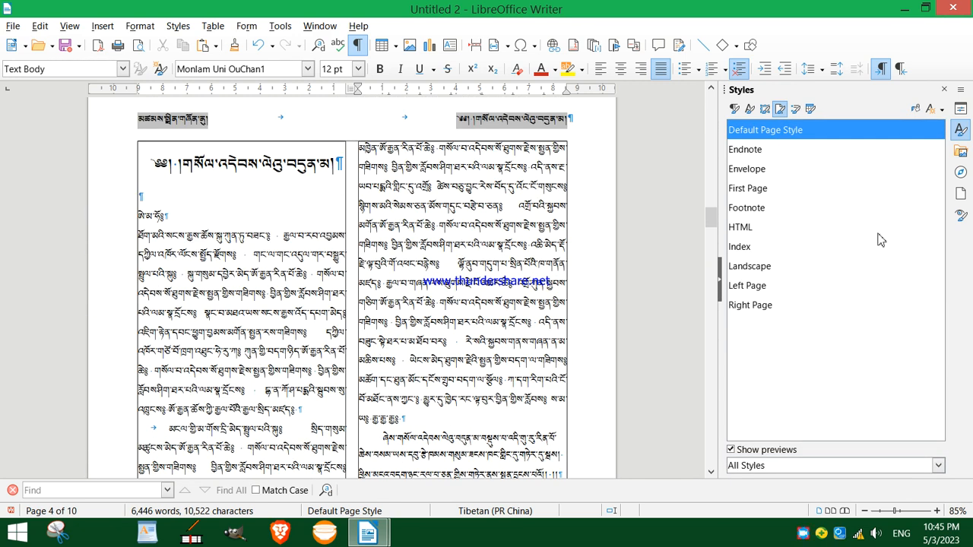
{"action": "scroll", "coordinate": [593, 233], "scroll_direction": "up", "scroll_amount": 5}
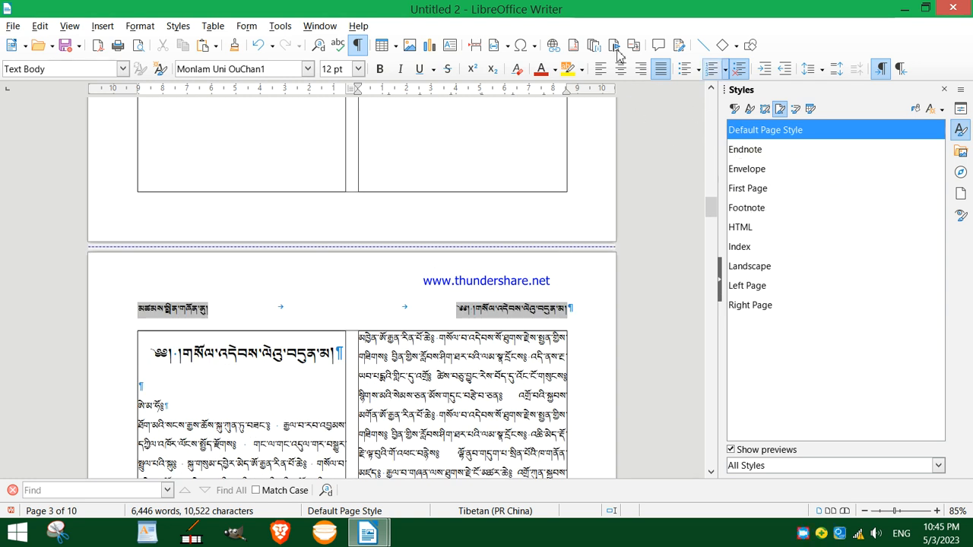
{"action": "scroll", "coordinate": [562, 320], "scroll_direction": "down", "scroll_amount": 4}
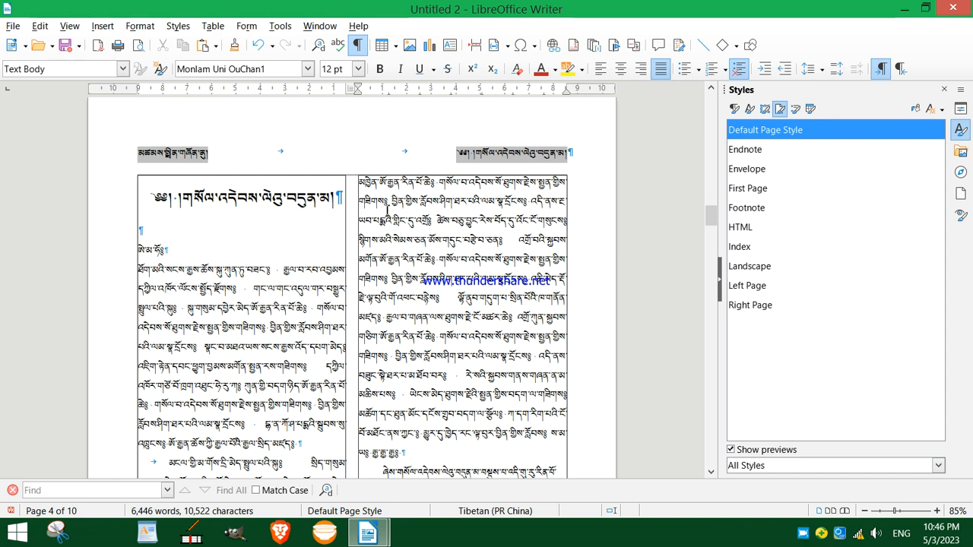
{"action": "scroll", "coordinate": [391, 223], "scroll_direction": "down", "scroll_amount": 2}
{"action": "scroll", "coordinate": [385, 213], "scroll_direction": "up", "scroll_amount": 5}
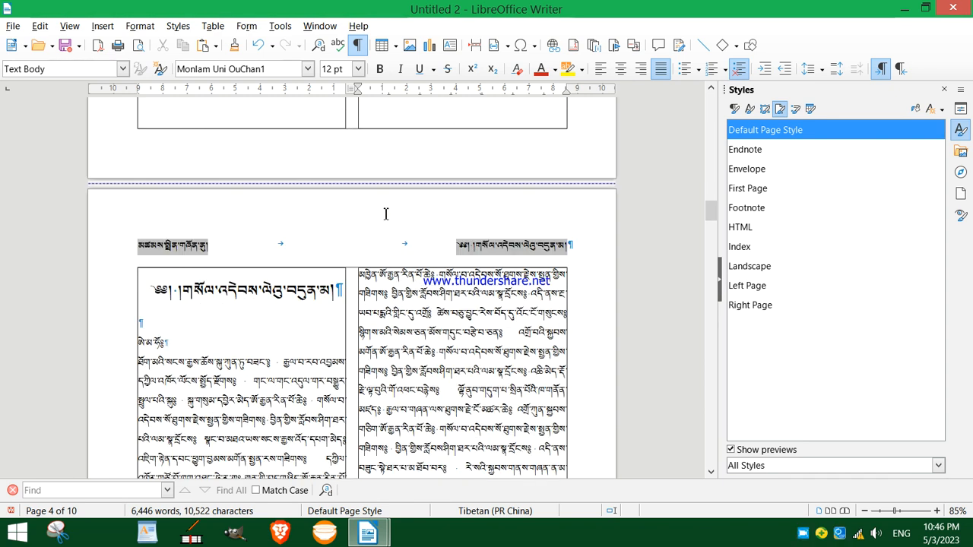
{"action": "scroll", "coordinate": [385, 214], "scroll_direction": "down", "scroll_amount": 4}
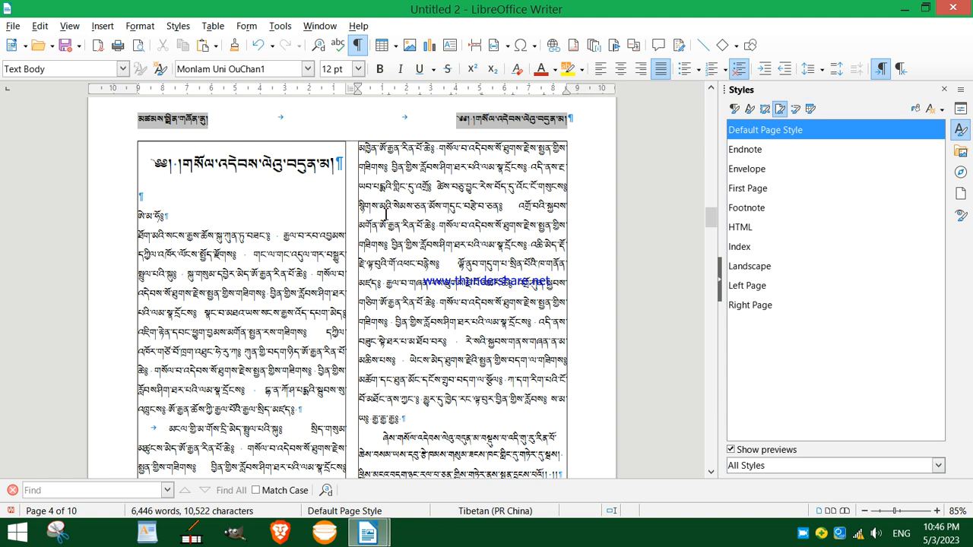
- Check the paragraph style and formatting options of the prayer title at the start of page 4
{"action": "left_click", "coordinate": [242, 165]}
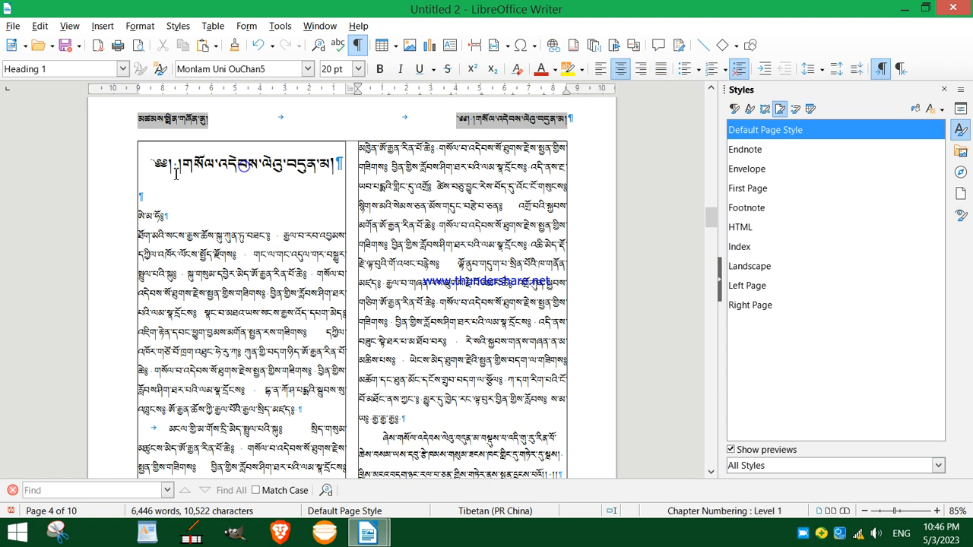
{"action": "left_click_drag", "start_coordinate": [147, 163], "coordinate": [334, 169]}
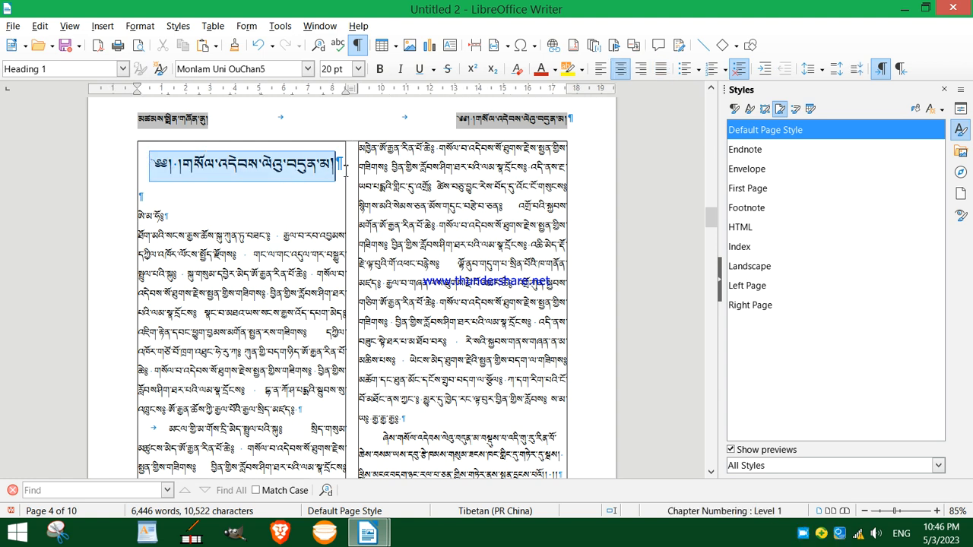
{"action": "left_click", "coordinate": [122, 69]}
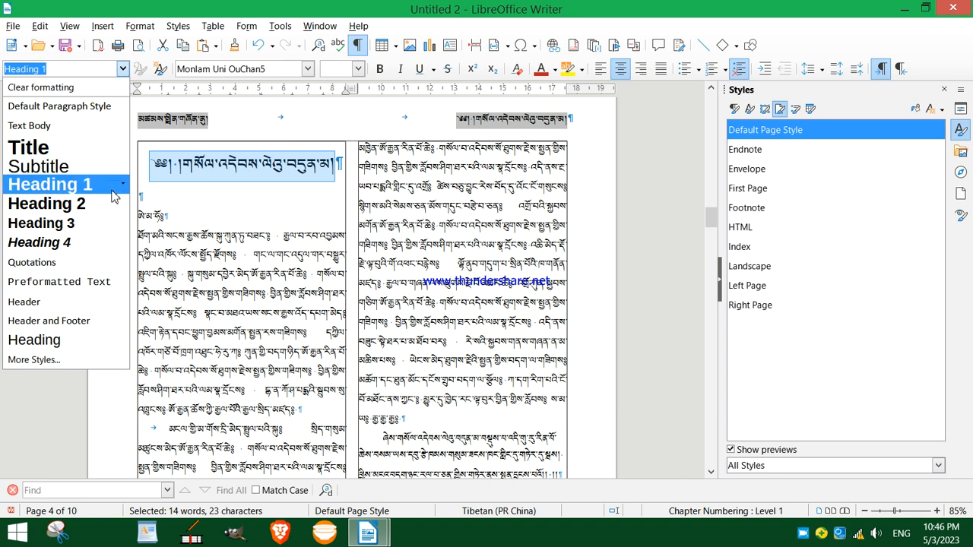
{"action": "left_click", "coordinate": [205, 176]}
{"action": "left_click", "coordinate": [227, 169]}
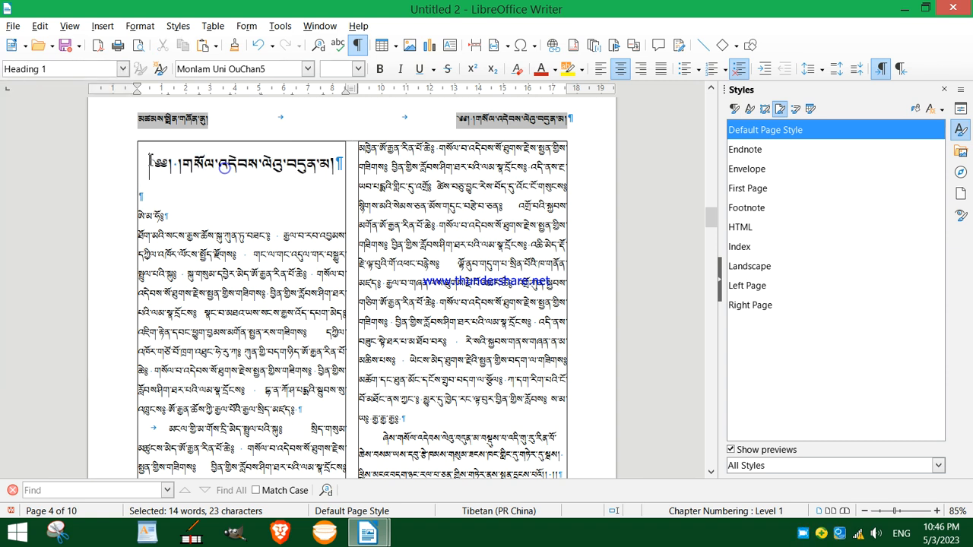
{"action": "left_click_drag", "start_coordinate": [148, 160], "coordinate": [322, 202]}
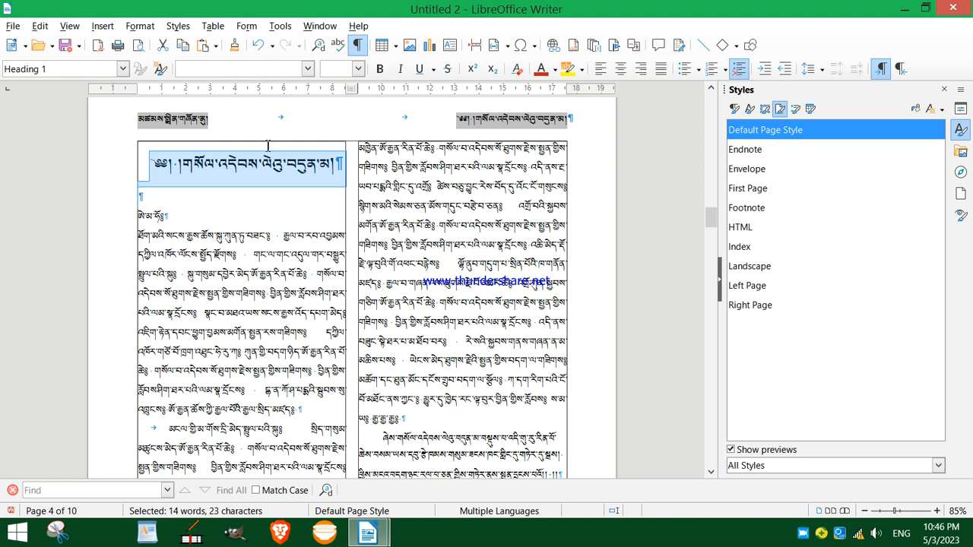
{"action": "left_click", "coordinate": [140, 25]}
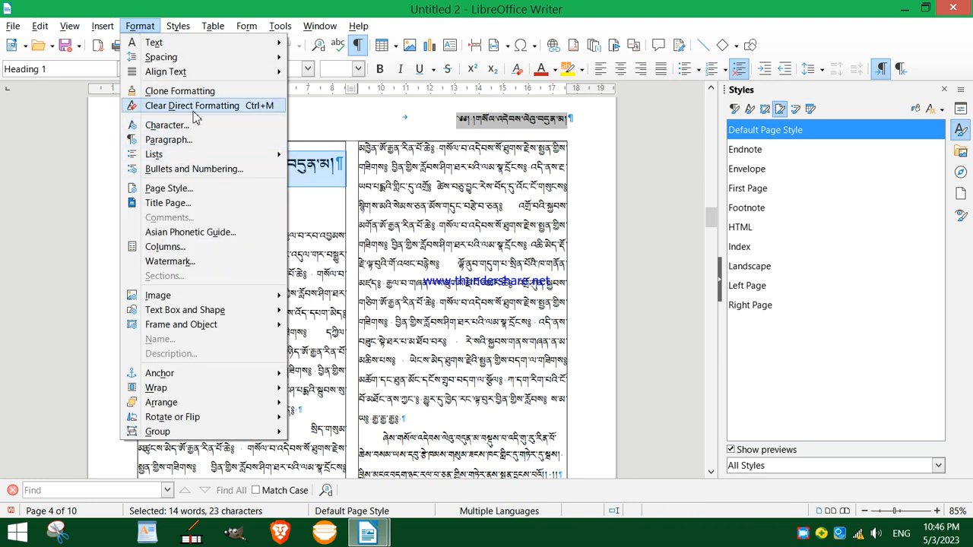
{"action": "left_click", "coordinate": [502, 260]}
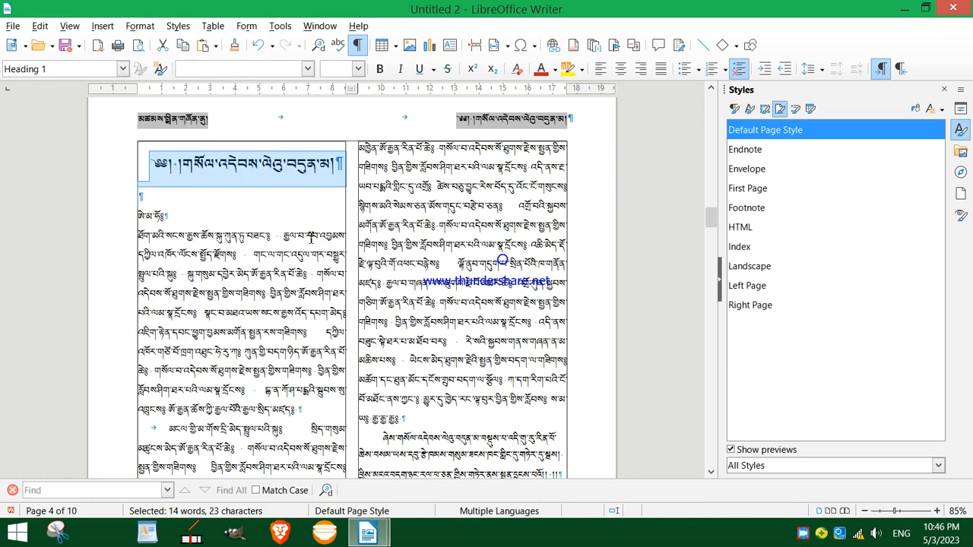
{"action": "scroll", "coordinate": [311, 237], "scroll_direction": "up", "scroll_amount": 2}
{"action": "left_click", "coordinate": [298, 239]}
{"action": "left_click", "coordinate": [431, 270]}
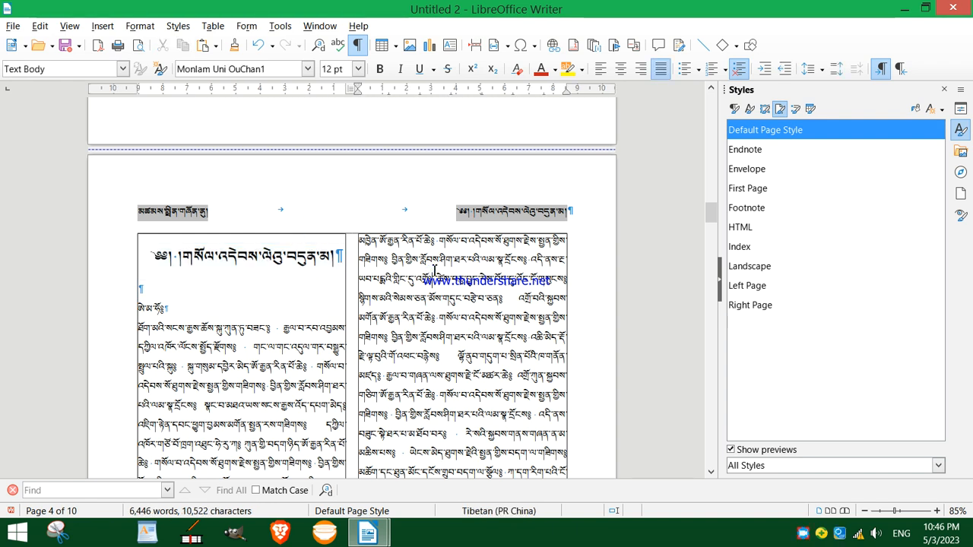
- Review the page headers against the prayer titles from page 4 back to page 1
{"action": "scroll", "coordinate": [467, 266], "scroll_direction": "up", "scroll_amount": 10}
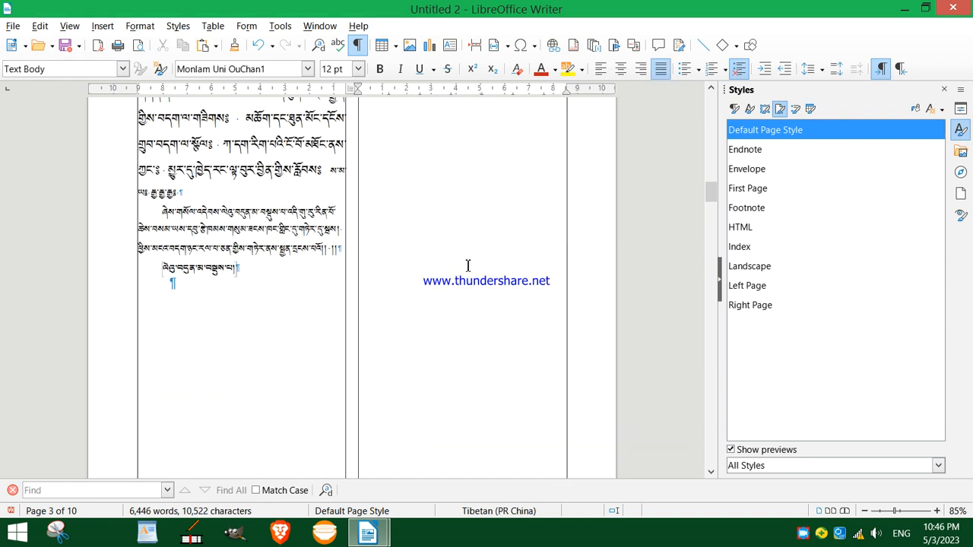
{"action": "scroll", "coordinate": [467, 265], "scroll_direction": "up", "scroll_amount": 3}
{"action": "scroll", "coordinate": [468, 265], "scroll_direction": "up", "scroll_amount": 5}
{"action": "scroll", "coordinate": [468, 265], "scroll_direction": "up", "scroll_amount": 3}
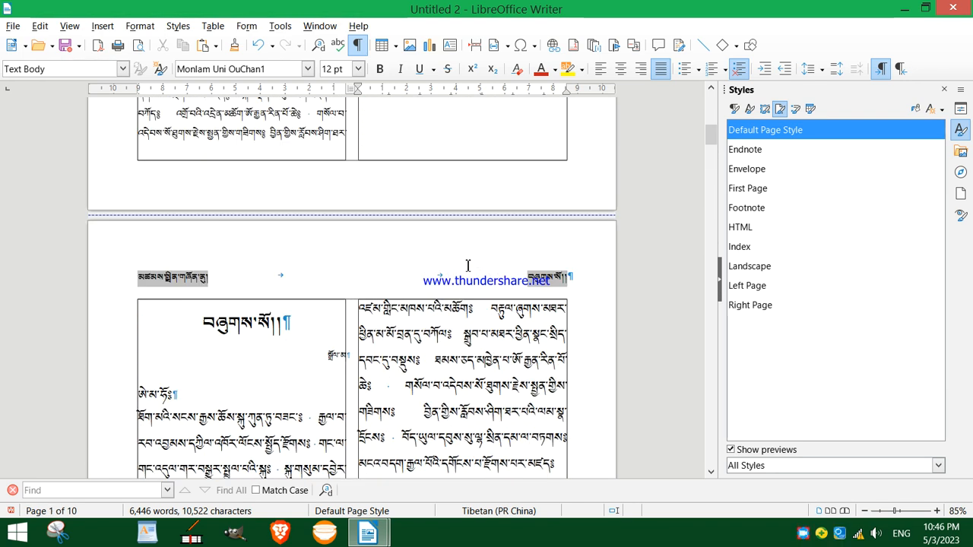
{"action": "scroll", "coordinate": [467, 266], "scroll_direction": "up", "scroll_amount": 8}
{"action": "scroll", "coordinate": [467, 265], "scroll_direction": "up", "scroll_amount": 2}
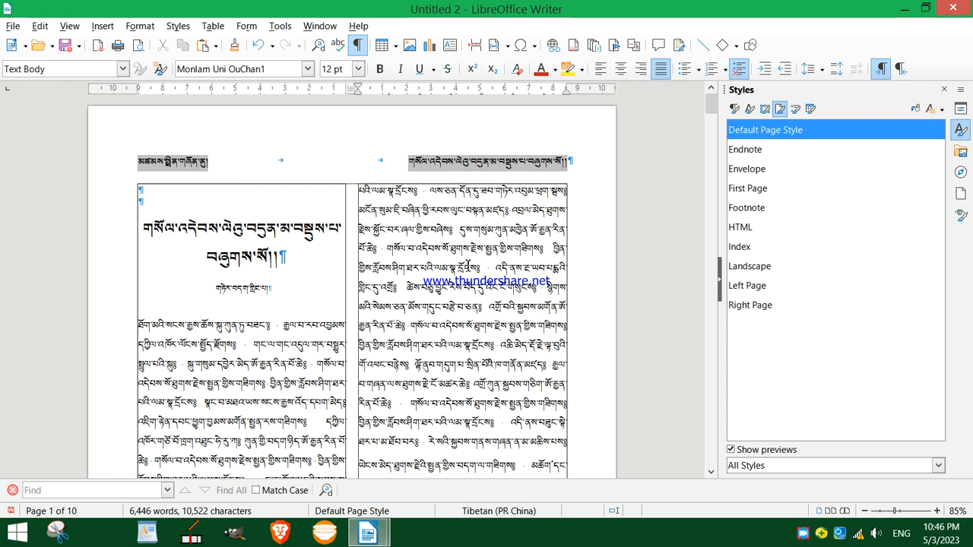
{"action": "scroll", "coordinate": [173, 110], "scroll_direction": "down", "scroll_amount": 2}
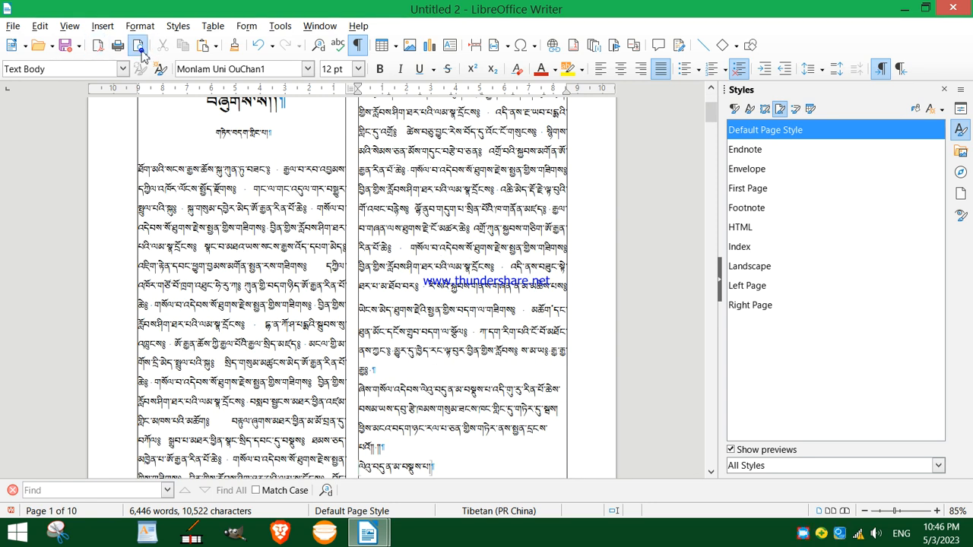
- Look through the first four pages in print preview and return to editing on page 2
{"action": "left_click", "coordinate": [139, 46]}
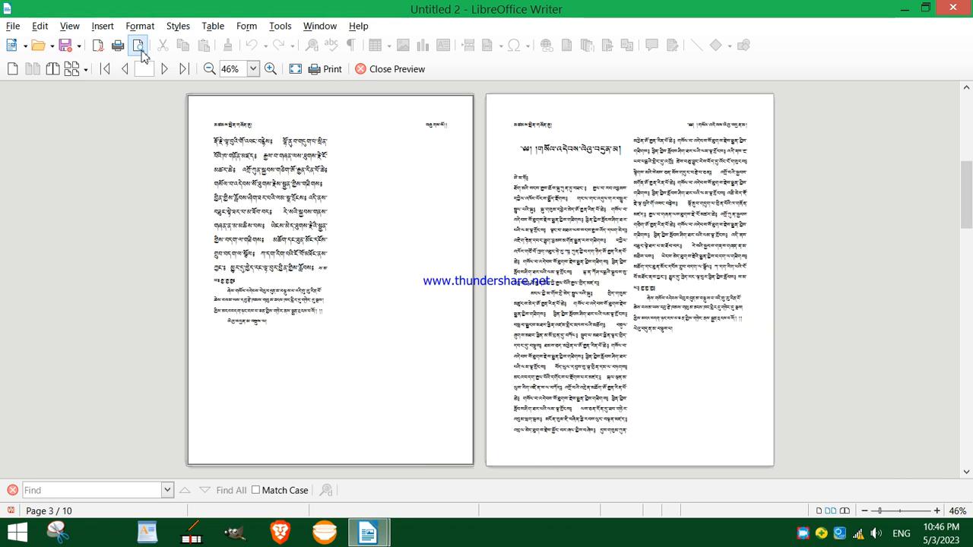
{"action": "key", "text": "Right"}
{"action": "key", "text": "Right"}
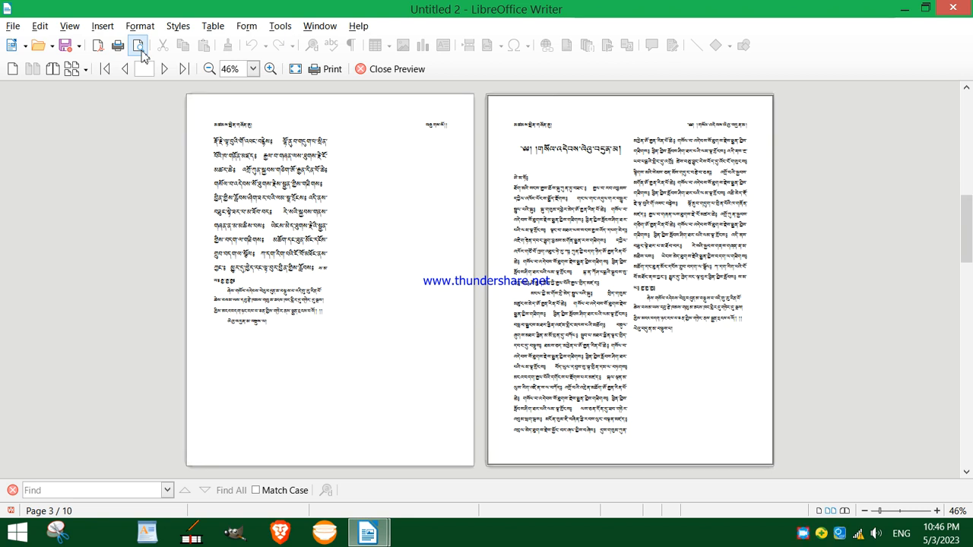
{"action": "key", "text": "Left"}
{"action": "key", "text": "Left"}
{"action": "key", "text": "Left"}
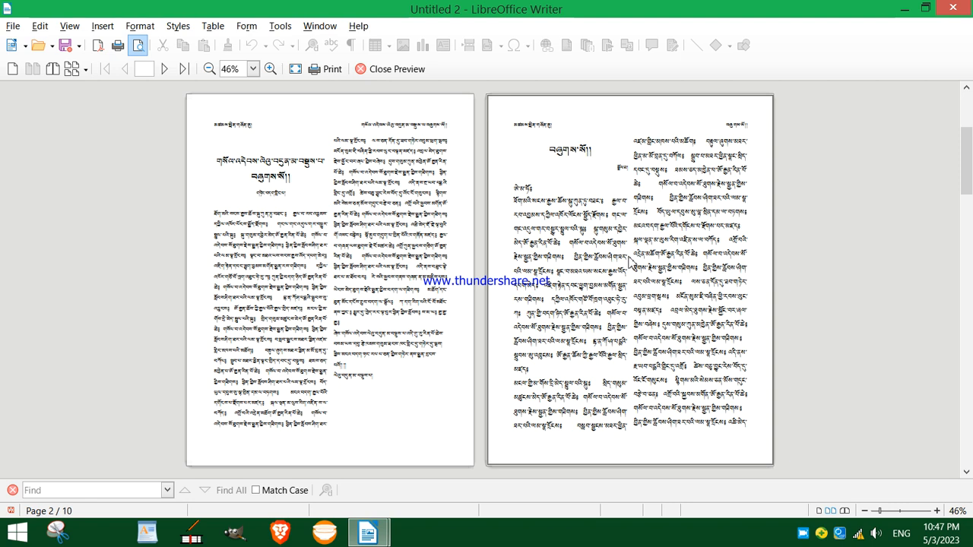
{"action": "double_click", "coordinate": [630, 275]}
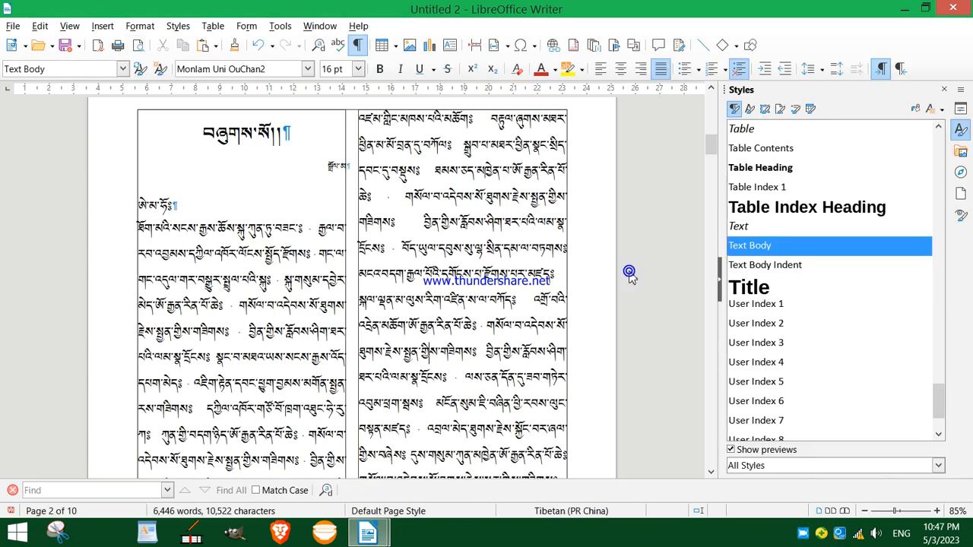
- Set the spacing between the two columns of the Default Page Style to 0.90 cm and check the result in print preview
{"action": "left_click", "coordinate": [354, 187]}
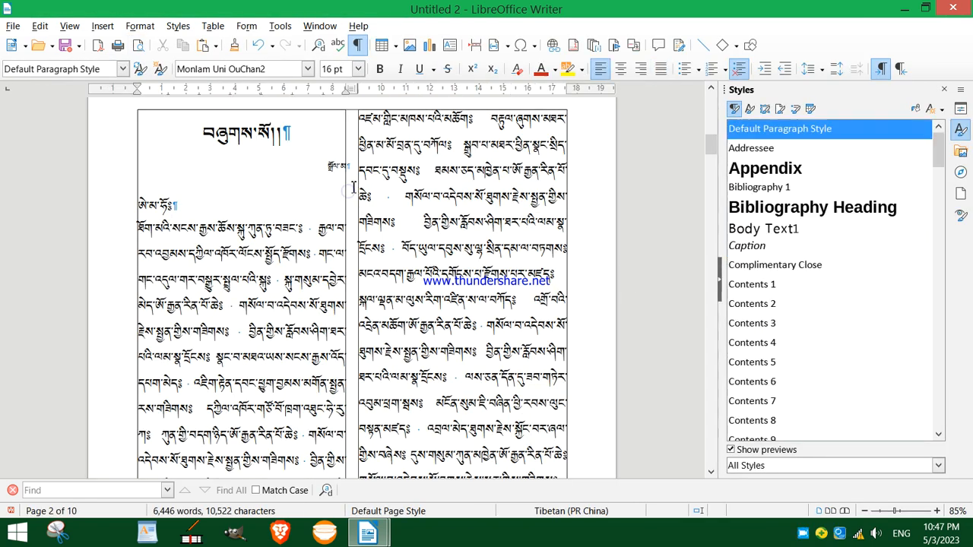
{"action": "right_click", "coordinate": [413, 181]}
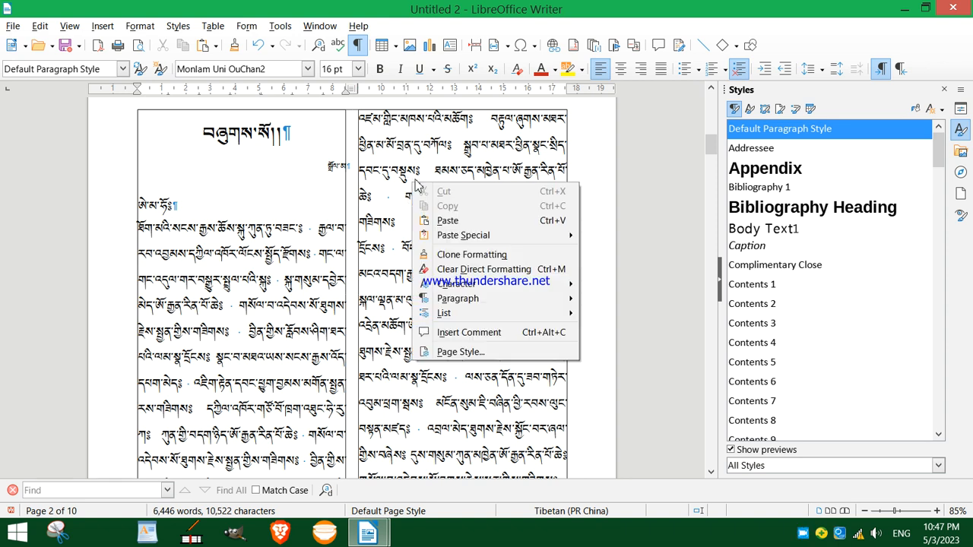
{"action": "left_click", "coordinate": [482, 347]}
{"action": "left_click_drag", "start_coordinate": [400, 70], "coordinate": [606, 60]}
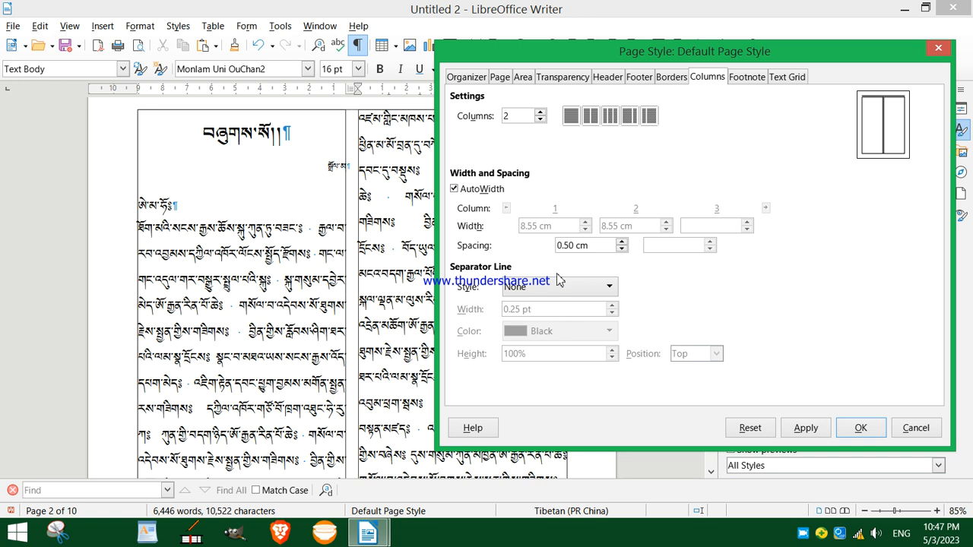
{"action": "left_click", "coordinate": [622, 242]}
{"action": "left_click", "coordinate": [622, 242]}
{"action": "left_click", "coordinate": [805, 428]}
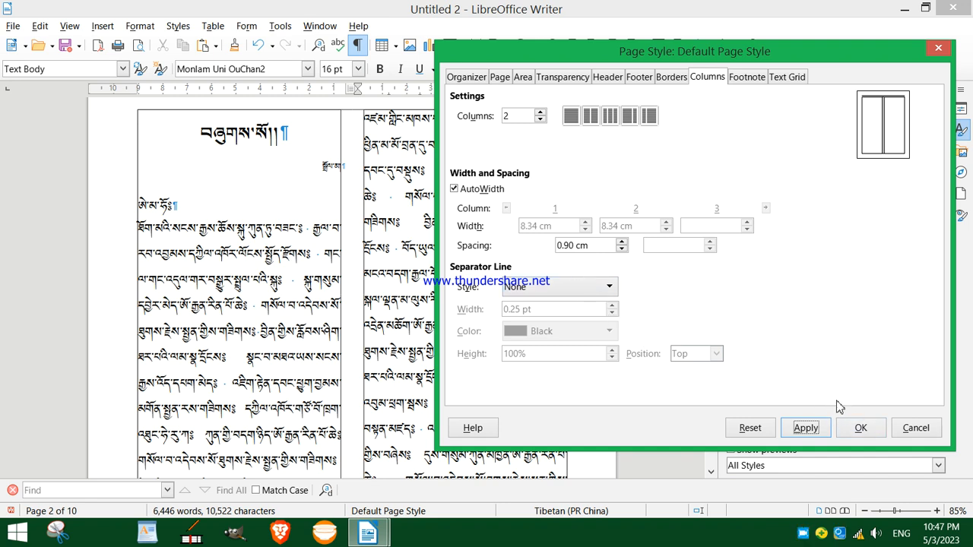
{"action": "left_click", "coordinate": [864, 429]}
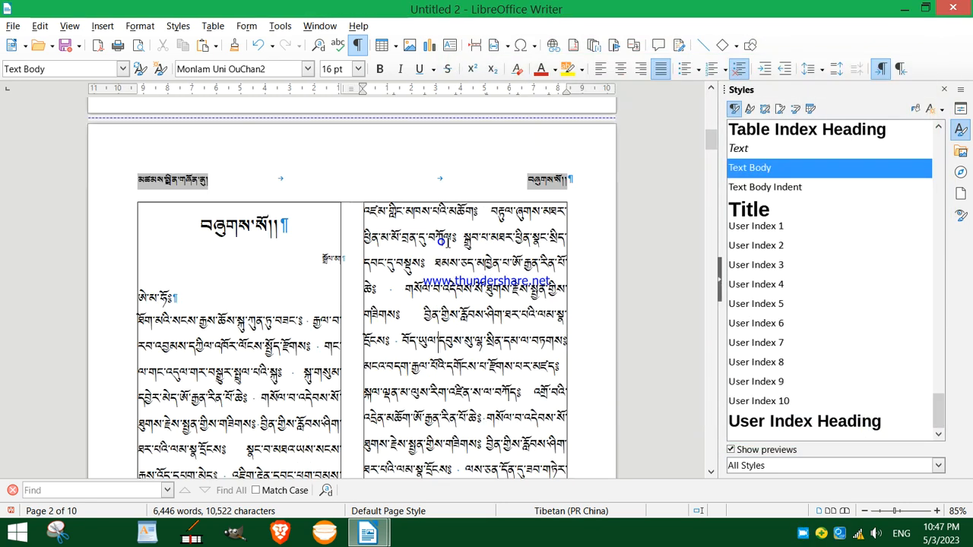
{"action": "left_click", "coordinate": [138, 46]}
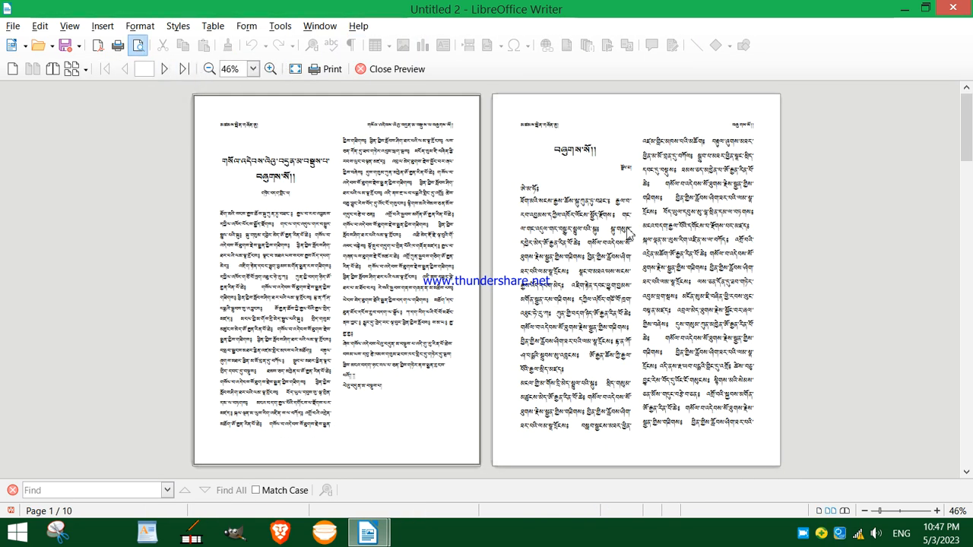
{"action": "left_click", "coordinate": [139, 47]}
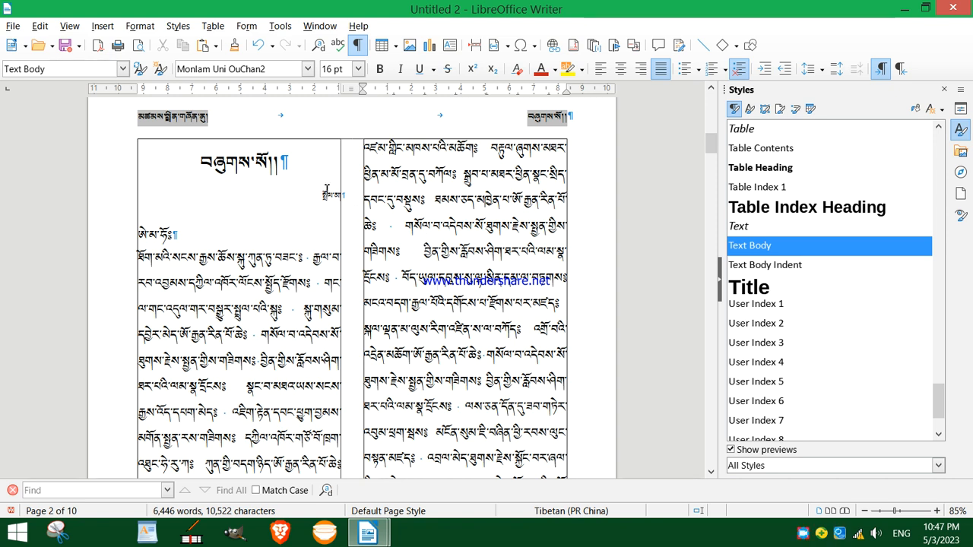
- Centre the small line beneath the page 2 title and check it in print preview
{"action": "left_click", "coordinate": [320, 194]}
{"action": "left_click", "coordinate": [620, 68]}
{"action": "left_click", "coordinate": [138, 45]}
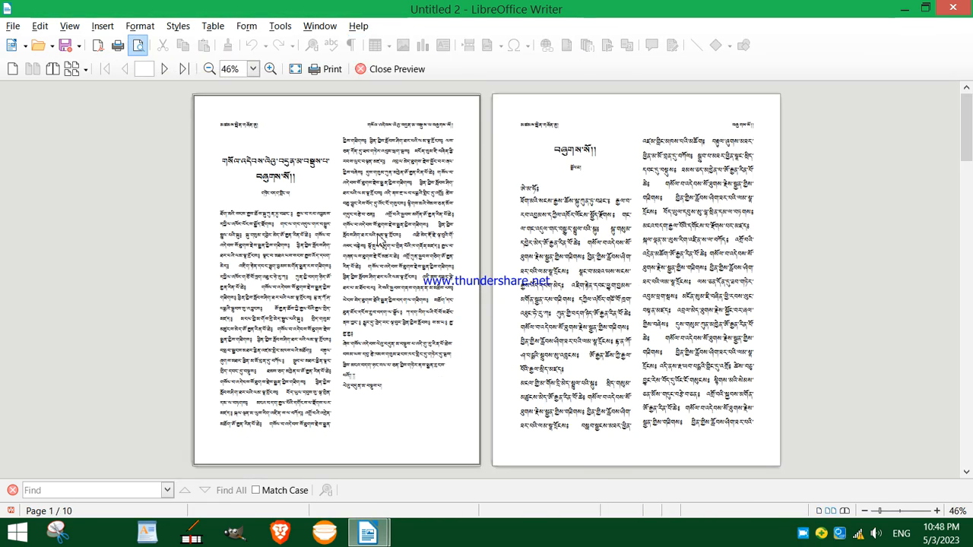
{"action": "left_click", "coordinate": [139, 46]}
- Set the column spacing of the Default Page Style to 0.7 cm
{"action": "right_click", "coordinate": [409, 214]}
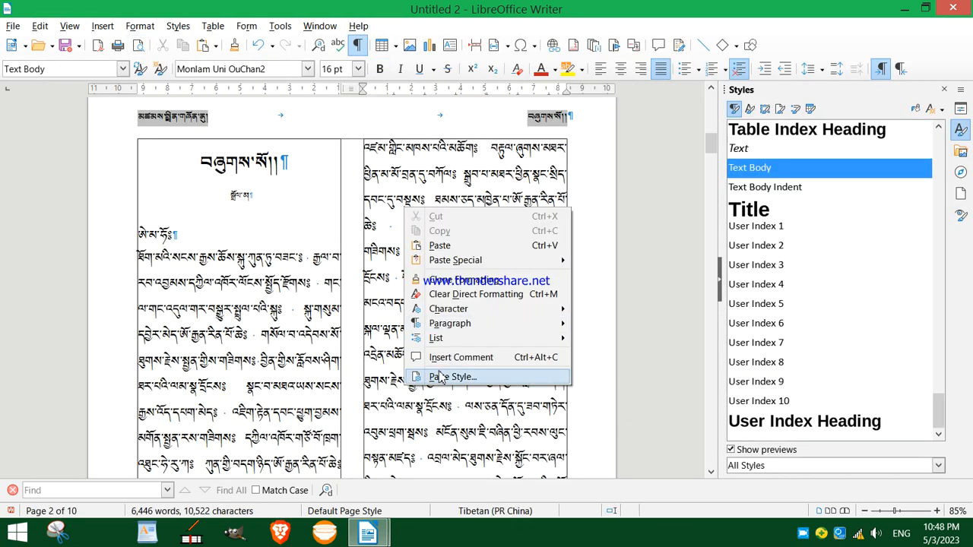
{"action": "left_click", "coordinate": [451, 377]}
{"action": "left_click", "coordinate": [367, 259]}
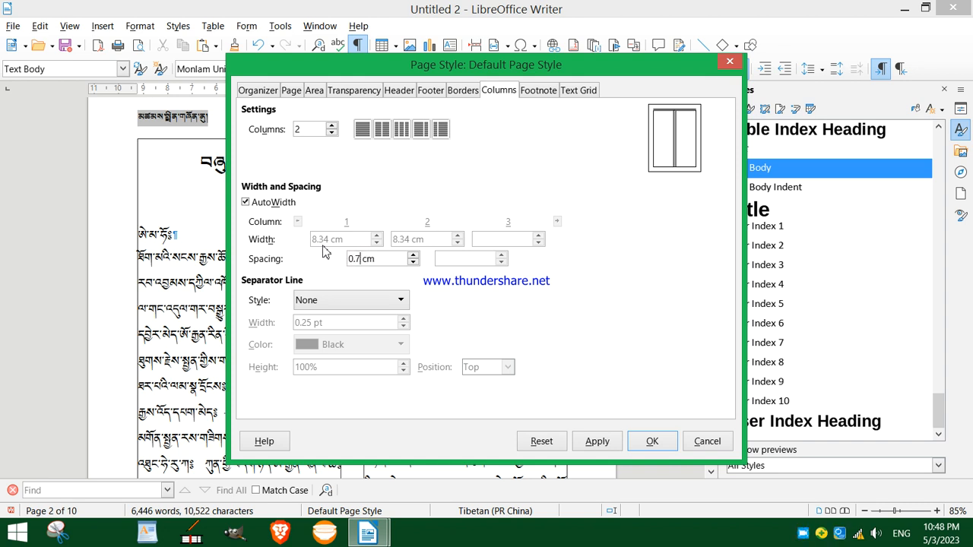
{"action": "left_click", "coordinate": [587, 441]}
{"action": "left_click", "coordinate": [652, 441]}
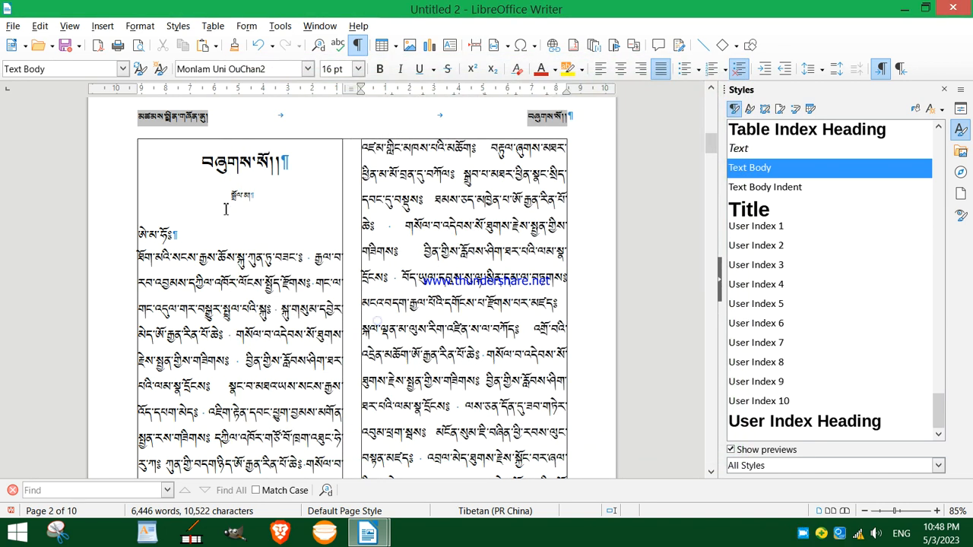
- Apply the Text Body style to the short opening line and the first body paragraph on page 2
{"action": "scroll", "coordinate": [377, 327], "scroll_direction": "down", "scroll_amount": 3}
{"action": "left_click", "coordinate": [232, 219]}
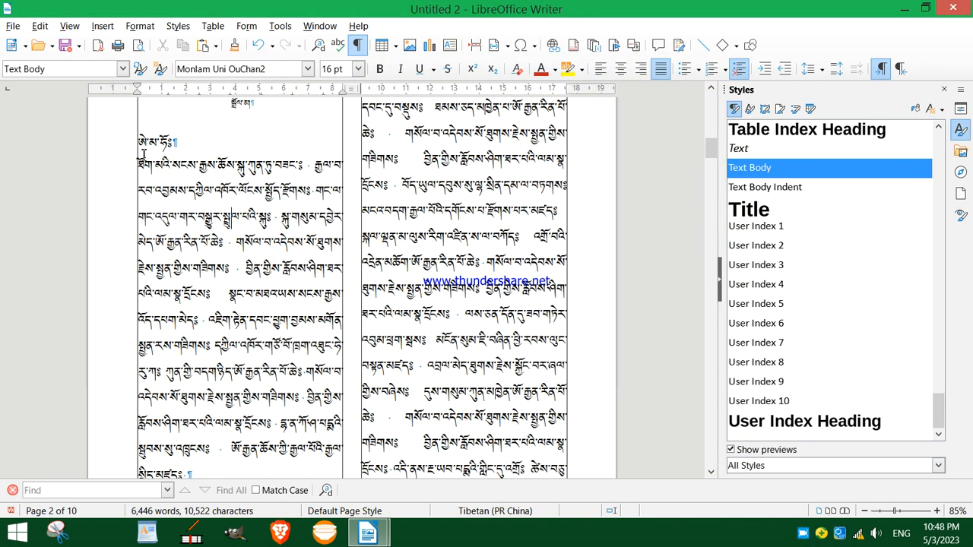
{"action": "left_click_drag", "start_coordinate": [140, 143], "coordinate": [298, 270]}
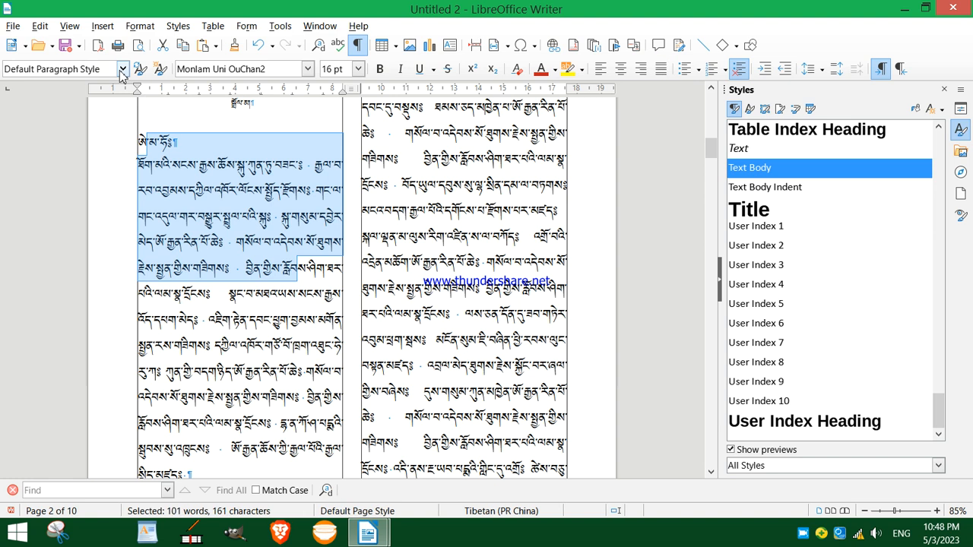
{"action": "left_click", "coordinate": [122, 68]}
{"action": "left_click", "coordinate": [76, 126]}
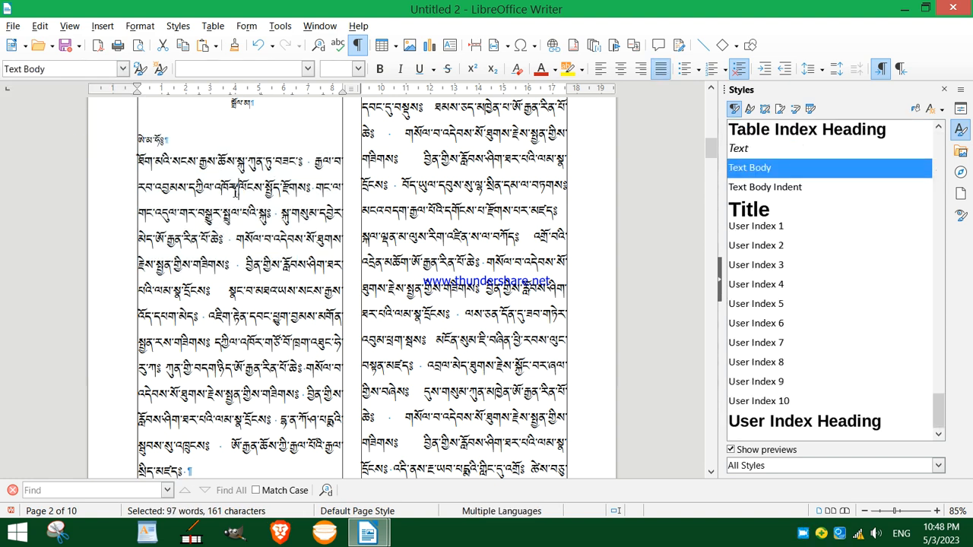
- Select the prayer text running across the pages from page 2 onward and clear its direct formatting
{"action": "key", "text": "ctrl+a"}
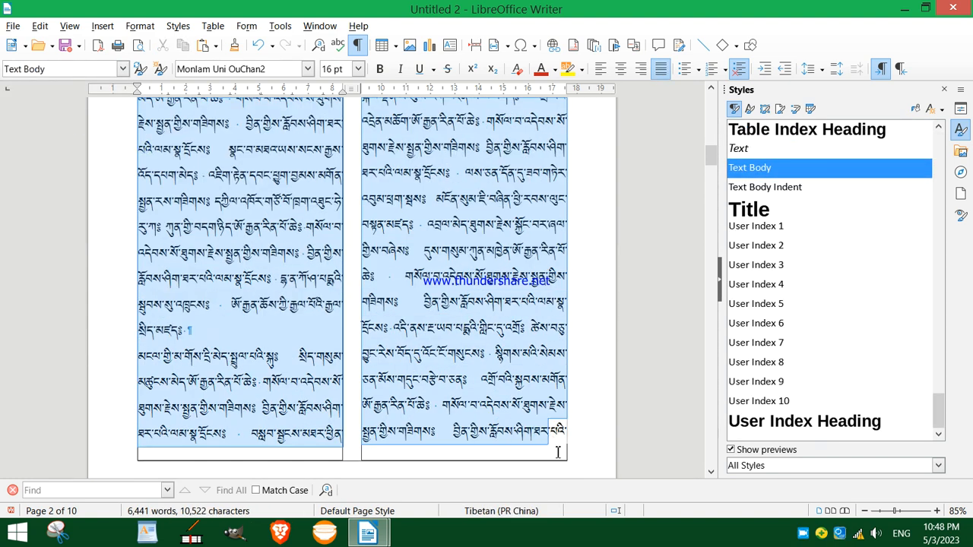
{"action": "left_click_drag", "start_coordinate": [569, 451], "coordinate": [547, 463]}
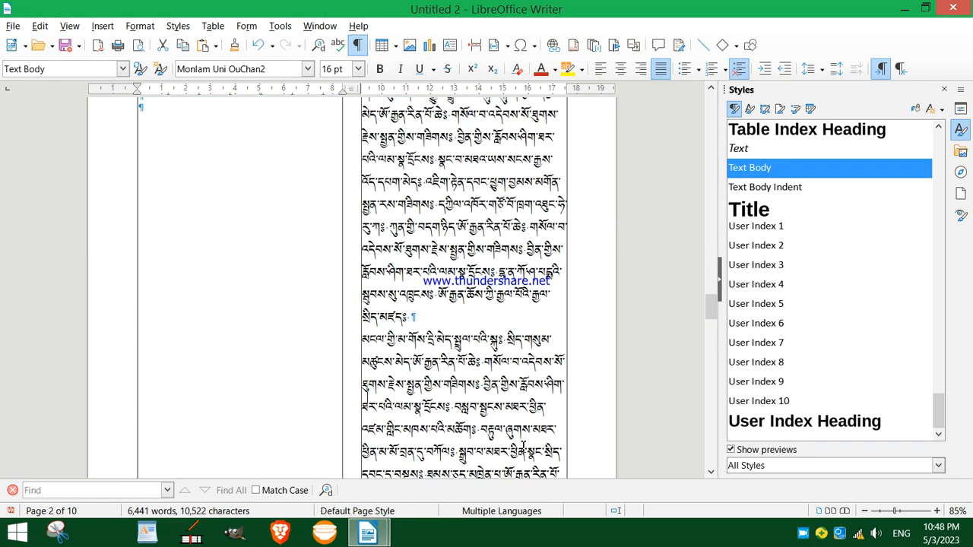
{"action": "scroll", "coordinate": [205, 287], "scroll_direction": "up", "scroll_amount": 11}
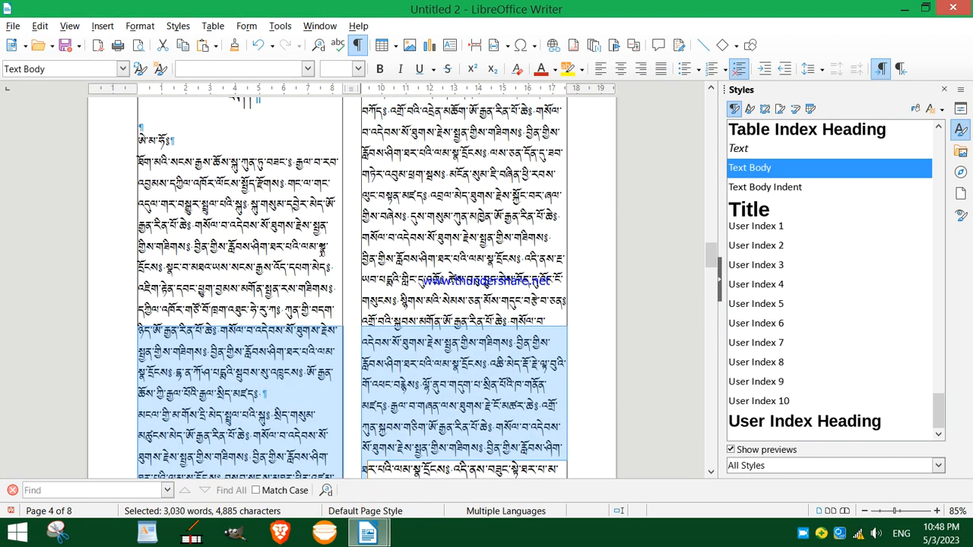
{"action": "scroll", "coordinate": [281, 193], "scroll_direction": "up", "scroll_amount": 3}
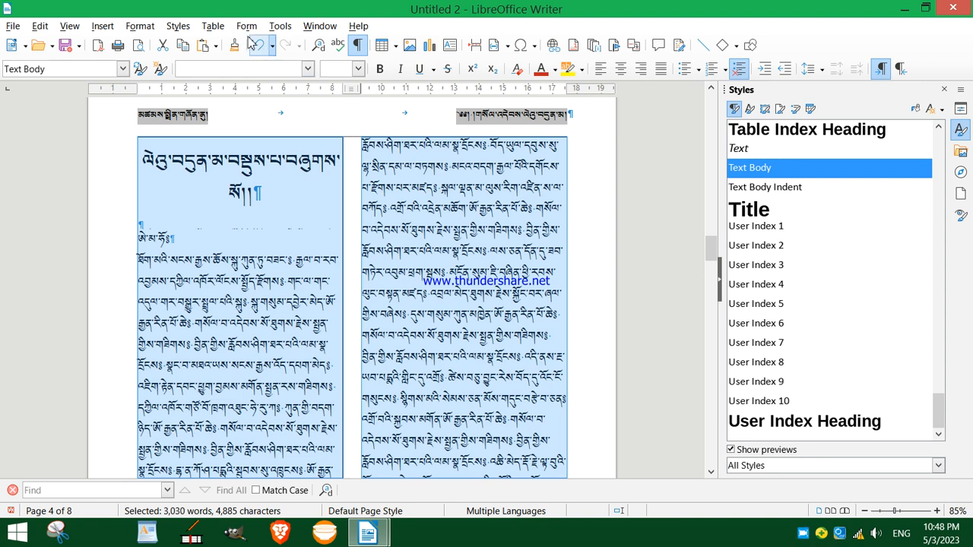
{"action": "left_click", "coordinate": [140, 25]}
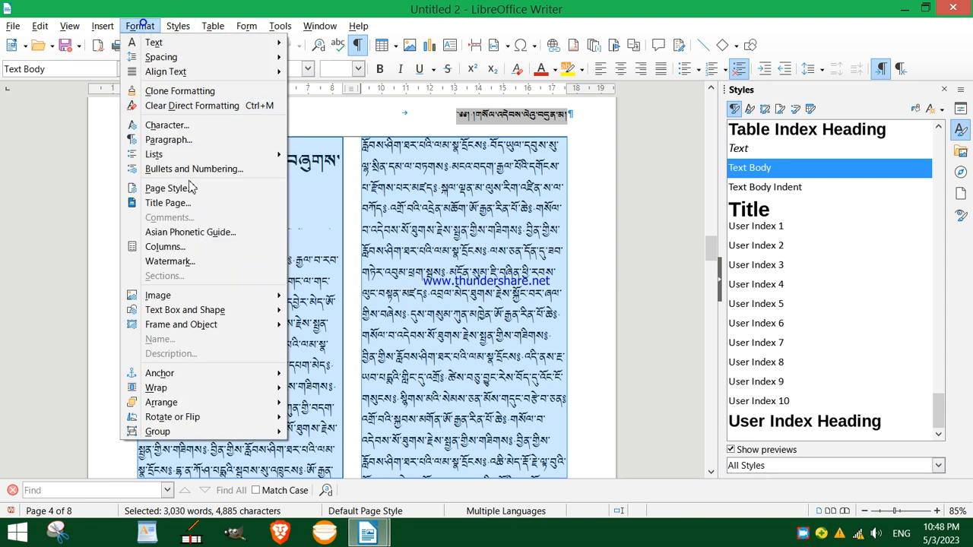
{"action": "left_click", "coordinate": [190, 106]}
{"action": "scroll", "coordinate": [244, 228], "scroll_direction": "up", "scroll_amount": 12}
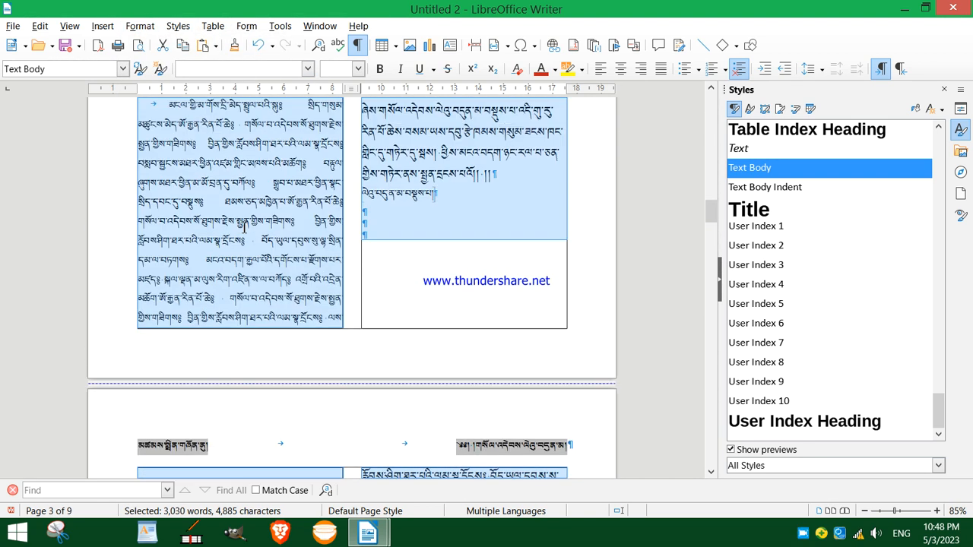
{"action": "left_click", "coordinate": [234, 237]}
- Delete the ༄༅། ། head mark from the start of the title གསོལ་འདེབས་ལེའུ་བདུན་མ། on page 3
{"action": "scroll", "coordinate": [243, 250], "scroll_direction": "up", "scroll_amount": 4}
{"action": "scroll", "coordinate": [245, 254], "scroll_direction": "up", "scroll_amount": 3}
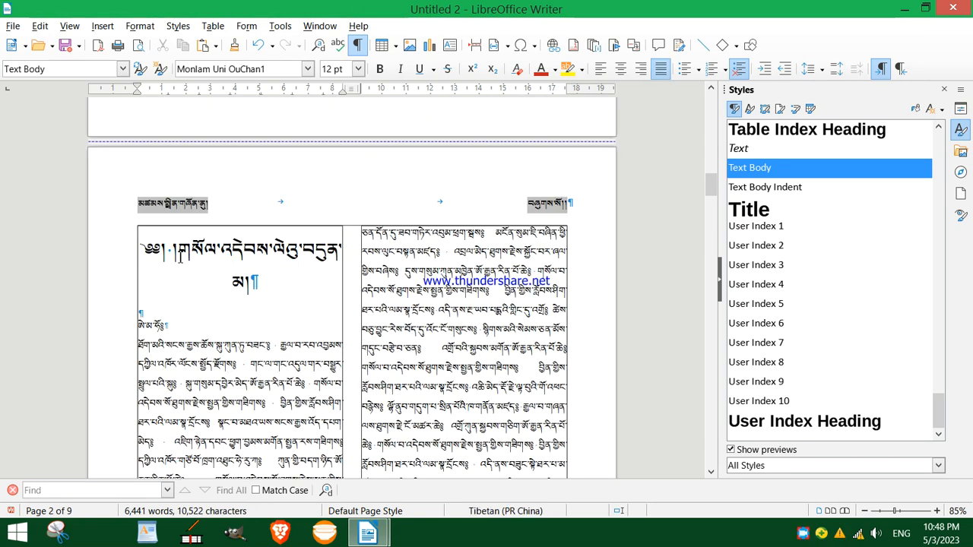
{"action": "left_click_drag", "start_coordinate": [180, 257], "coordinate": [140, 254]}
{"action": "key", "text": "Delete"}
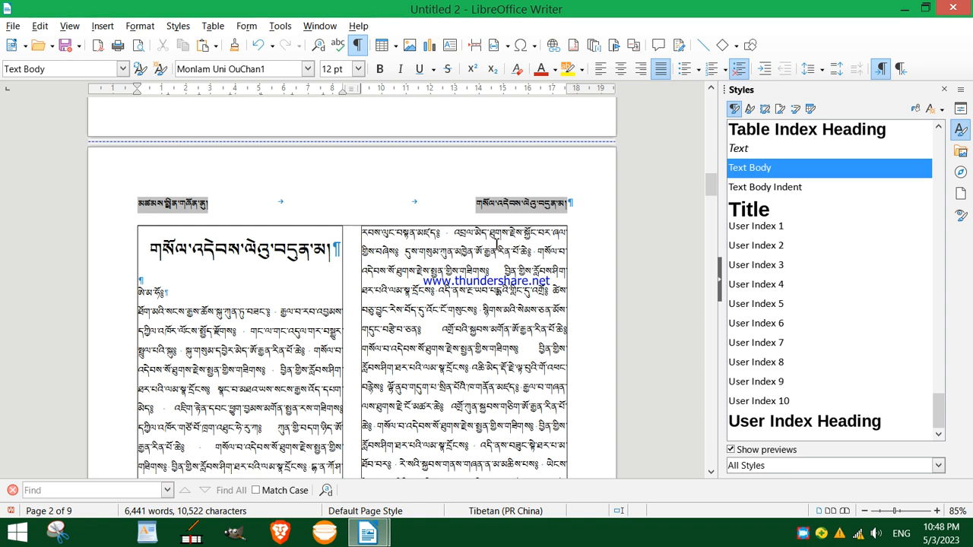
- Apply the Text Body style to the closing paragraph on page 2 and the short line beneath it
{"action": "scroll", "coordinate": [425, 264], "scroll_direction": "up", "scroll_amount": 4}
{"action": "scroll", "coordinate": [425, 264], "scroll_direction": "down", "scroll_amount": 10}
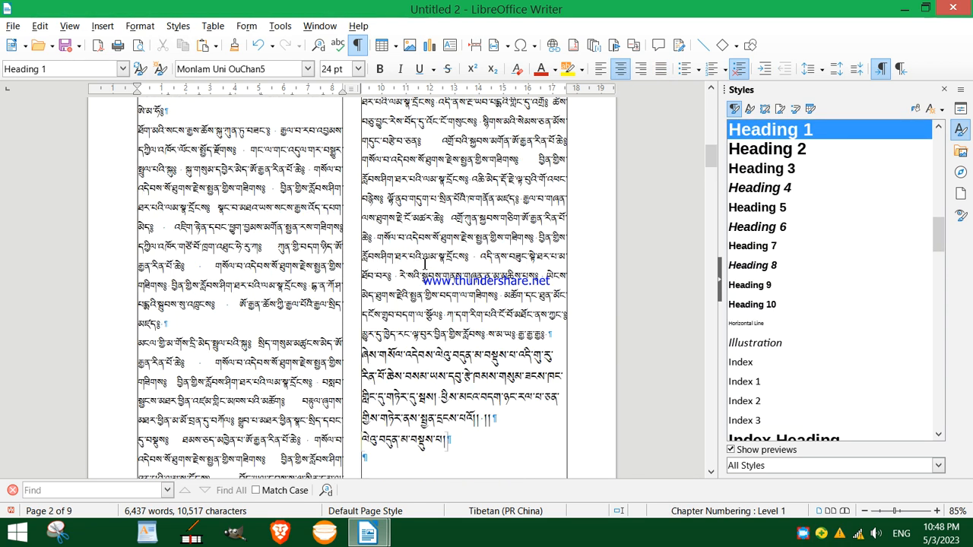
{"action": "scroll", "coordinate": [425, 264], "scroll_direction": "down", "scroll_amount": 3}
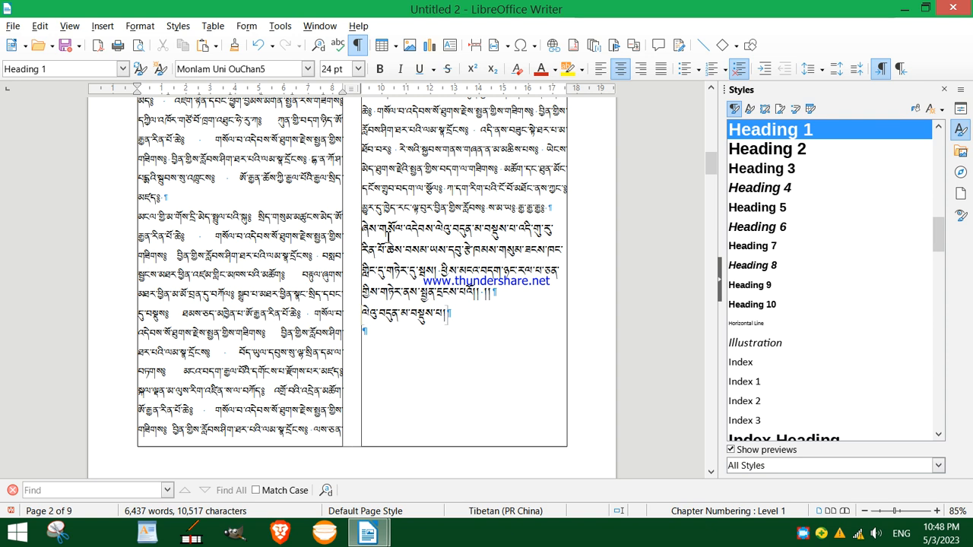
{"action": "left_click", "coordinate": [123, 69]}
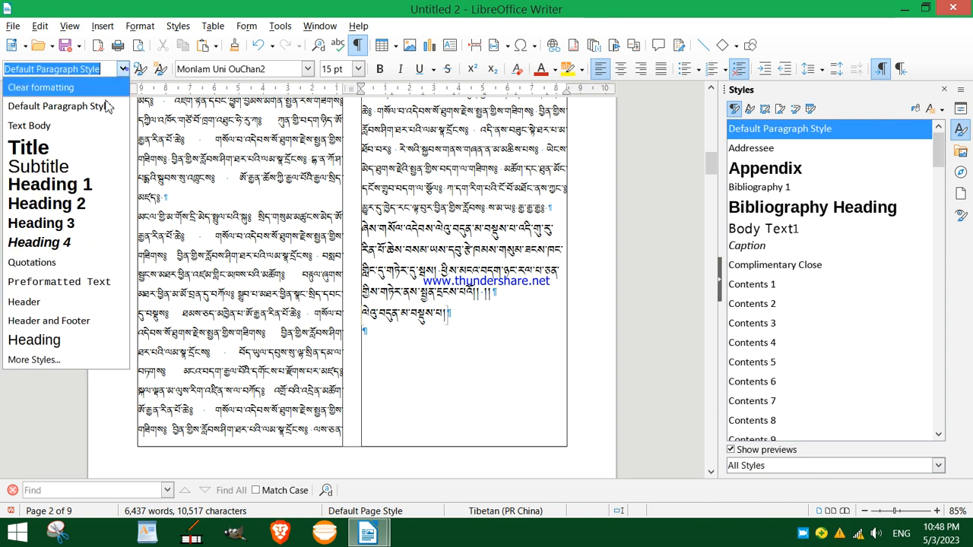
{"action": "left_click", "coordinate": [61, 119]}
{"action": "left_click", "coordinate": [384, 259]}
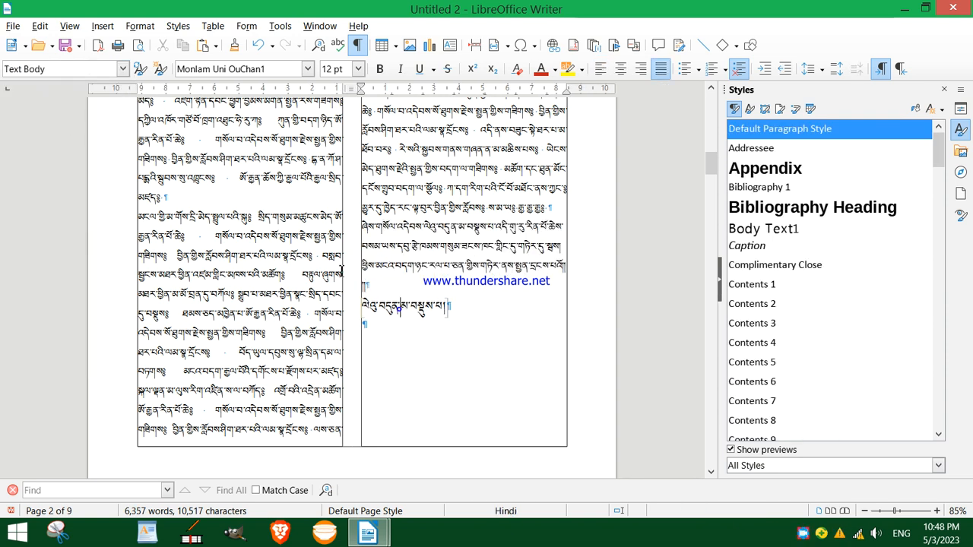
{"action": "left_click", "coordinate": [480, 312]}
{"action": "left_click", "coordinate": [123, 69]}
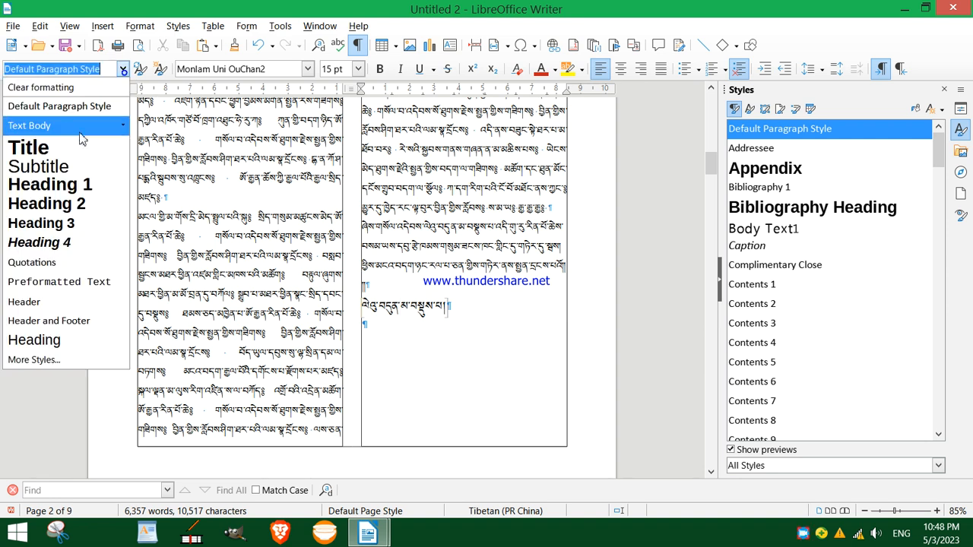
{"action": "left_click", "coordinate": [62, 123]}
{"action": "left_click", "coordinate": [402, 280]}
{"action": "scroll", "coordinate": [404, 281], "scroll_direction": "up", "scroll_amount": 10}
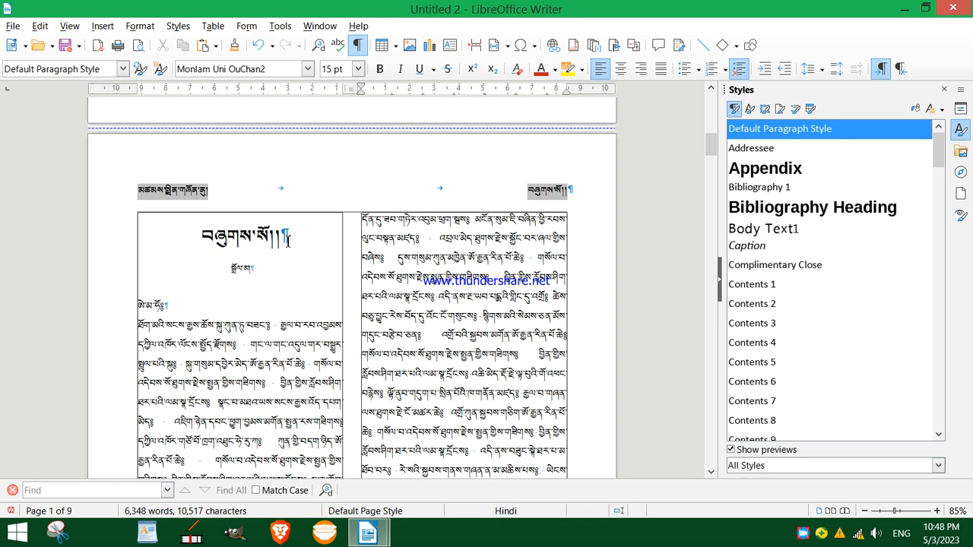
- Check the titles, headers and body text on pages 1 and 2 for consistent styling
{"action": "left_click", "coordinate": [120, 69]}
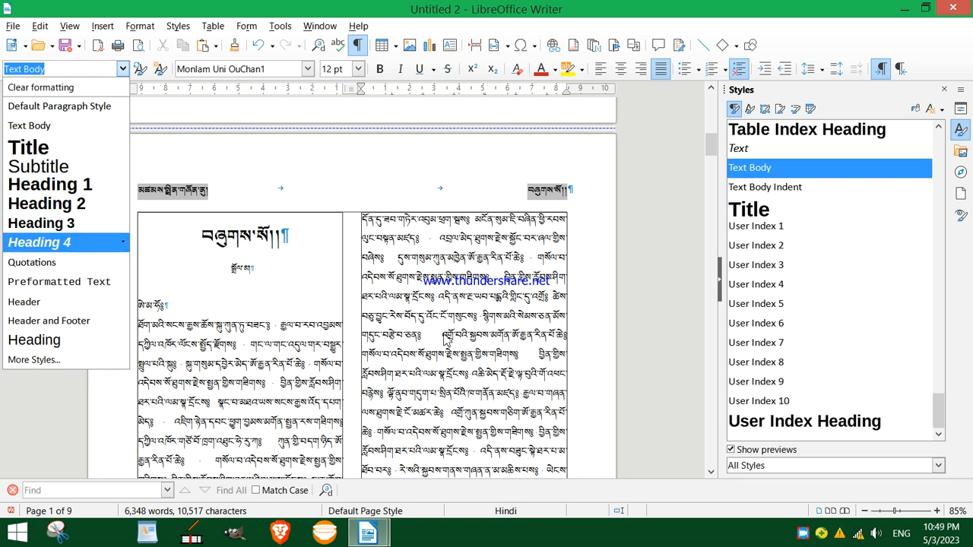
{"action": "left_click", "coordinate": [281, 308]}
{"action": "scroll", "coordinate": [293, 305], "scroll_direction": "down", "scroll_amount": 3}
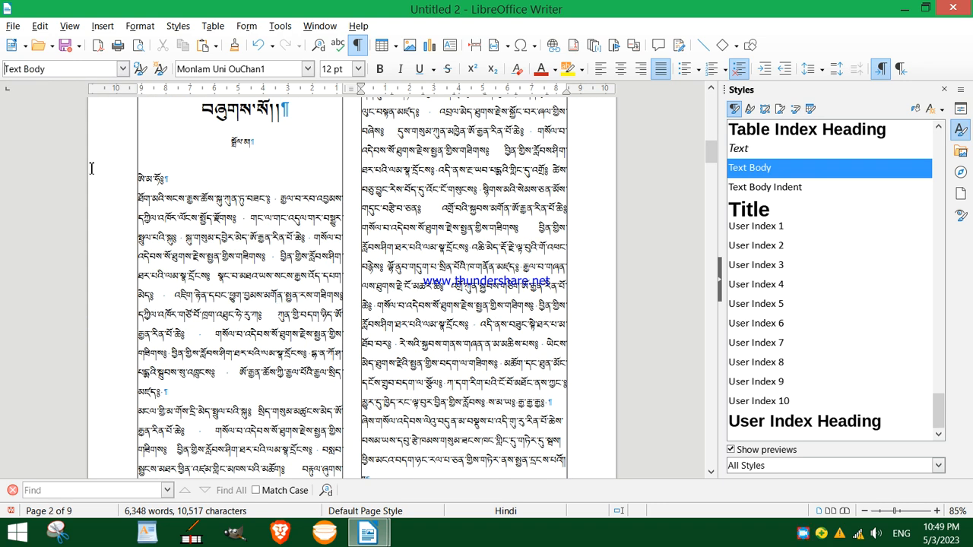
{"action": "scroll", "coordinate": [344, 283], "scroll_direction": "down", "scroll_amount": 4}
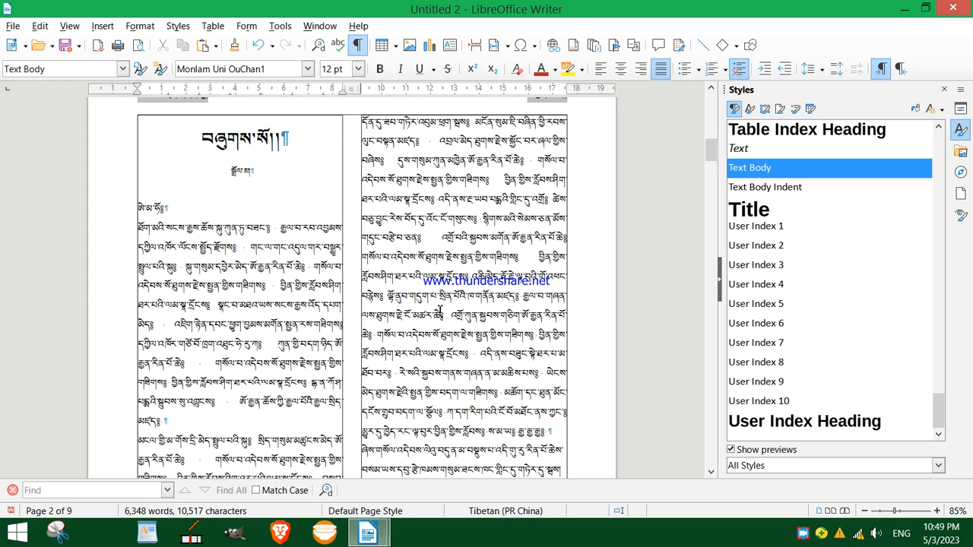
{"action": "scroll", "coordinate": [393, 304], "scroll_direction": "up", "scroll_amount": 10}
{"action": "scroll", "coordinate": [304, 262], "scroll_direction": "up", "scroll_amount": 5}
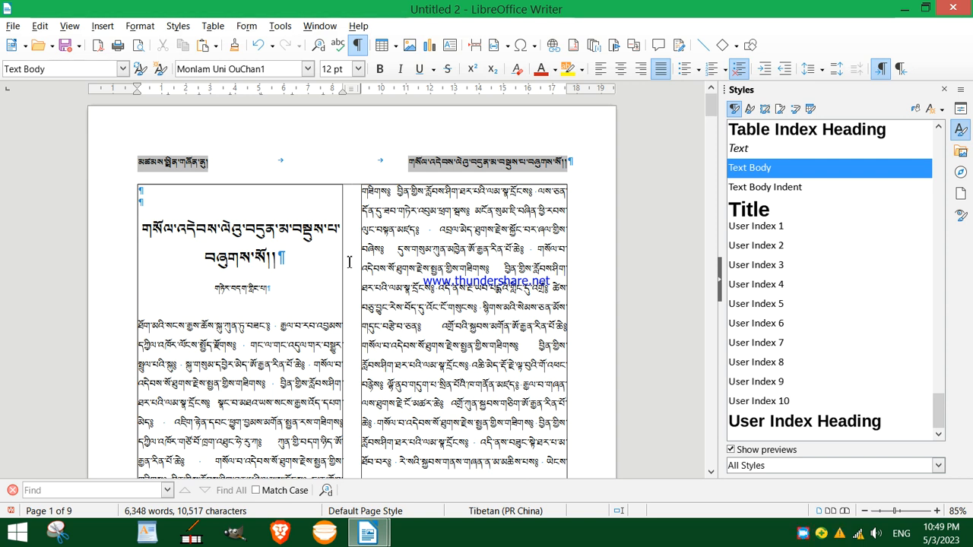
{"action": "scroll", "coordinate": [349, 262], "scroll_direction": "down", "scroll_amount": 3}
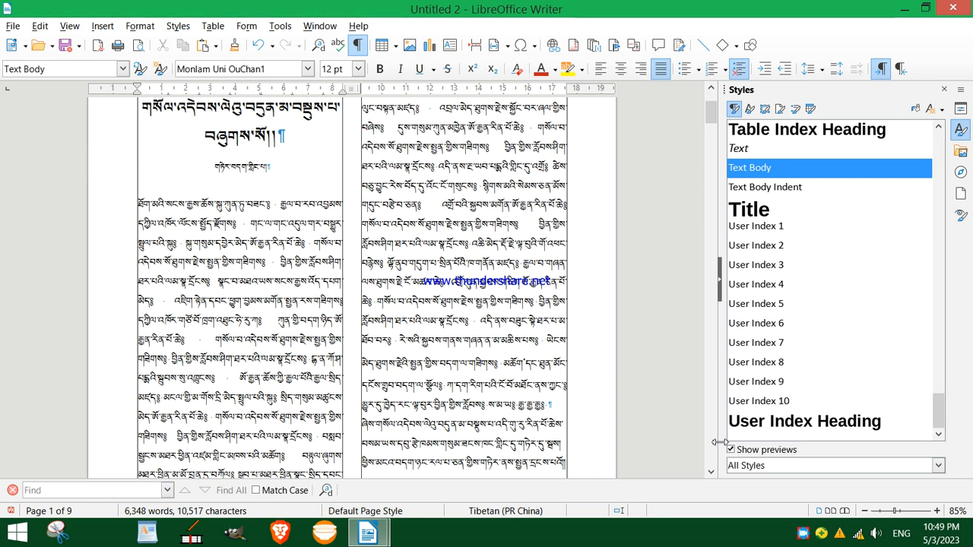
{"action": "right_click", "coordinate": [804, 537]}
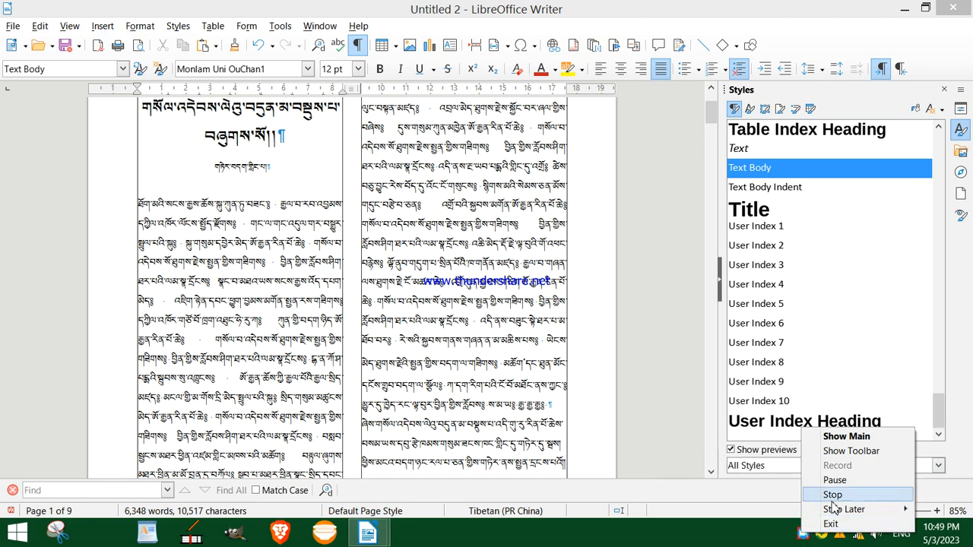